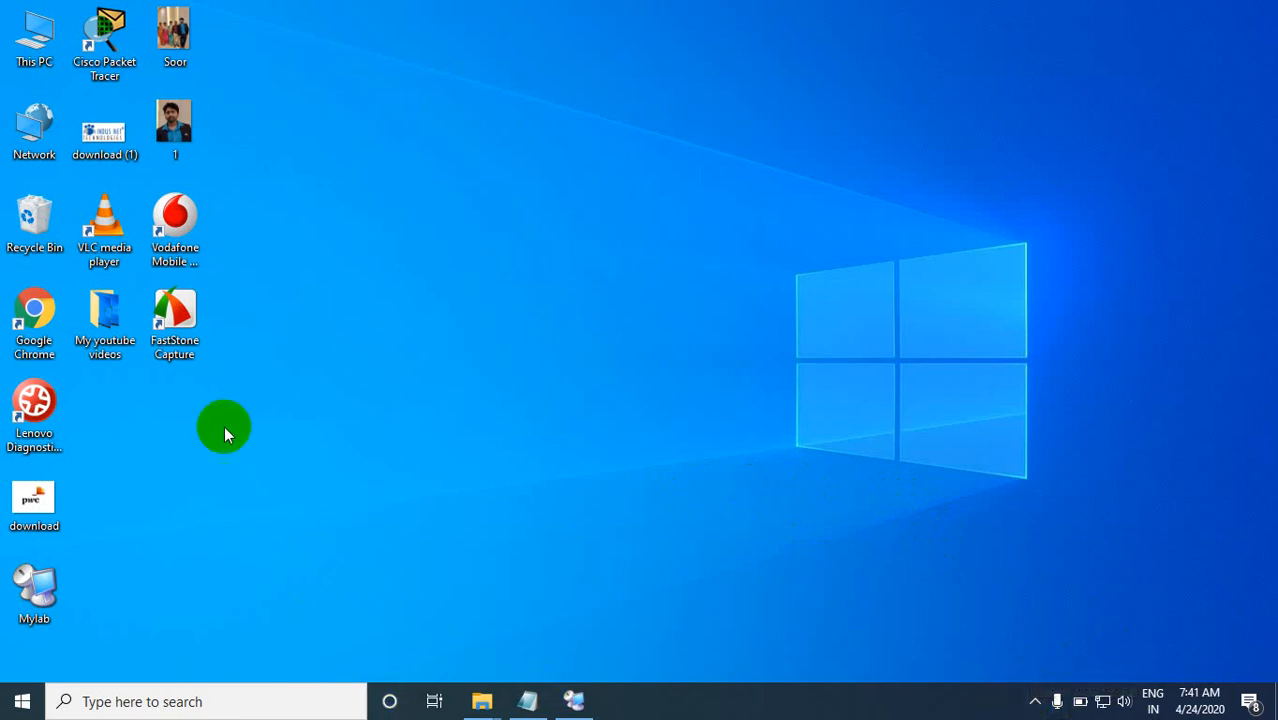
Step: Open Chrome, look up "google cloud login" and go through the free sign-up page to the Google Cloud console
double_click(33, 317)
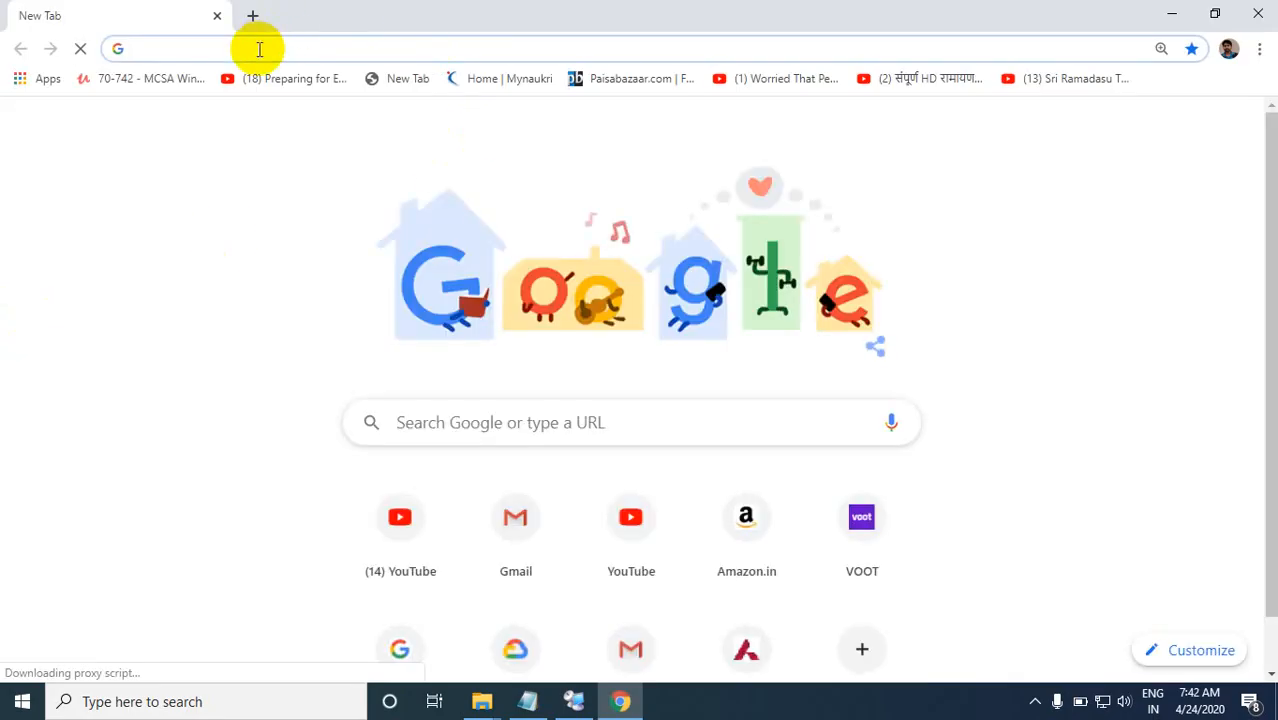
type("goo")
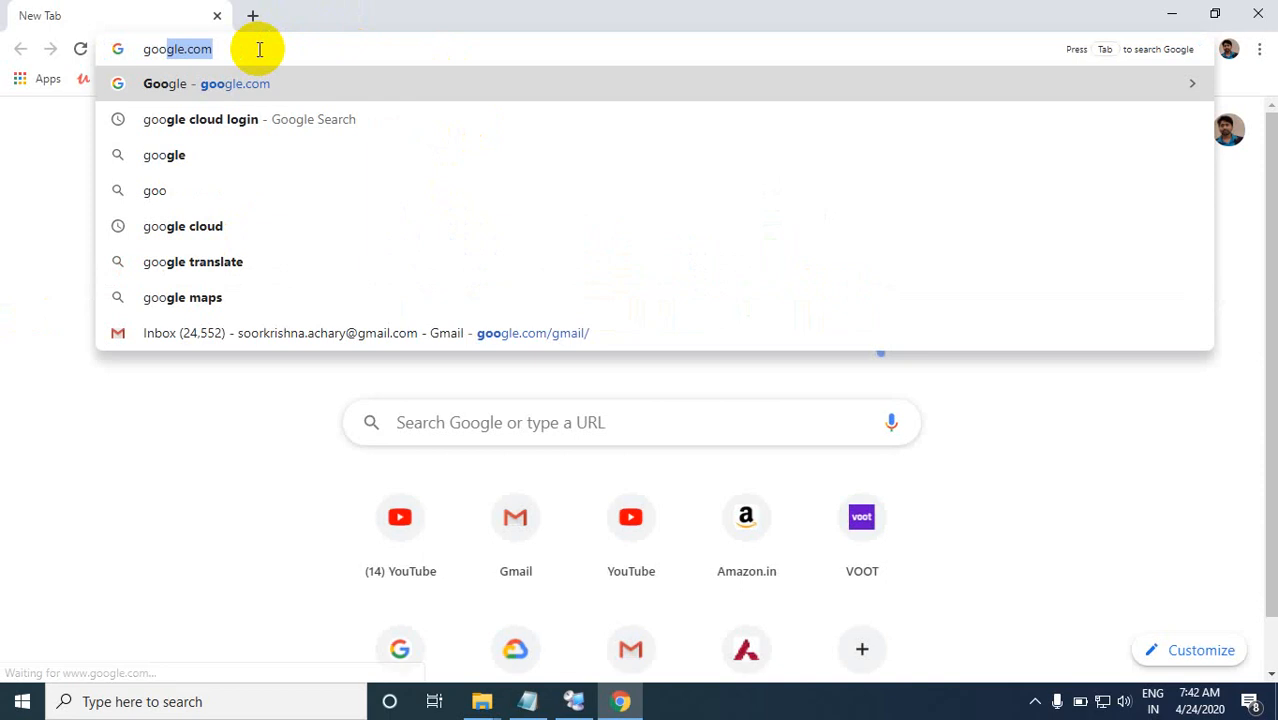
left_click(262, 116)
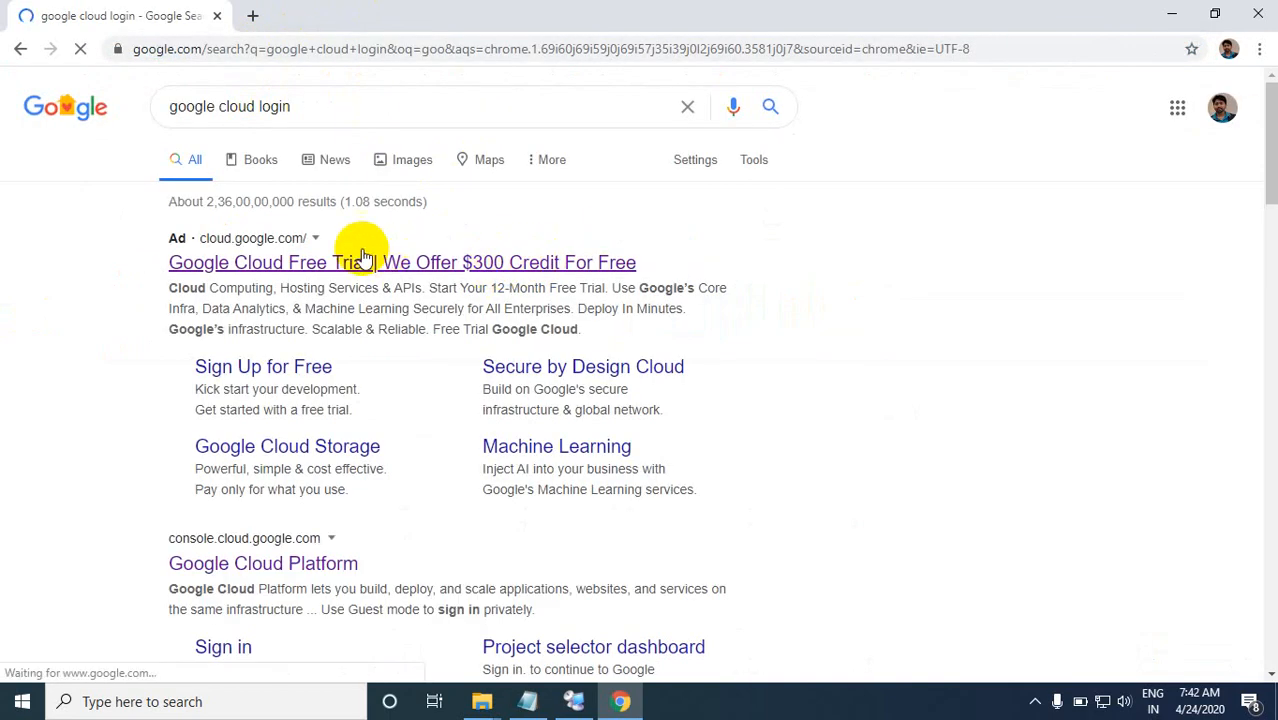
left_click(247, 370)
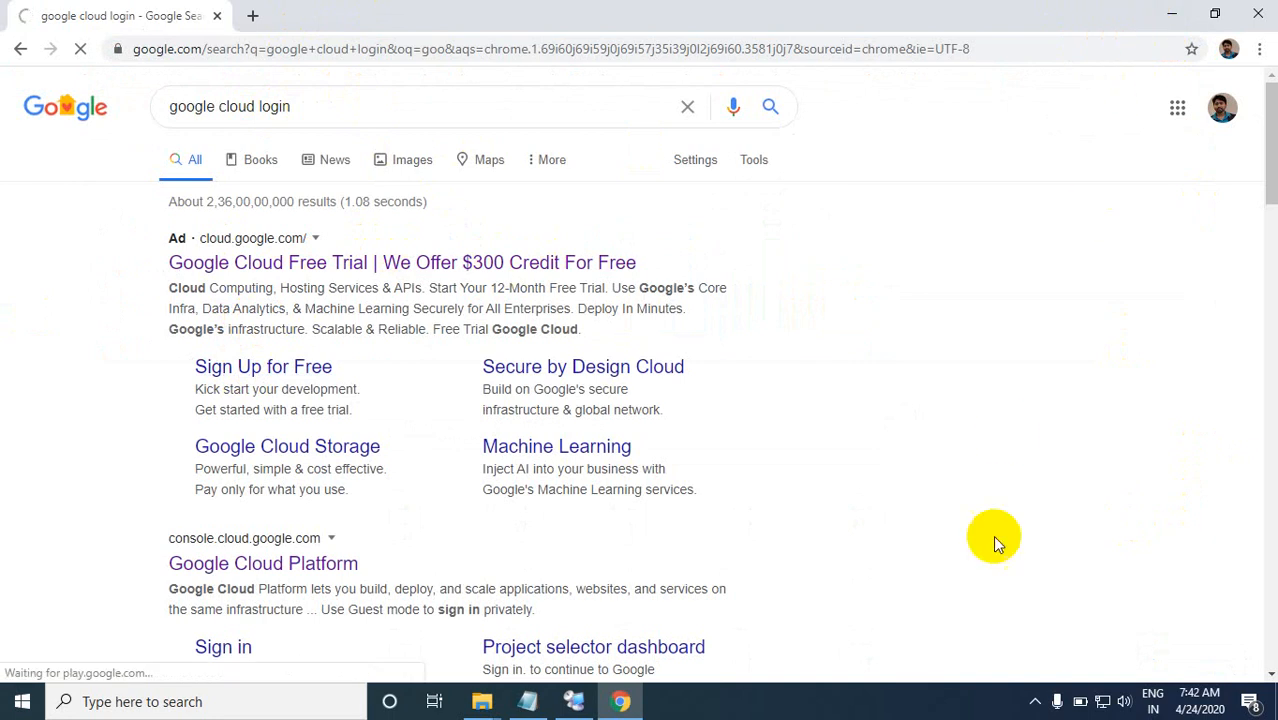
left_click(1035, 701)
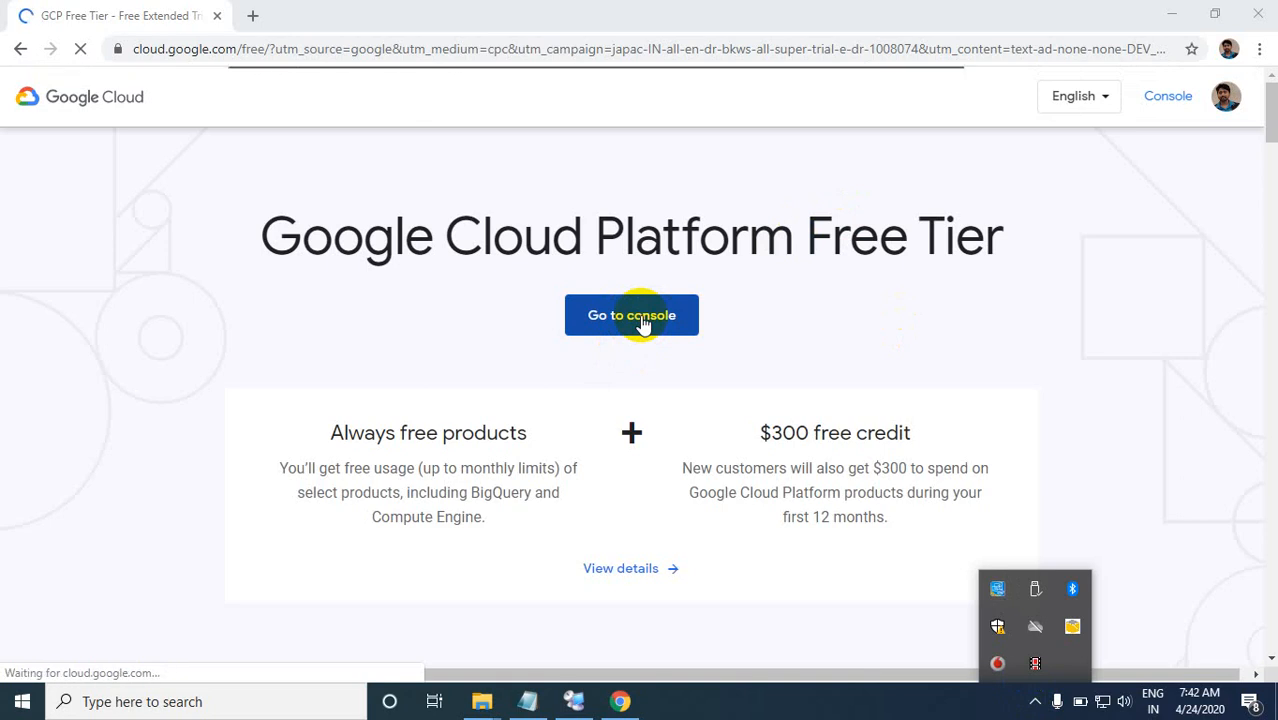
left_click(640, 318)
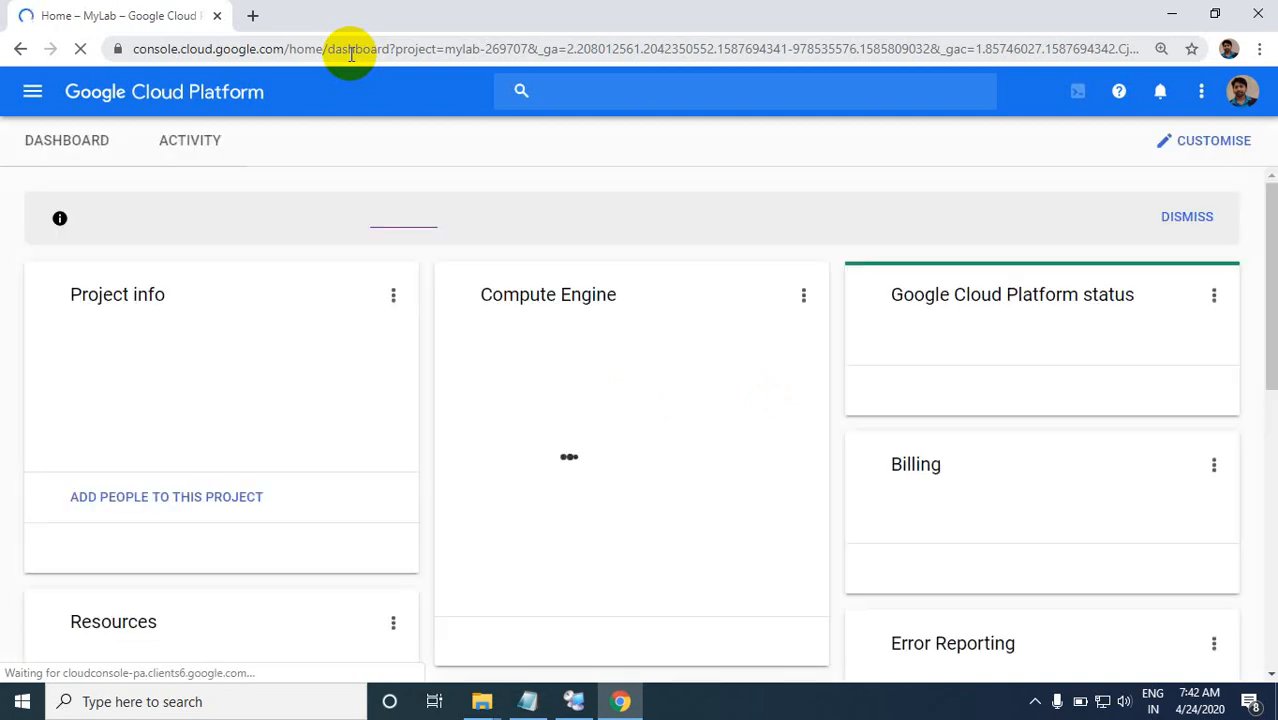
Step: Search the console for "compute engine" and open the Compute Engine VM instances page
left_click(541, 92)
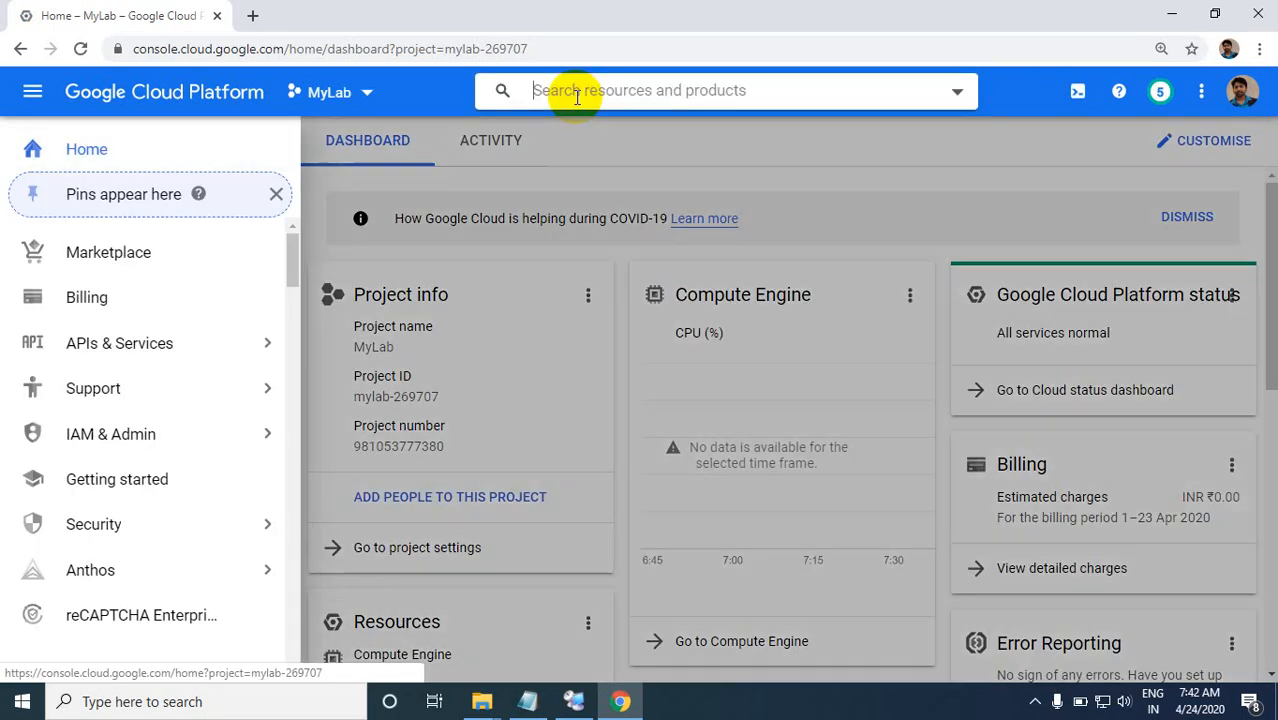
left_click(577, 95)
type("co")
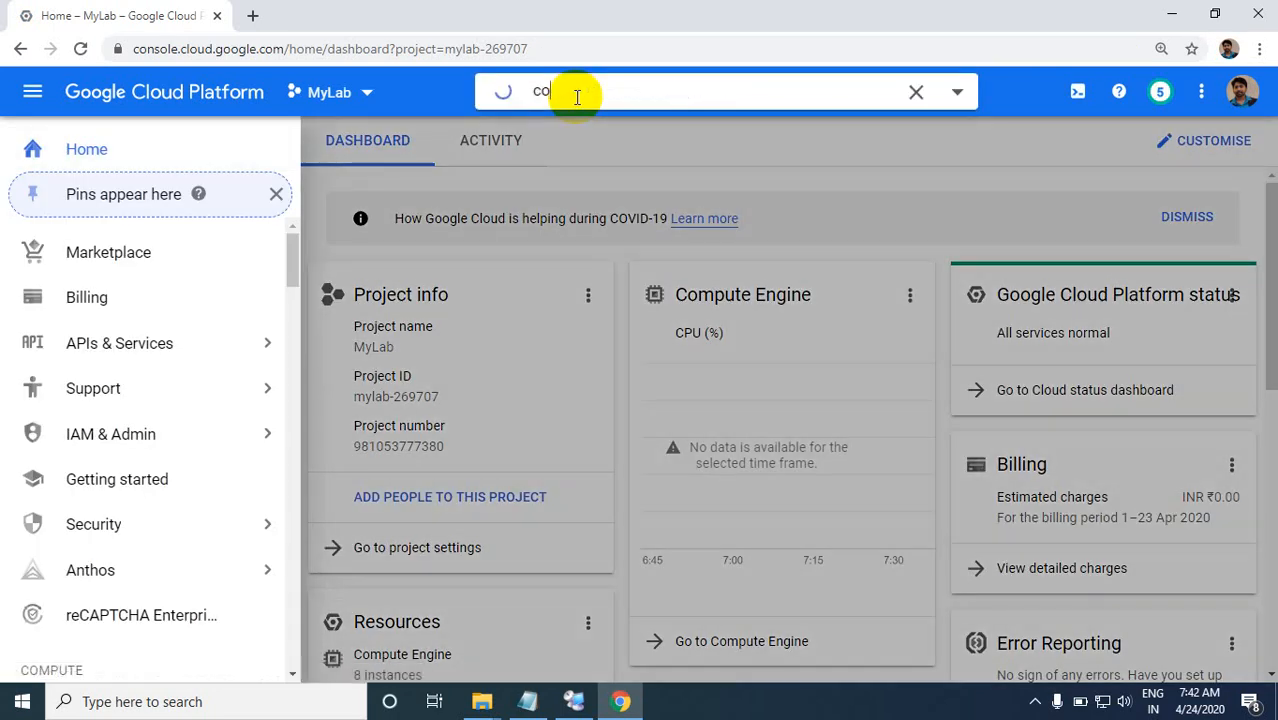
type("mute")
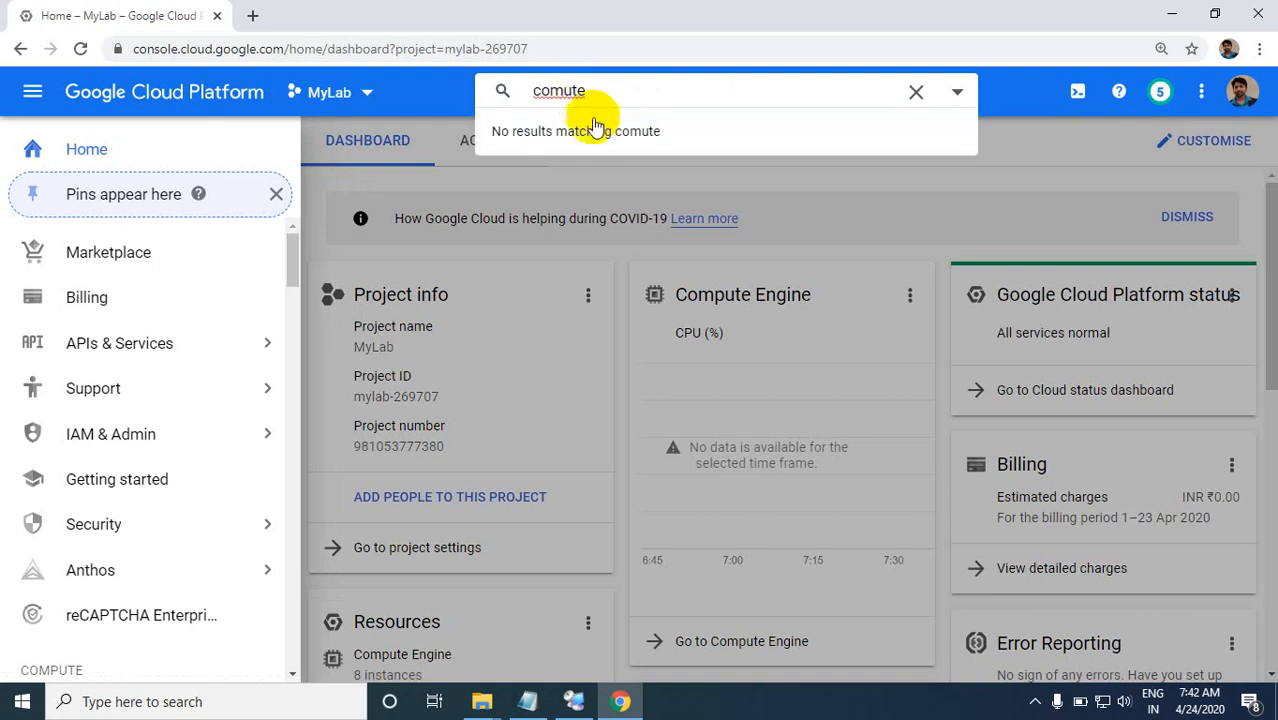
key("BackSpace")
key("BackSpace")
key("BackSpace")
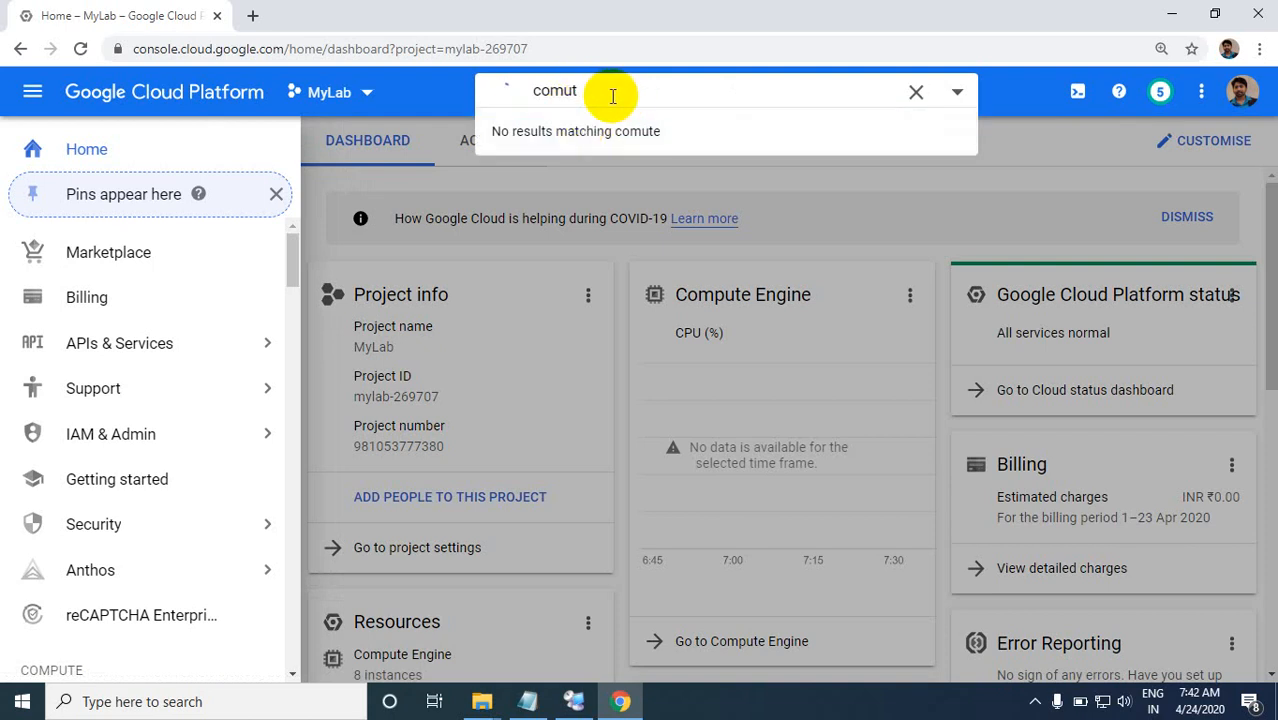
type("pute engine")
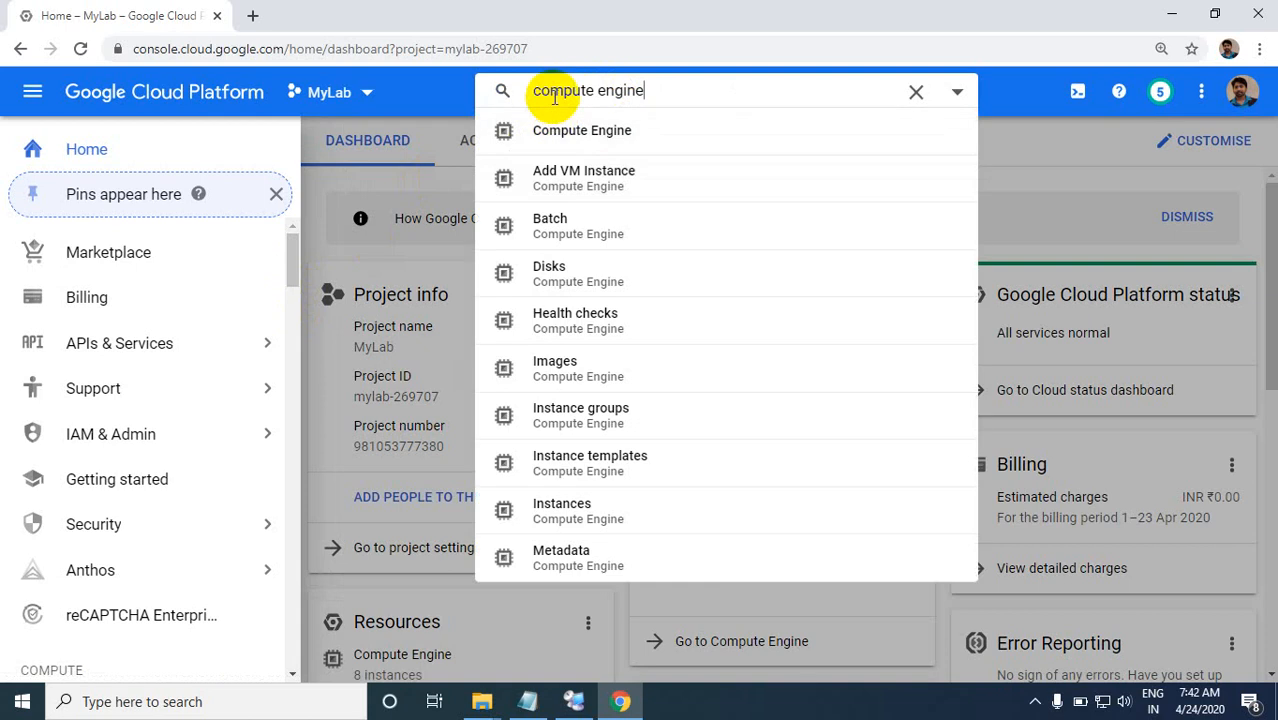
left_click(548, 131)
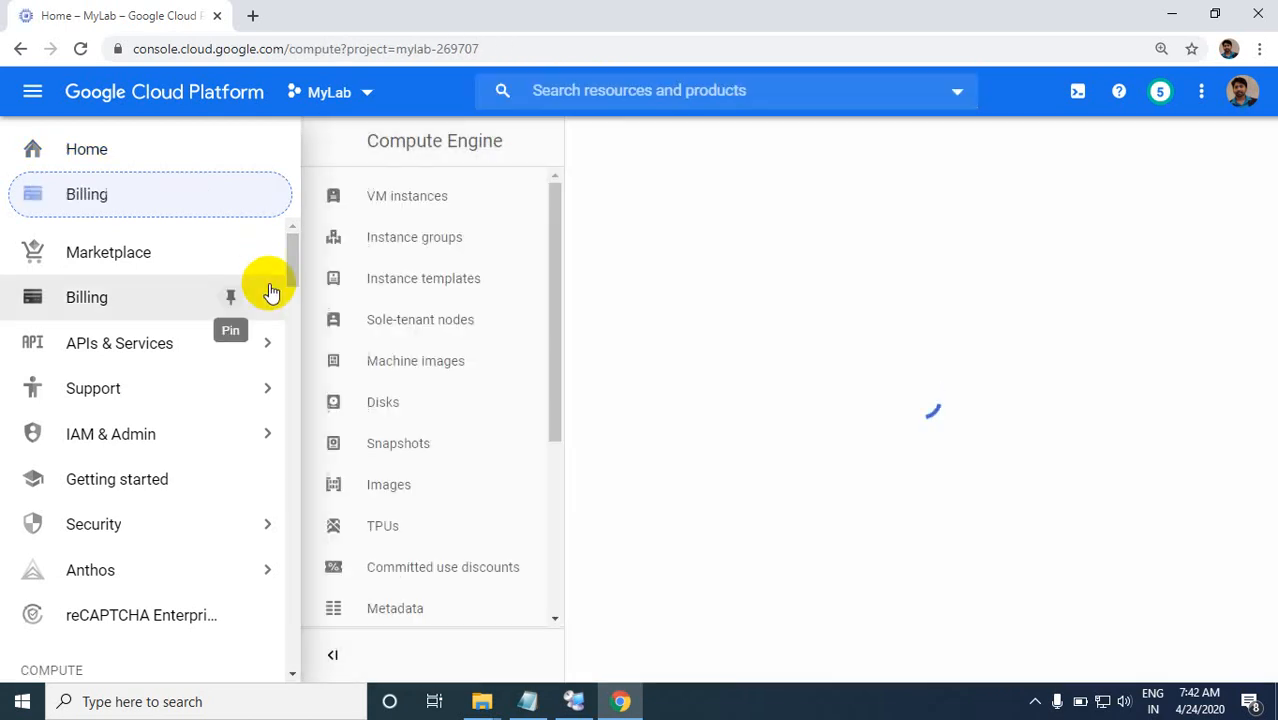
left_click_drag(255, 342, 265, 280)
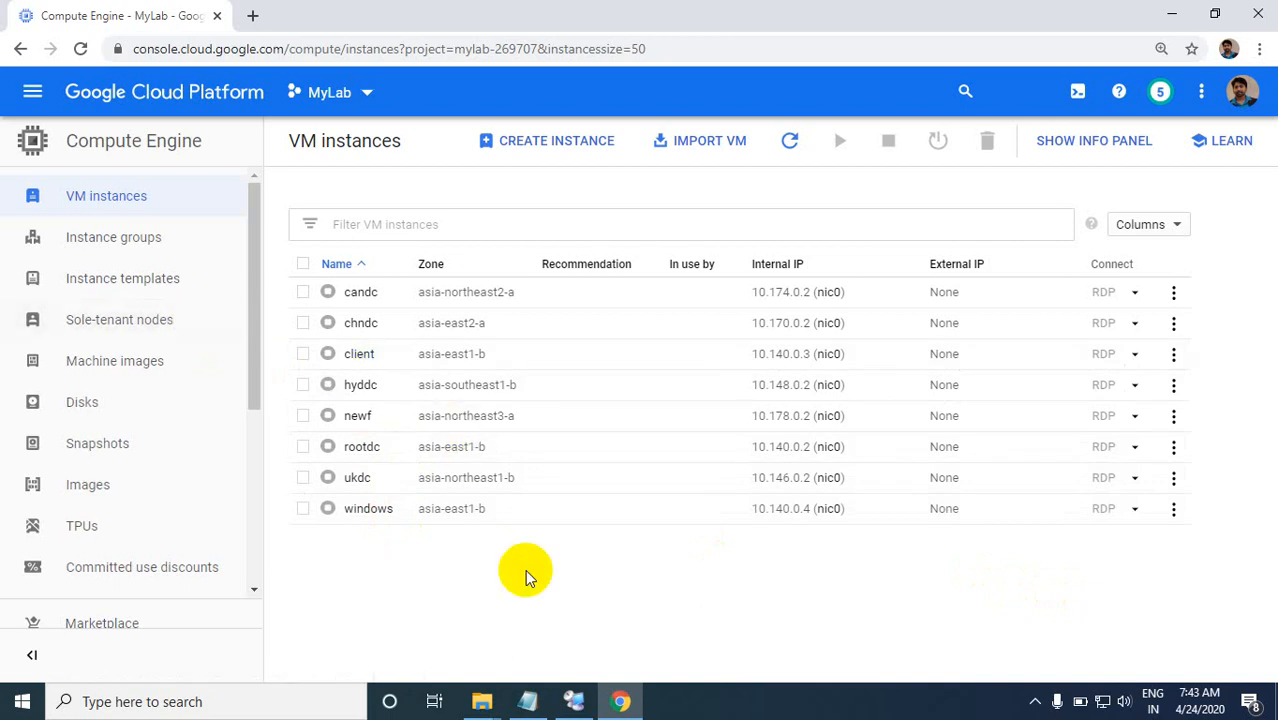
Step: Start the VM instance named windows in zone asia-east1-b and accept the billing confirmation
left_click(1174, 510)
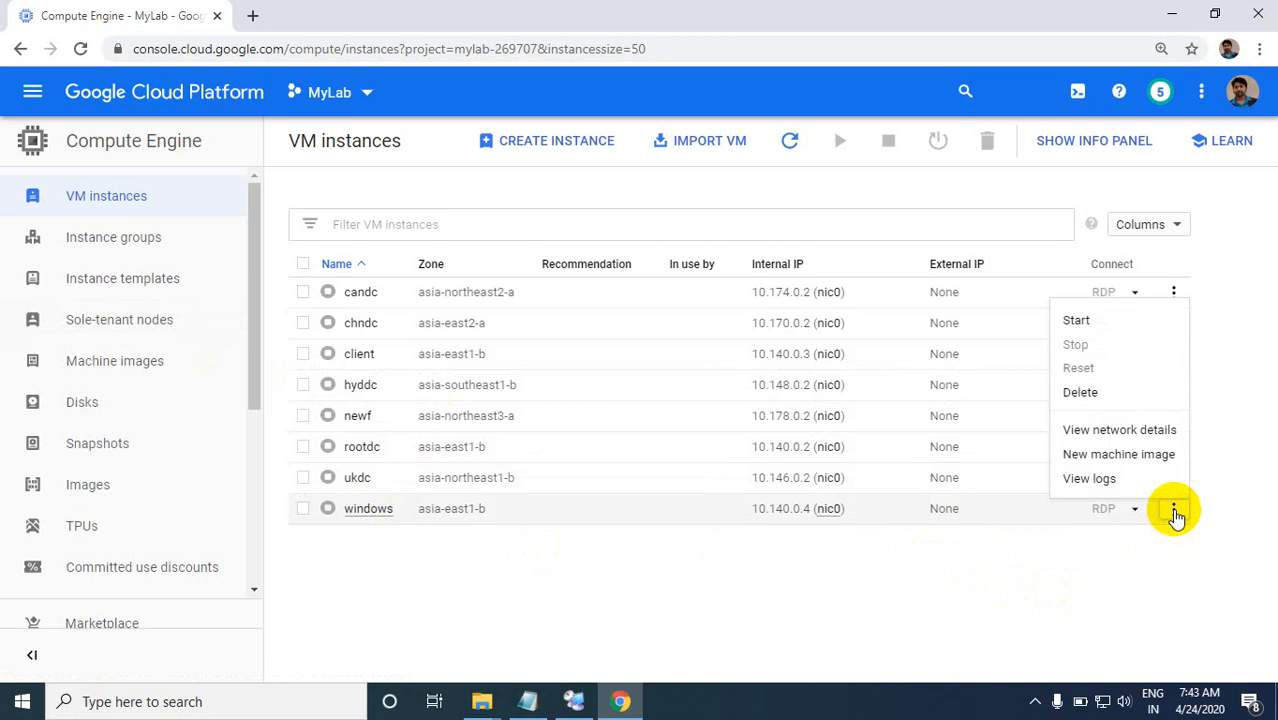
left_click(1066, 325)
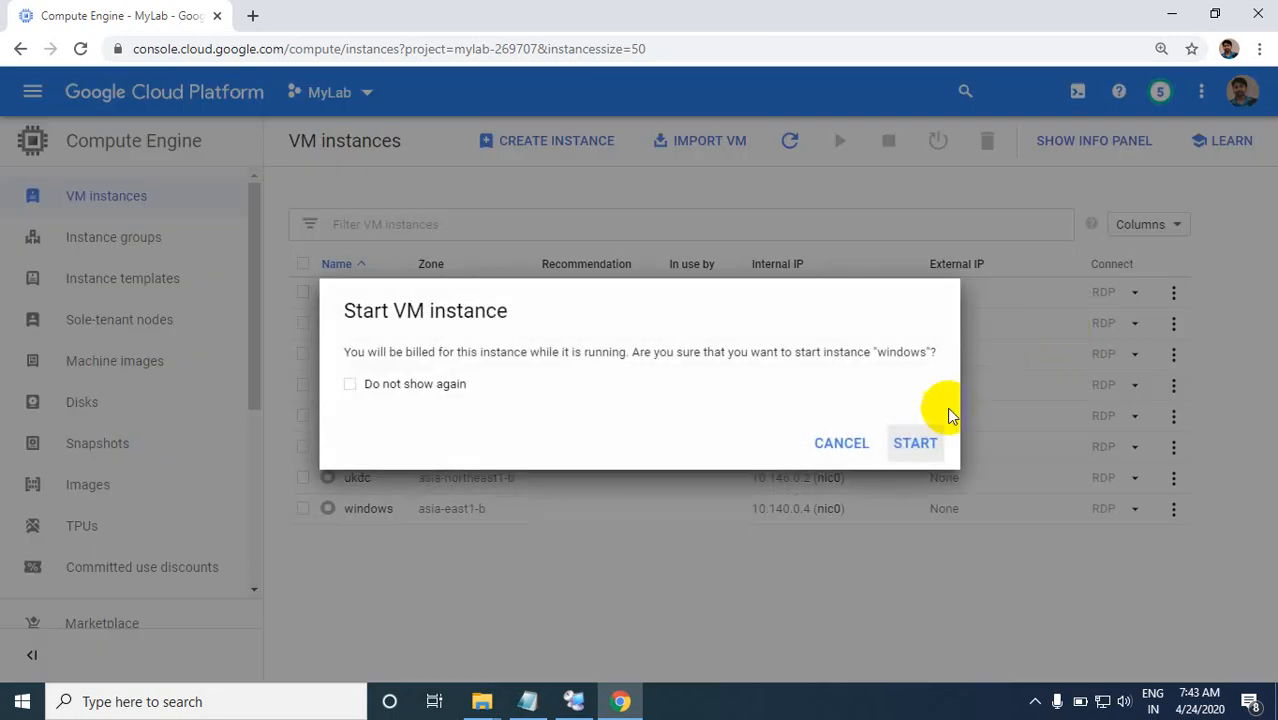
left_click(915, 441)
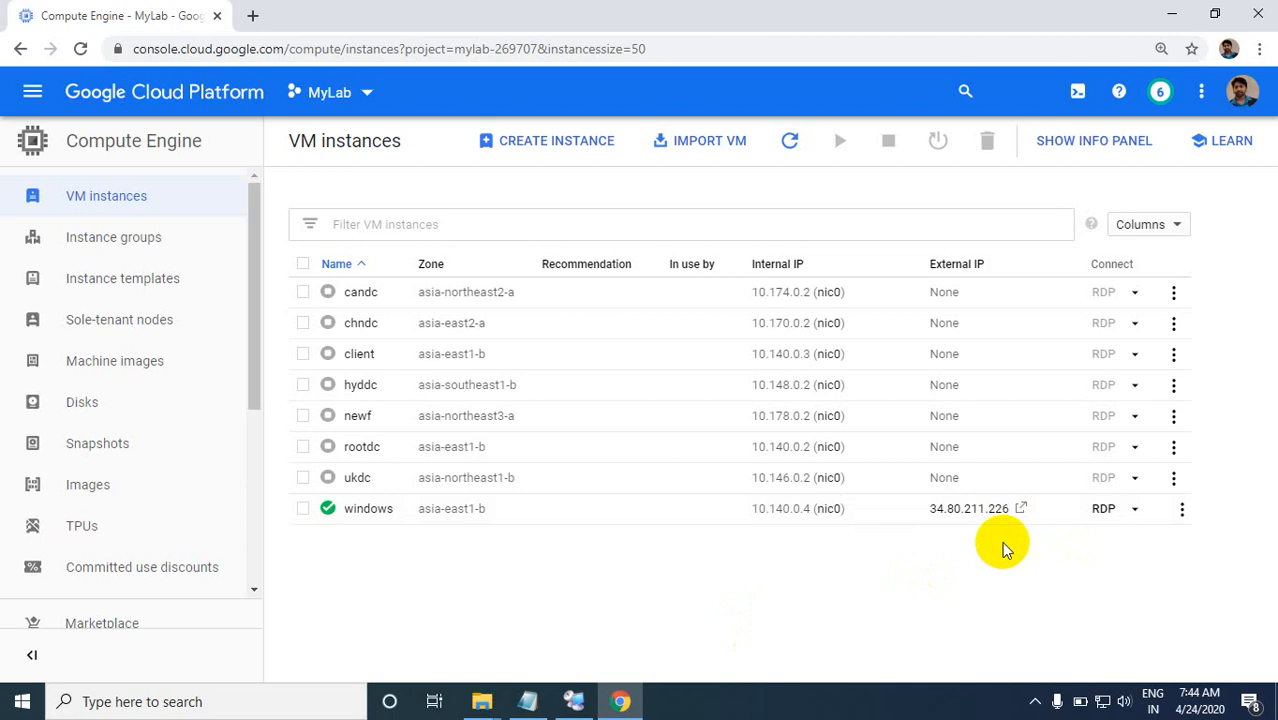
Step: Switch to Remote Desktop Connection Manager with the Mylab file from the desktop and begin adding a server to the Mylab group
key("super+d")
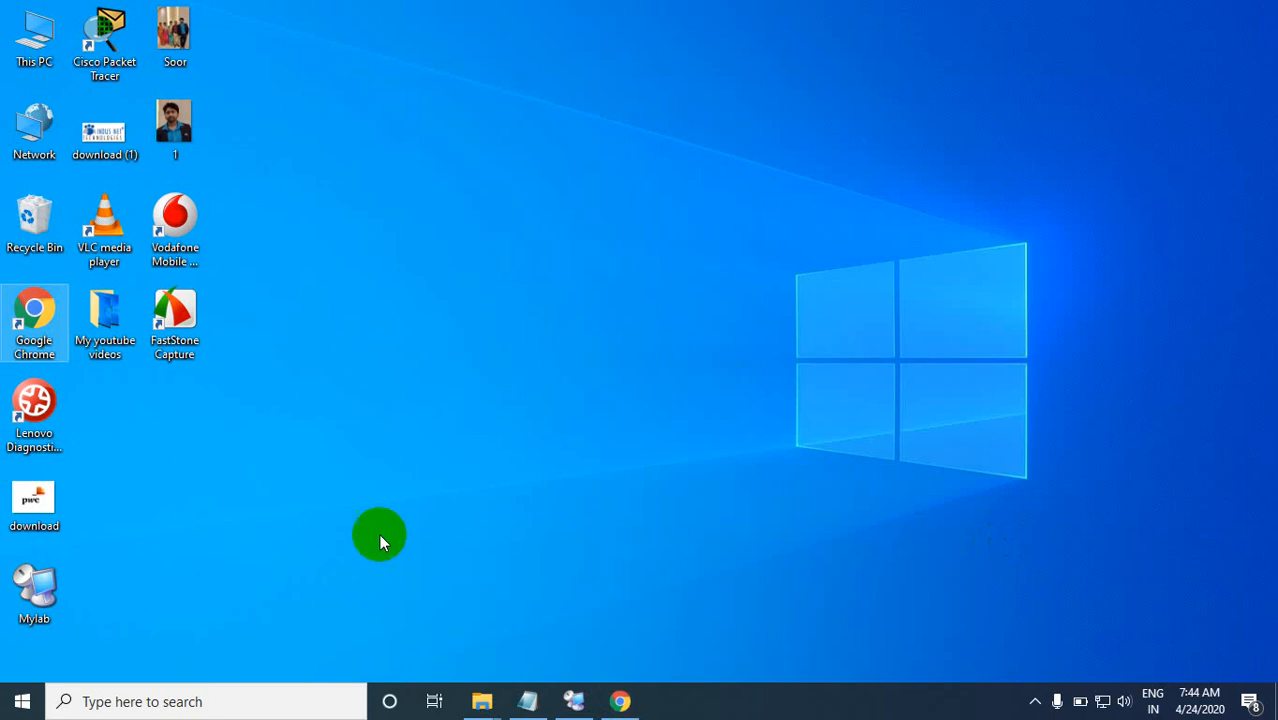
double_click(28, 585)
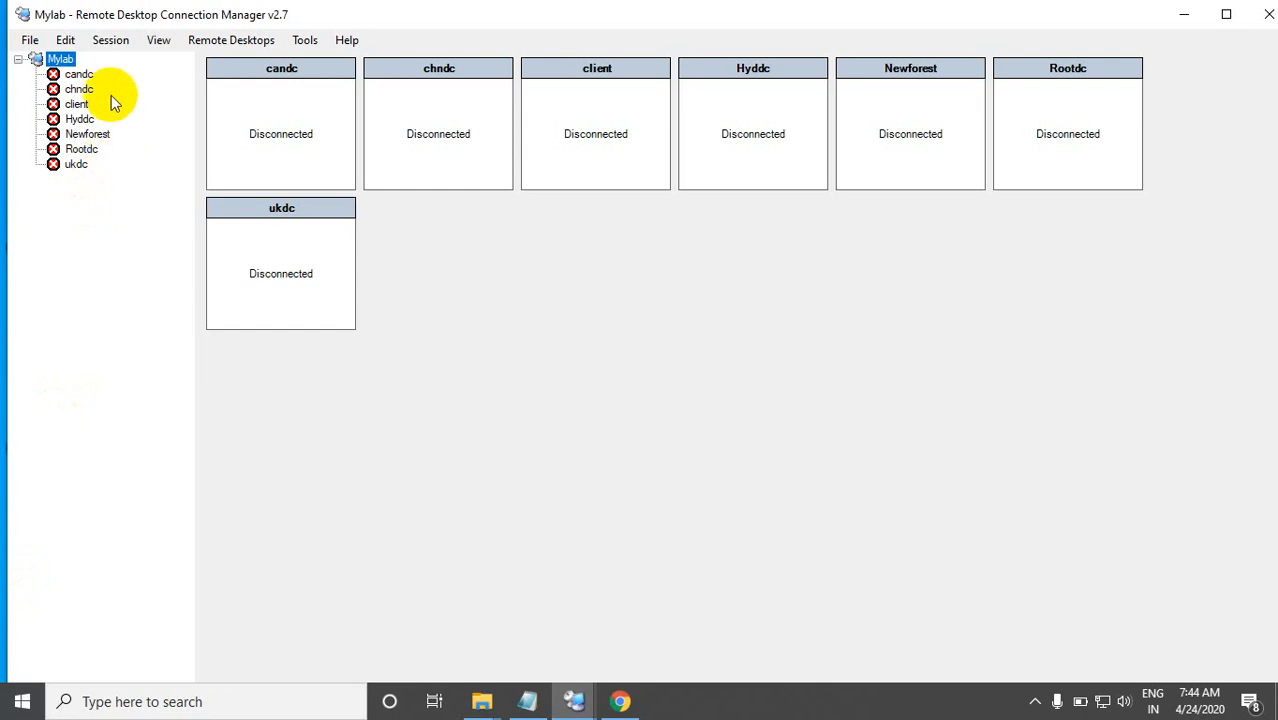
right_click(60, 62)
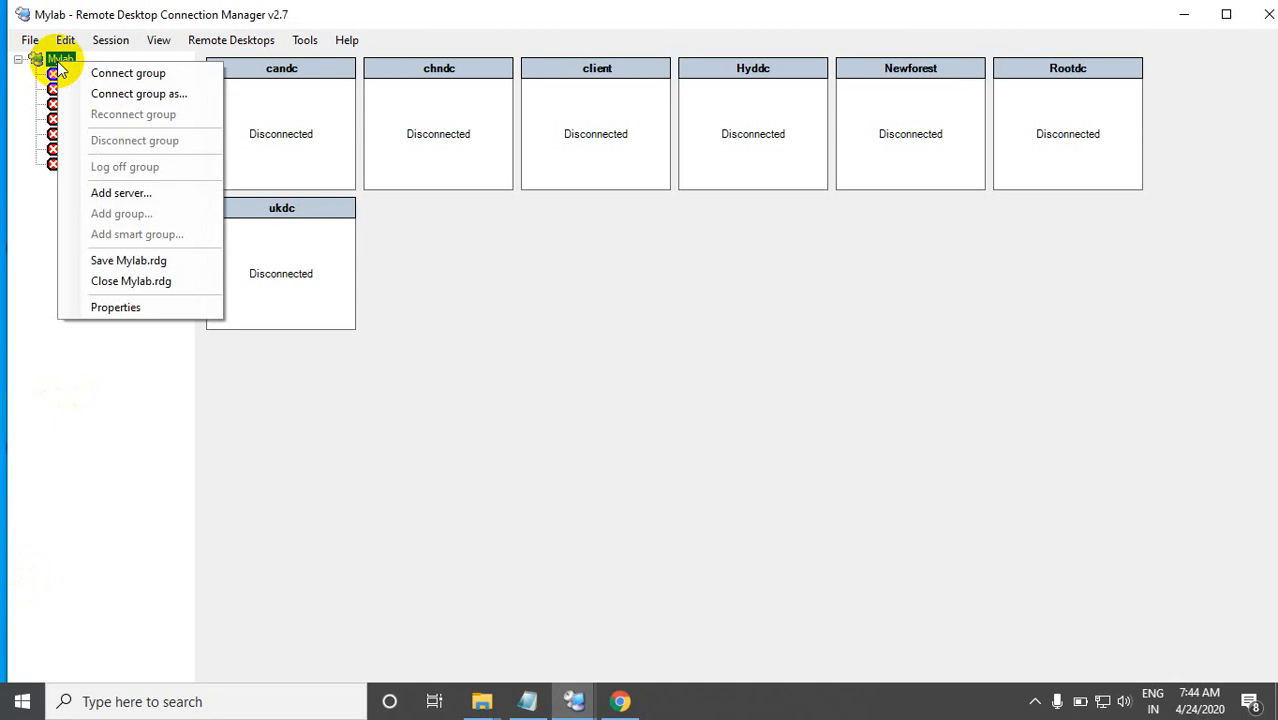
left_click(48, 230)
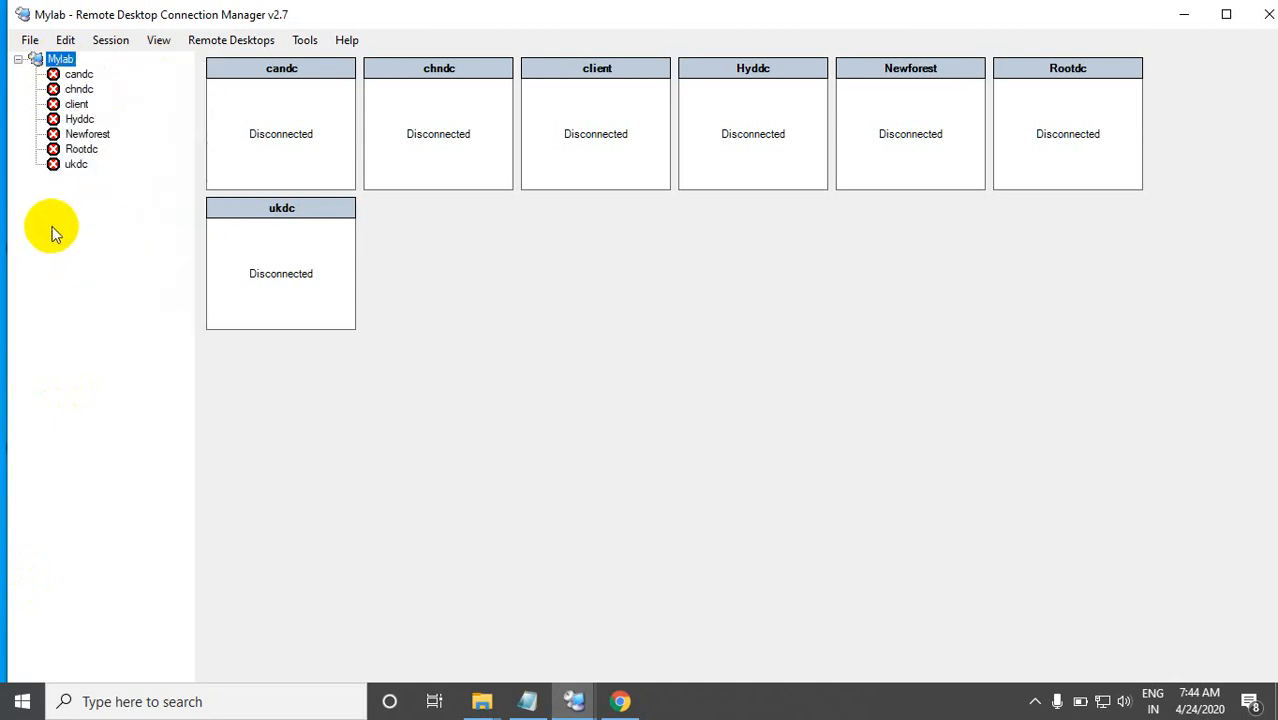
right_click(44, 57)
left_click(121, 185)
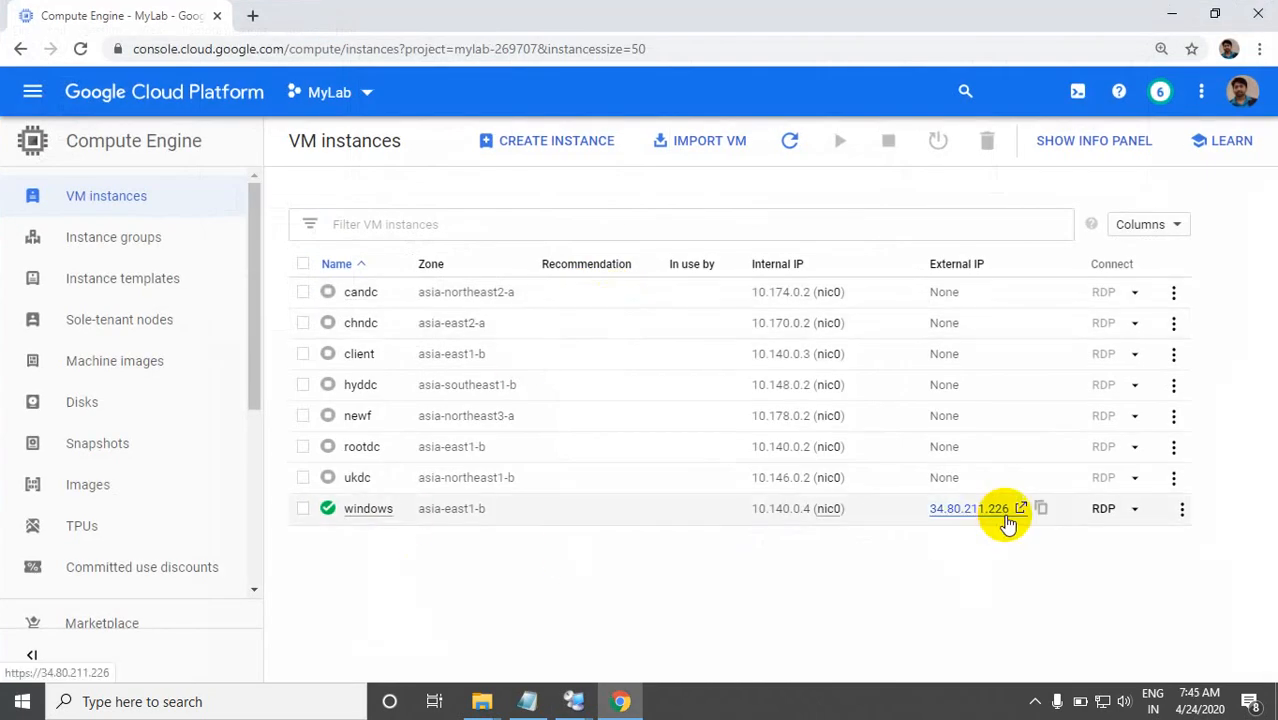
Step: Copy the windows instance's external IP 34.80.211.226 from the Chrome console into the new server's name in Remote Desktop Connection Manager
left_click(970, 507)
double_click(970, 507)
key("ctrl+c")
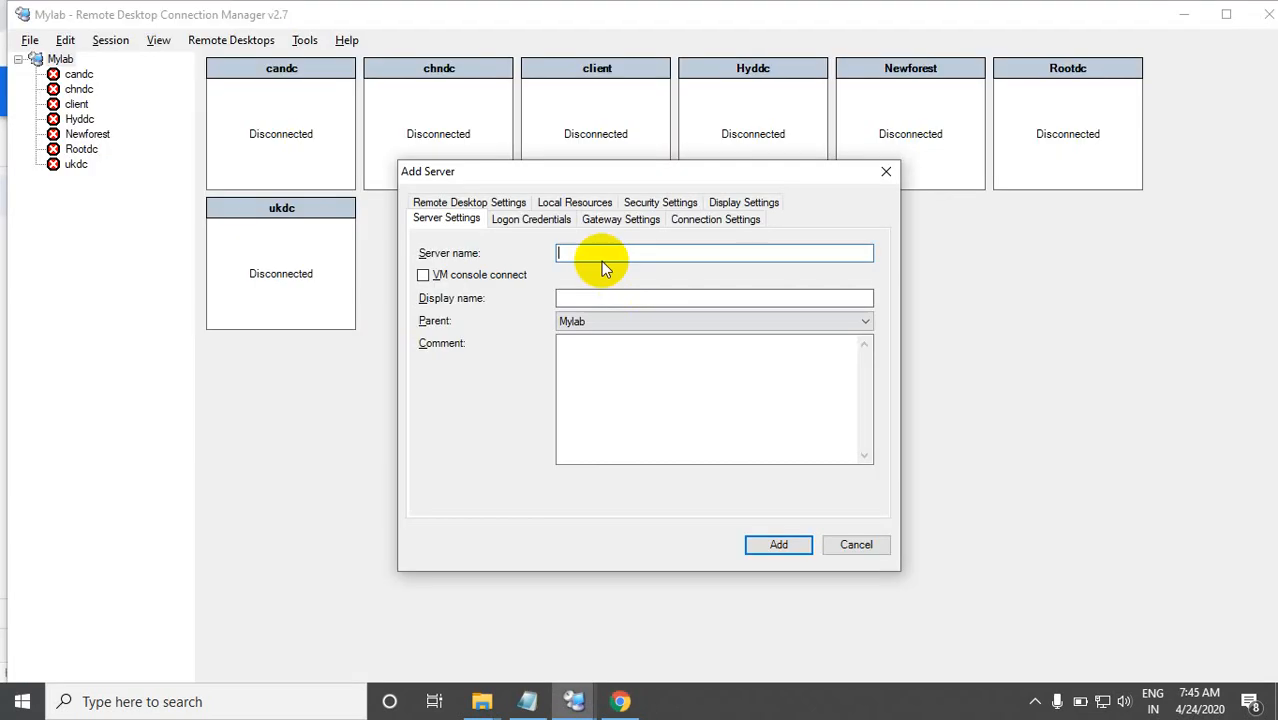
left_click(586, 253)
key("ctrl+v")
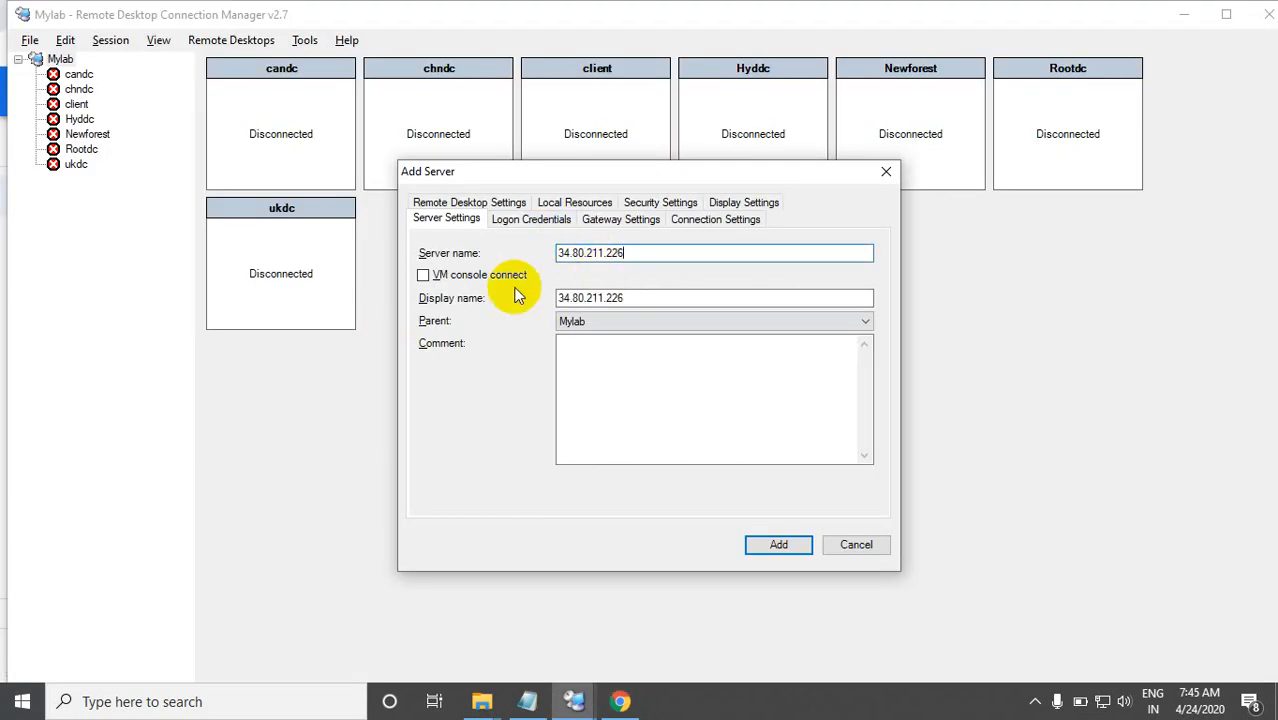
Step: Set the new server's display name to windows2016 and add it to the Mylab group
left_click(633, 292)
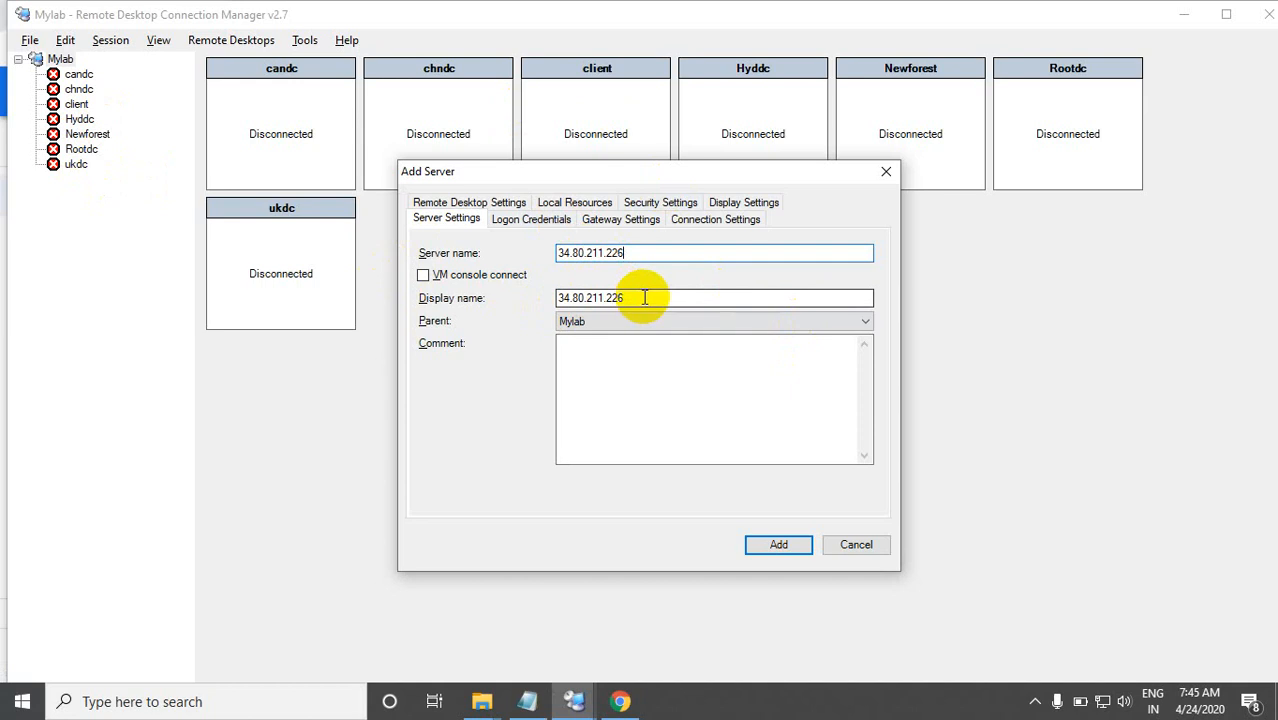
left_click_drag(640, 298, 543, 300)
key("BackSpace")
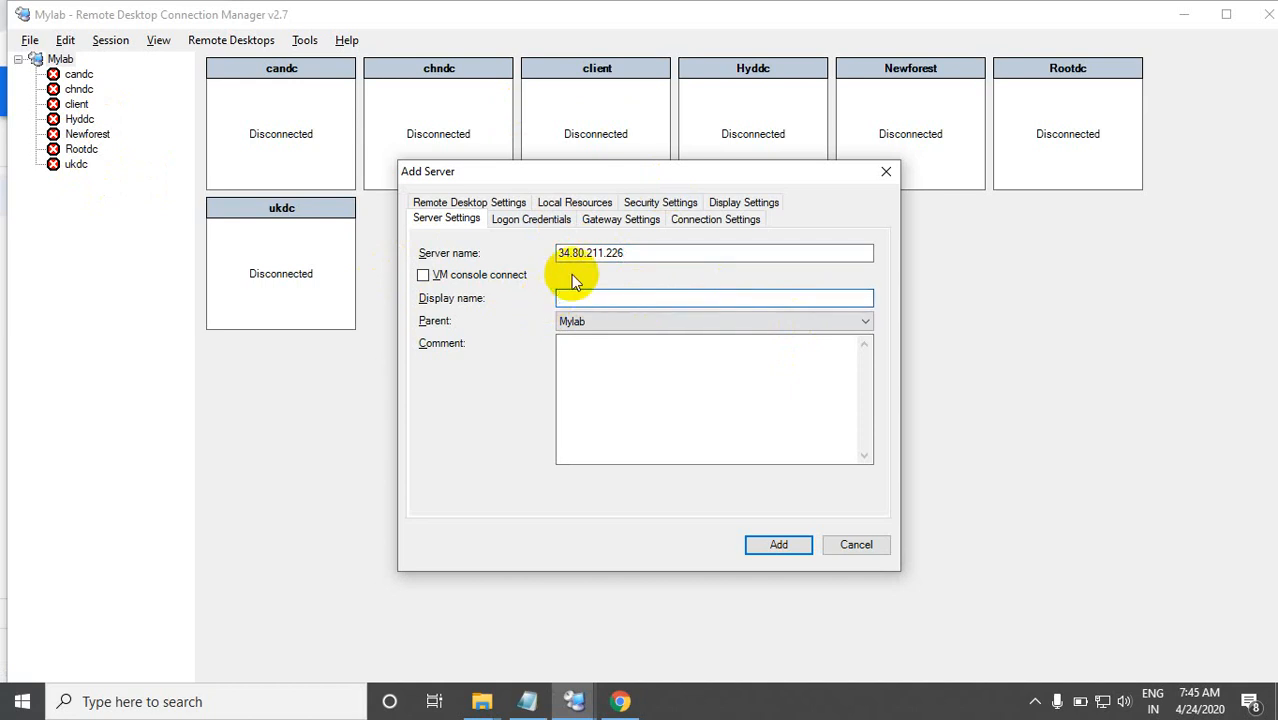
type("windows2016")
left_click(770, 541)
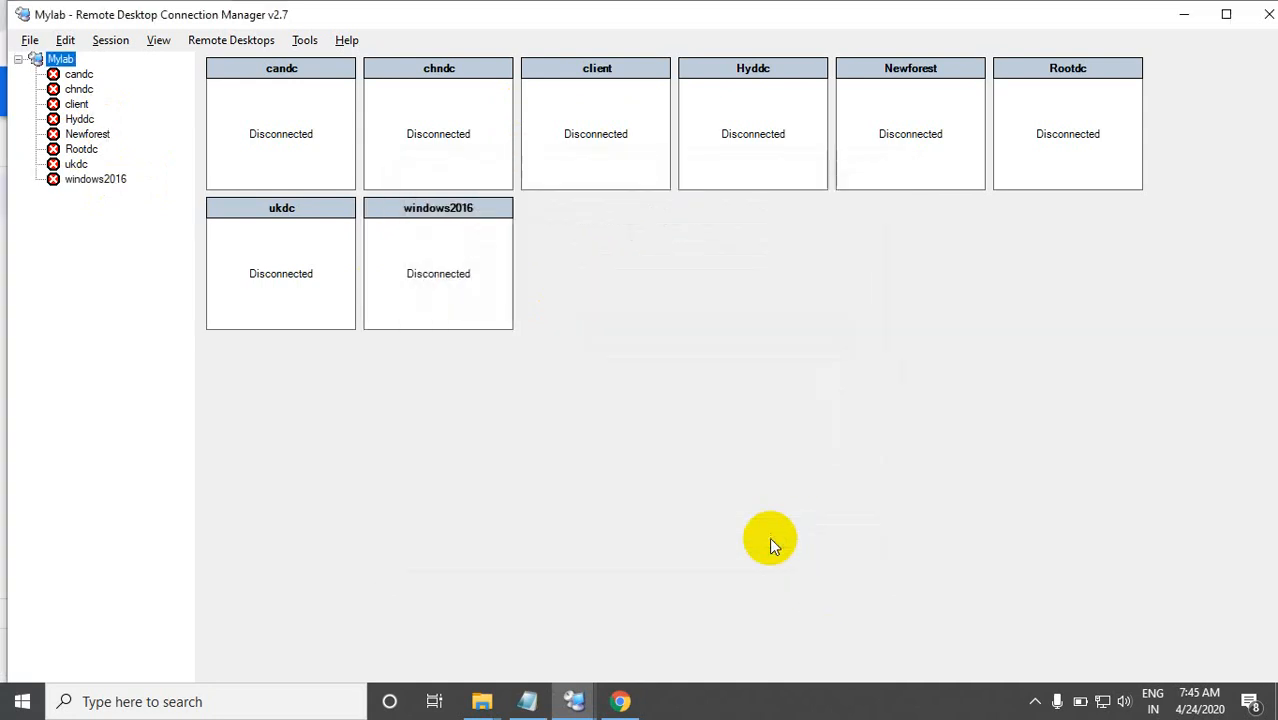
Step: Save all changes to the Mylab connection file
left_click(29, 40)
left_click(35, 60)
left_click(30, 40)
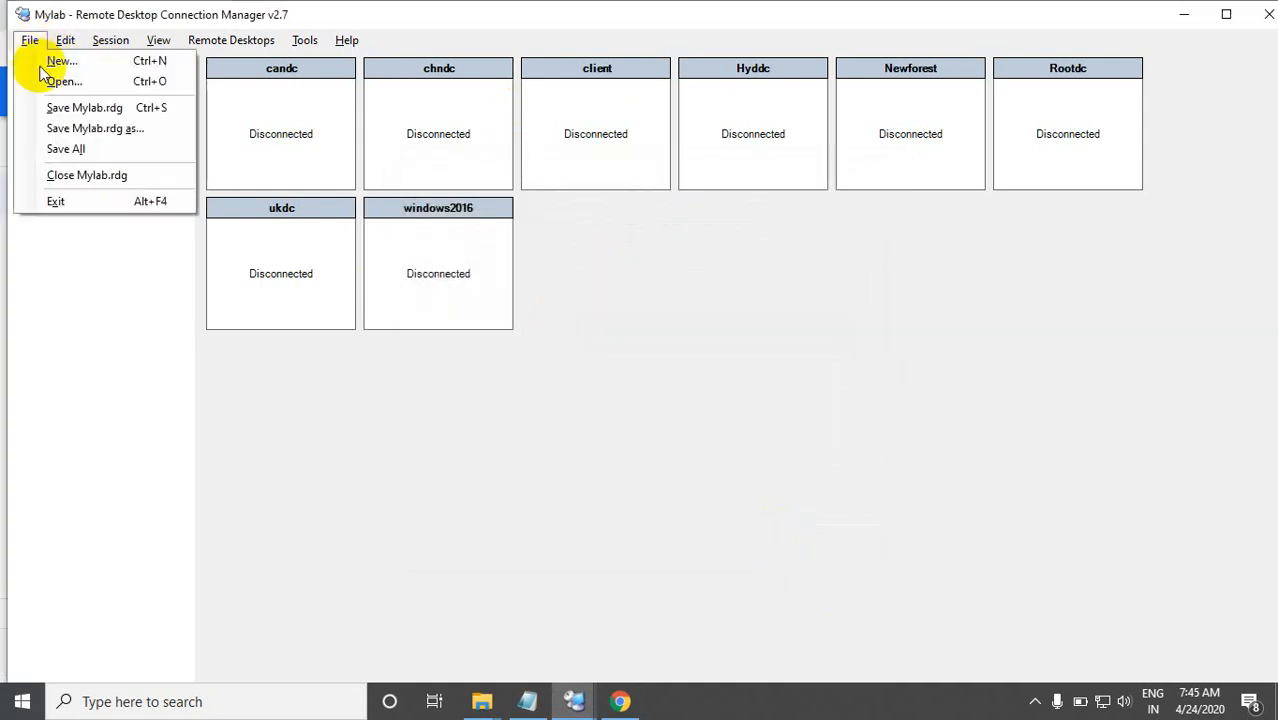
left_click(50, 148)
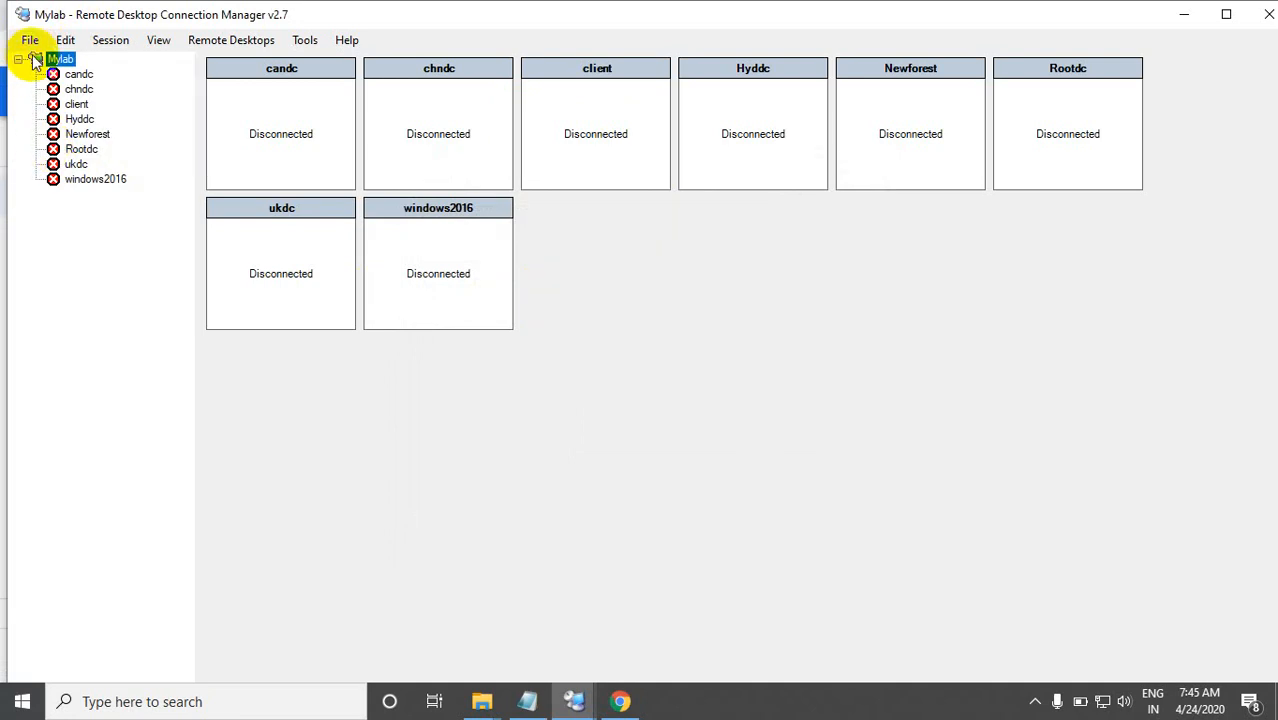
left_click(30, 40)
left_click(57, 148)
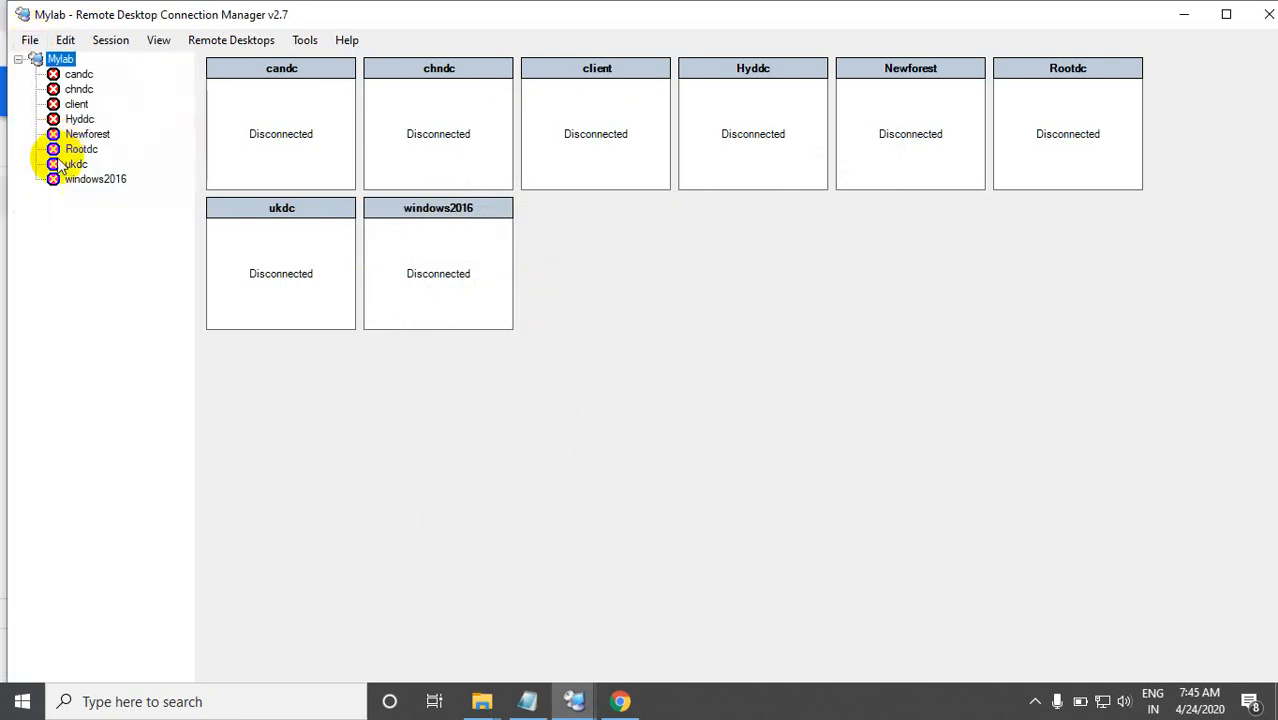
Step: Start a connection to the windows2016 server and choose to use a different account for the credentials
left_click(75, 182)
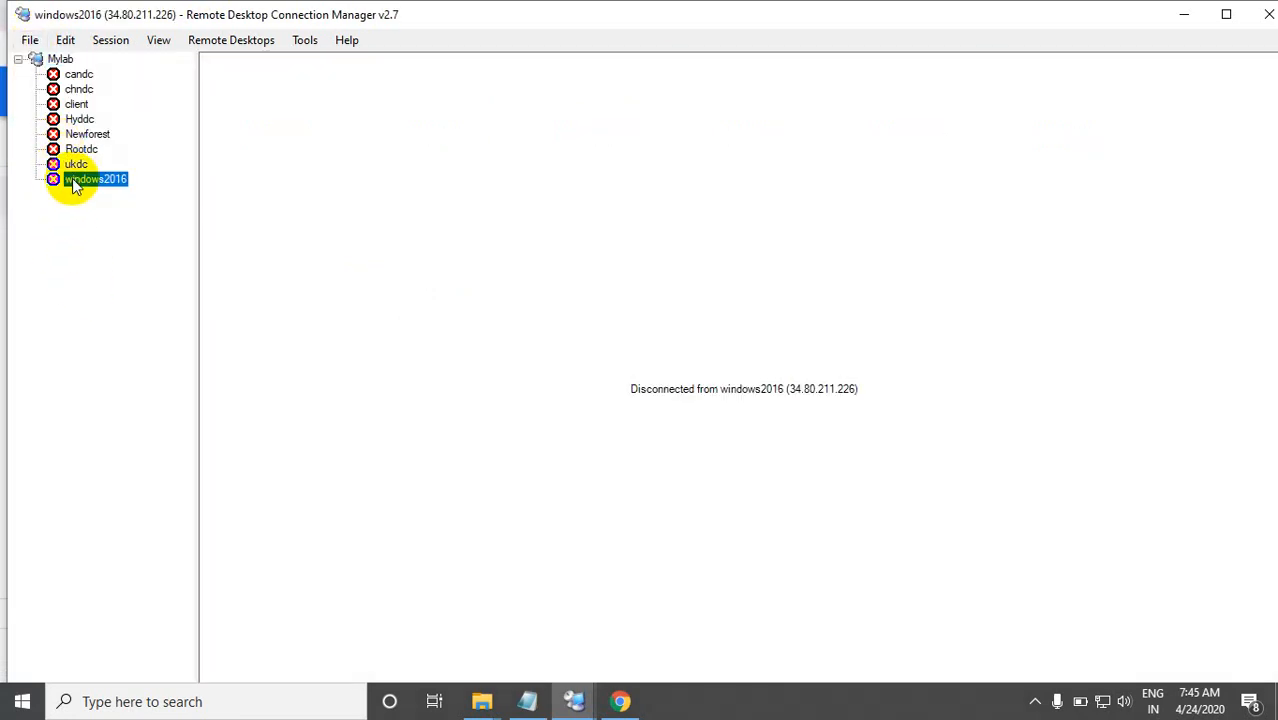
right_click(77, 184)
left_click(112, 190)
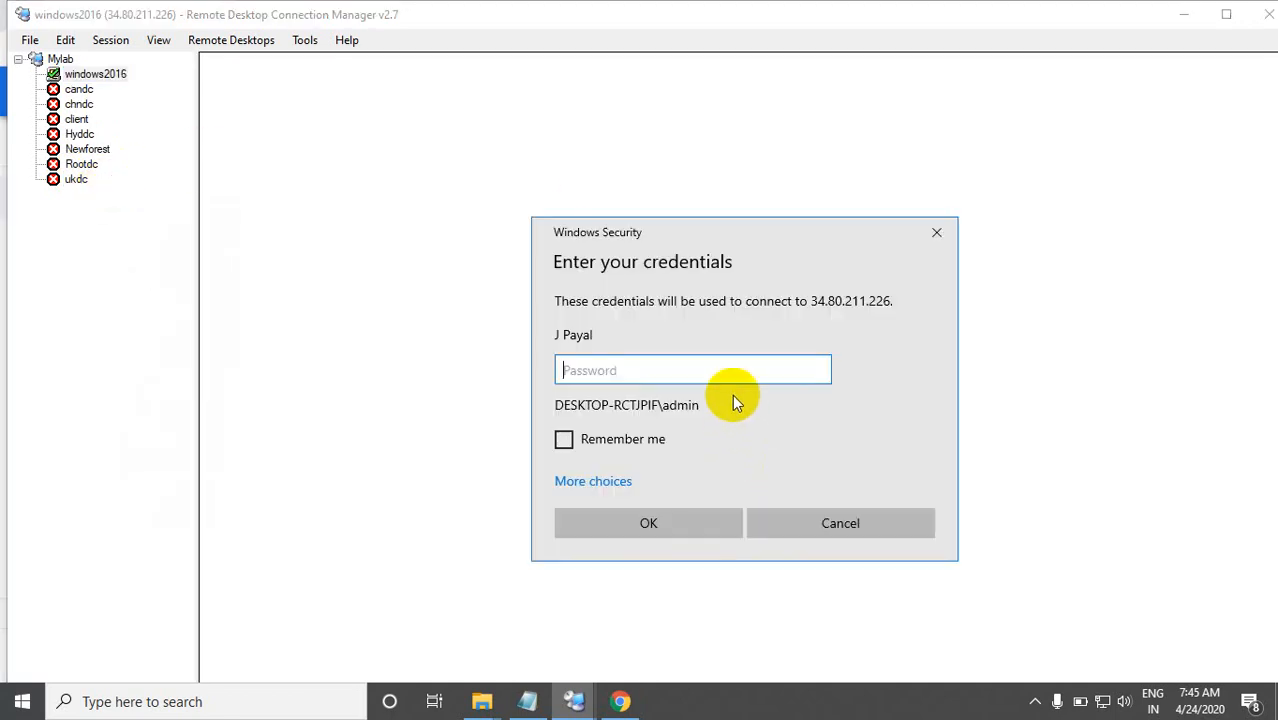
key("alt+Tab")
key("alt+Tab")
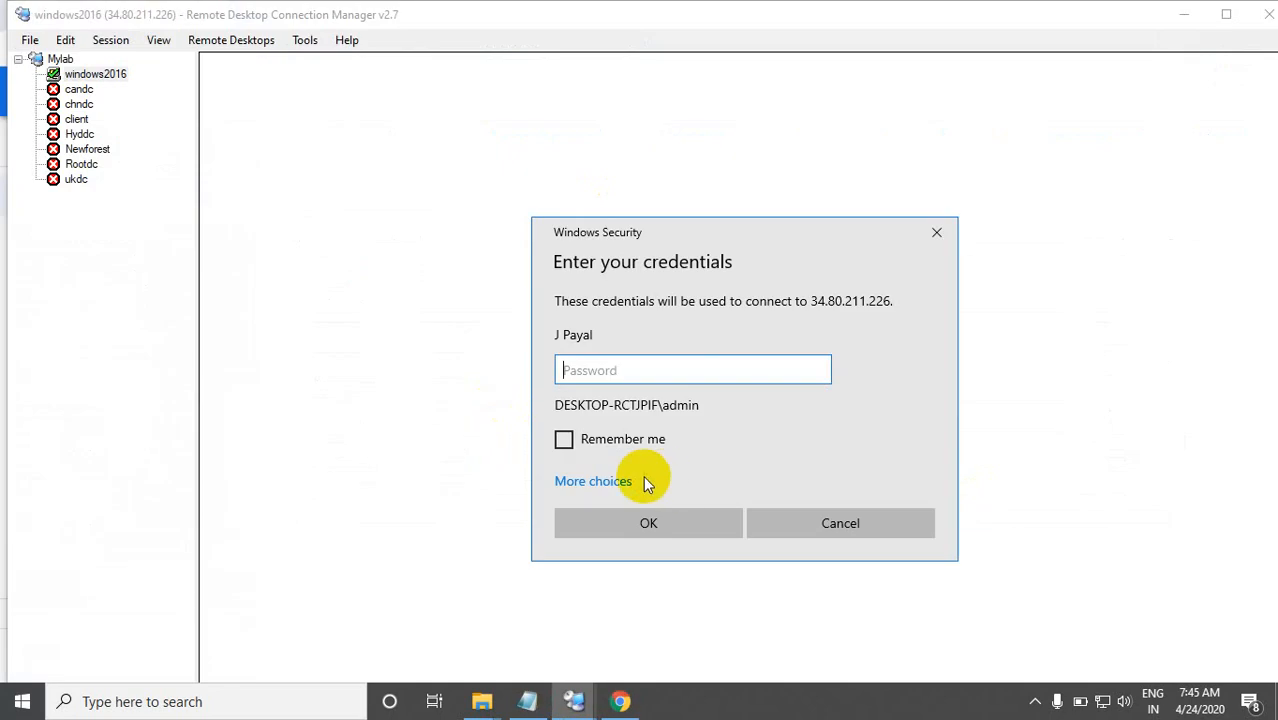
left_click(596, 483)
left_click(645, 574)
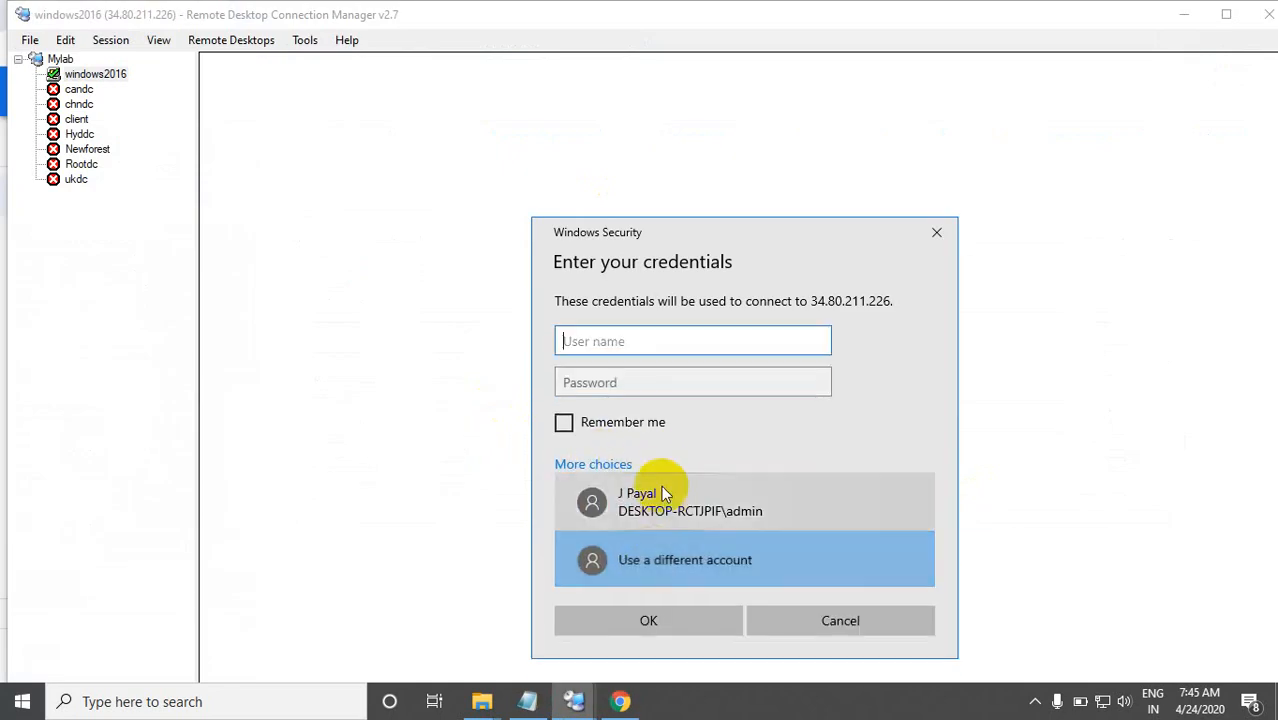
key("alt+Tab")
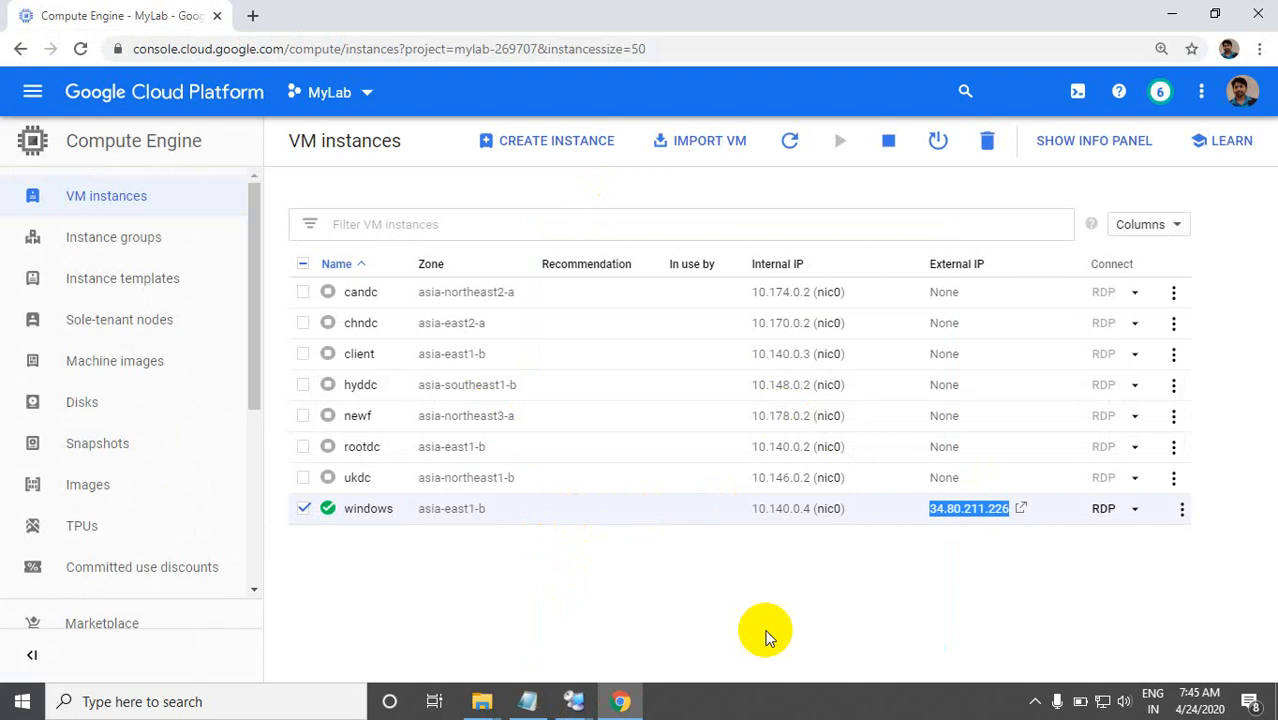
key("alt+Tab")
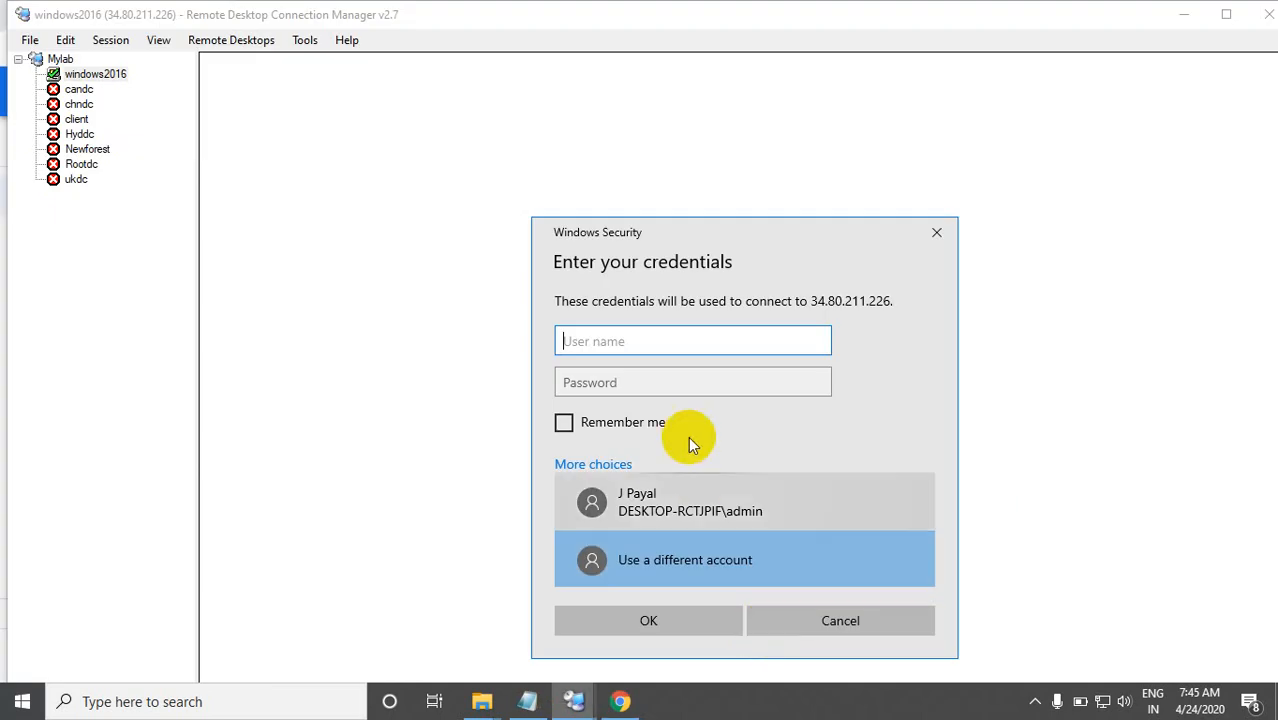
Step: Sign in to the windows2016 server as Administrator, entering the account password
type("Ad")
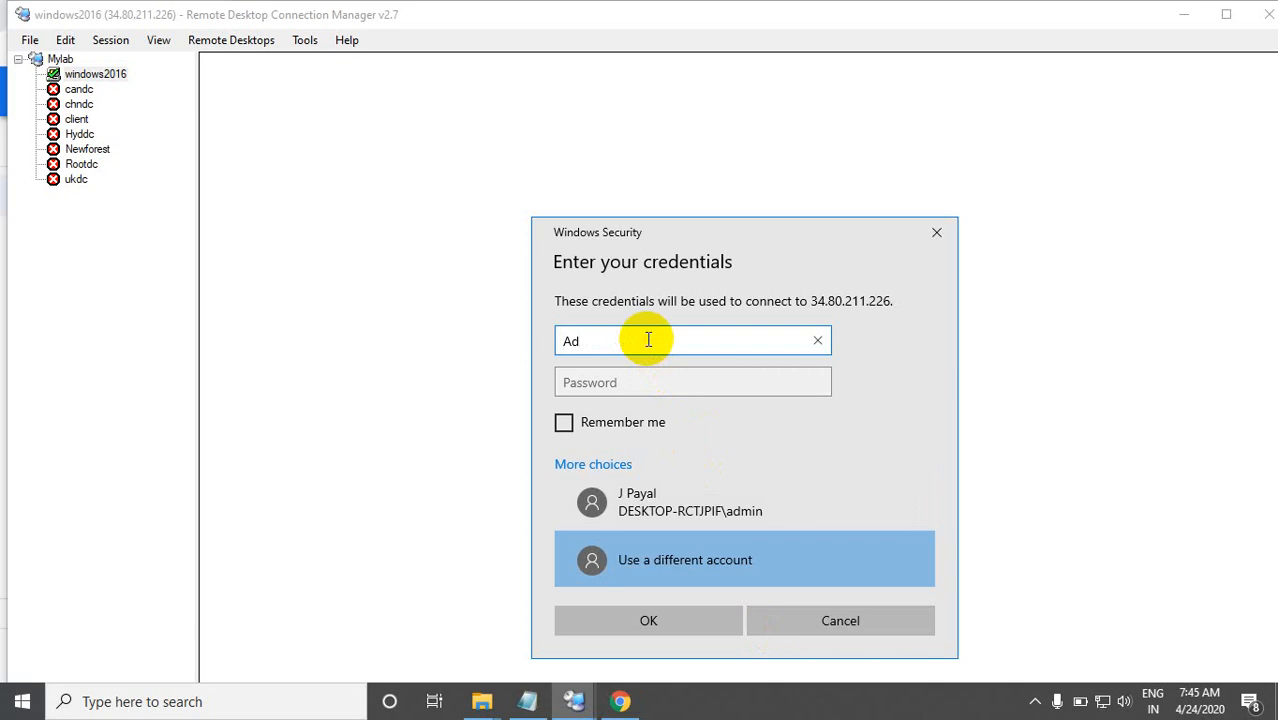
type("ministrator")
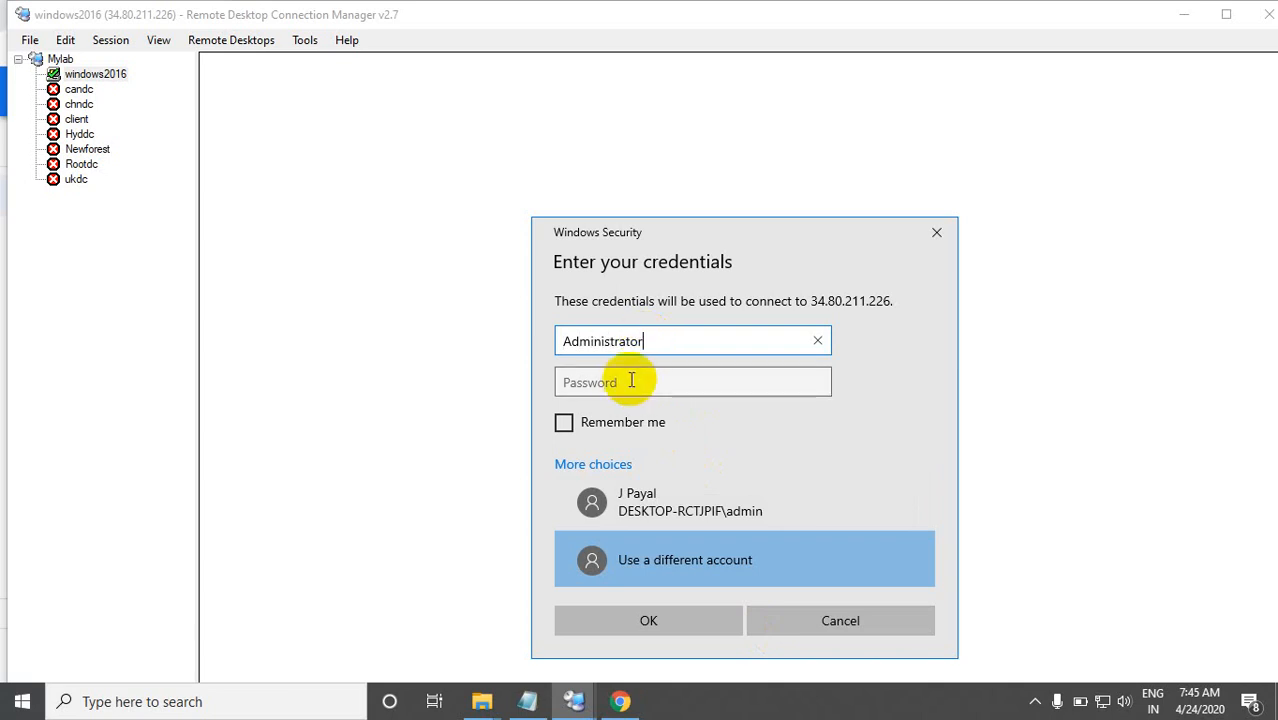
left_click(628, 384)
type("•")
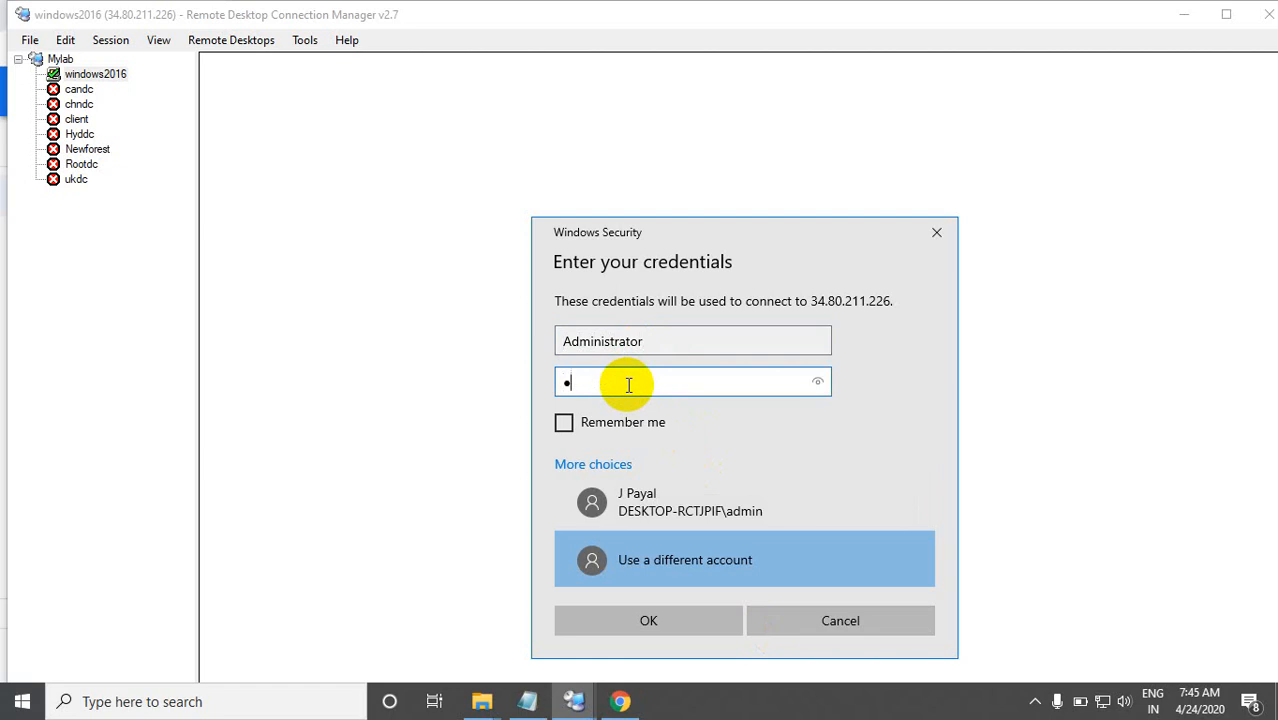
key("BackSpace")
type("••••••••••")
key("Return")
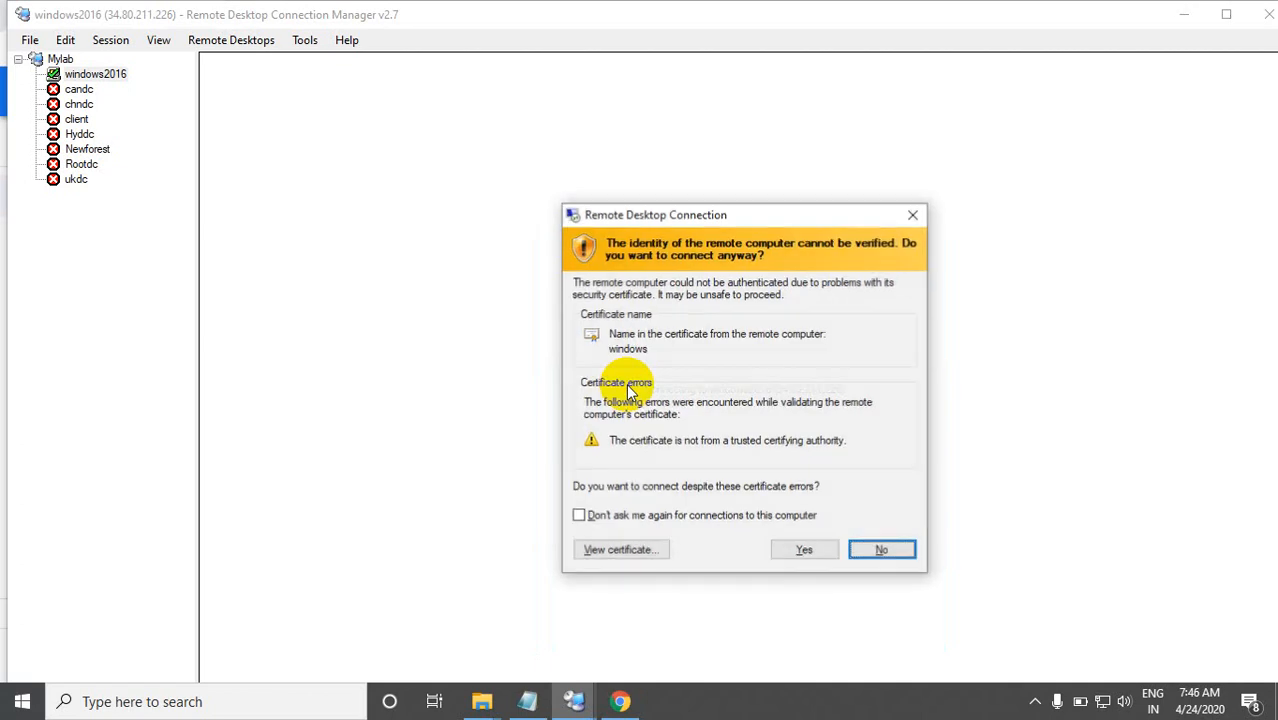
Step: Accept connecting despite the untrusted certificate and show the windows2016 session in full screen
left_click(800, 548)
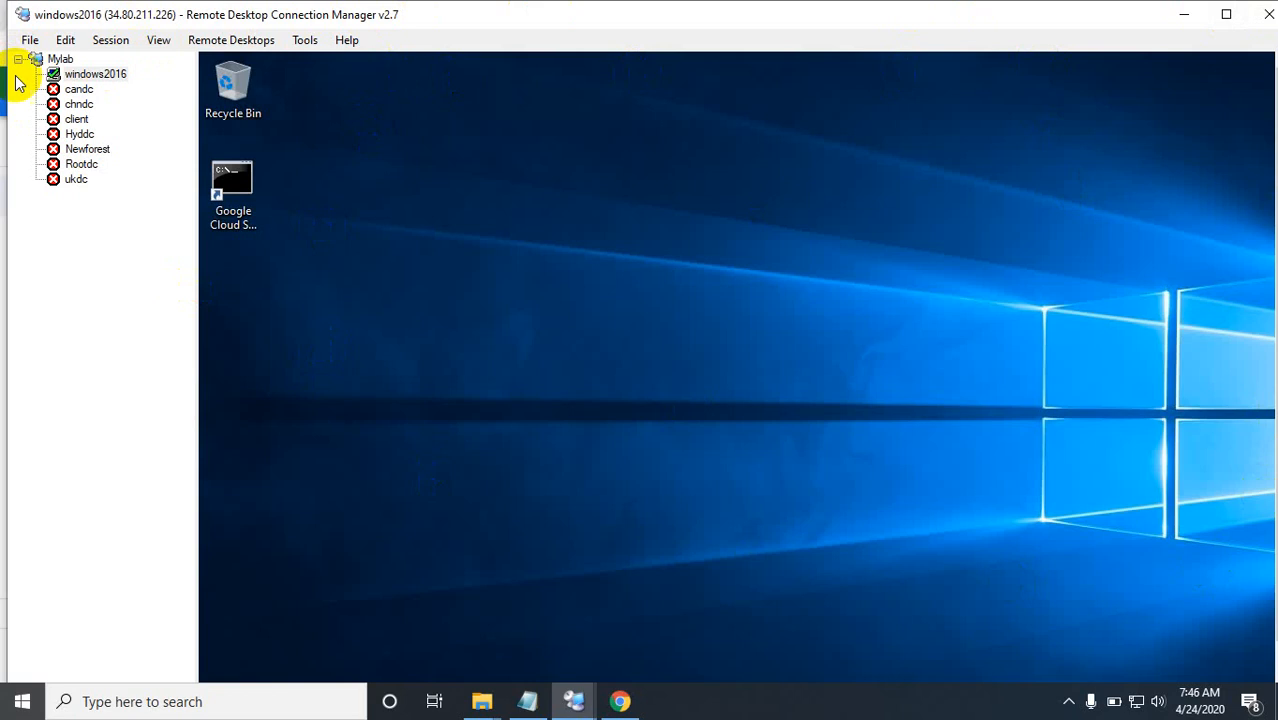
right_click(80, 78)
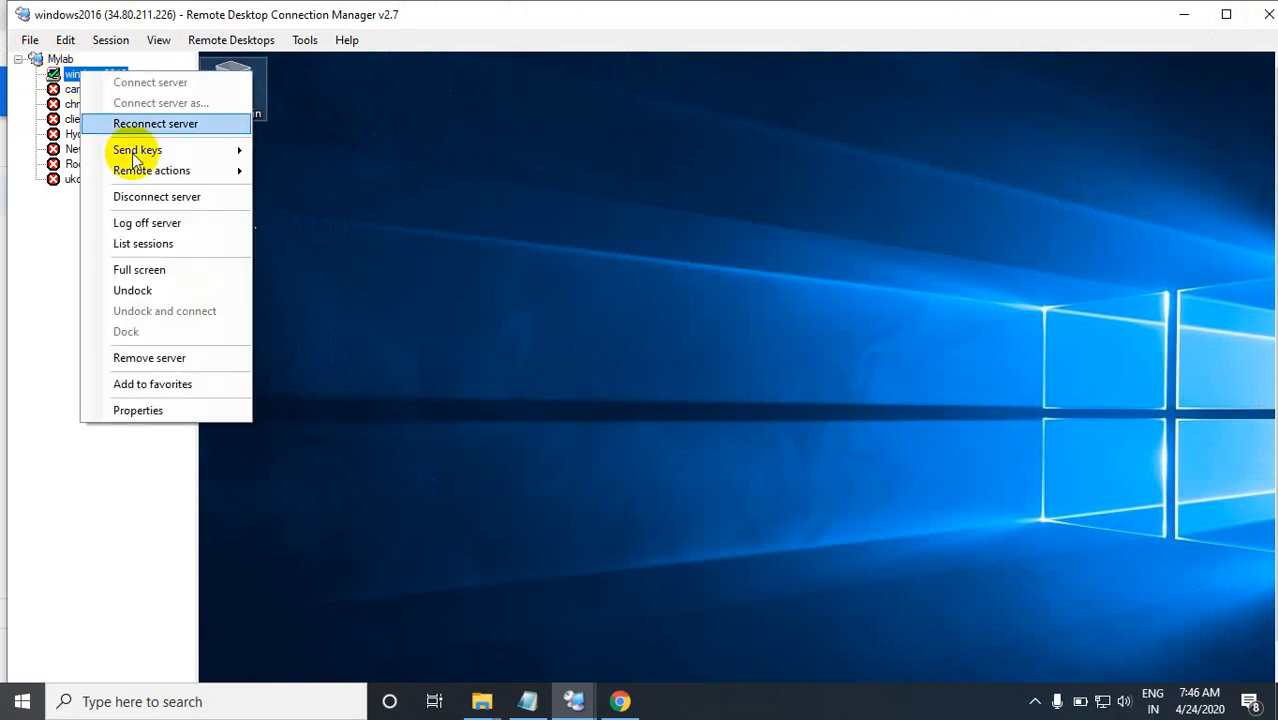
left_click(140, 270)
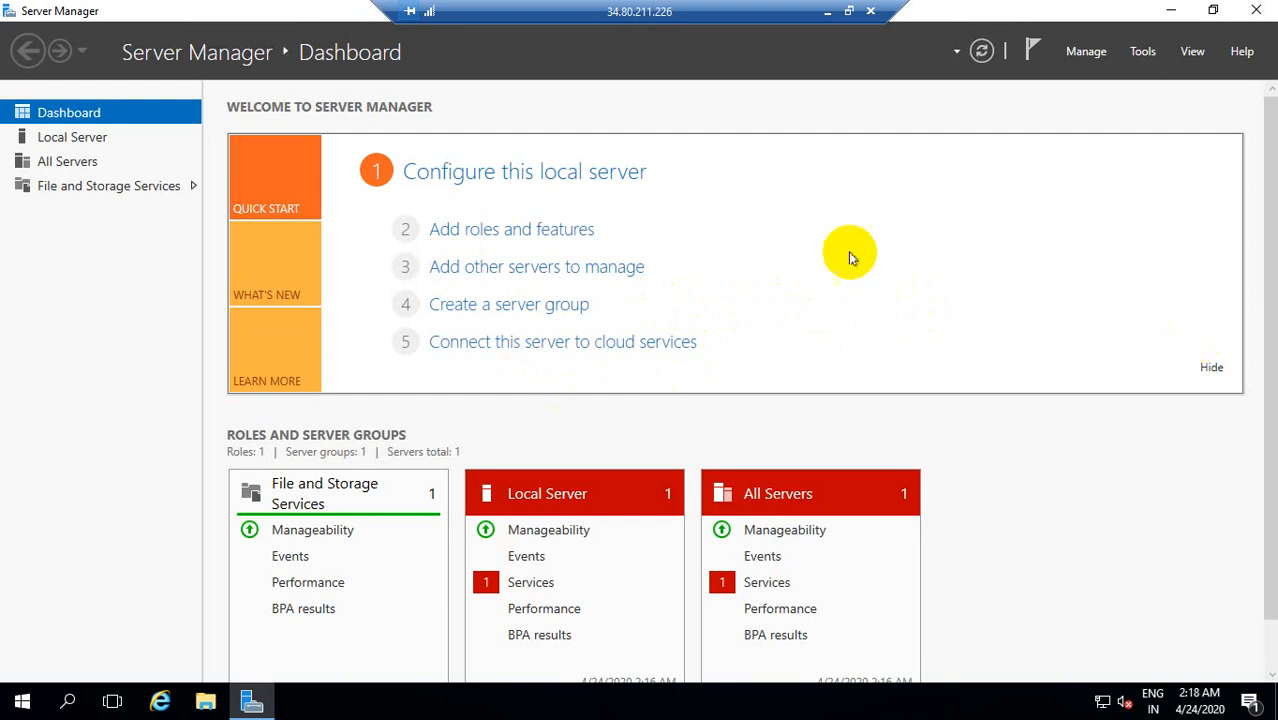
Step: Open the Add Roles and Features Wizard from the Server Manager dashboard and cancel it
left_click(533, 231)
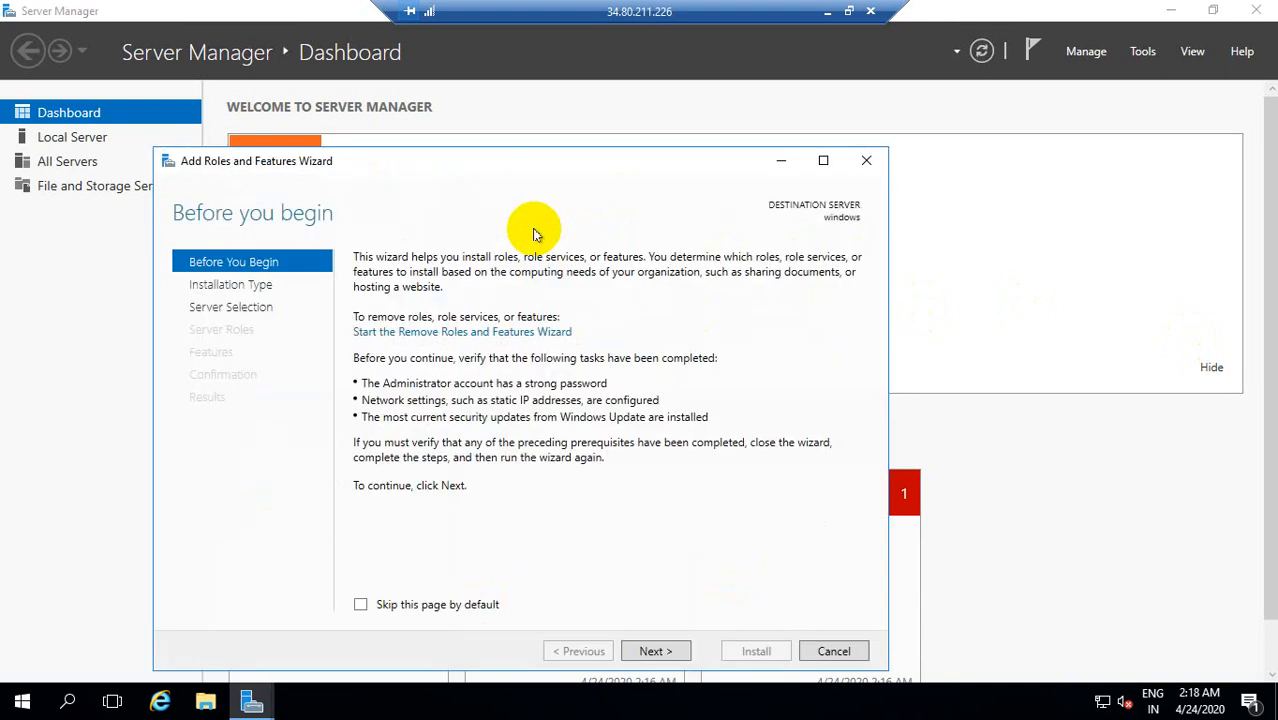
left_click(850, 653)
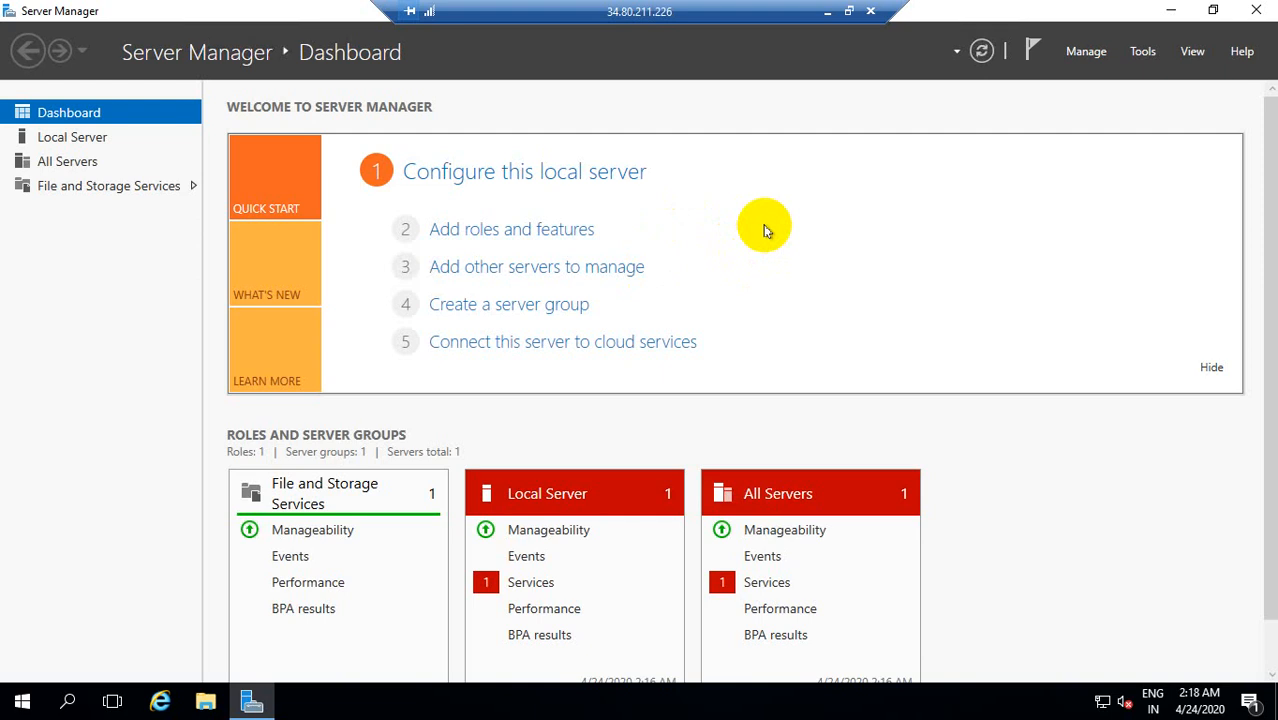
Step: Open Network Connections on the remote Windows server
key("super+r")
type("n")
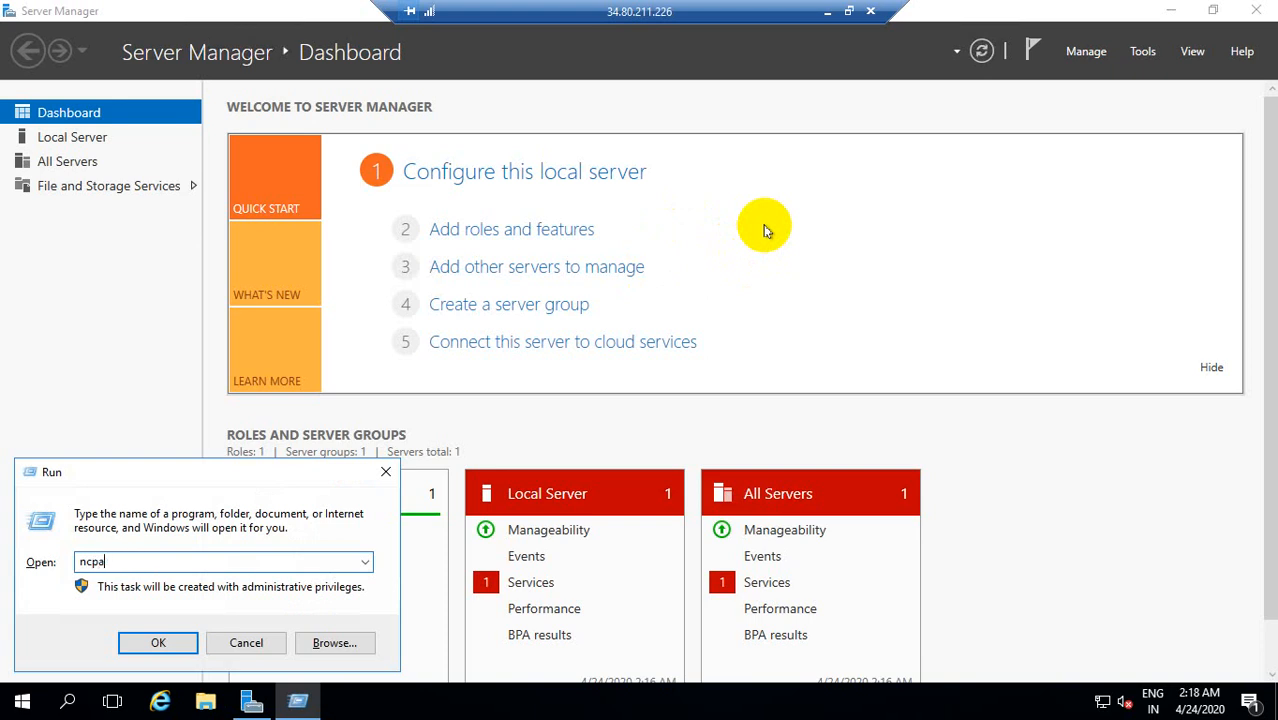
key("Return")
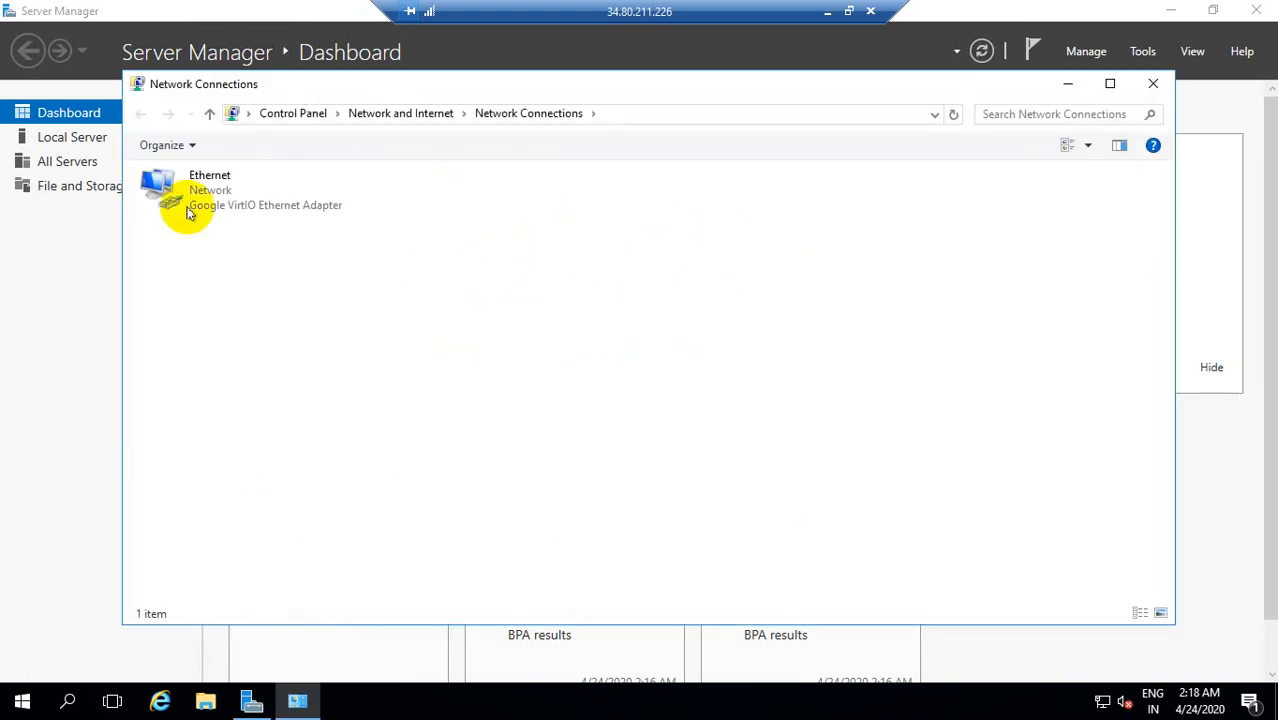
left_click(211, 195)
right_click(211, 195)
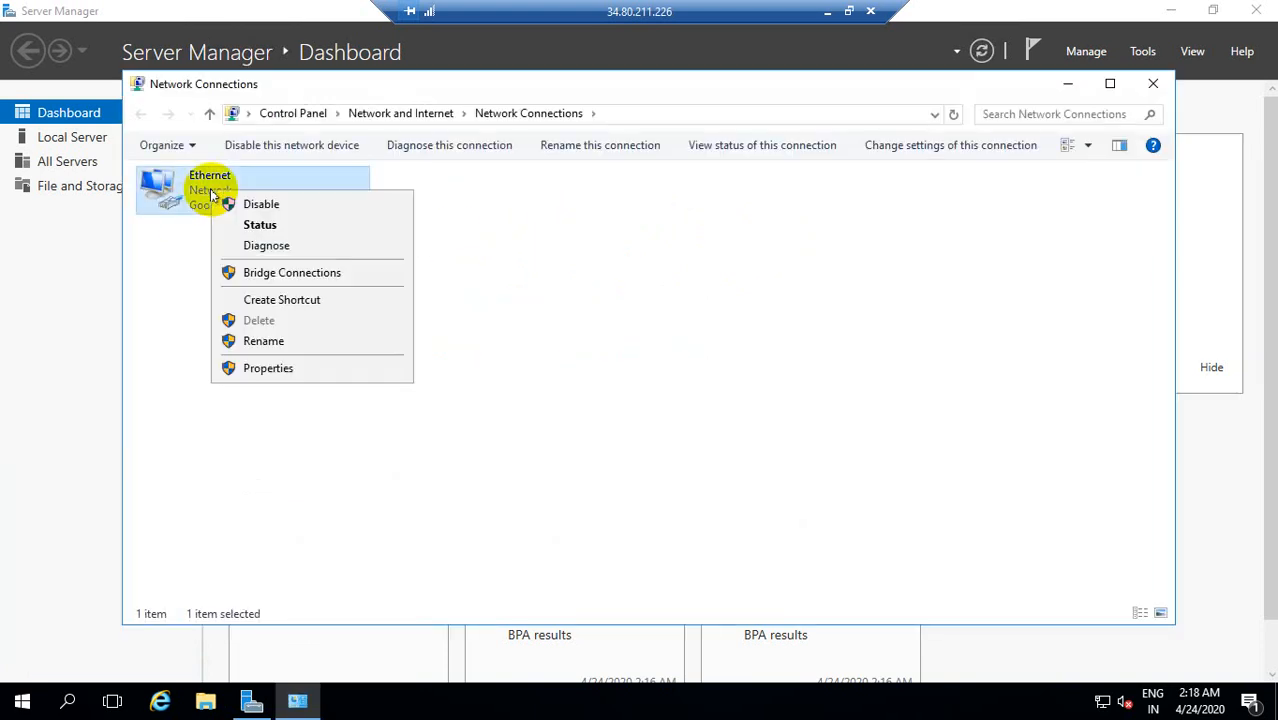
left_click(285, 366)
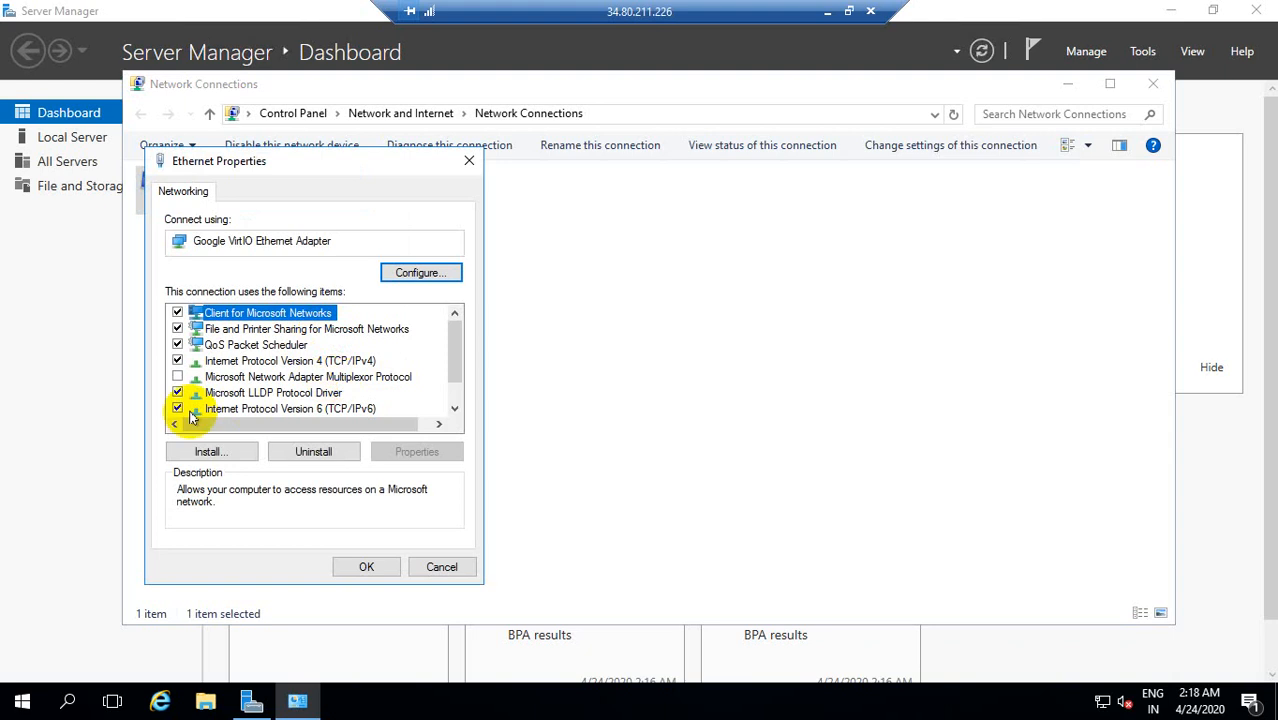
left_click(177, 409)
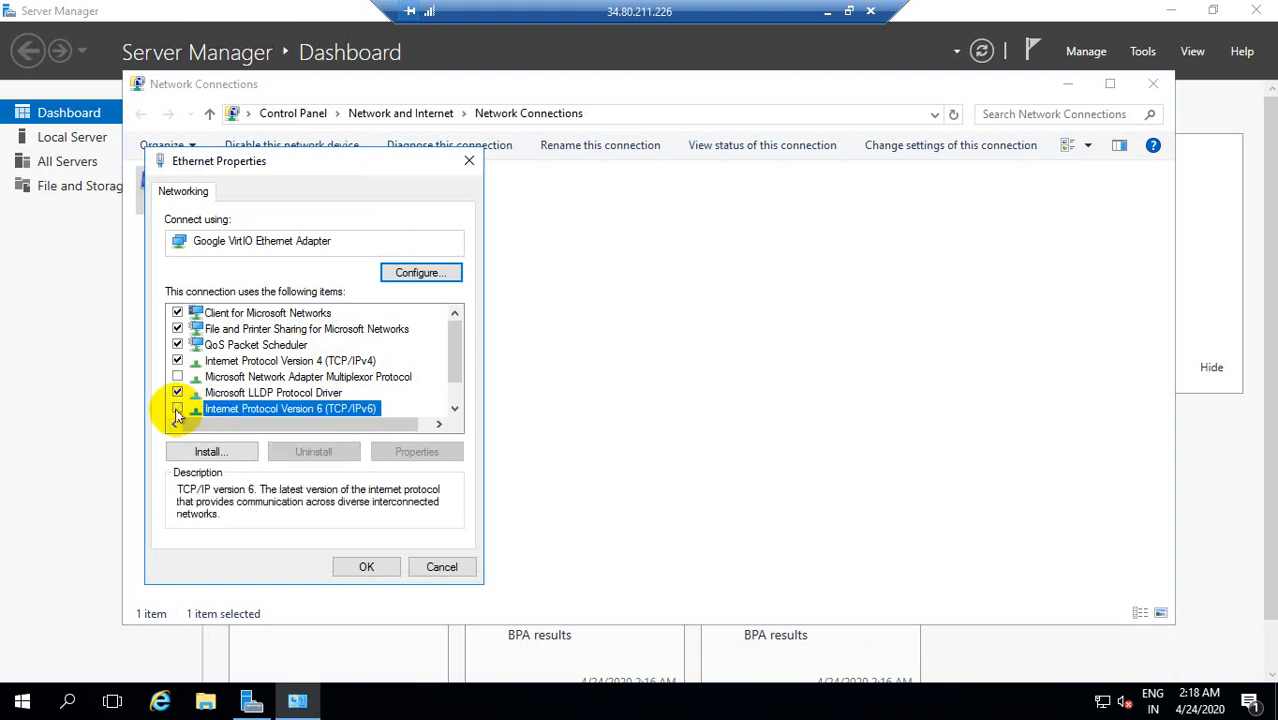
left_click(236, 362)
double_click(236, 366)
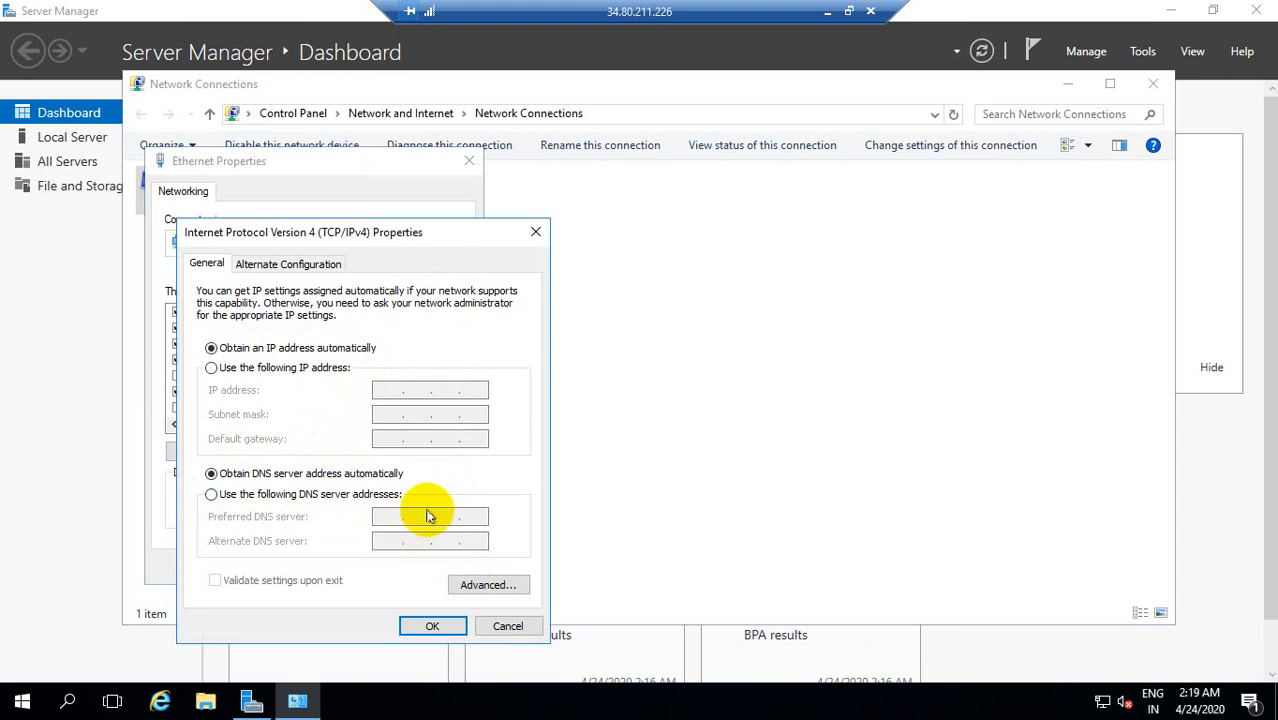
left_click(495, 626)
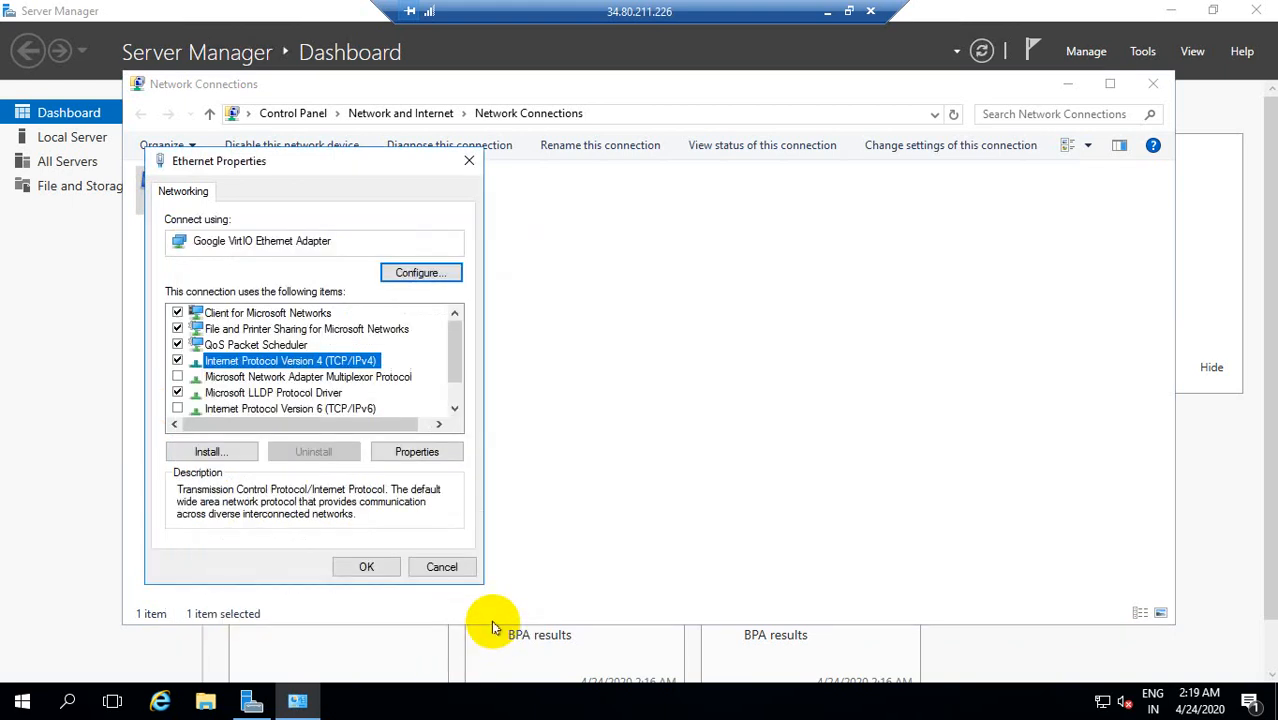
left_click(469, 161)
Step: Look through the device details of the Google VirtIO Ethernet Adapter and close its properties
right_click(298, 191)
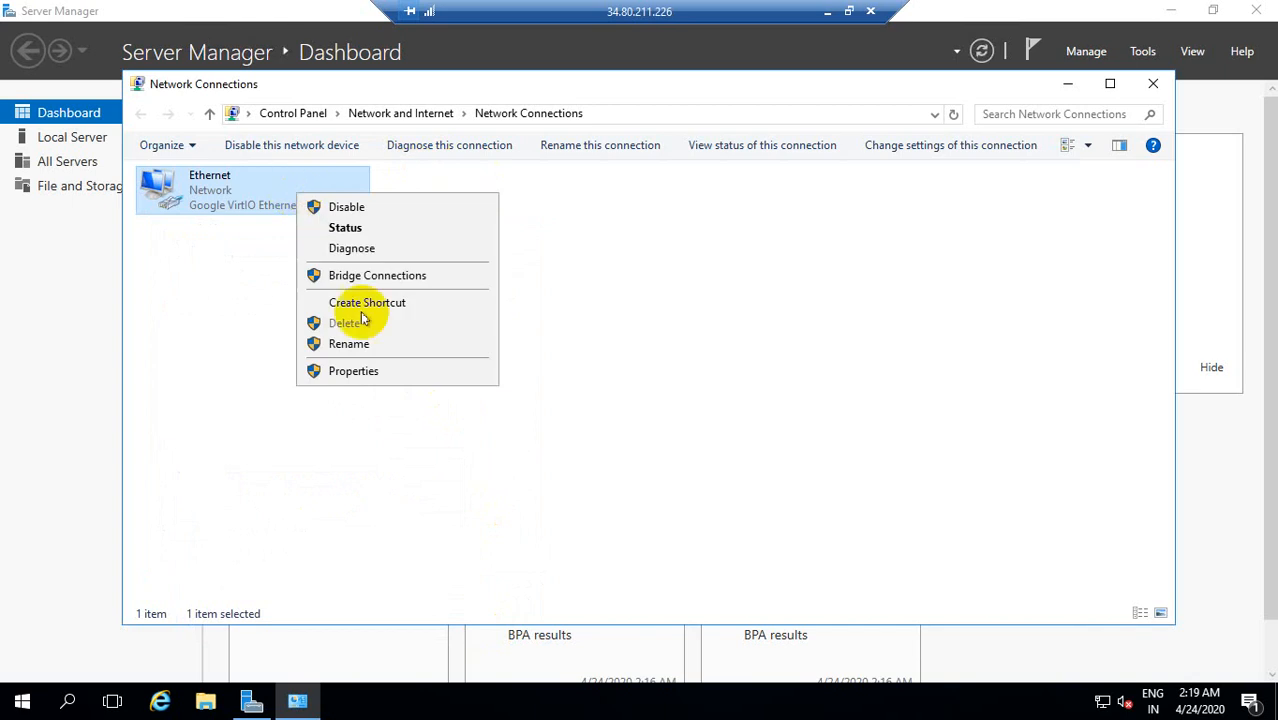
left_click(368, 370)
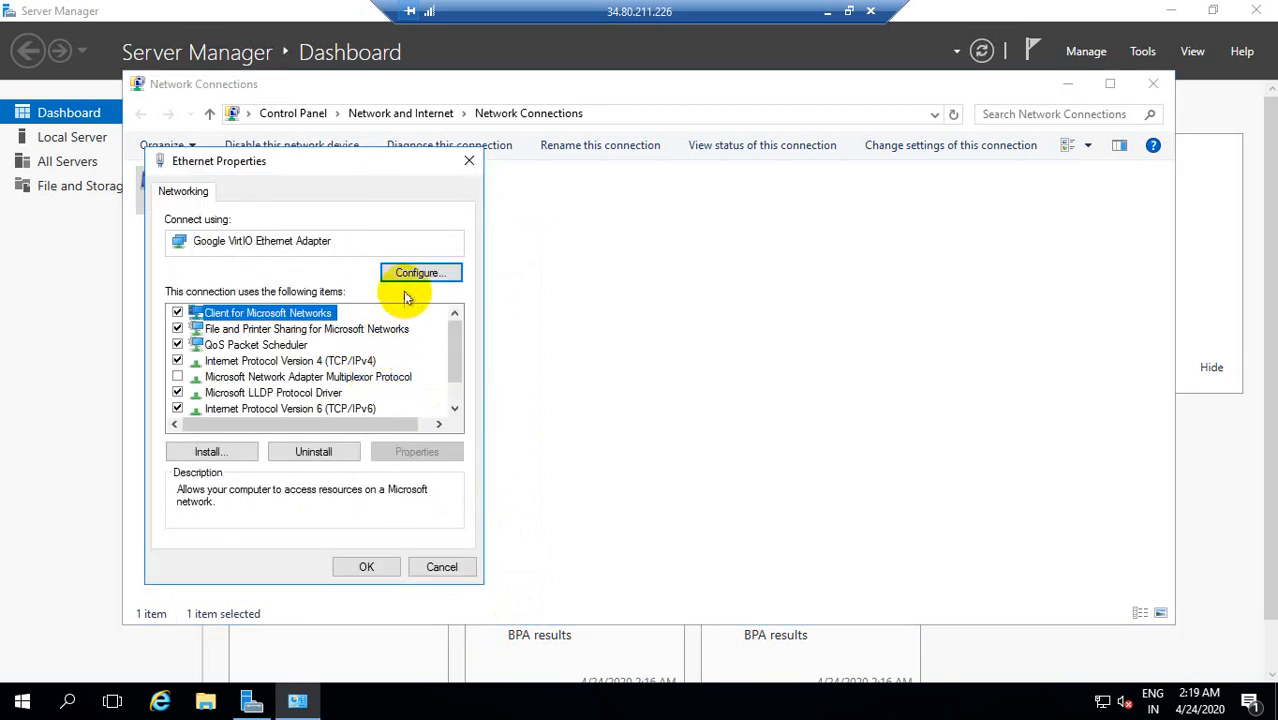
left_click(420, 272)
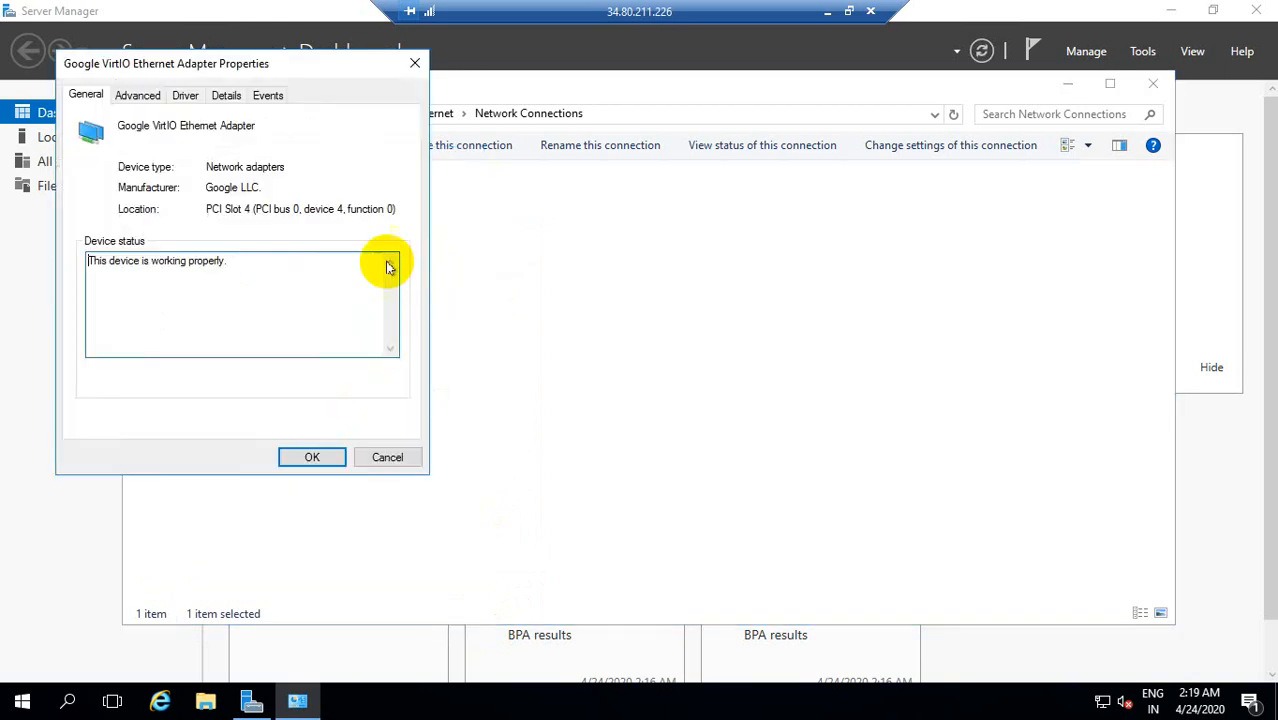
left_click(226, 95)
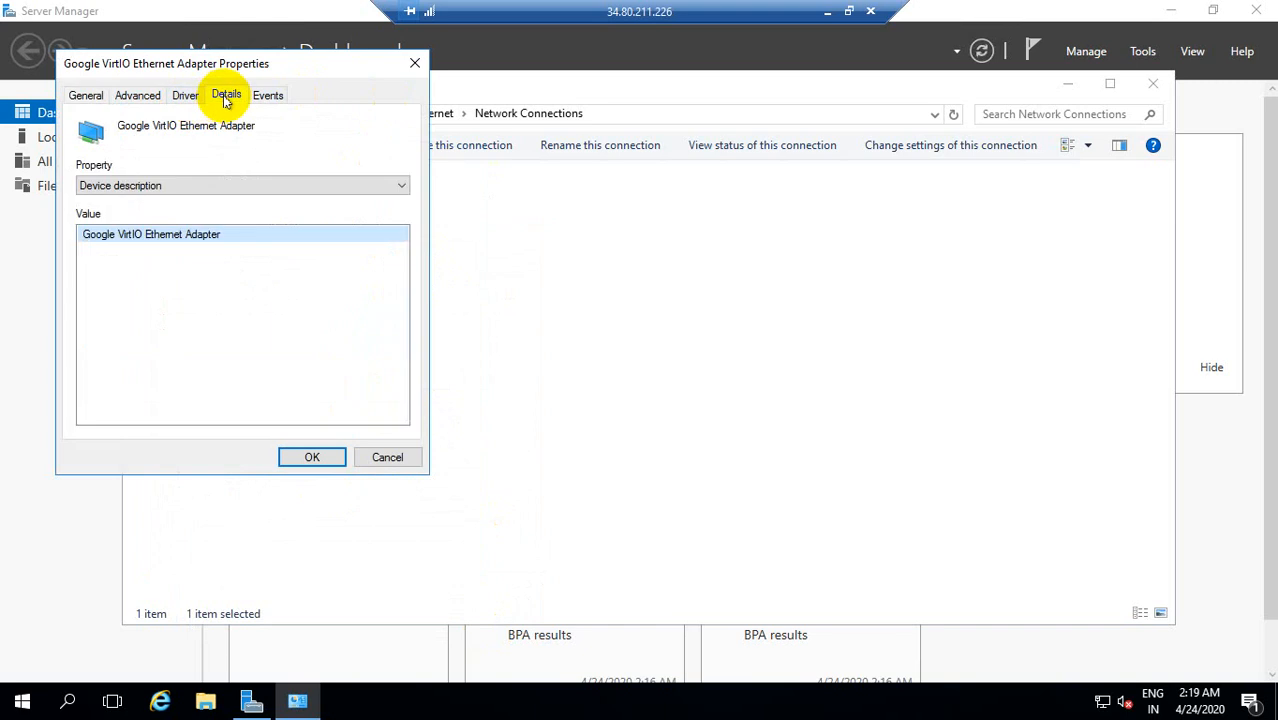
left_click(415, 63)
Step: Examine the IPv4 address in the Ethernet connection's status details, then close the details and status dialogs
right_click(241, 191)
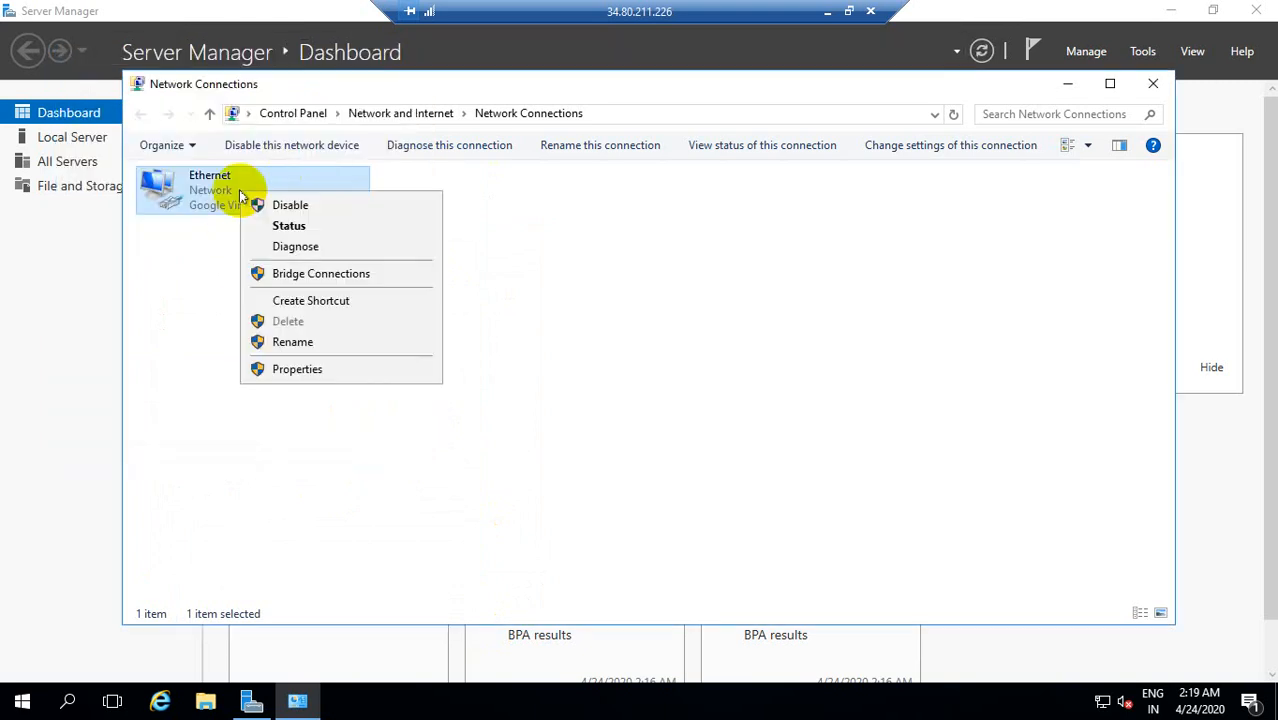
left_click(300, 228)
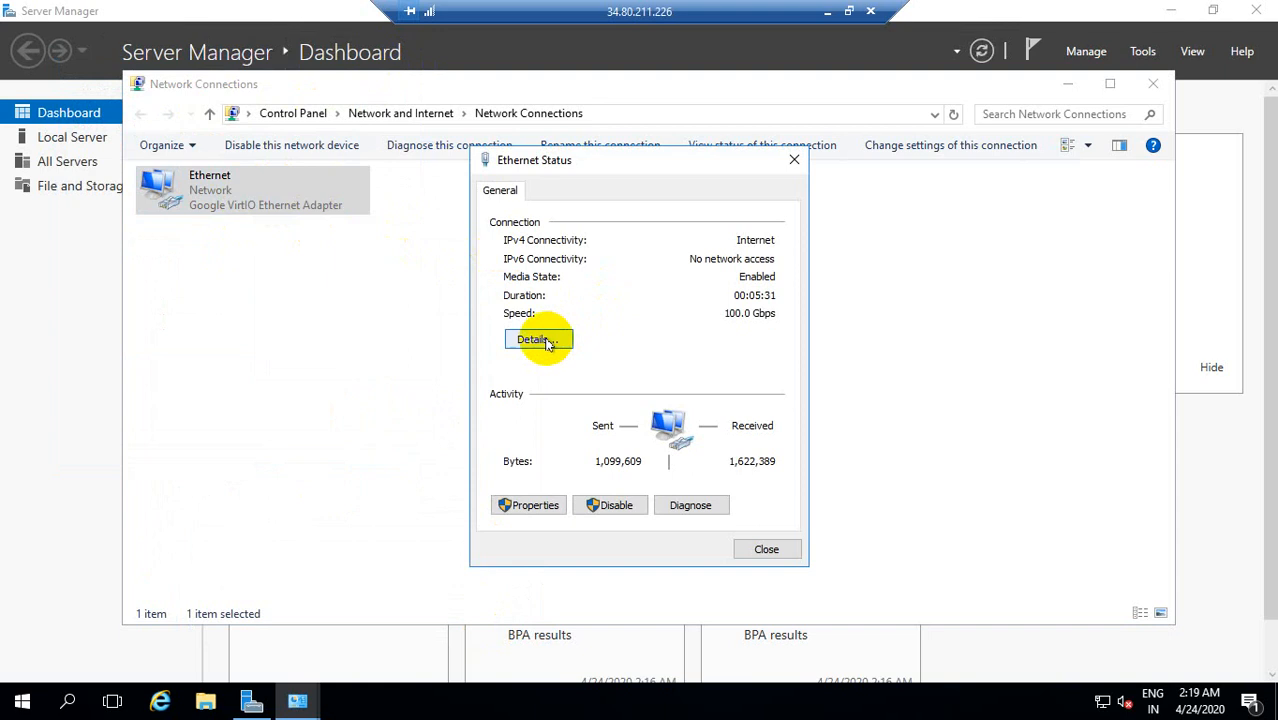
left_click(547, 343)
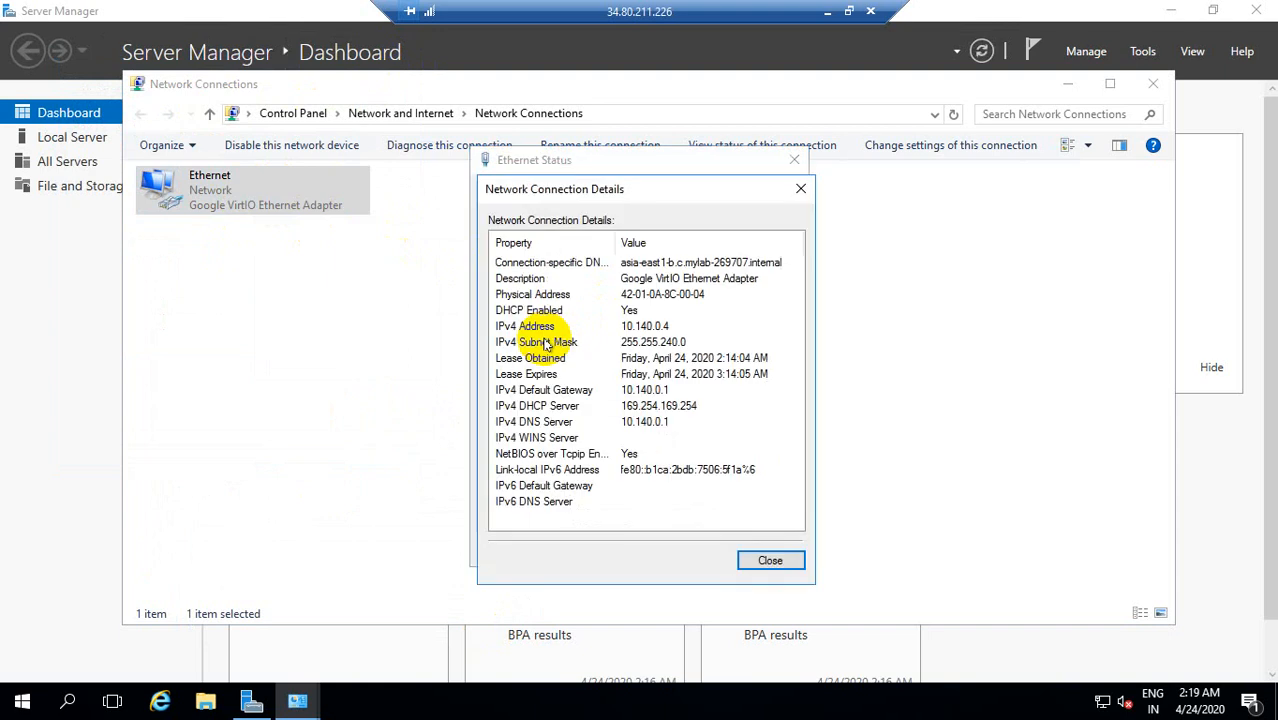
left_click(624, 328)
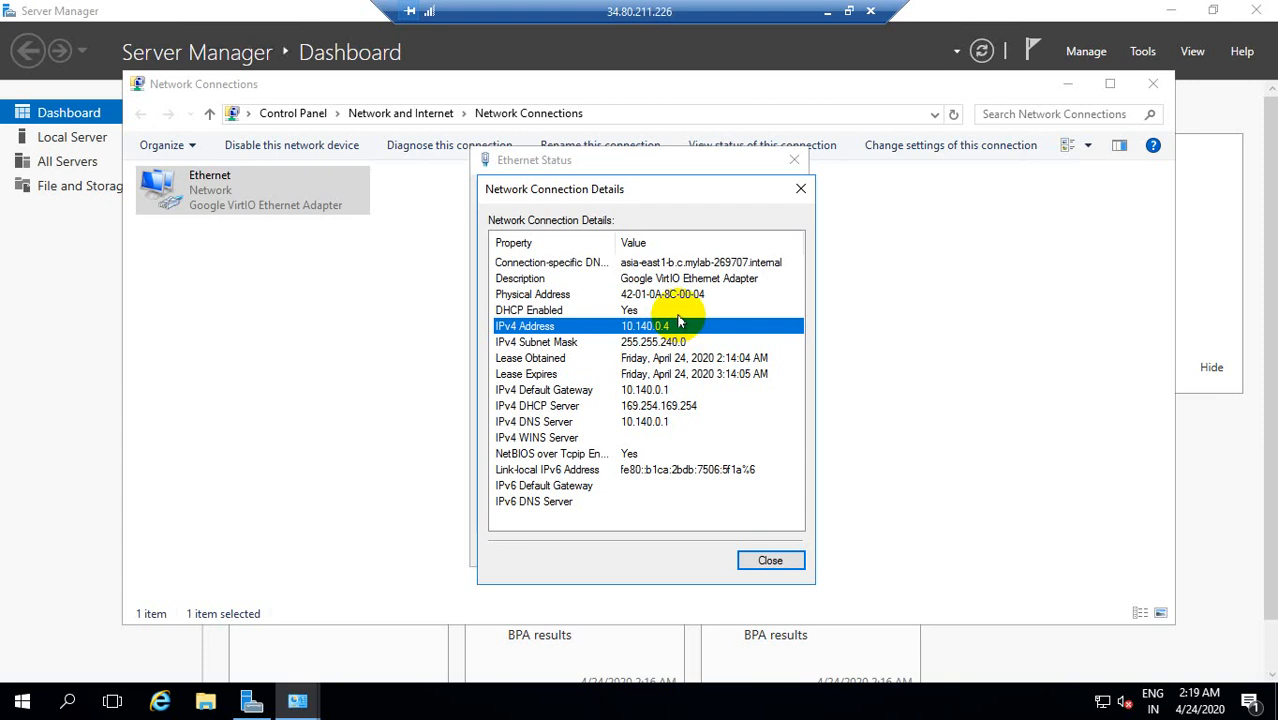
left_click(827, 11)
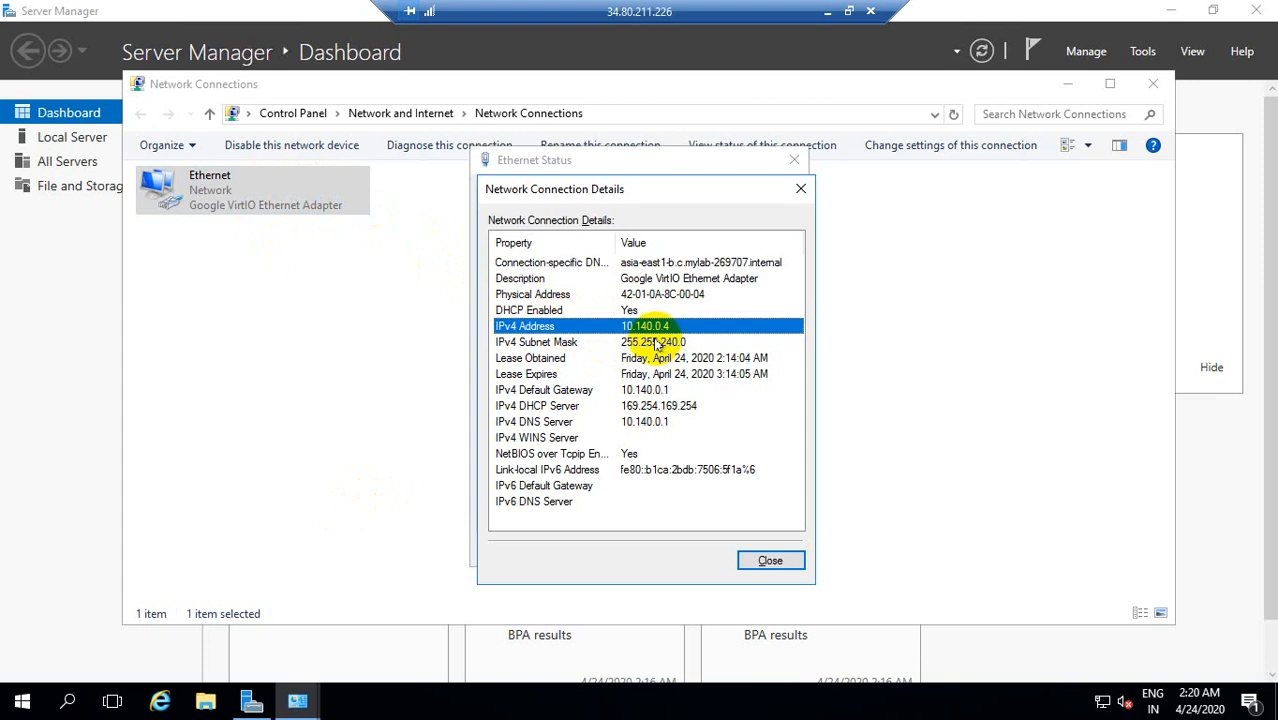
key("Escape")
key("Escape")
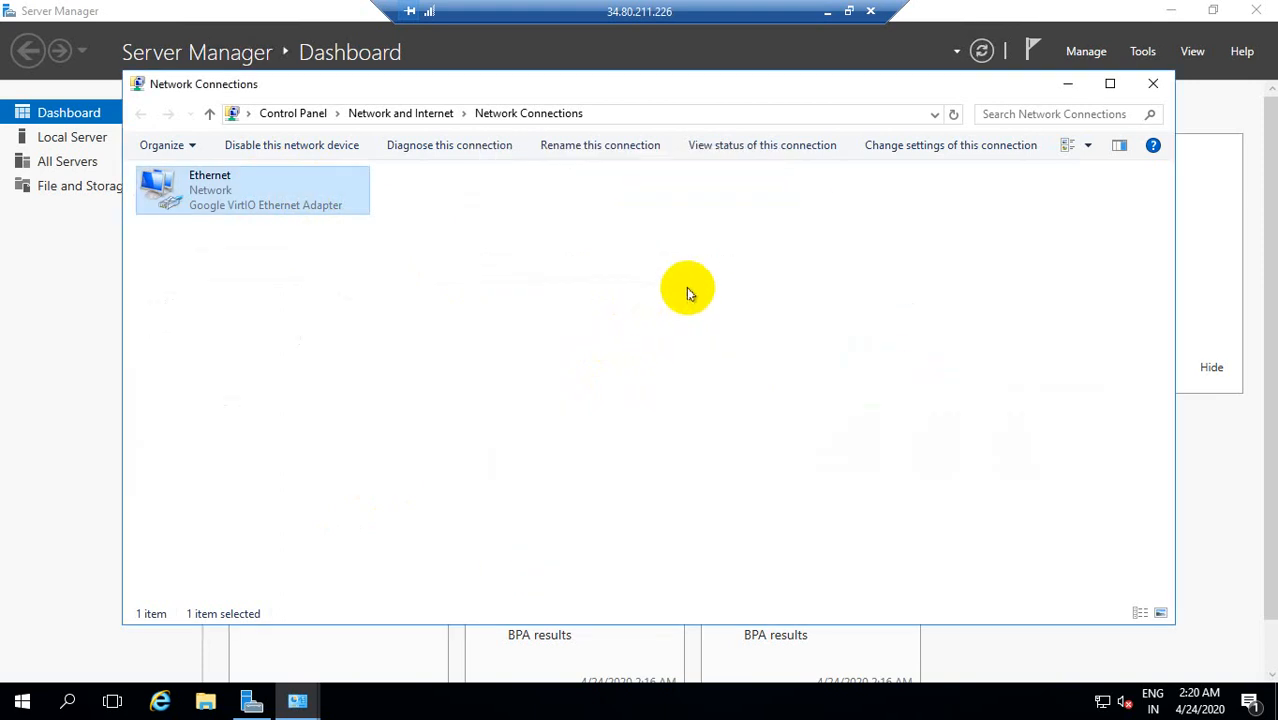
Step: Check the windows instance's internal IP in the Chrome console and return to the remote session
left_click(828, 14)
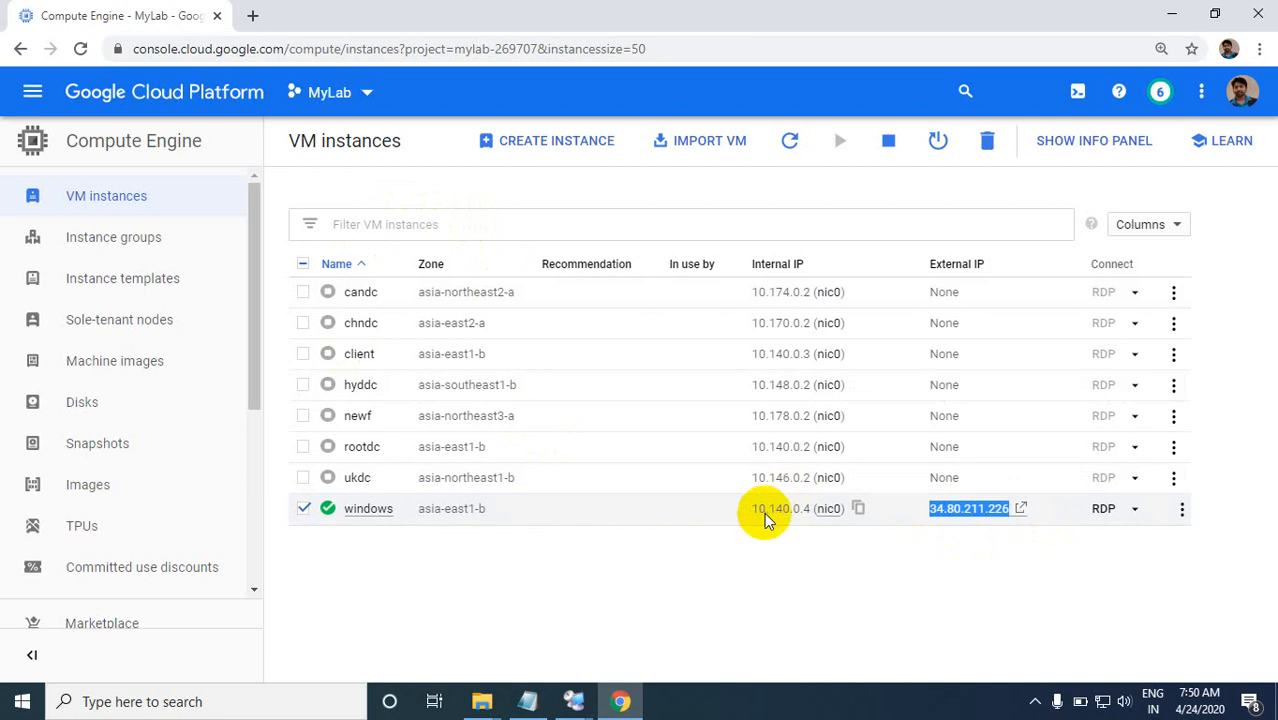
left_click(574, 700)
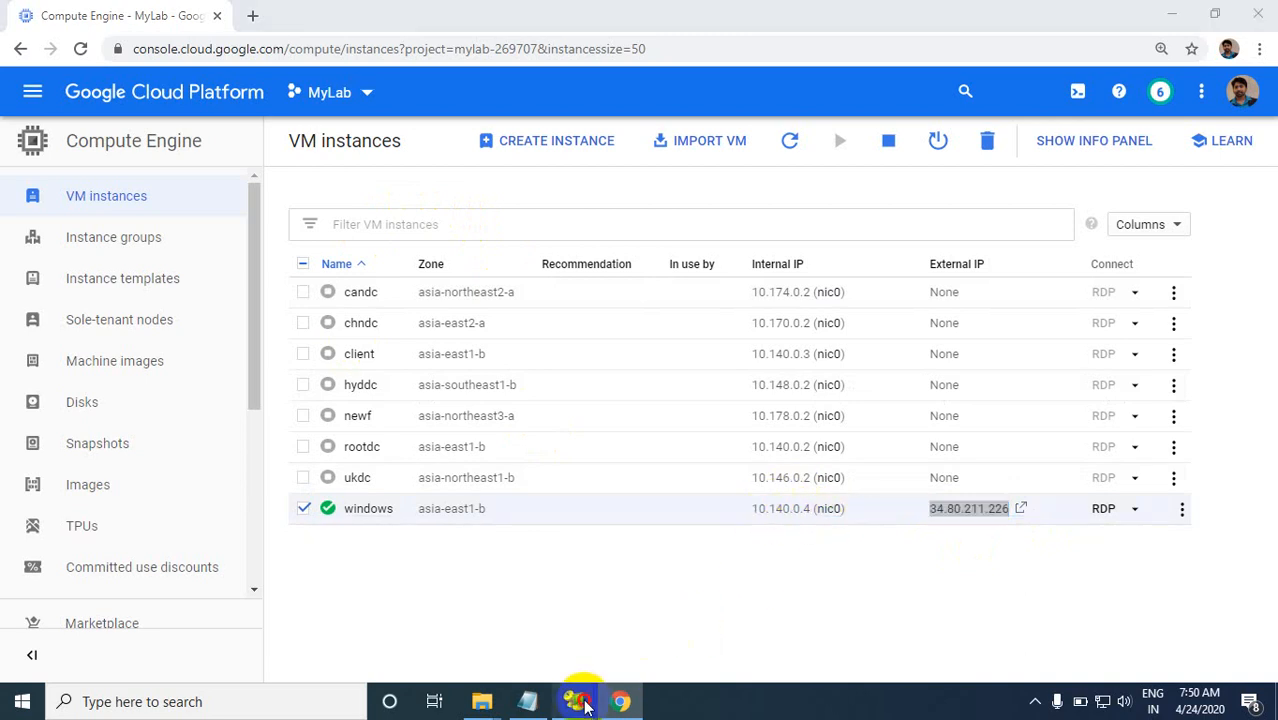
left_click(610, 632)
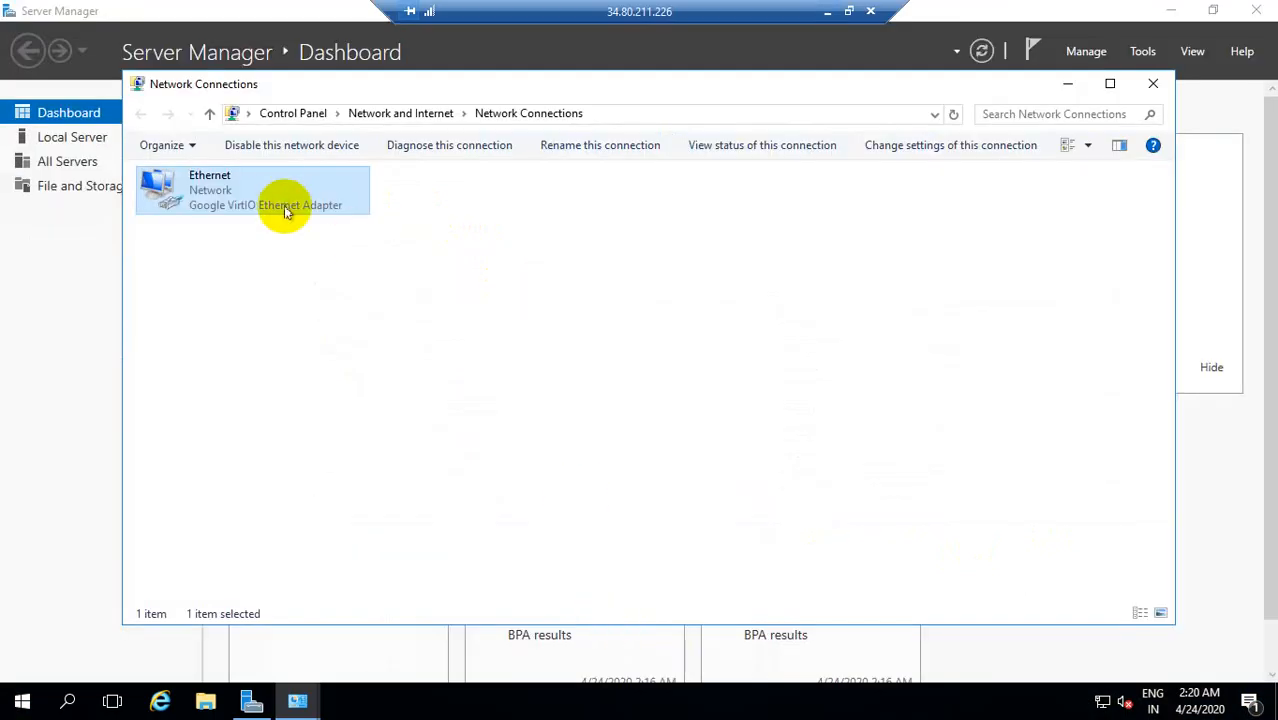
Step: Disable Internet Protocol Version 6 (TCP/IPv6) in the Ethernet adapter's properties
right_click(280, 195)
left_click(340, 369)
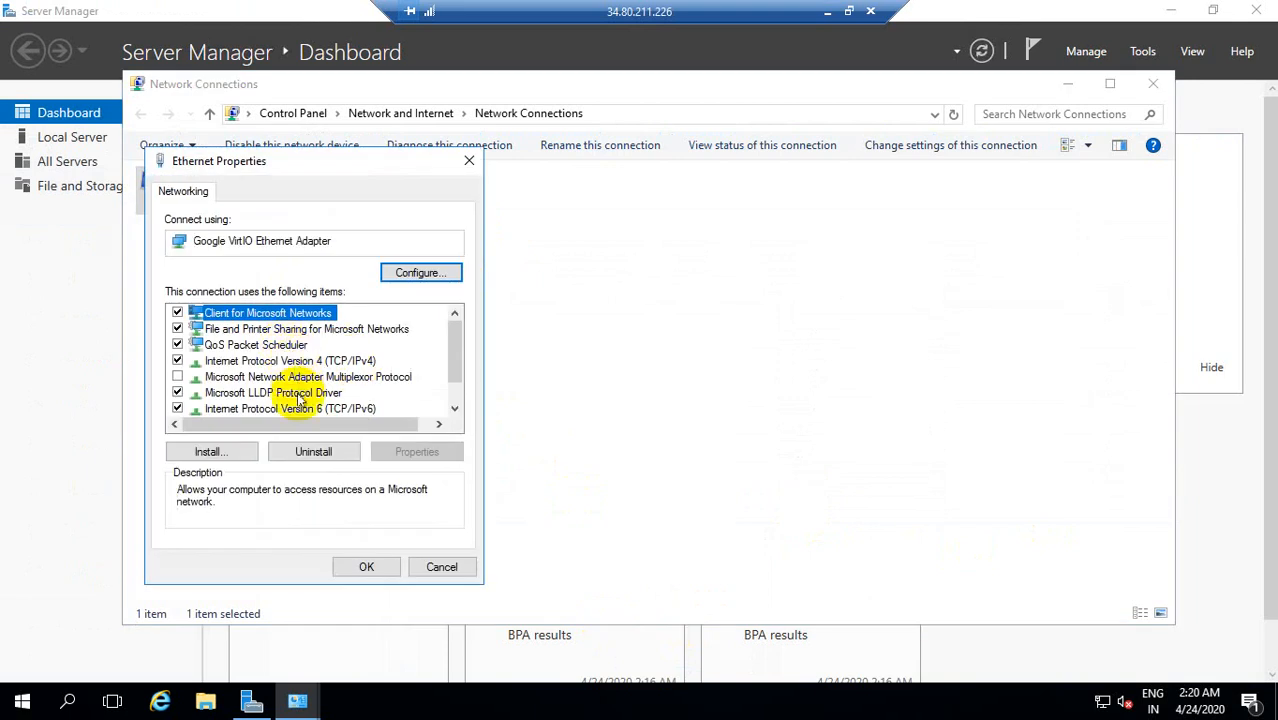
left_click(177, 408)
Step: Set the Ethernet adapter's preferred DNS server manually to 10.140.0.4 in its IPv4 properties and apply the changes
double_click(257, 362)
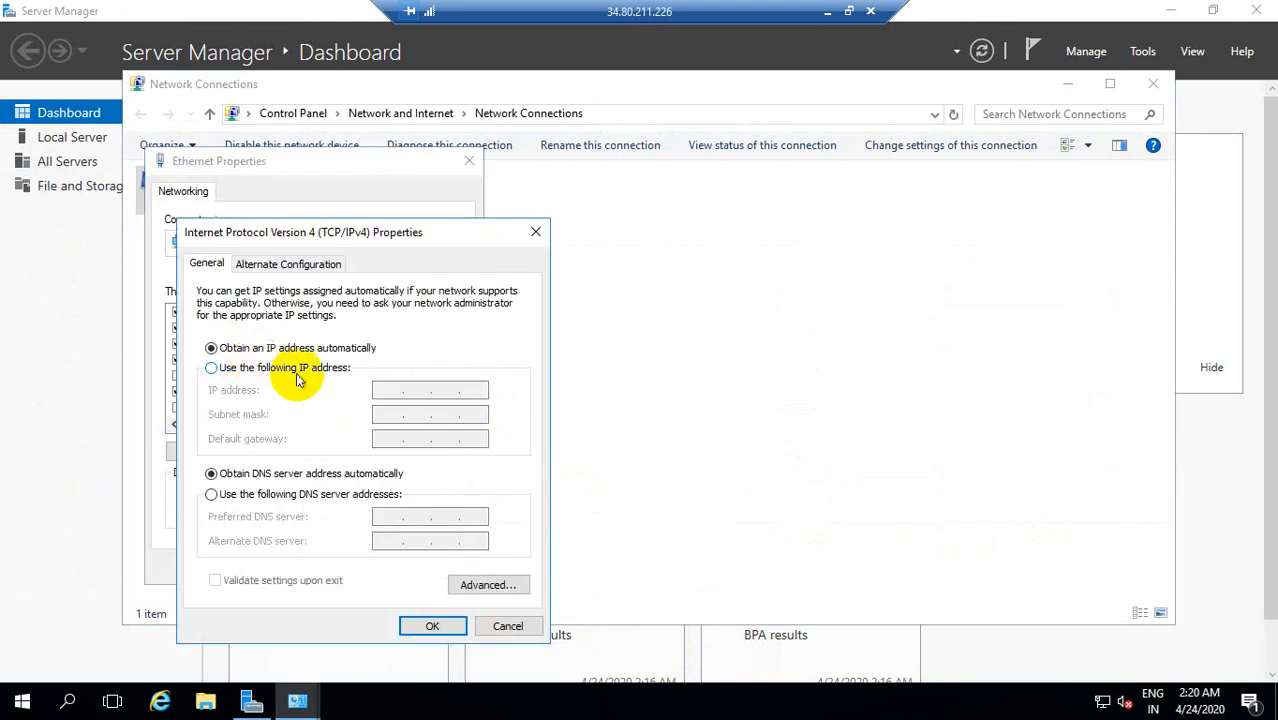
left_click(211, 494)
left_click(391, 517)
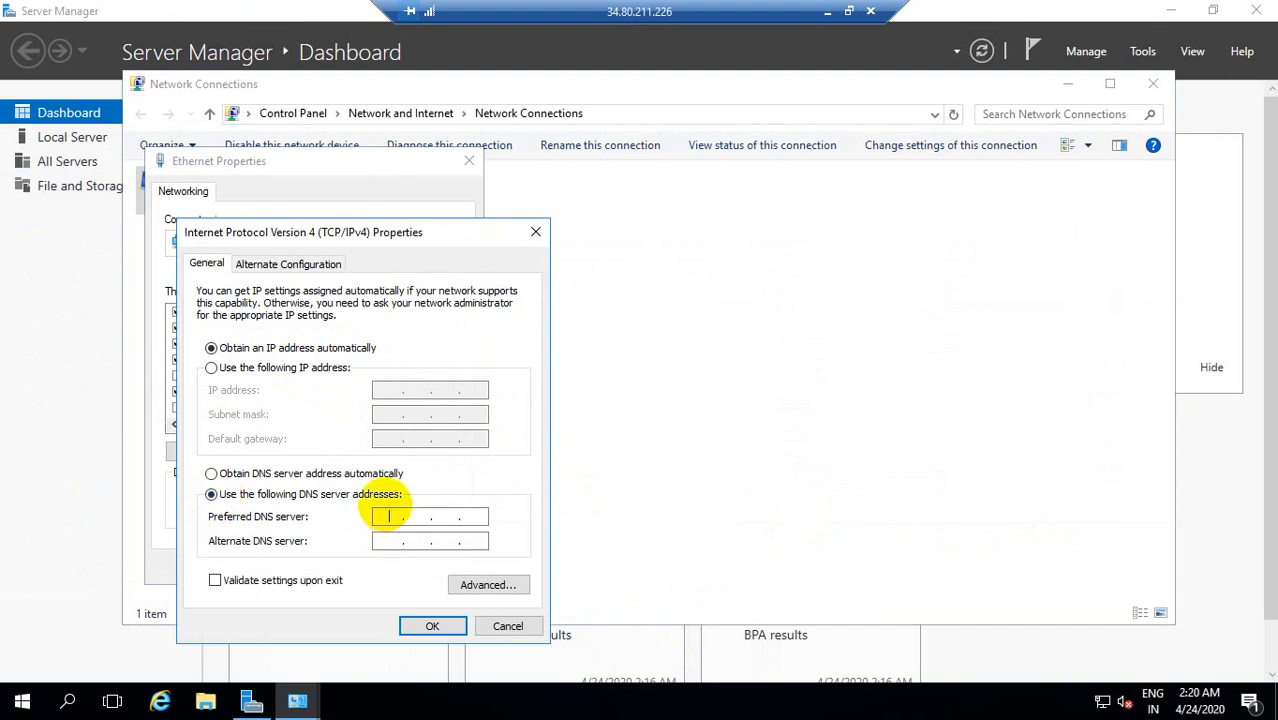
type("10")
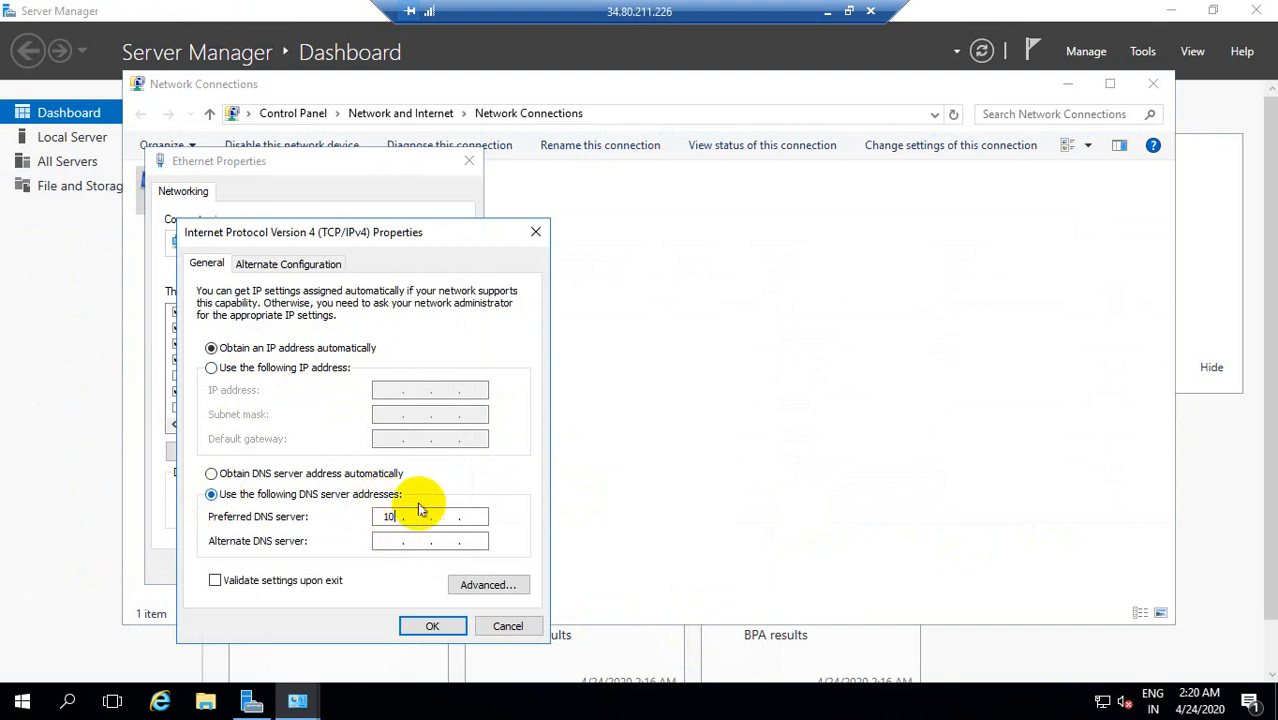
type(".140")
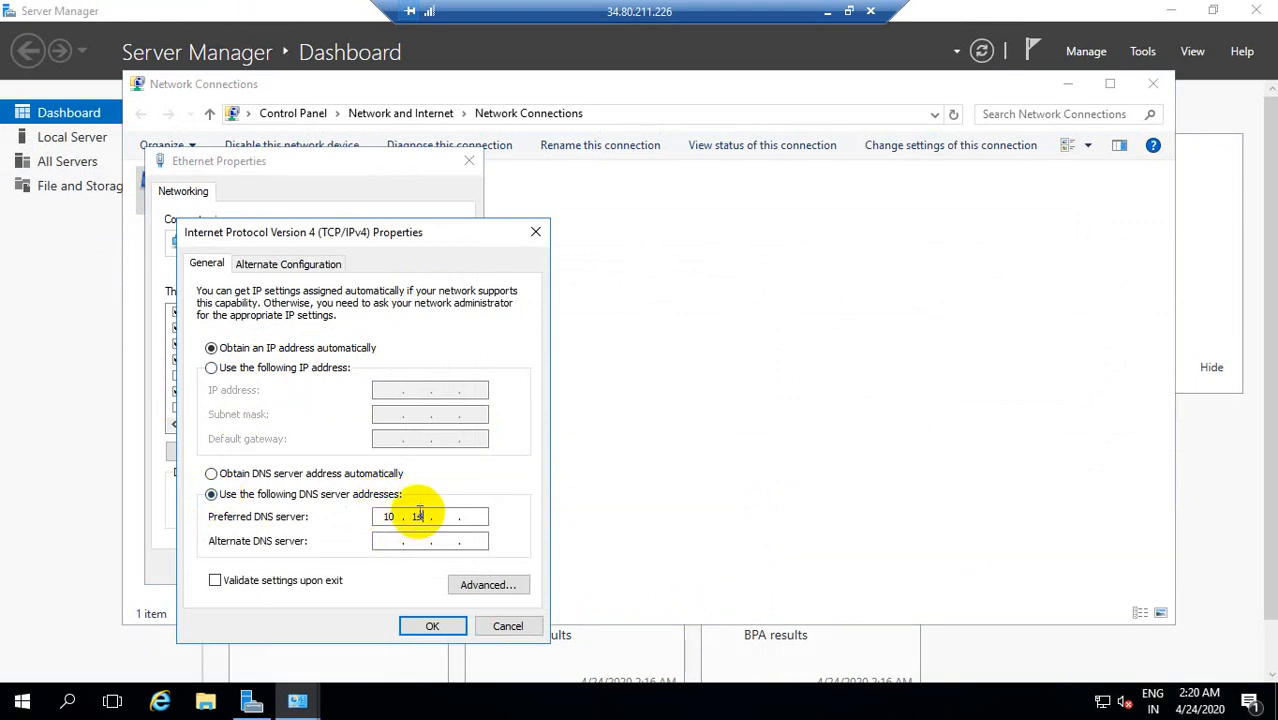
left_click(829, 12)
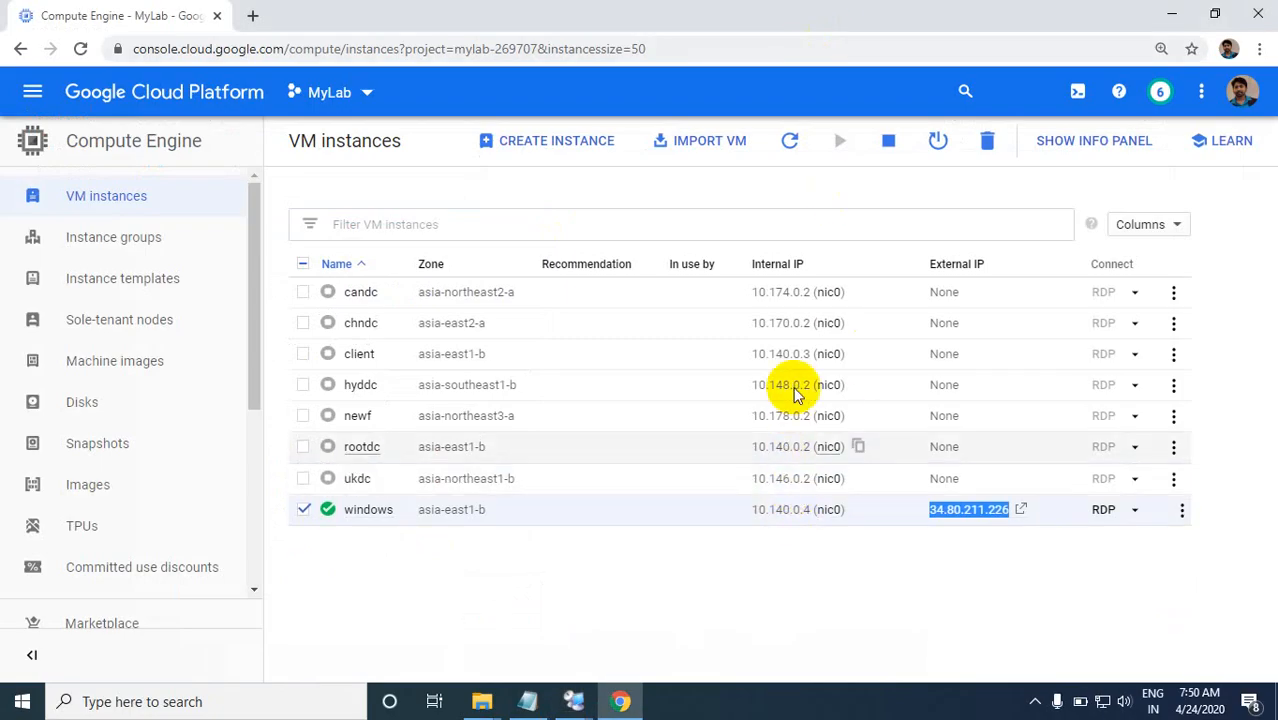
mouse_move(577, 701)
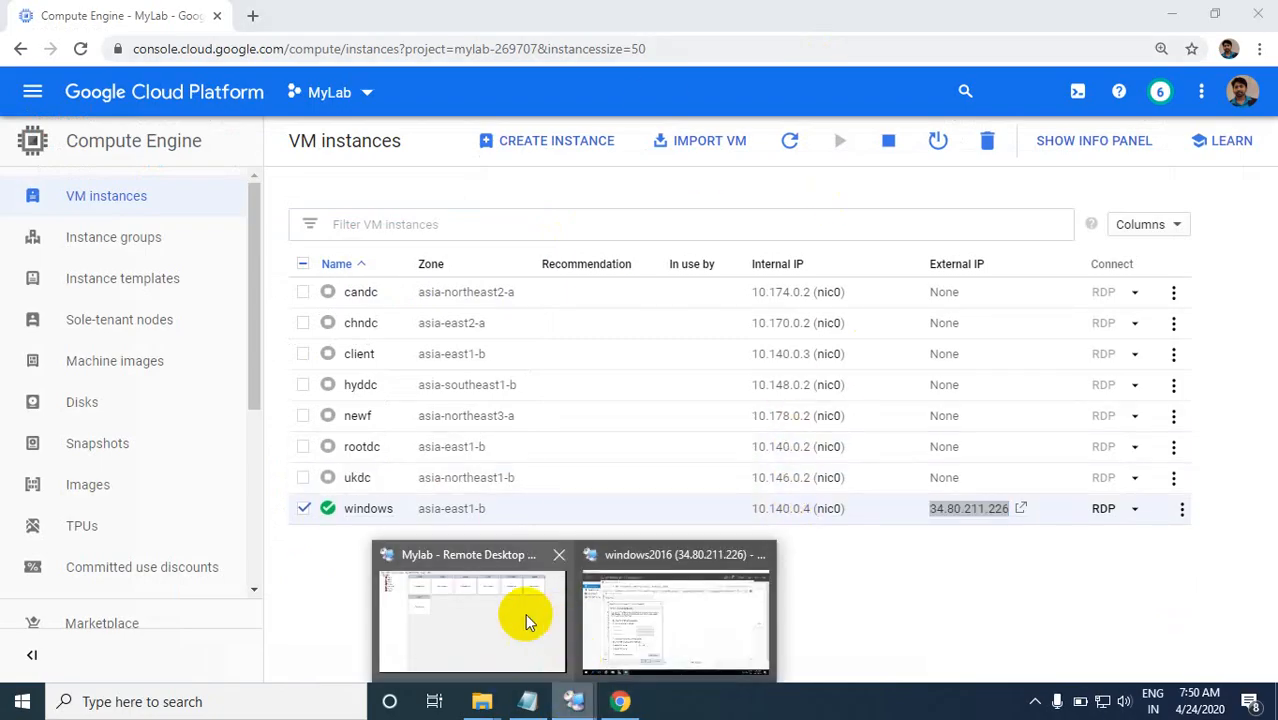
left_click(650, 622)
type("0.140.0.4")
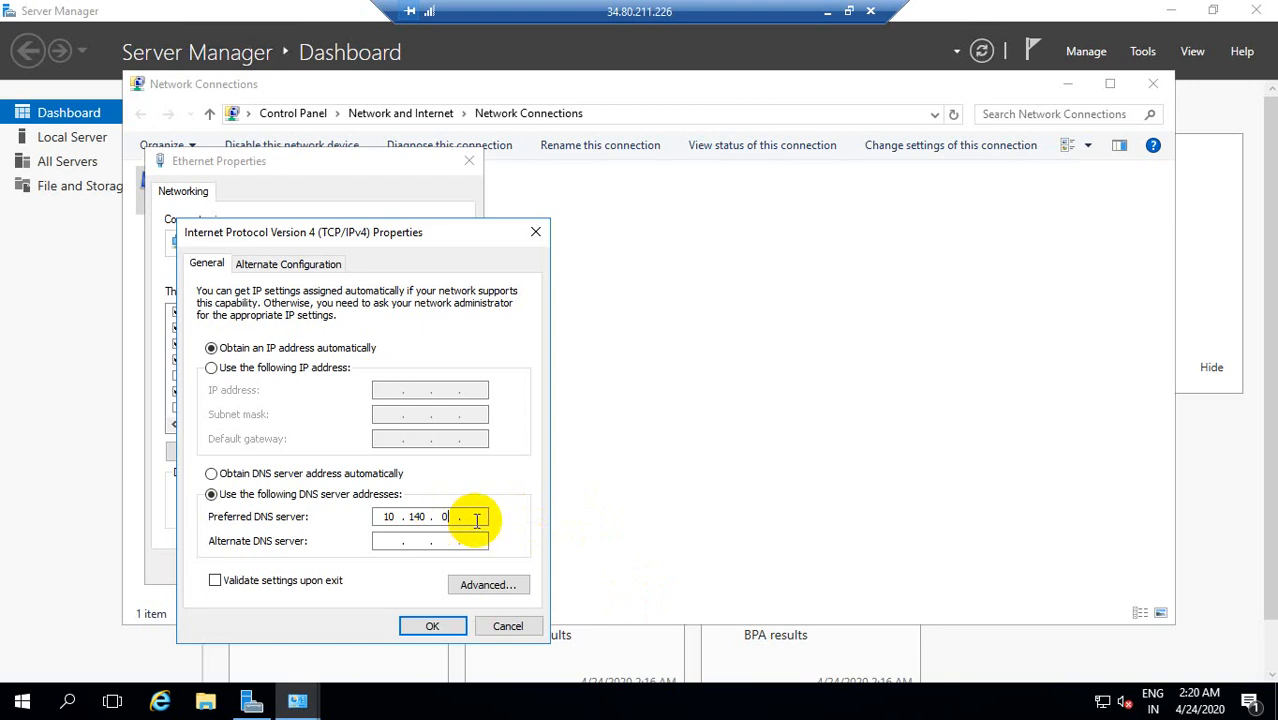
left_click(440, 625)
left_click(368, 566)
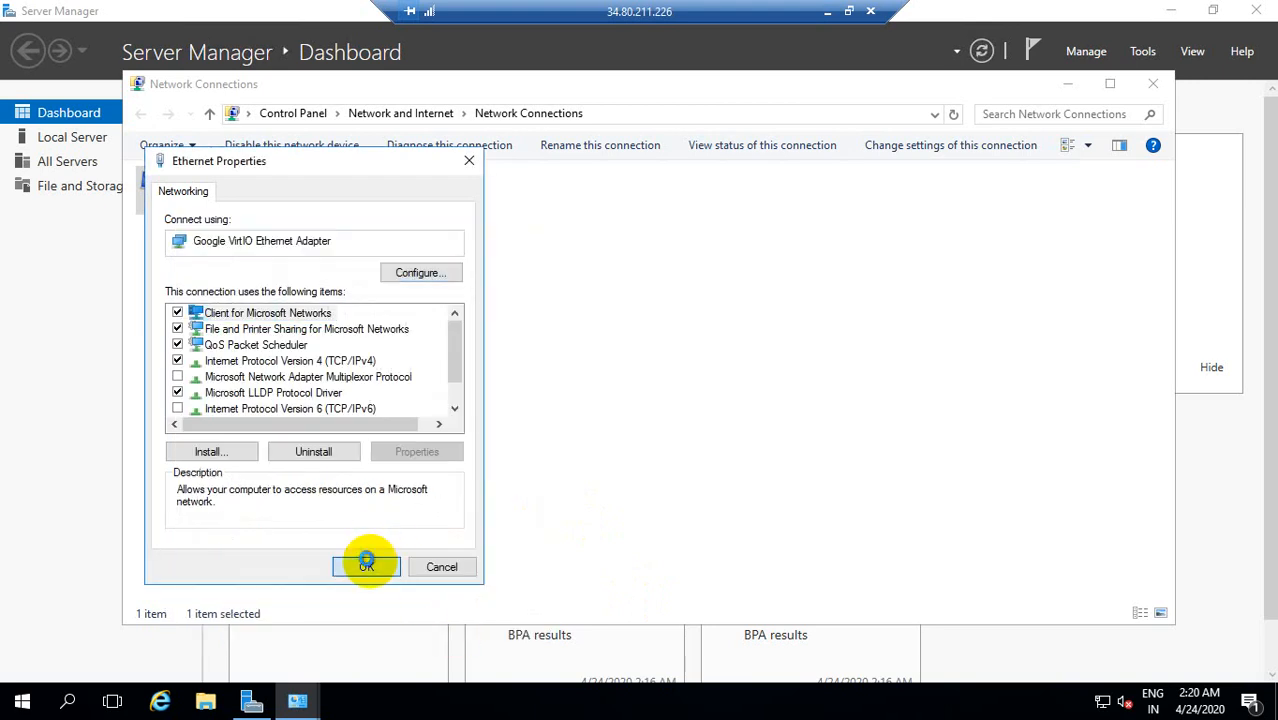
Step: Minimize the Network Connections window and close the remaining connection details and Ethernet status dialogs
left_click(1068, 86)
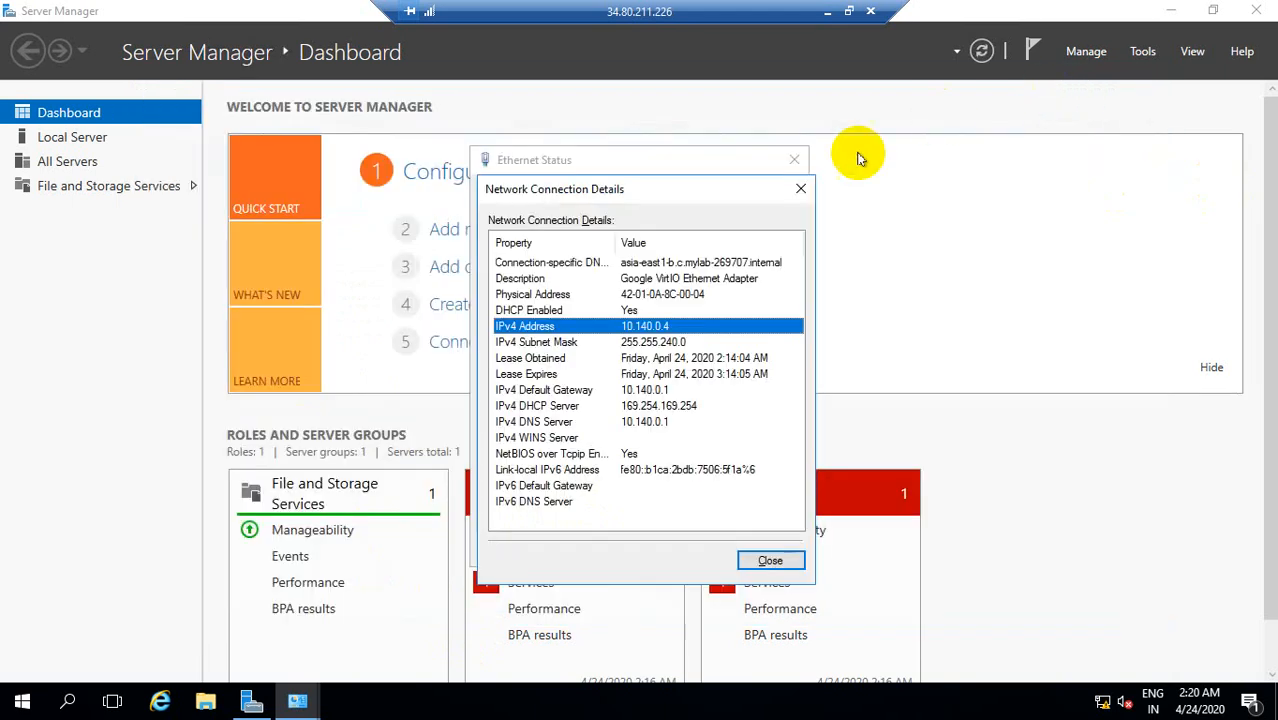
left_click(808, 162)
left_click(795, 162)
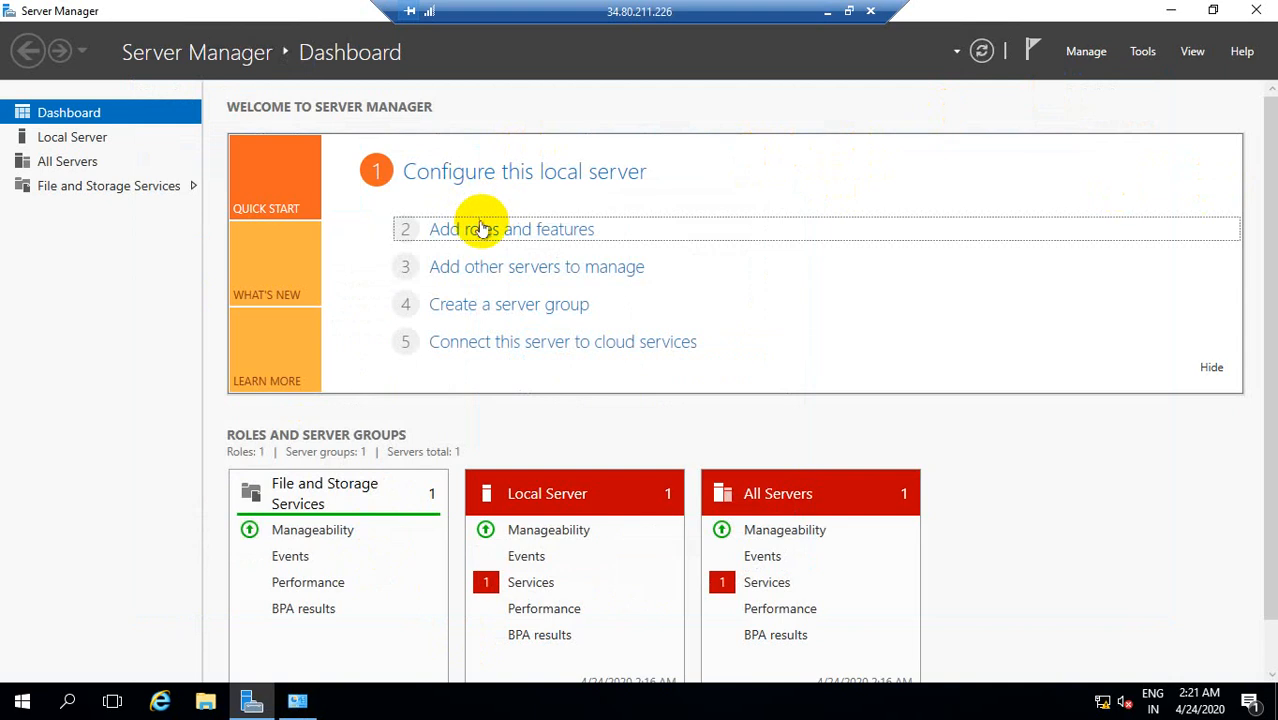
Step: Start adding roles and features with a role-based or feature-based installation on the windows server from the server pool
left_click(480, 228)
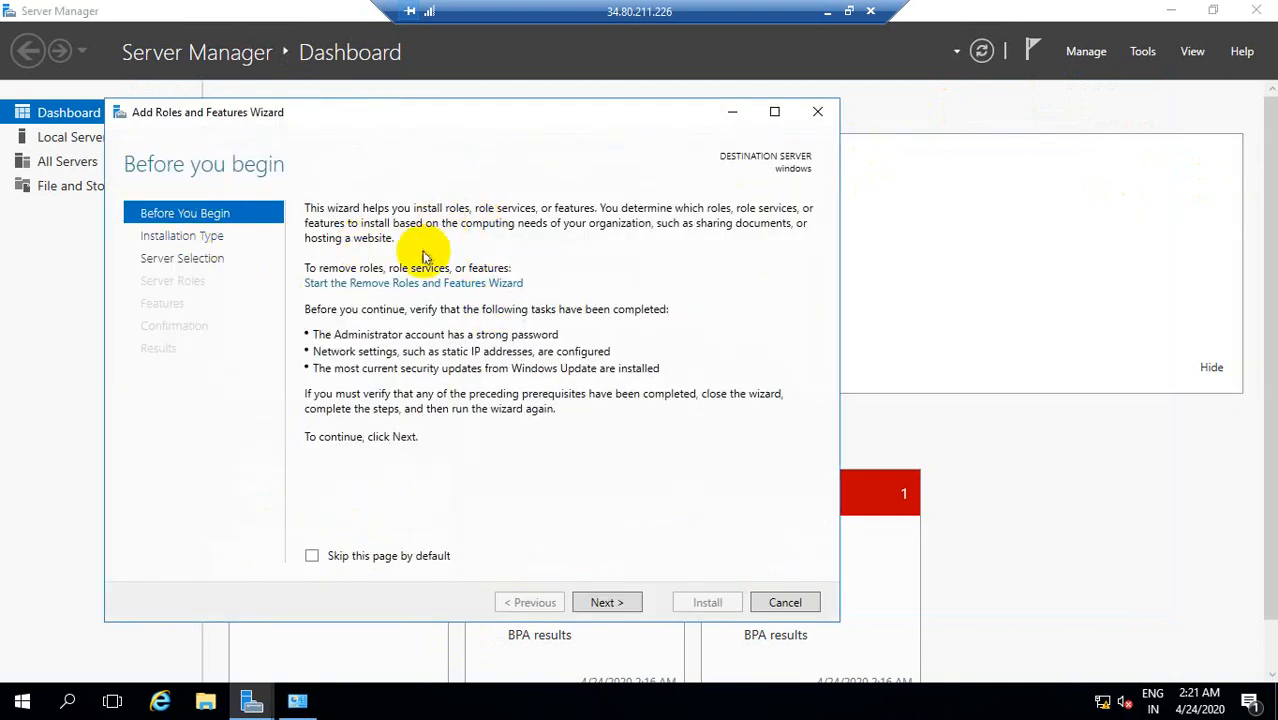
left_click(623, 596)
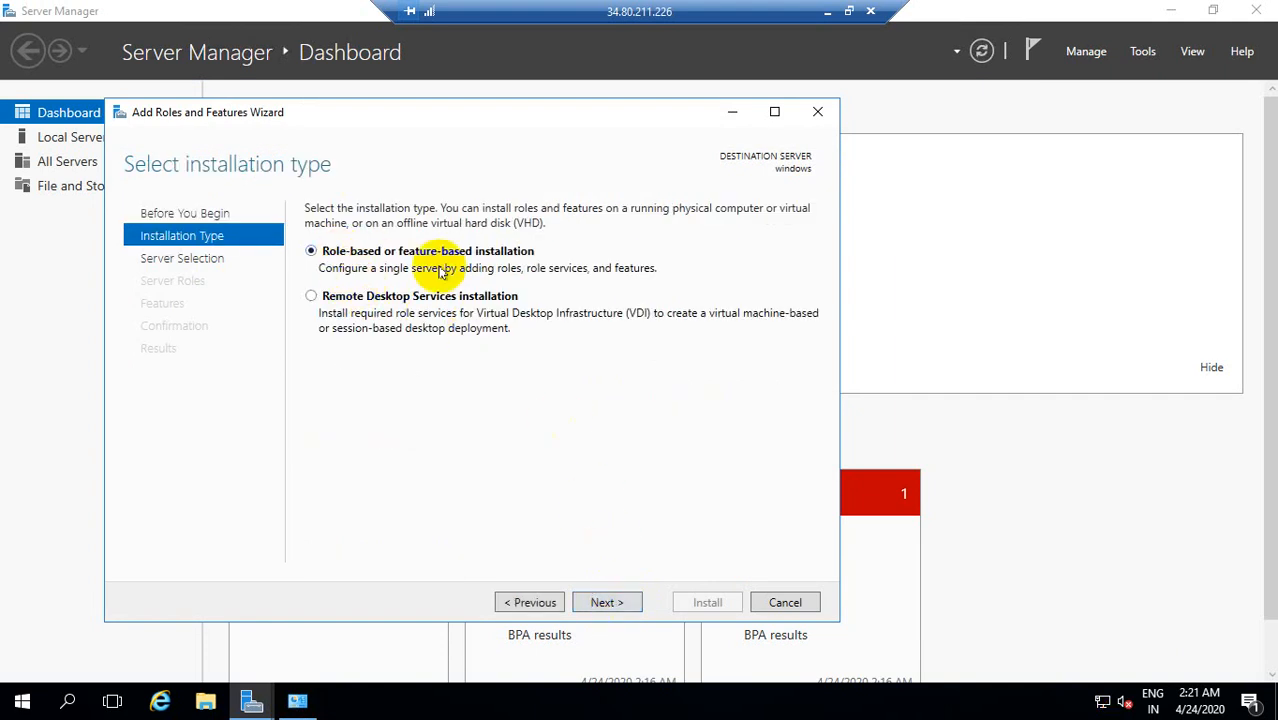
left_click(597, 603)
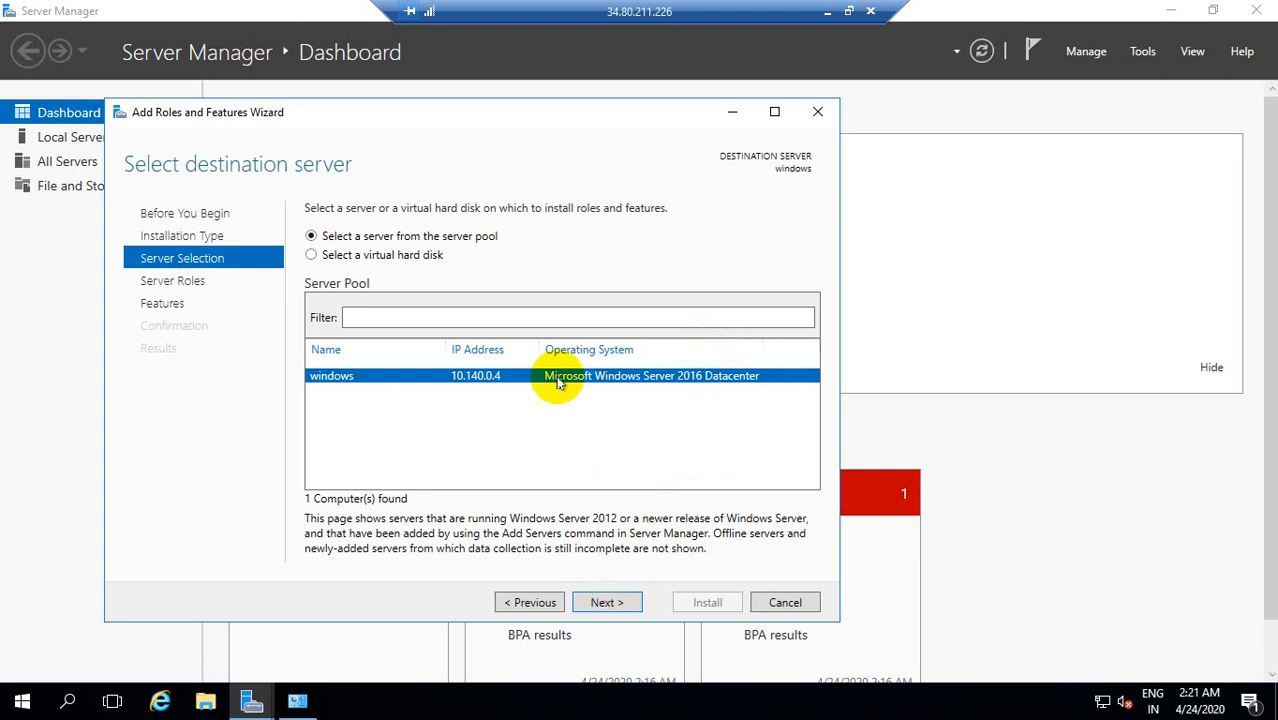
left_click(610, 601)
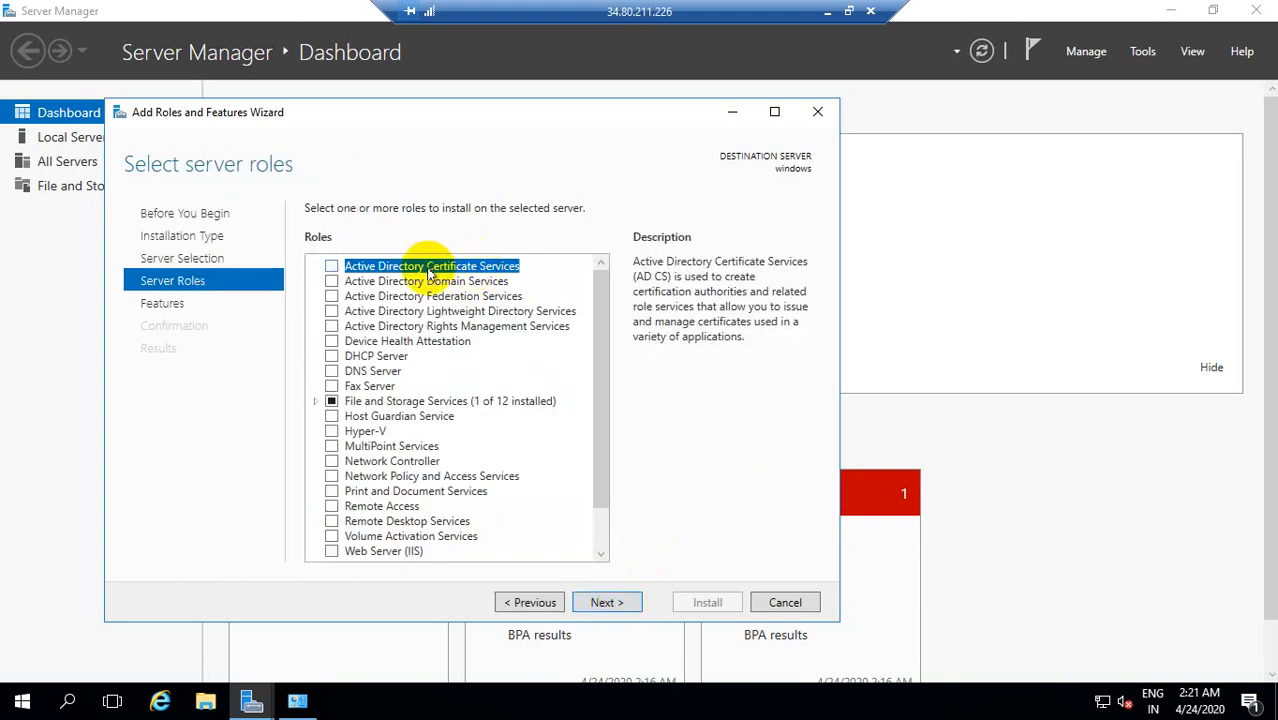
Step: Select the Active Directory Domain Services and DNS Server roles with their required features, continuing past the static IP validation
left_click(331, 281)
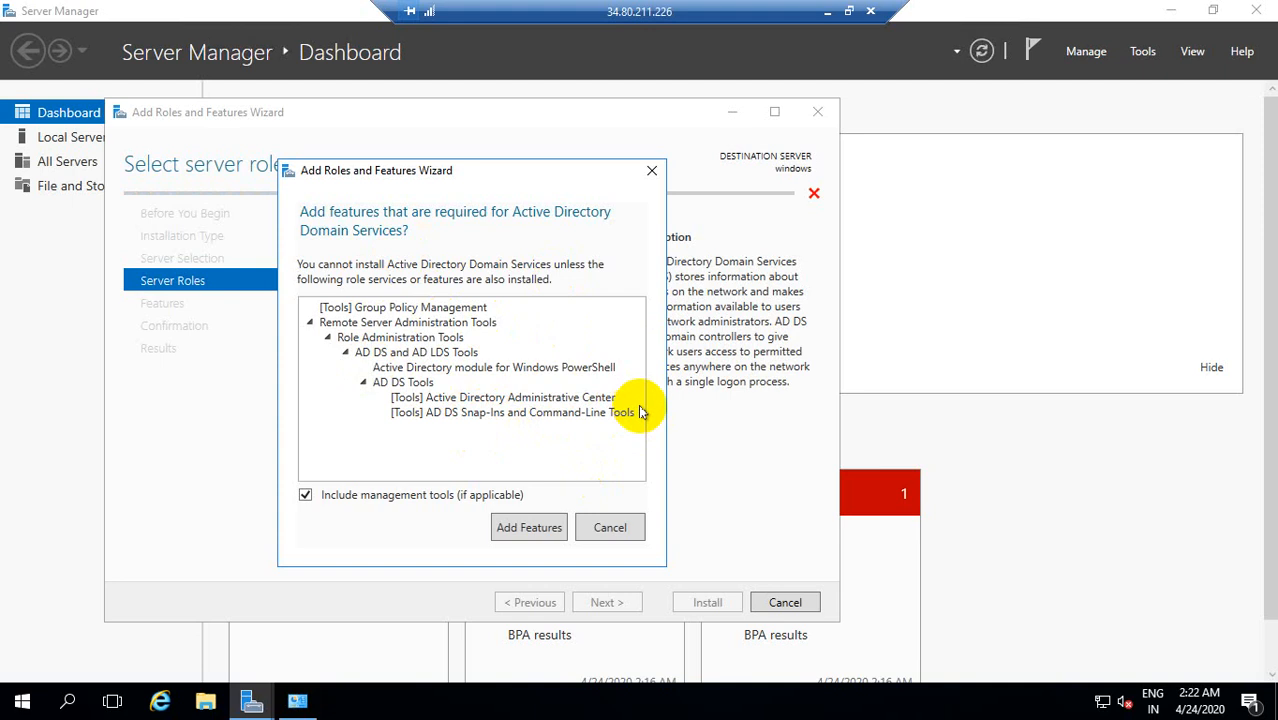
left_click(516, 528)
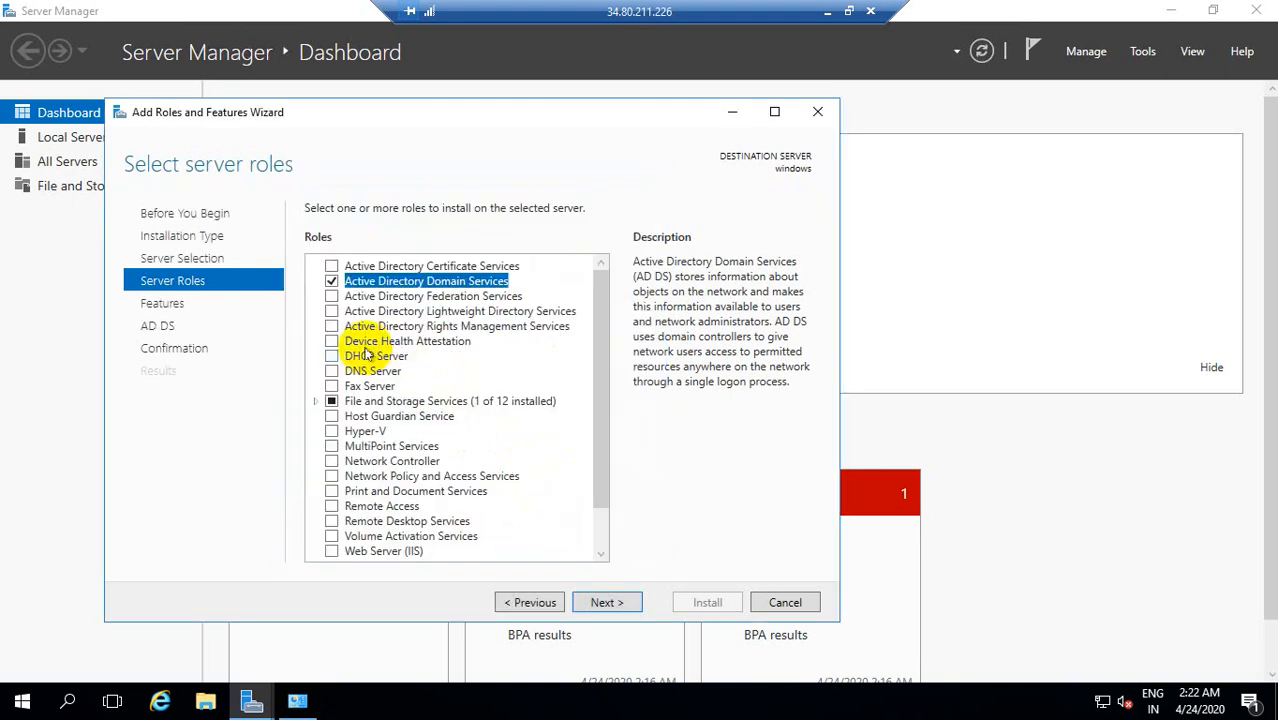
left_click(334, 372)
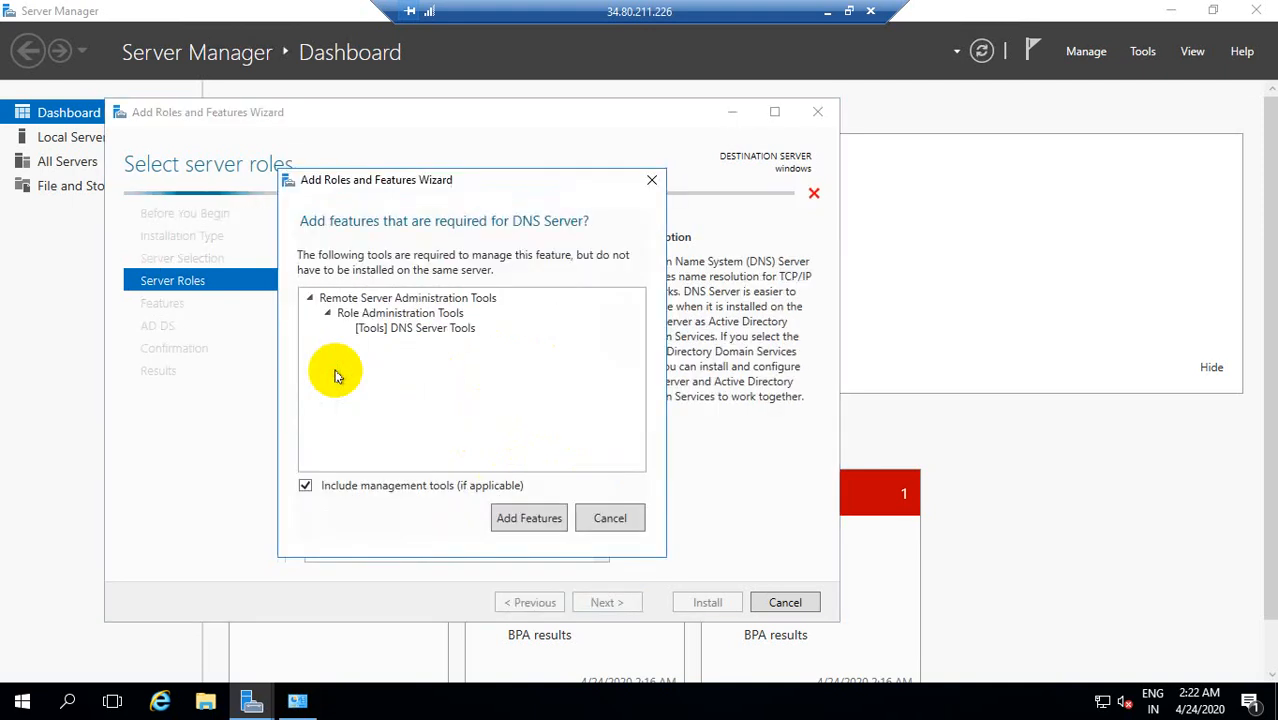
left_click(528, 517)
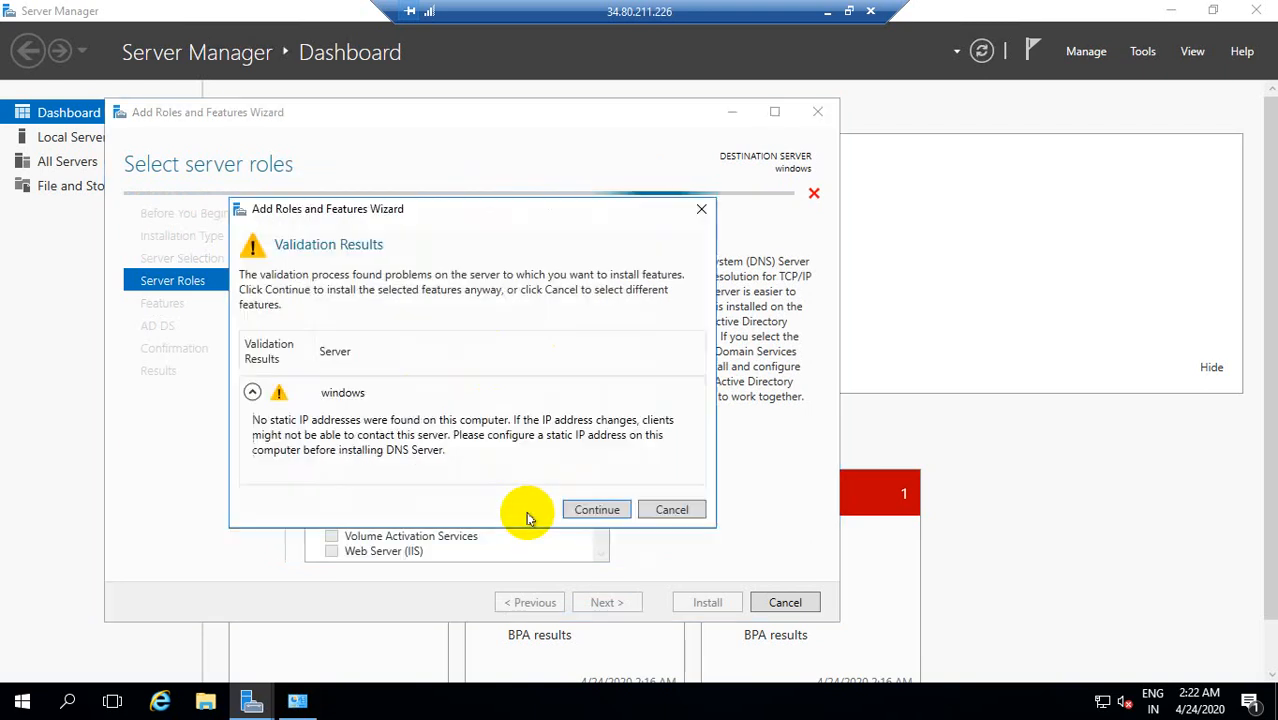
left_click(597, 510)
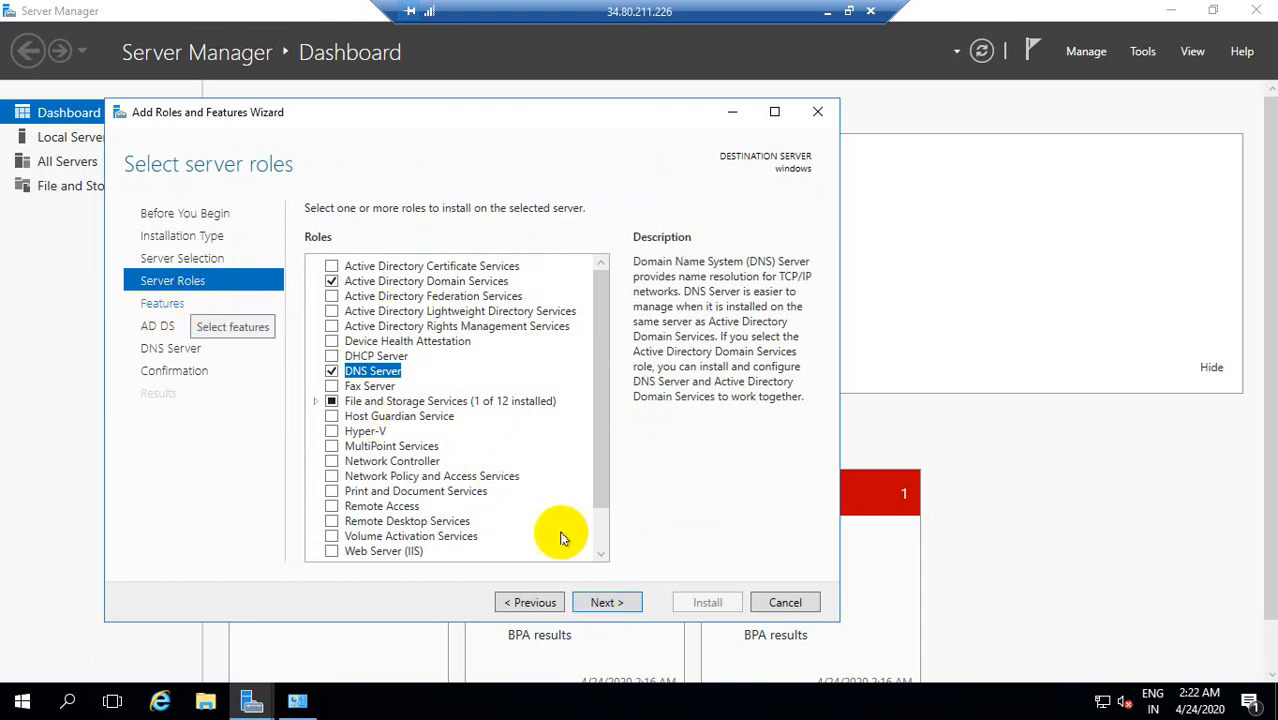
Step: Keep the preselected features, including Group Policy Management, and install the selected roles without automatic restart
left_click(594, 608)
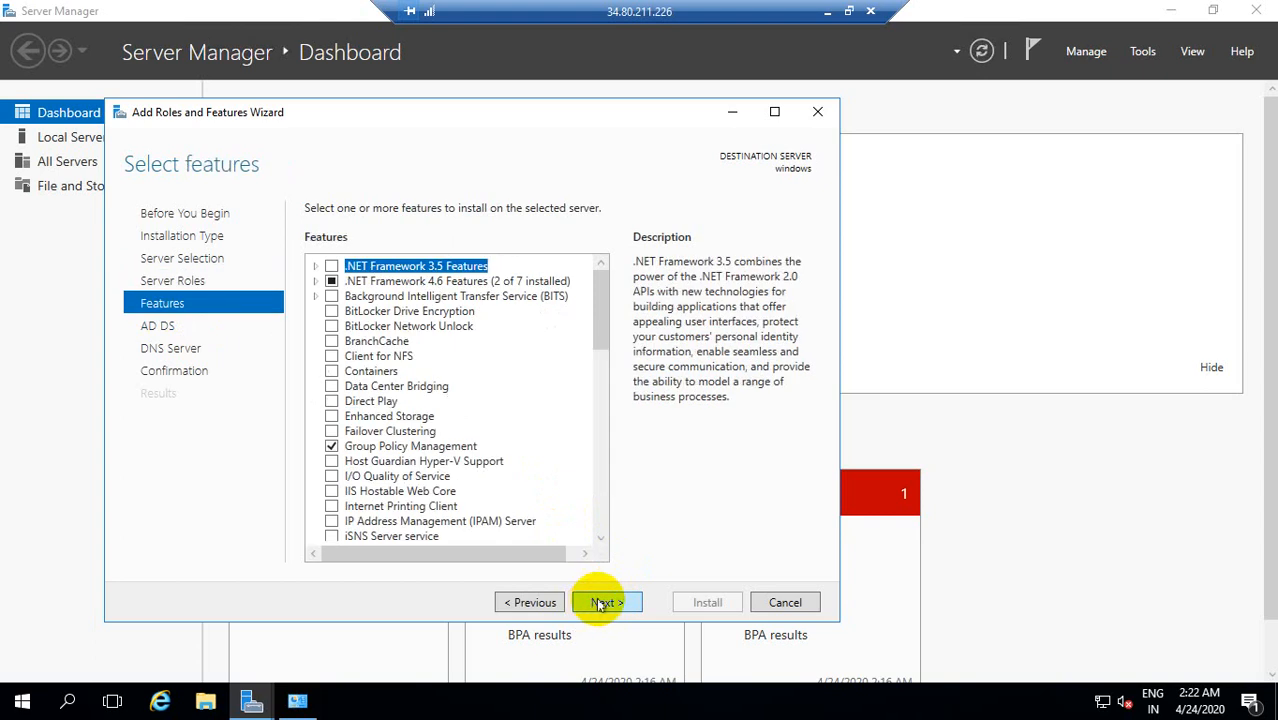
left_click(597, 603)
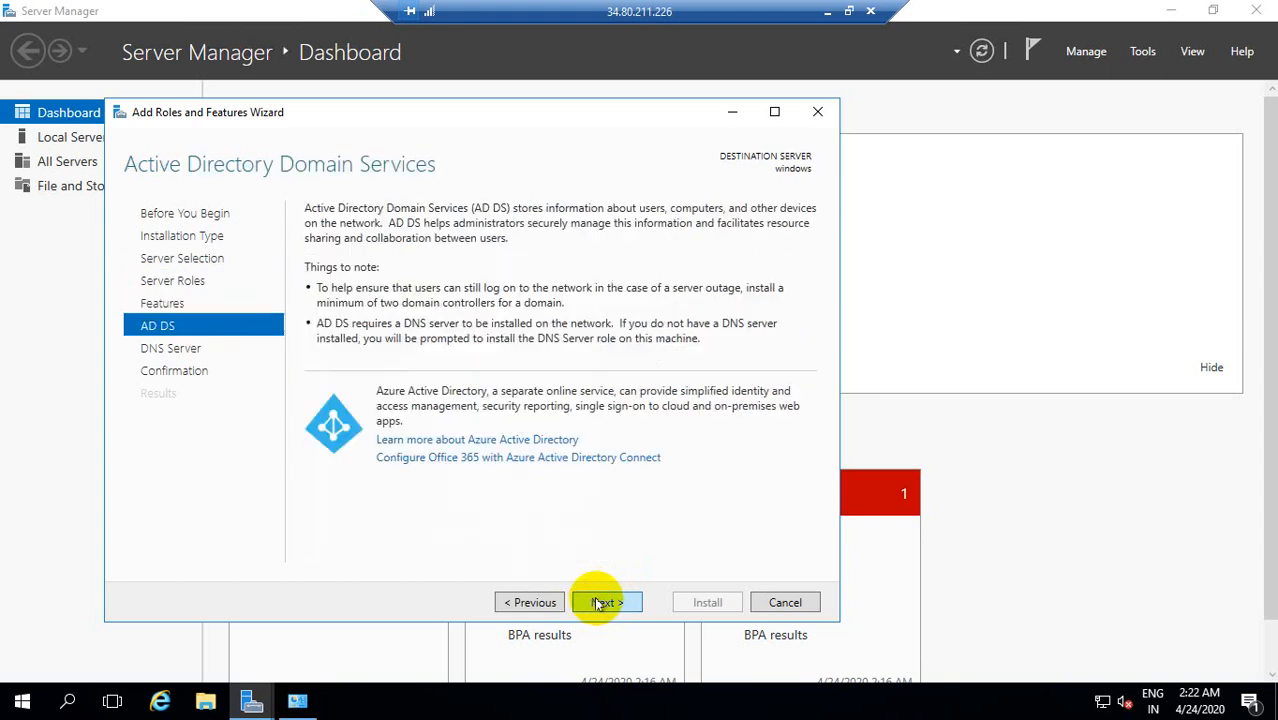
left_click(522, 601)
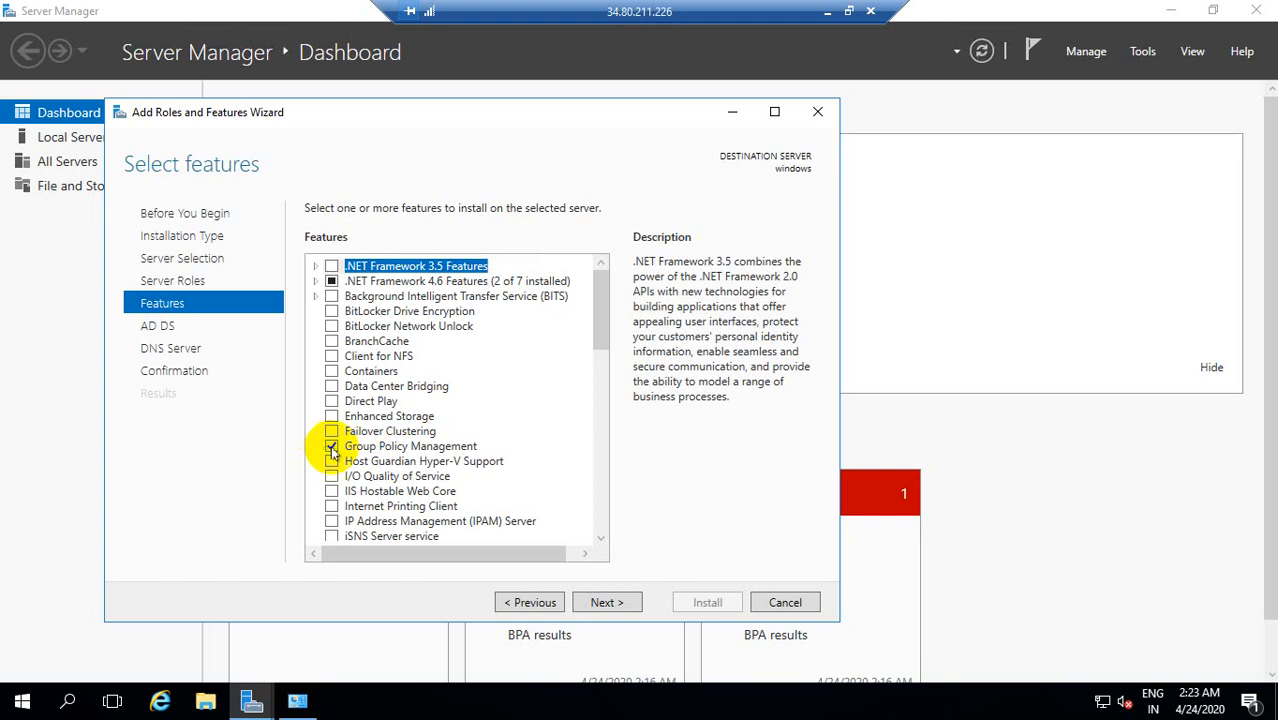
left_click(603, 603)
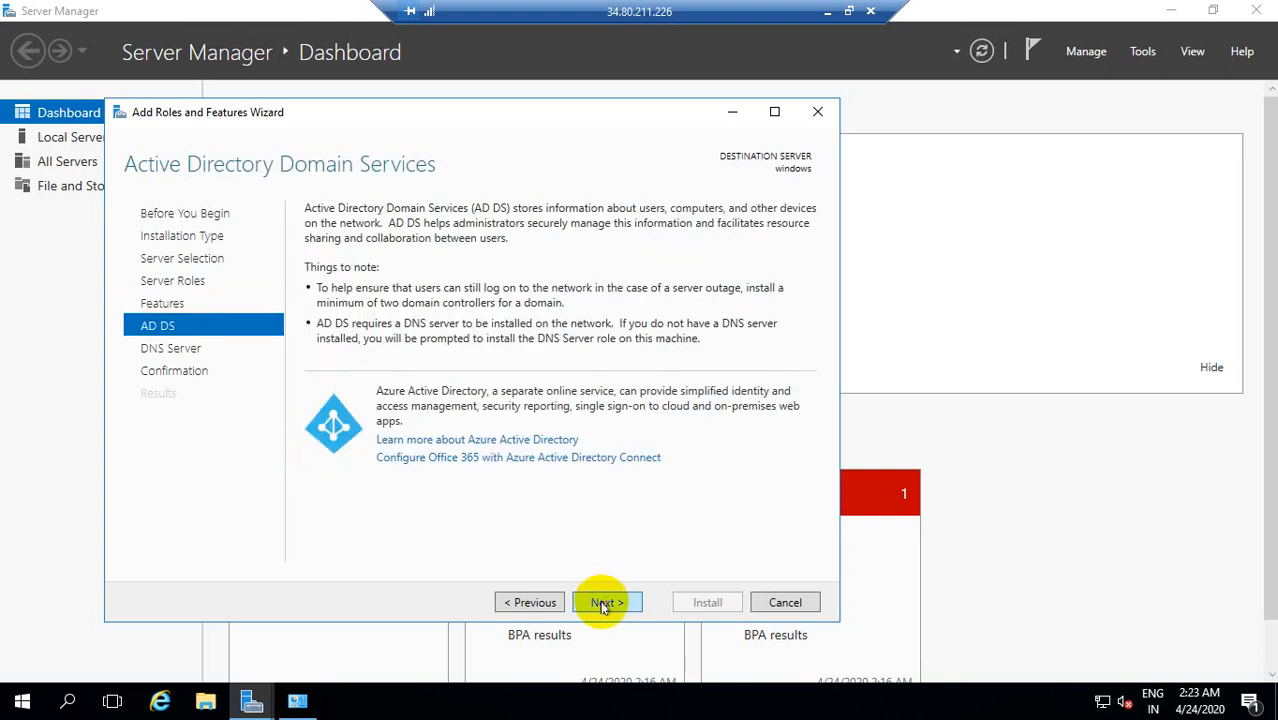
left_click(603, 603)
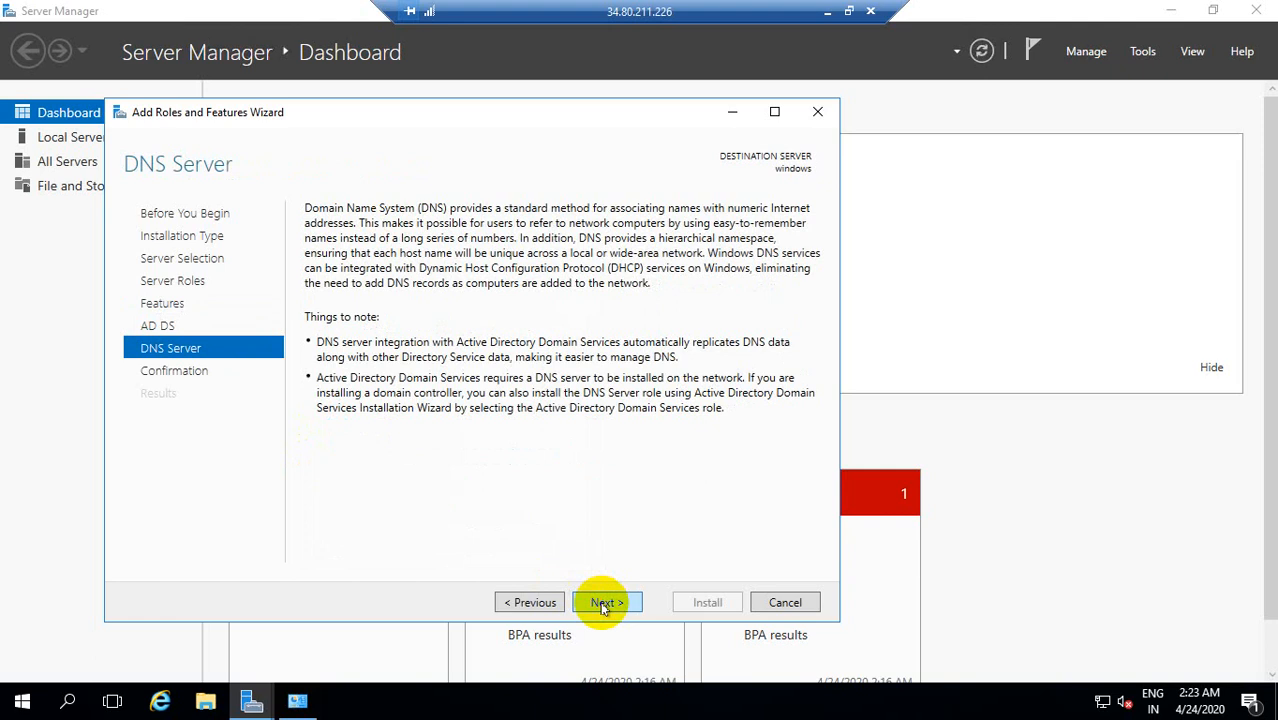
left_click(603, 603)
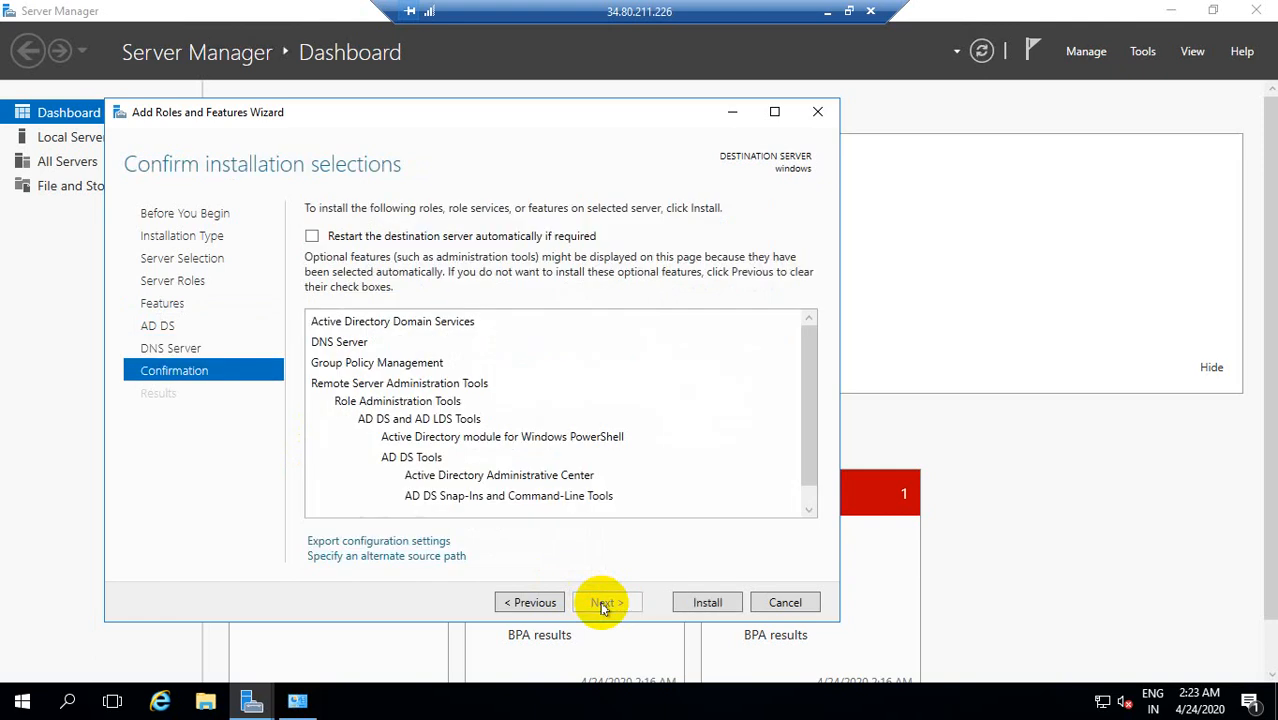
left_click(705, 603)
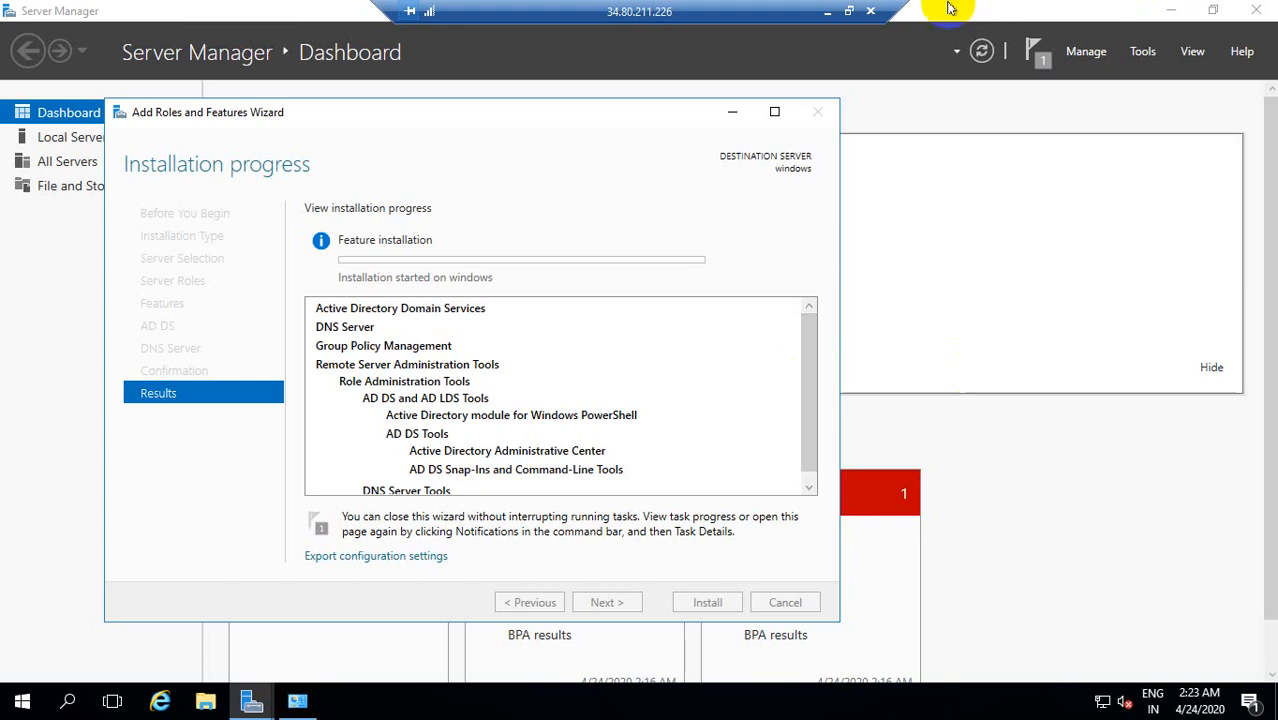
left_click(848, 11)
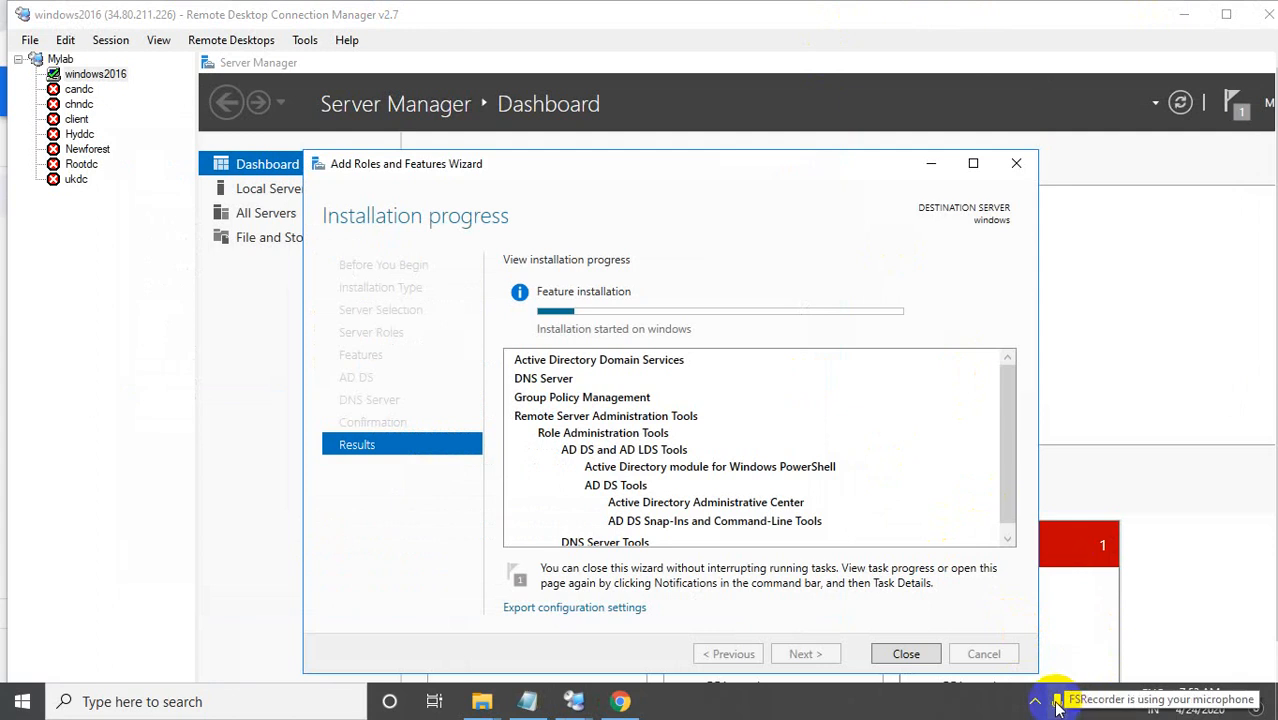
left_click(1057, 705)
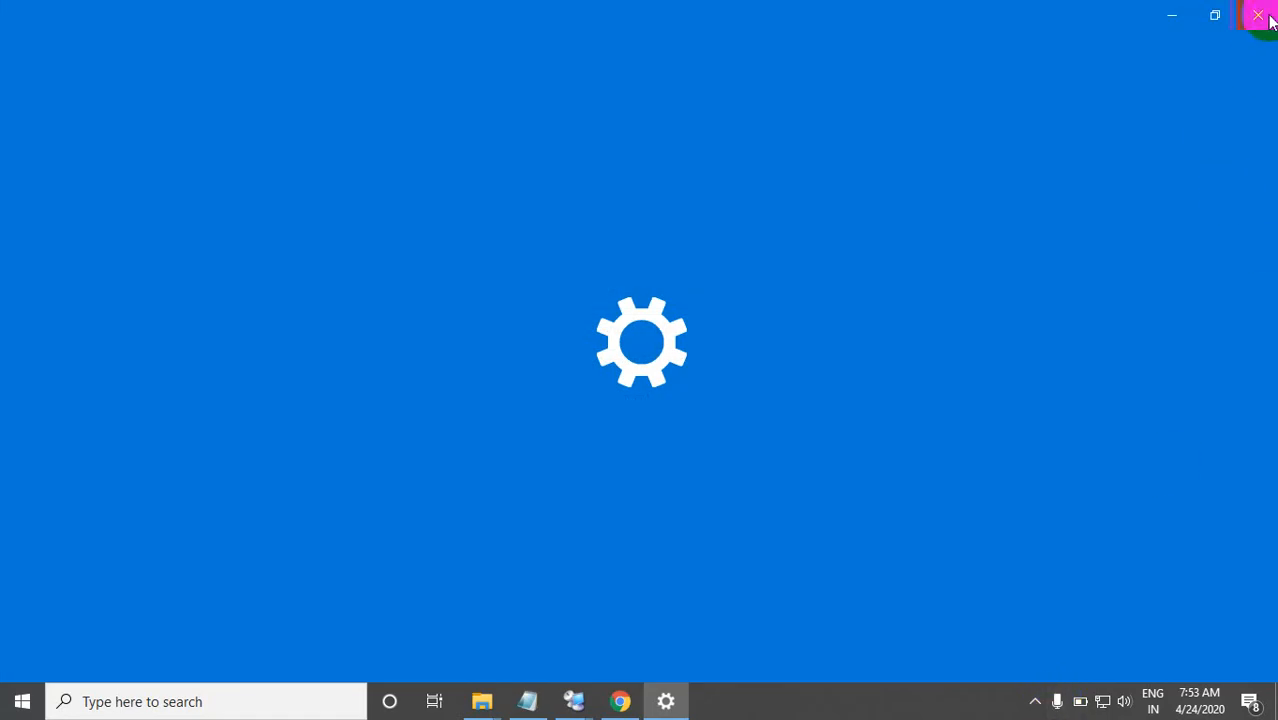
left_click(1258, 15)
left_click(1035, 701)
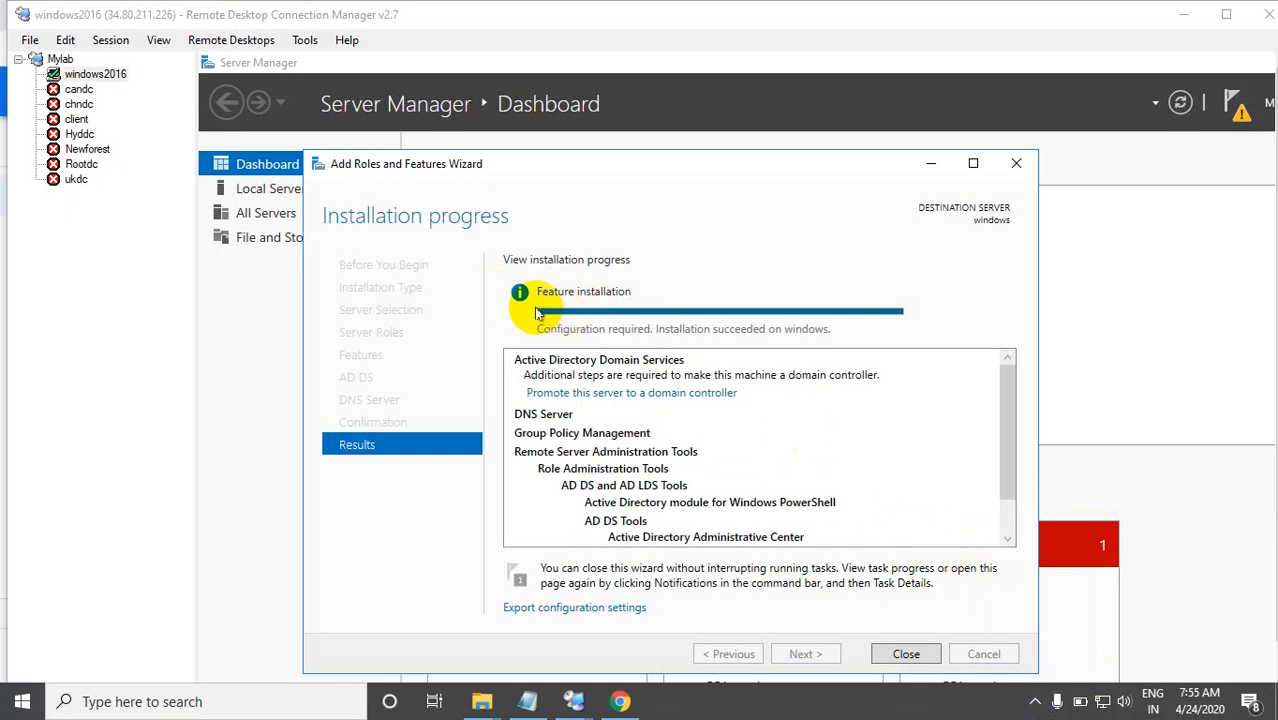
Step: Close the finished Add Roles and Features Wizard and return the windows2016 session to full screen
left_click(903, 654)
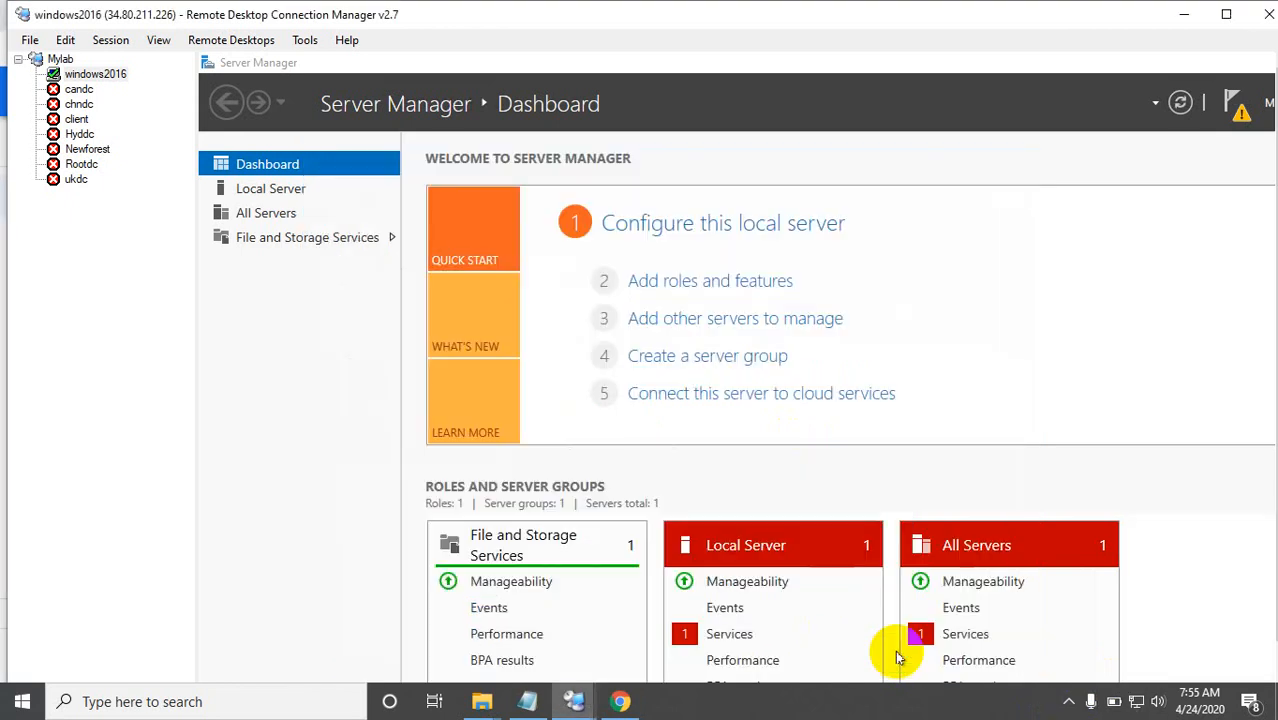
right_click(85, 78)
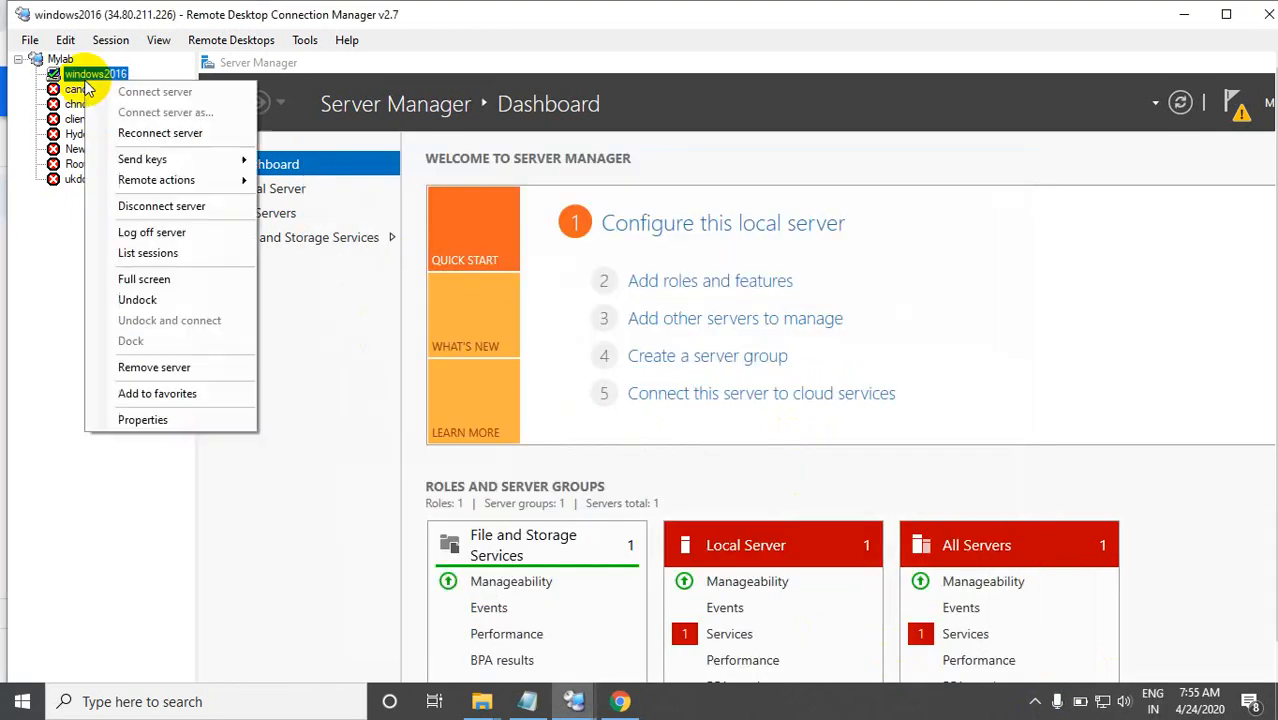
left_click(157, 287)
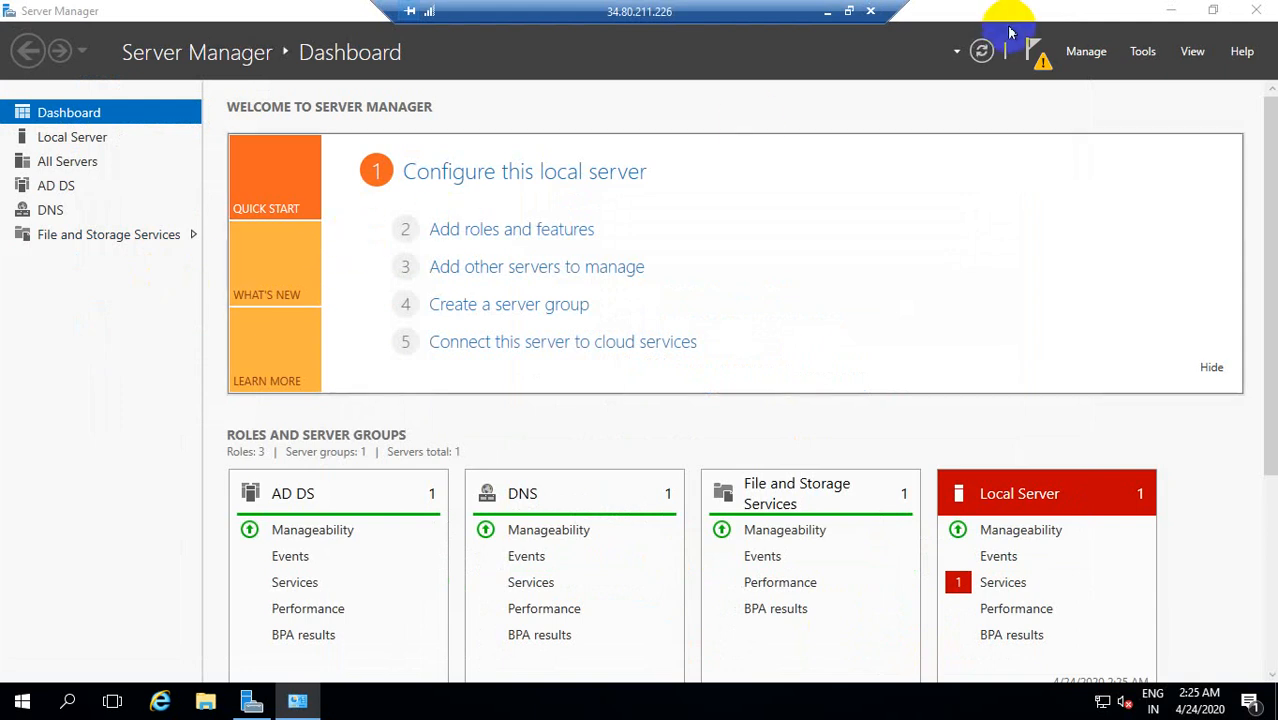
Step: Refresh the dashboard, start promoting this server to a domain controller, and choose to add a new forest
left_click(981, 57)
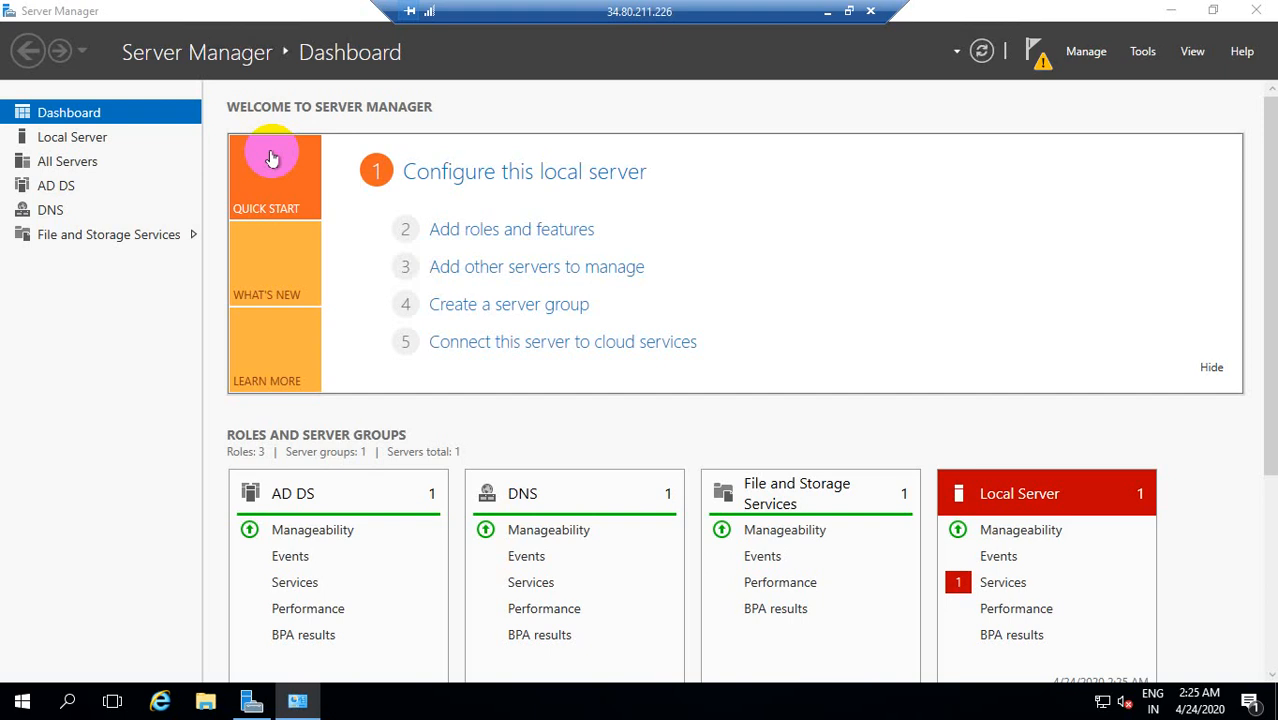
left_click(988, 58)
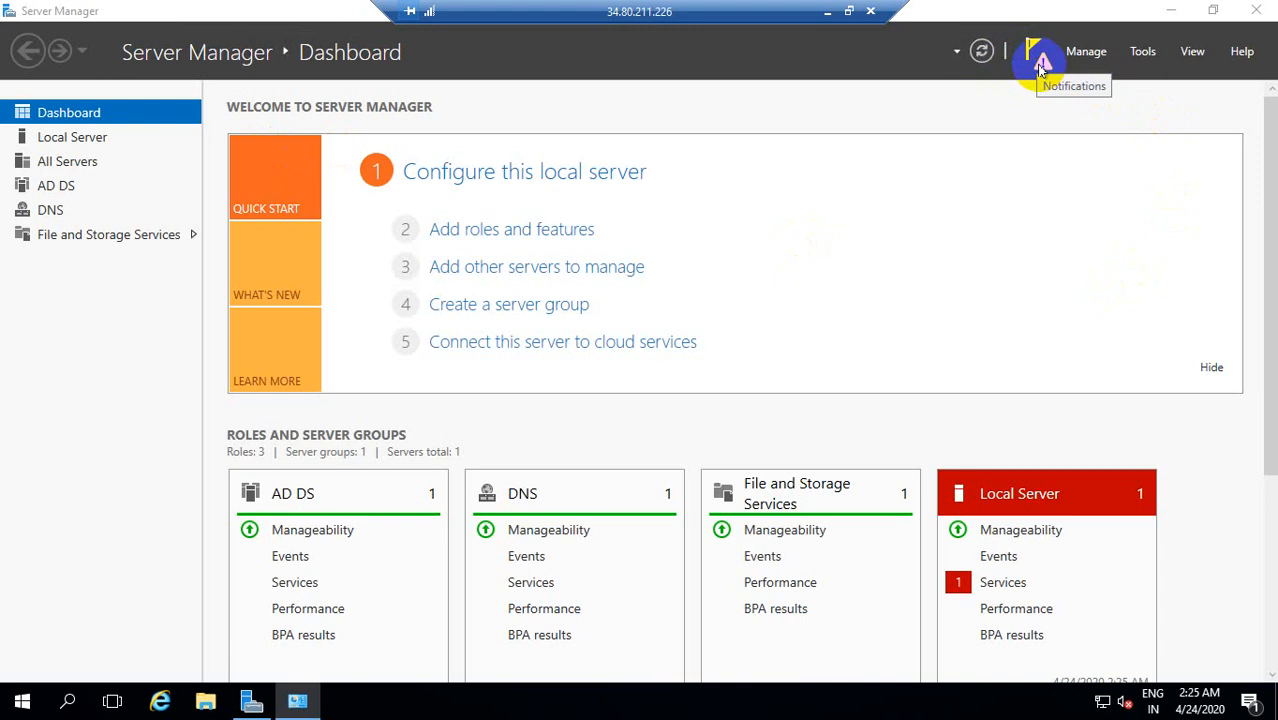
left_click(1042, 68)
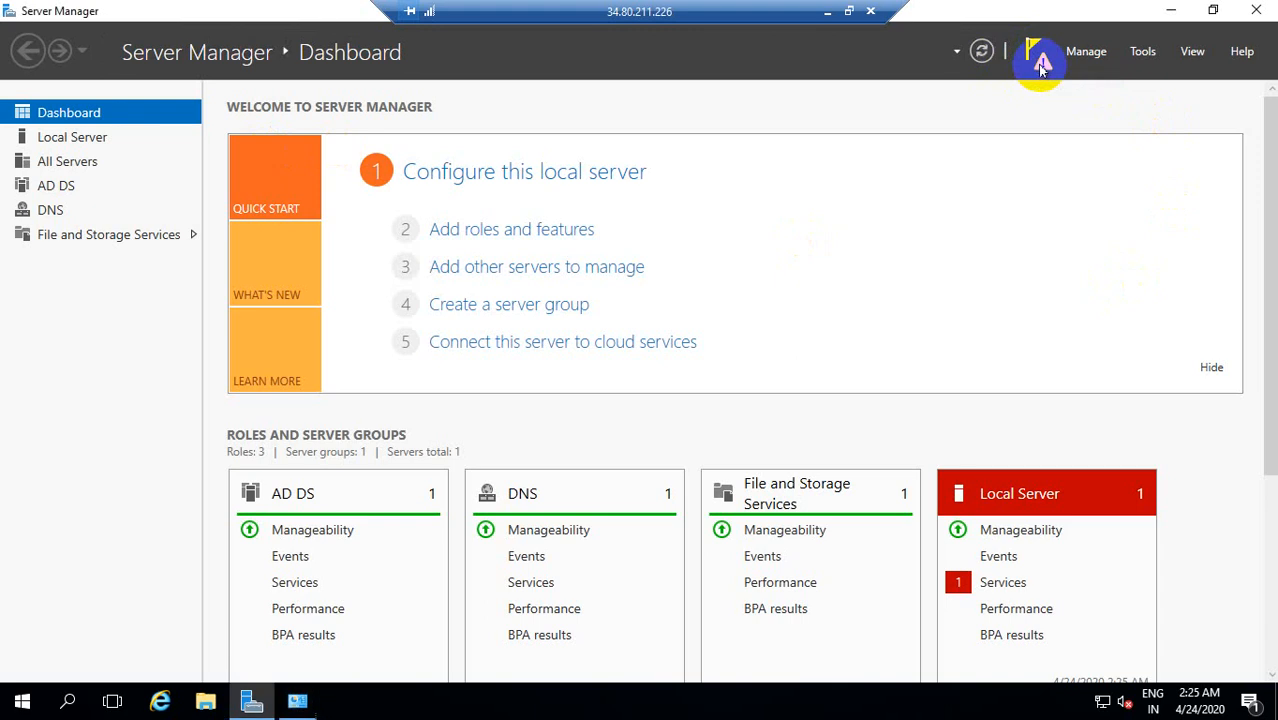
left_click(1042, 67)
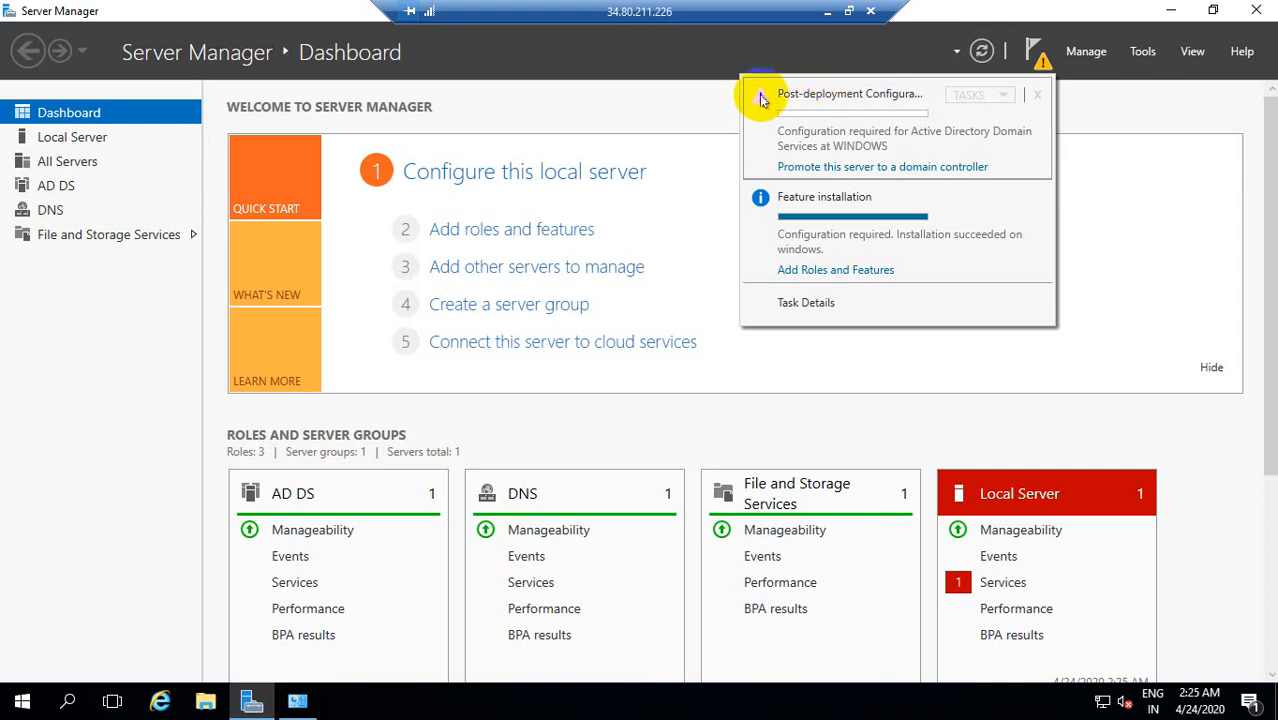
left_click(855, 167)
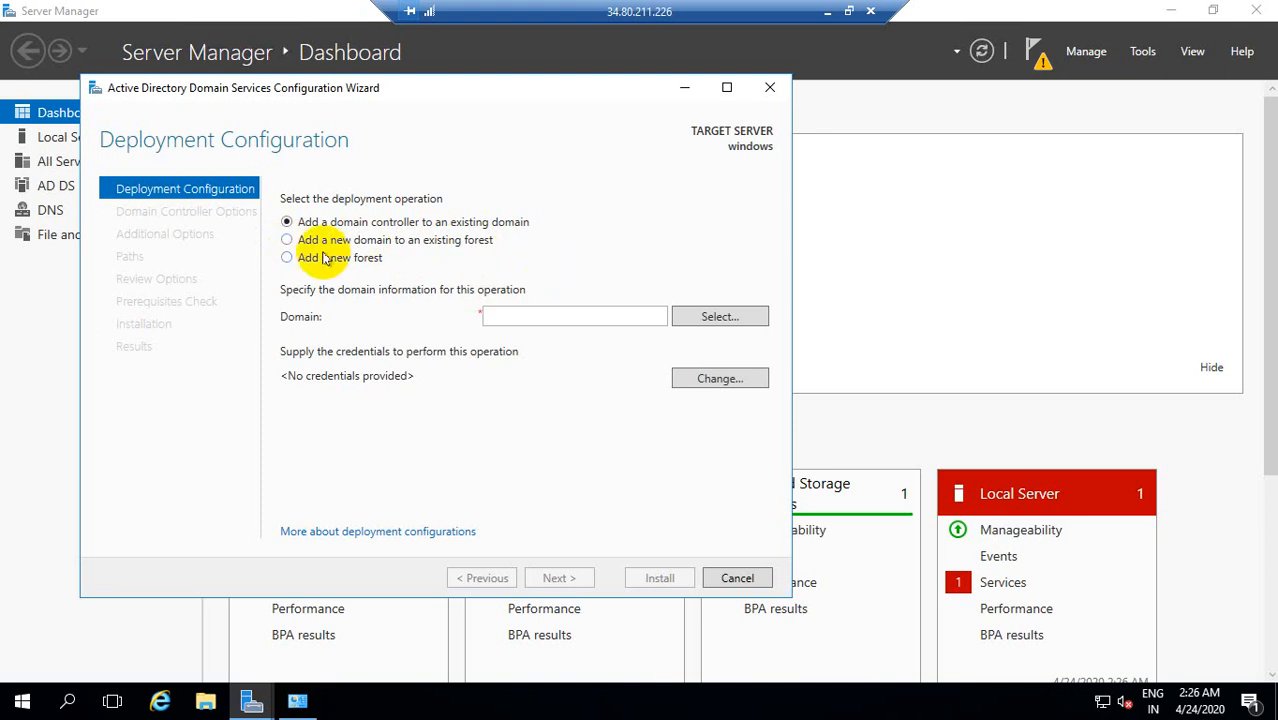
left_click(288, 259)
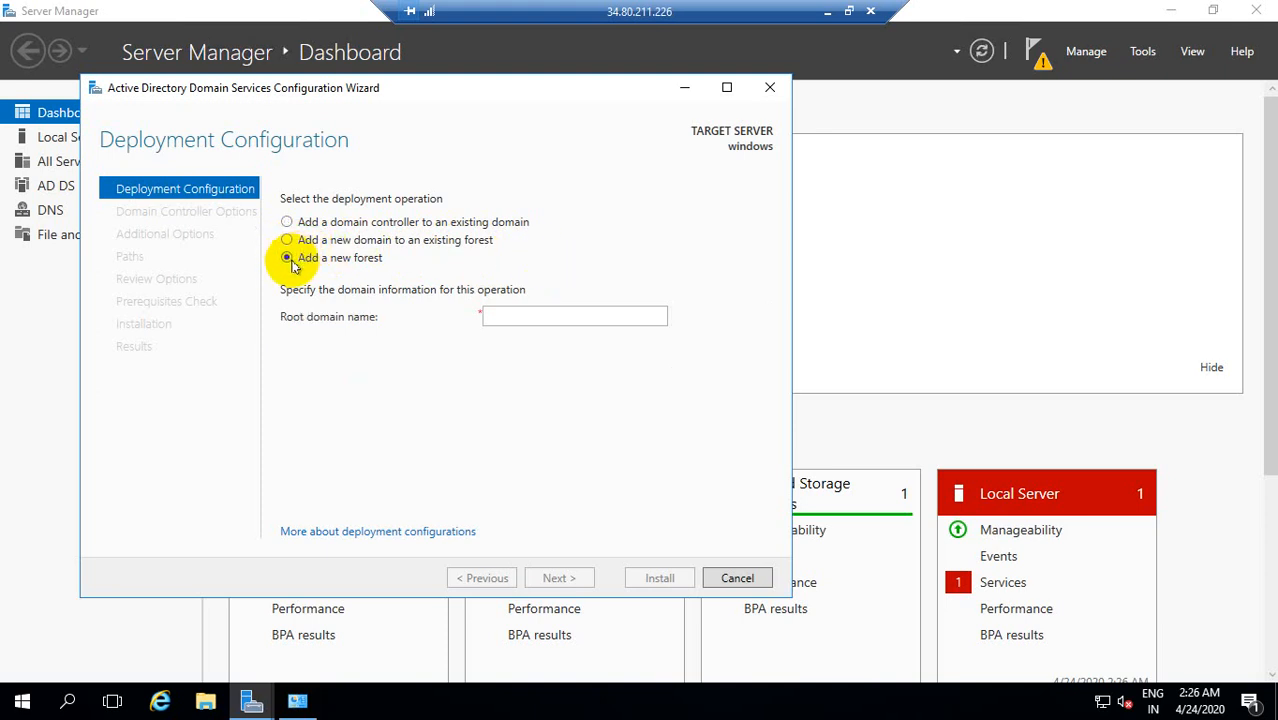
Step: Search Windows for "ms paint" and open Paint with its blank canvas in front of the configuration wizard
left_click(68, 703)
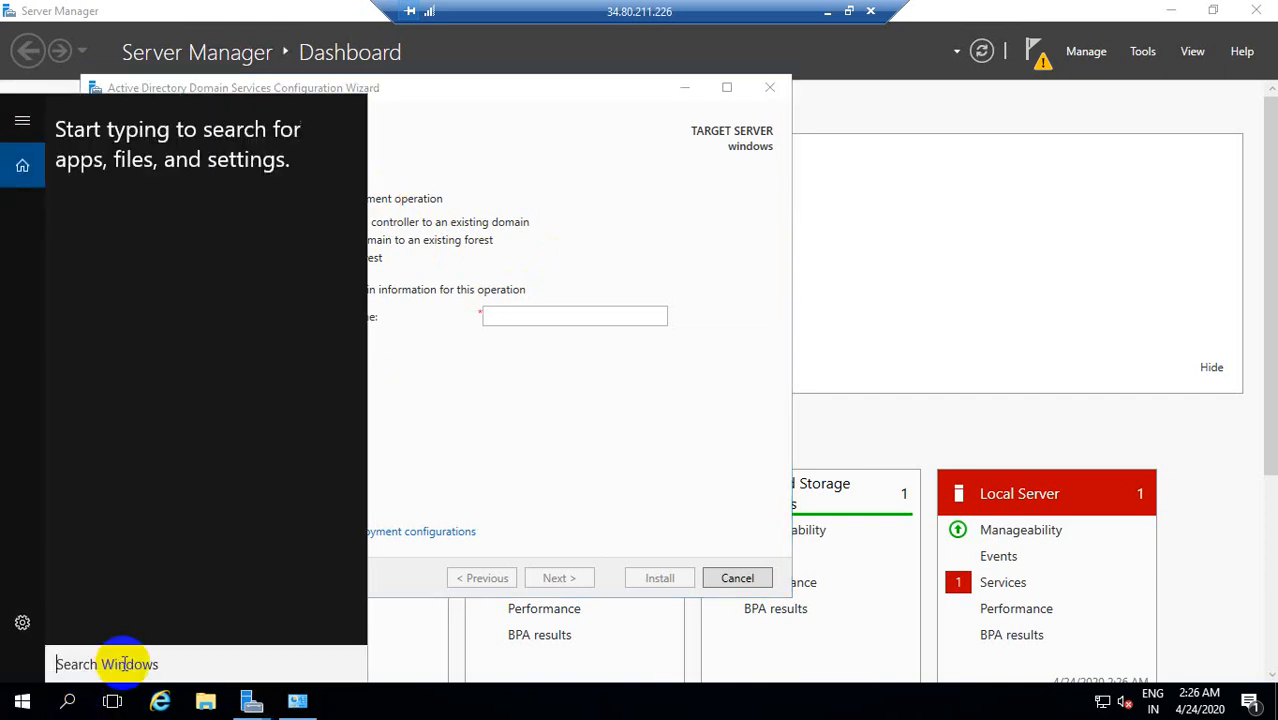
type("ms")
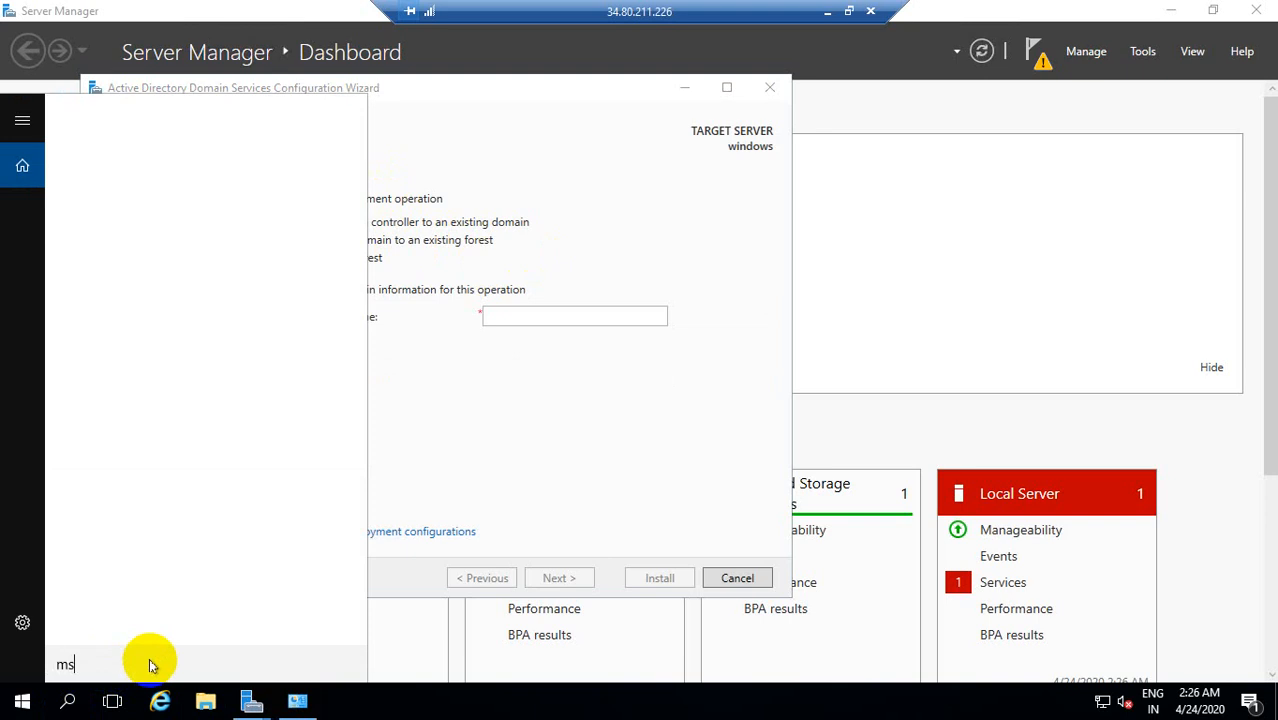
type("s p")
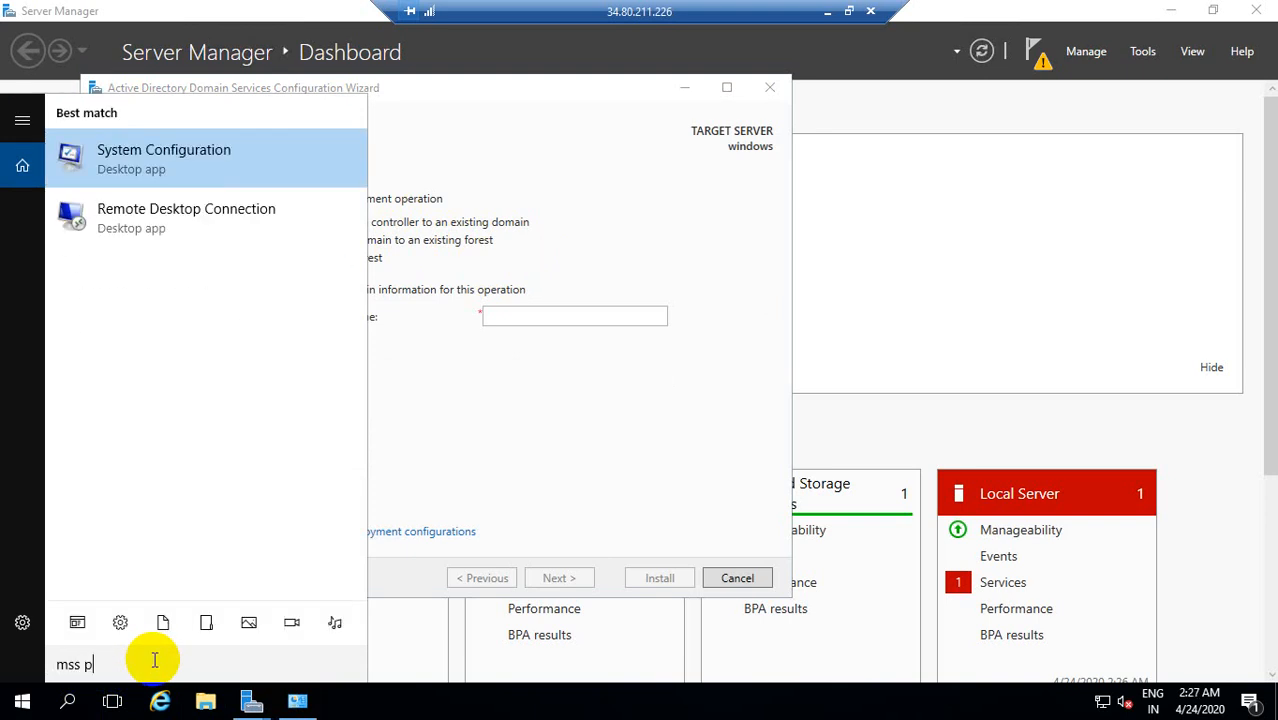
key("BackSpace")
key("BackSpace")
key("BackSpace")
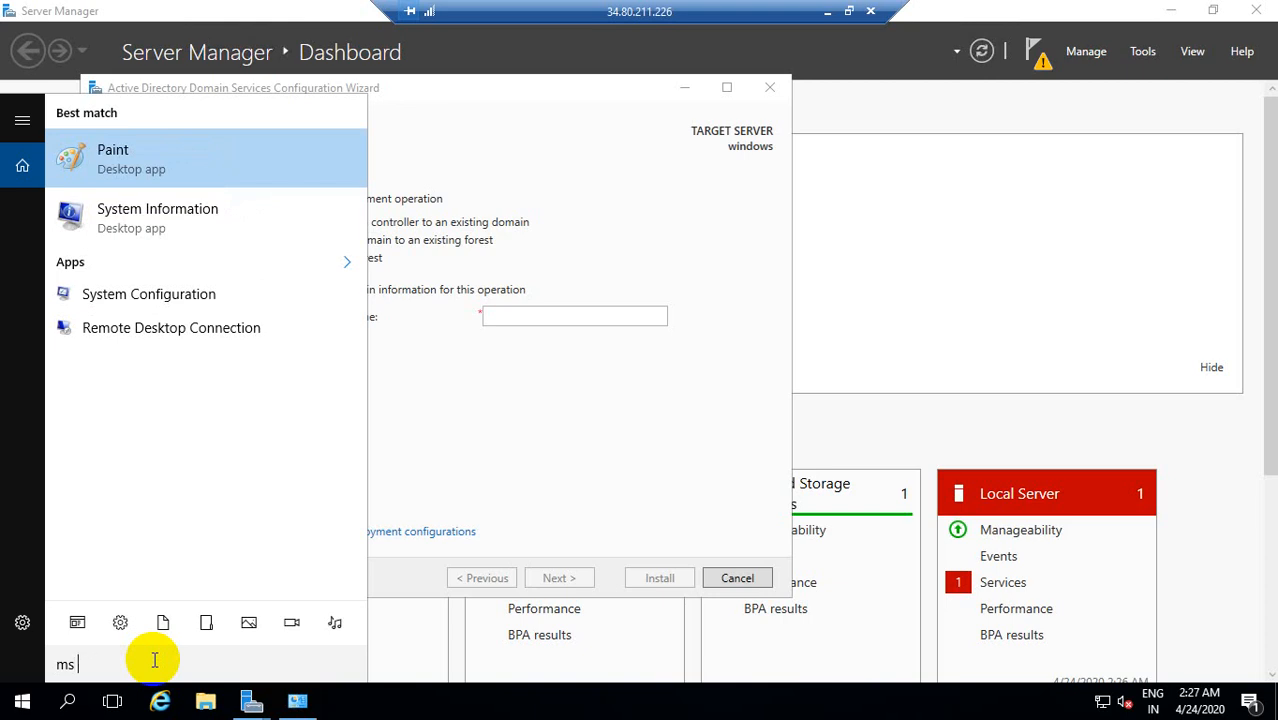
type("paint")
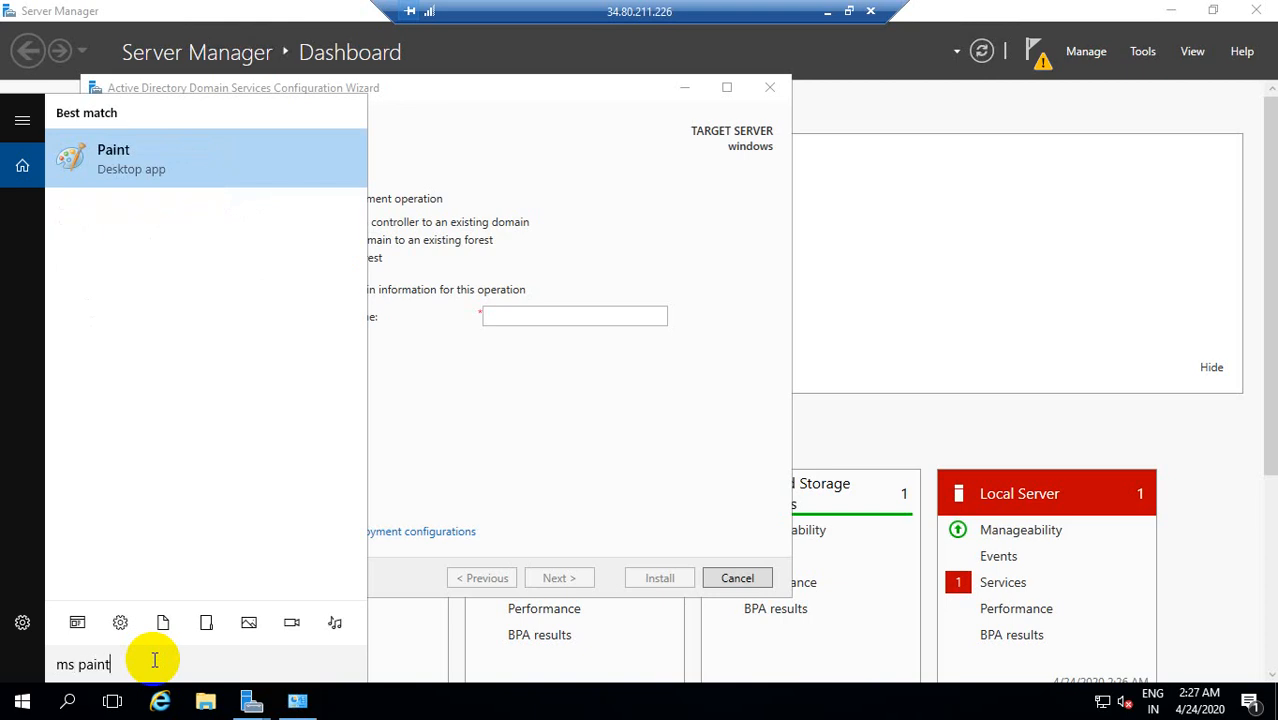
left_click(220, 160)
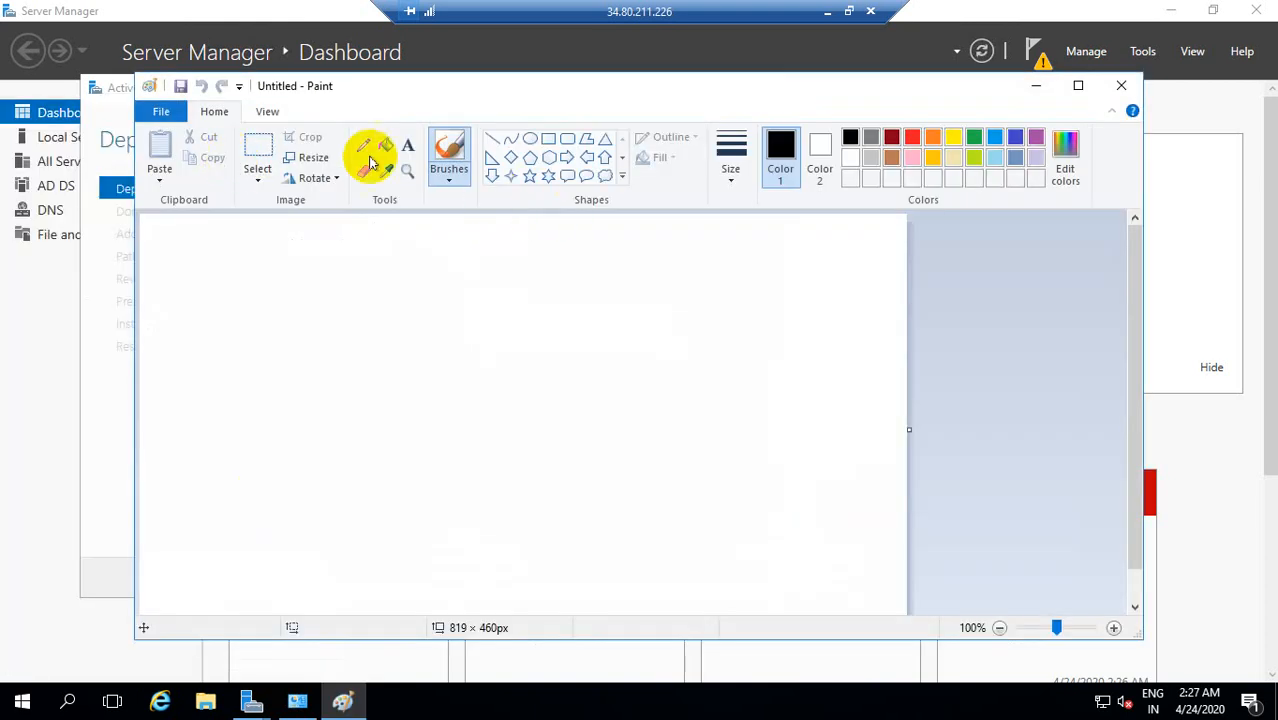
left_click(1031, 90)
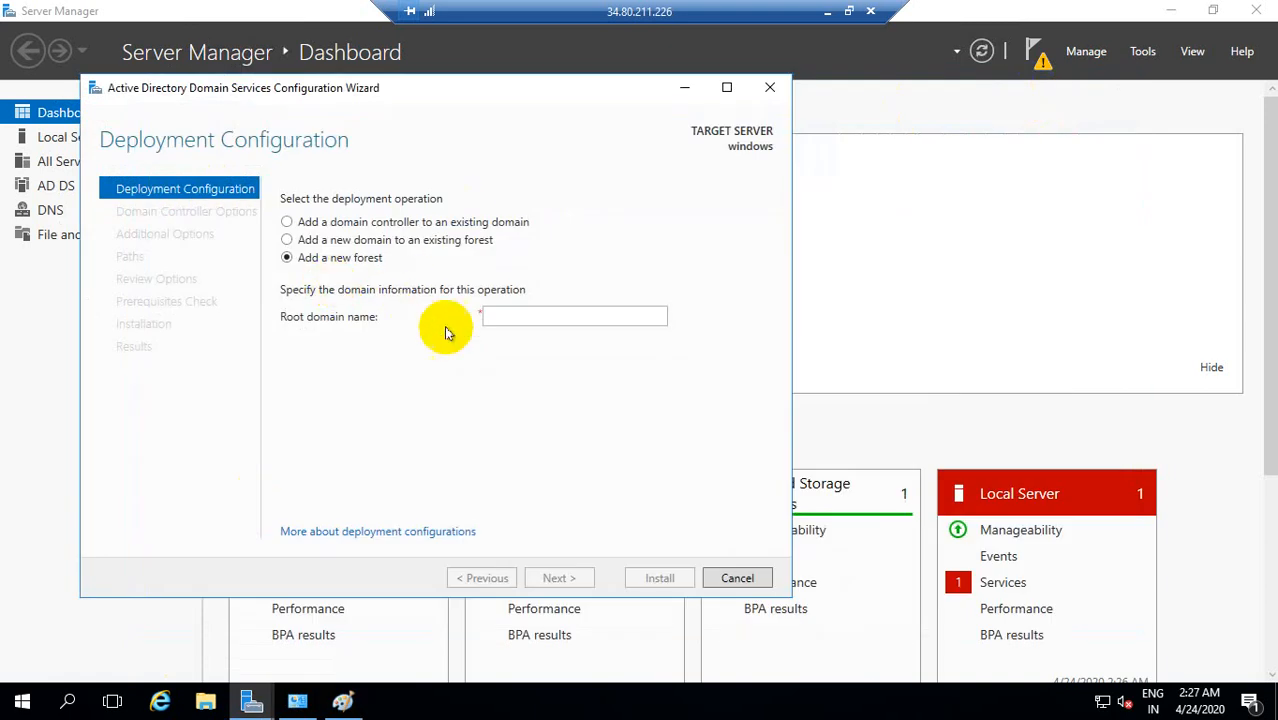
left_click(345, 705)
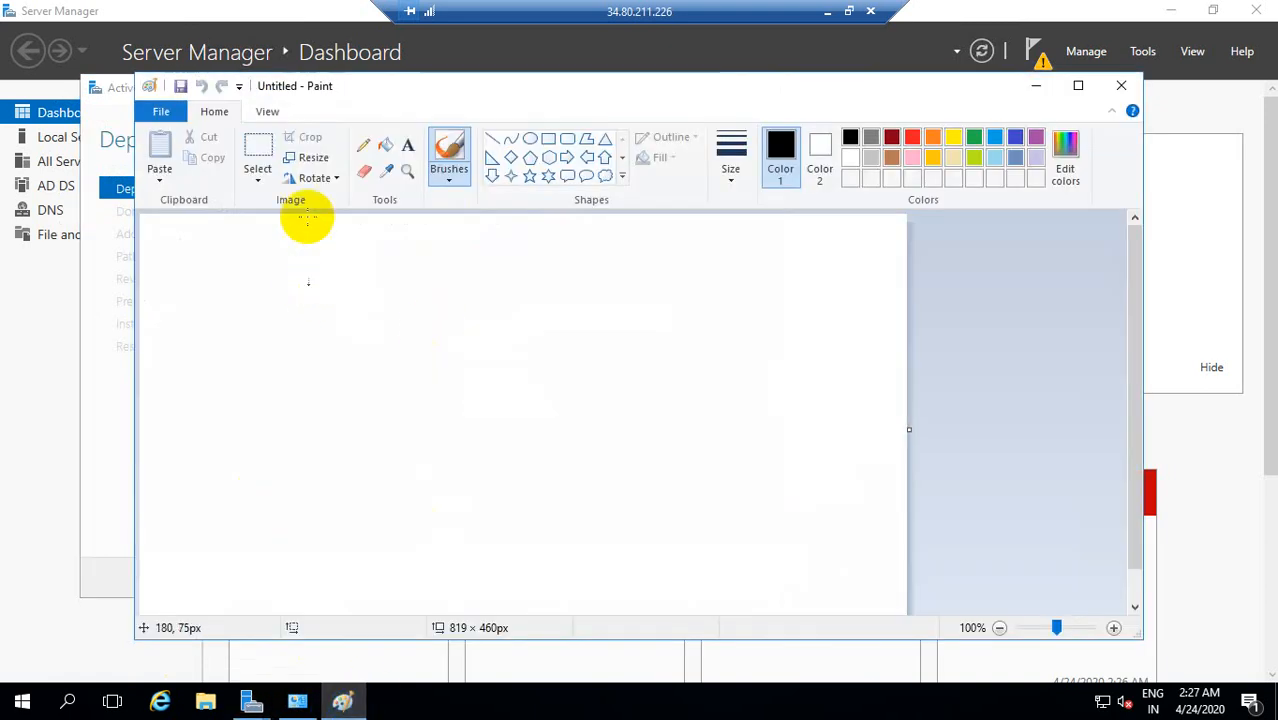
Step: Draw a black-outlined rectangle about 562 × 296 px across the middle of the canvas
left_click(256, 150)
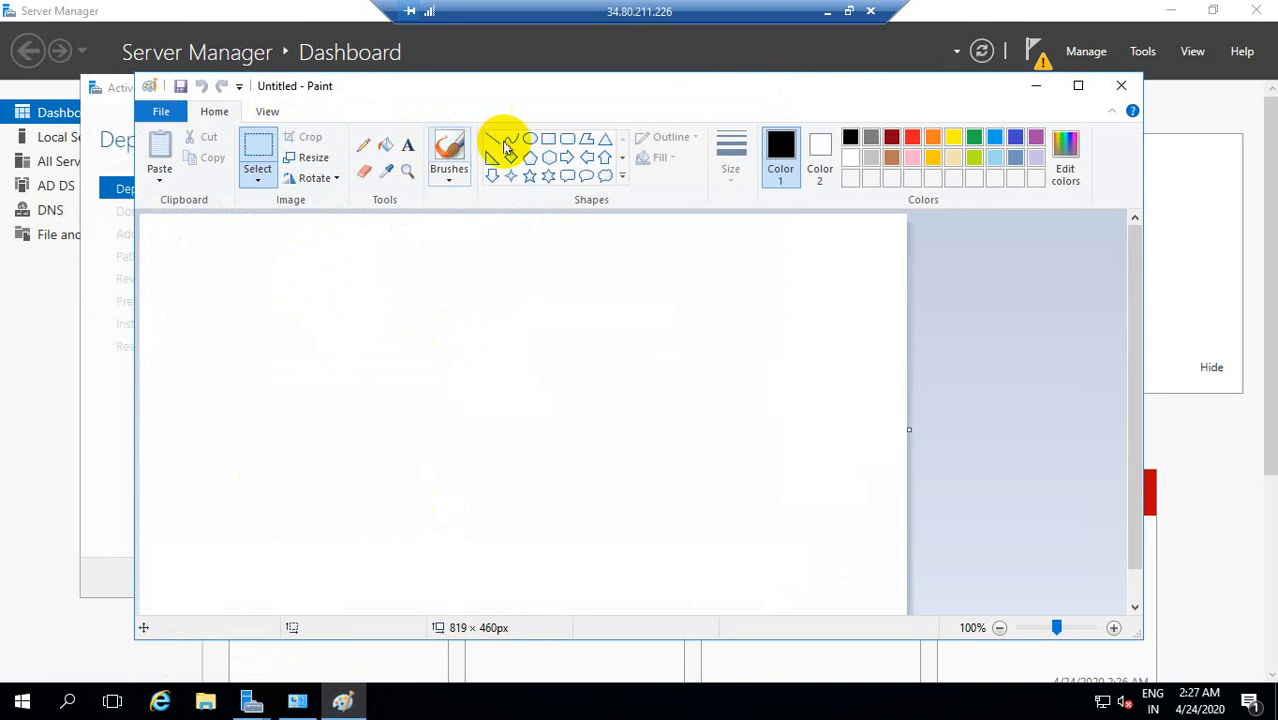
left_click(548, 142)
left_click_drag(288, 265, 337, 479)
left_click_drag(637, 561, 816, 542)
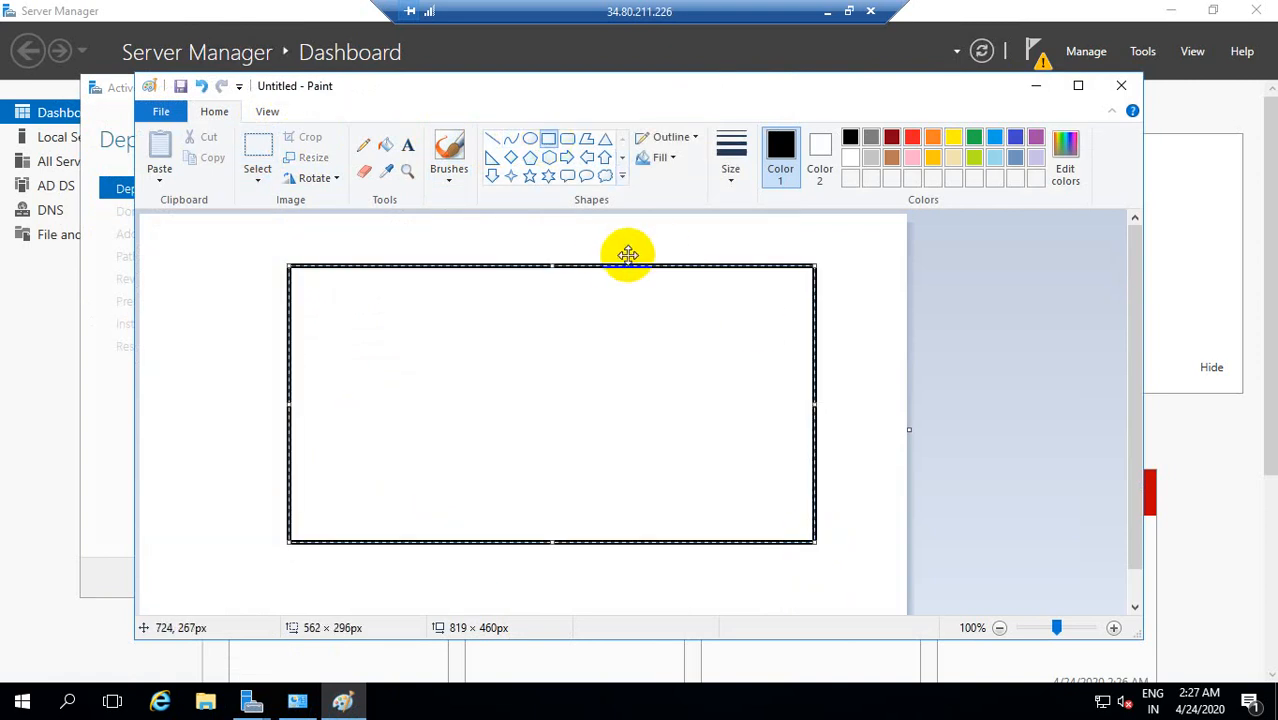
left_click(607, 245)
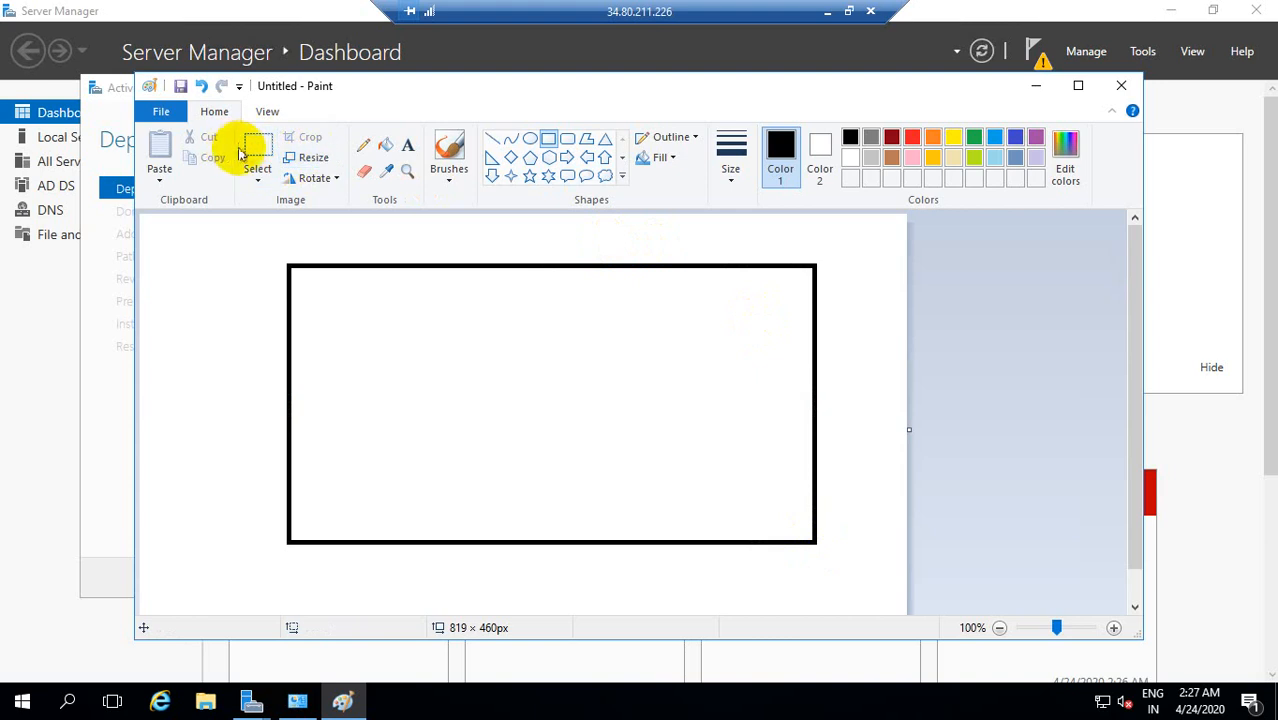
Step: Add the text label "win2016.edu" above the rectangle's top edge, right of its centre
left_click(405, 144)
left_click_drag(612, 241, 731, 254)
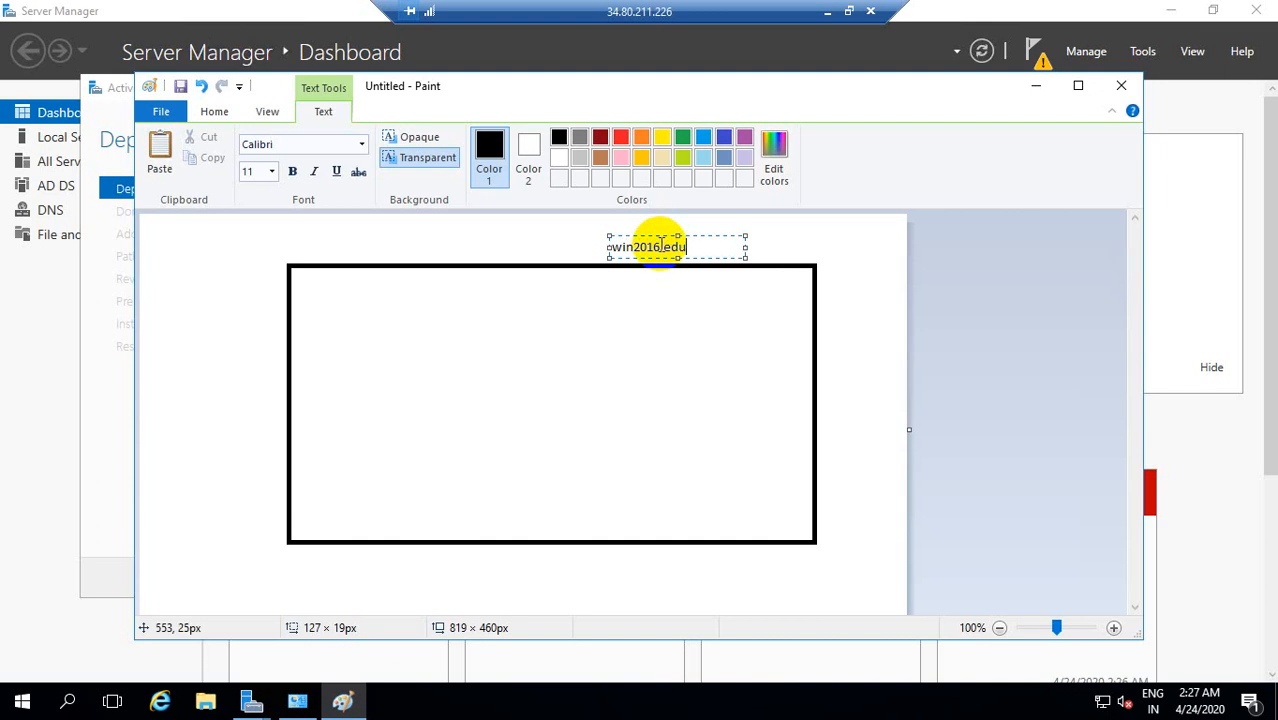
left_click_drag(660, 246, 683, 275)
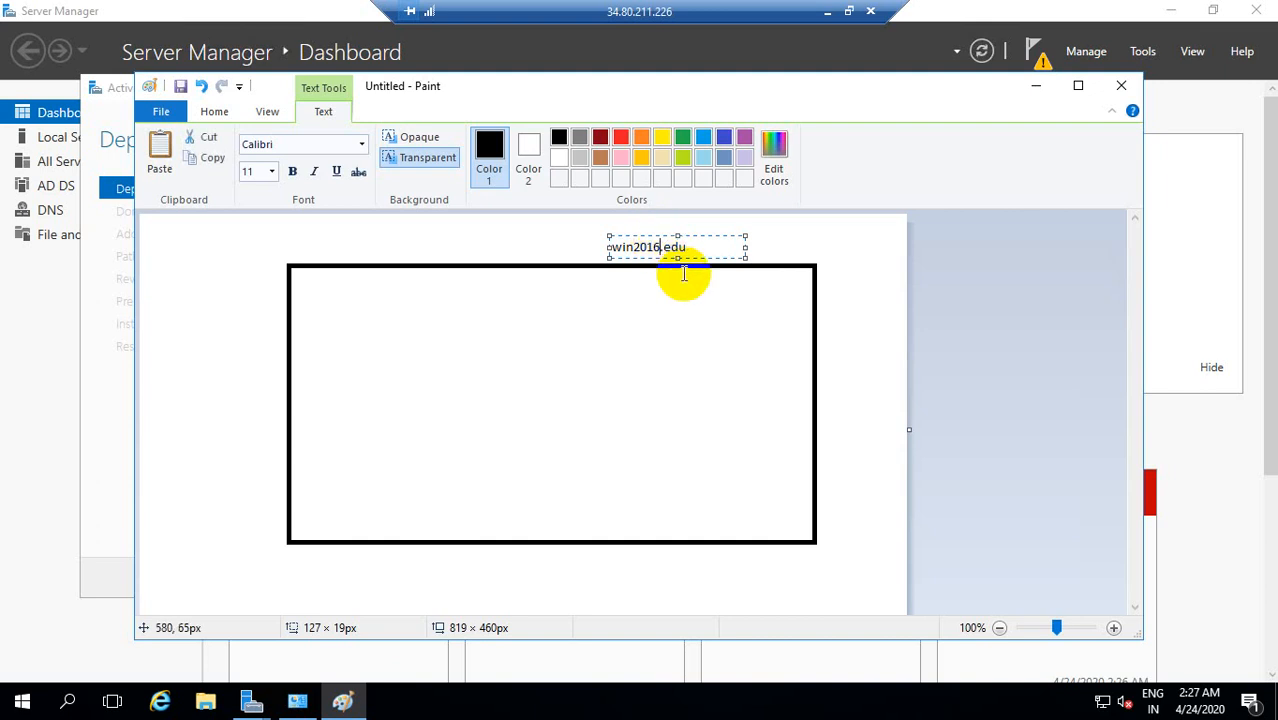
left_click(690, 348)
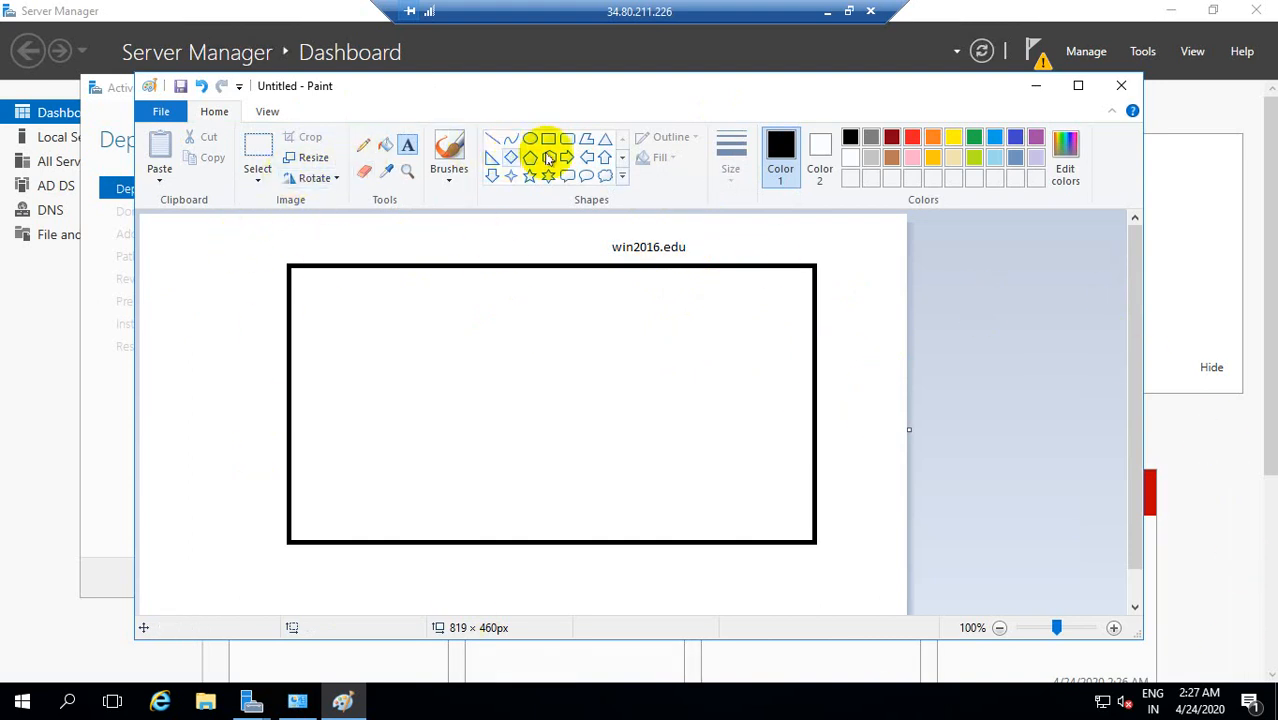
Step: Draw a triangle about 143 × 106 px inside the rectangle's upper-left area
left_click(605, 145)
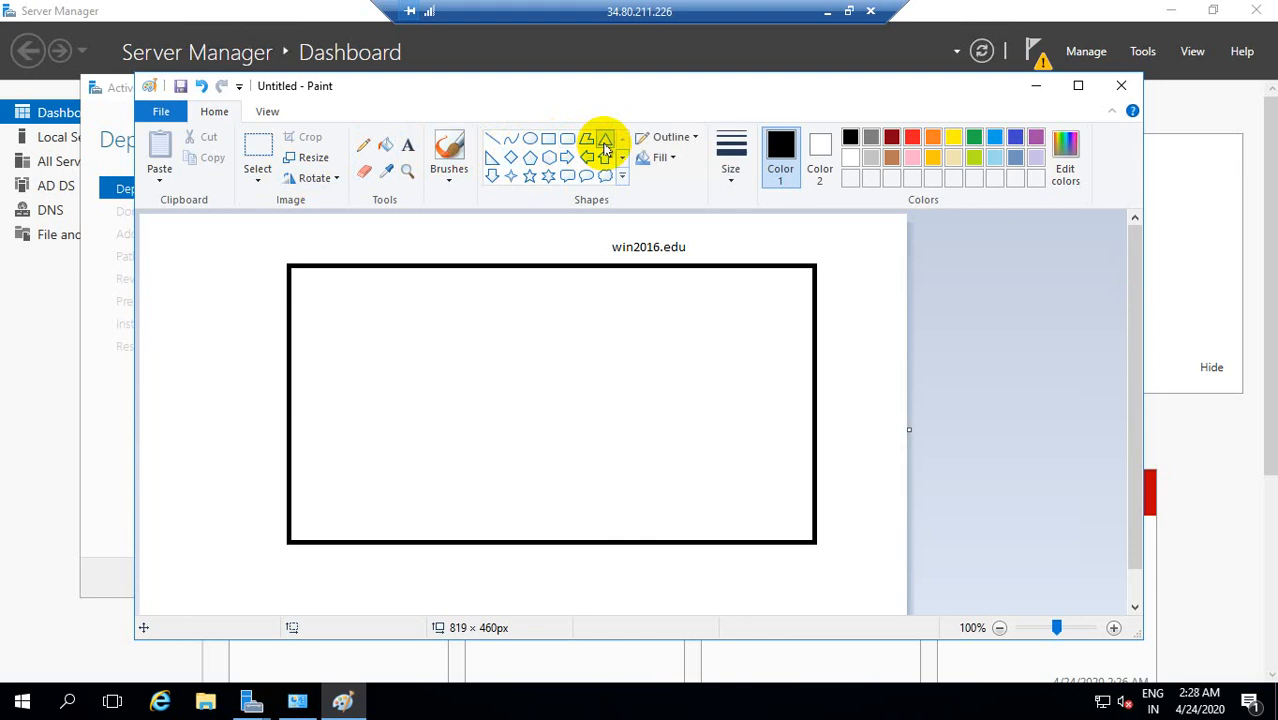
mouse_move(522, 288)
left_mouse_down()
mouse_move(469, 417)
mouse_move(374, 425)
mouse_move(379, 357)
mouse_move(405, 368)
mouse_move(389, 386)
left_mouse_up()
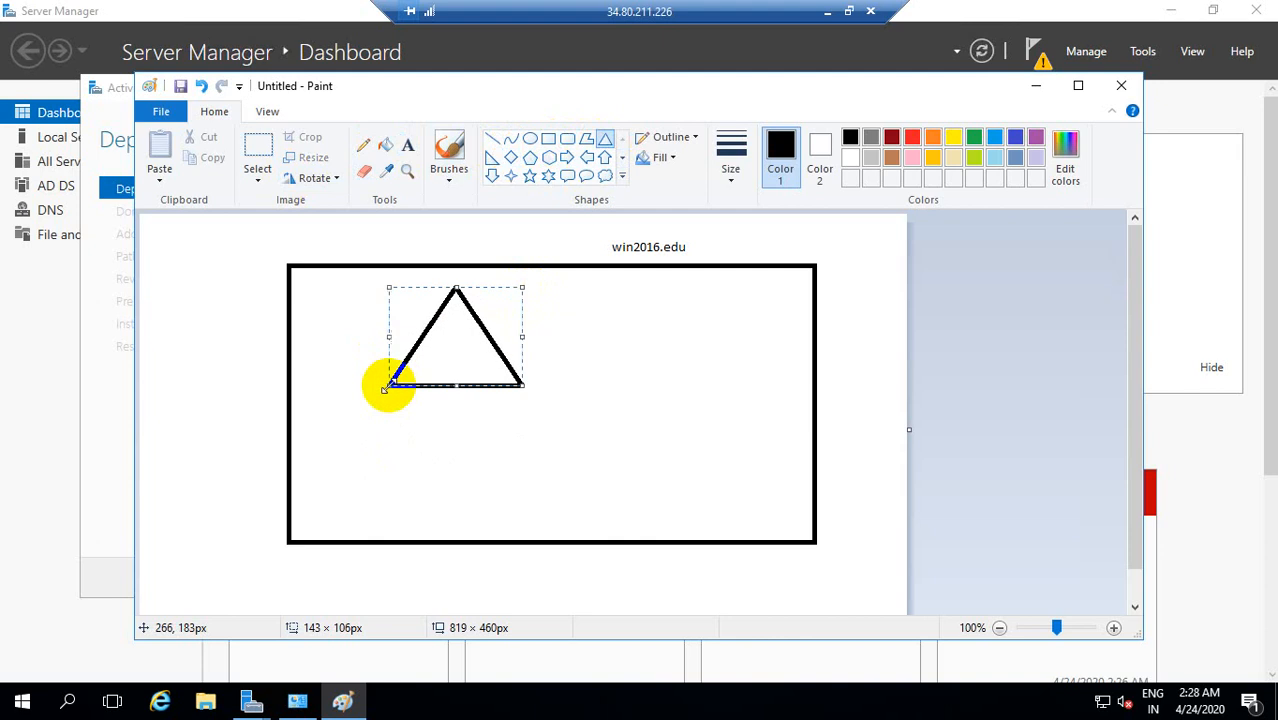
left_click(705, 314)
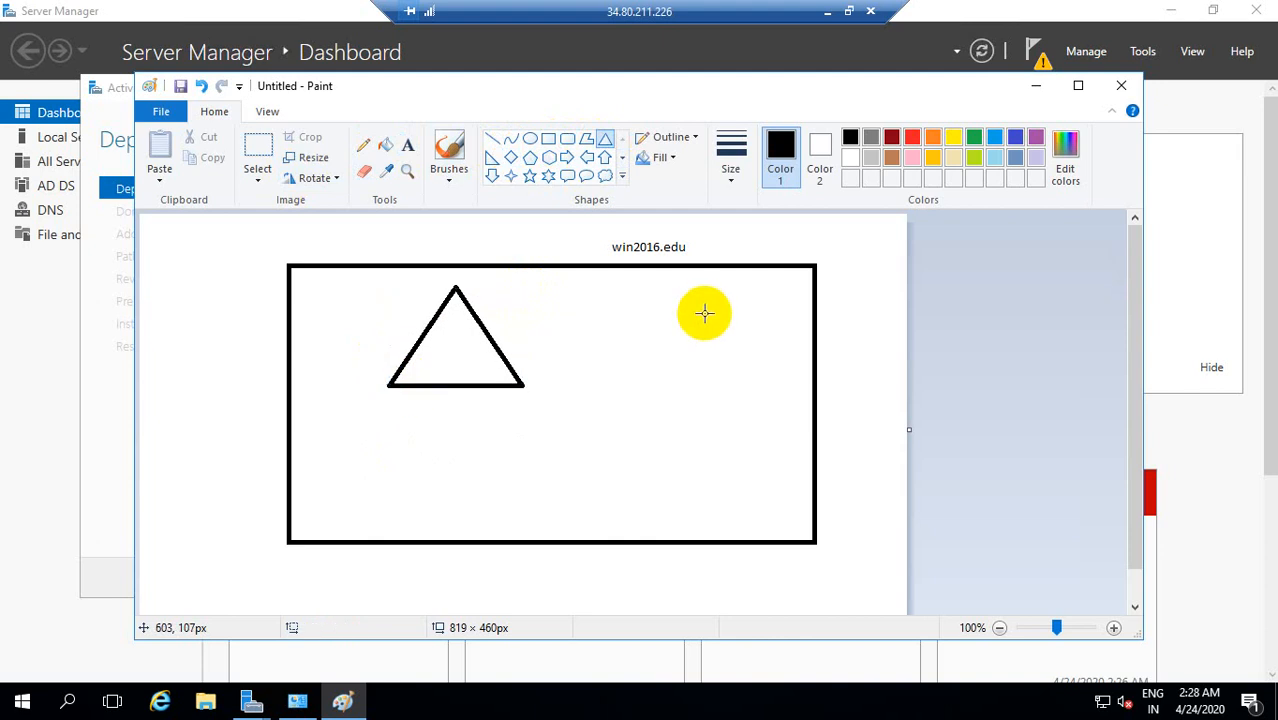
Step: Return to the Active Directory configuration wizard, set the root domain name to win2016.edu, and continue to Domain Controller Options
left_click(1040, 90)
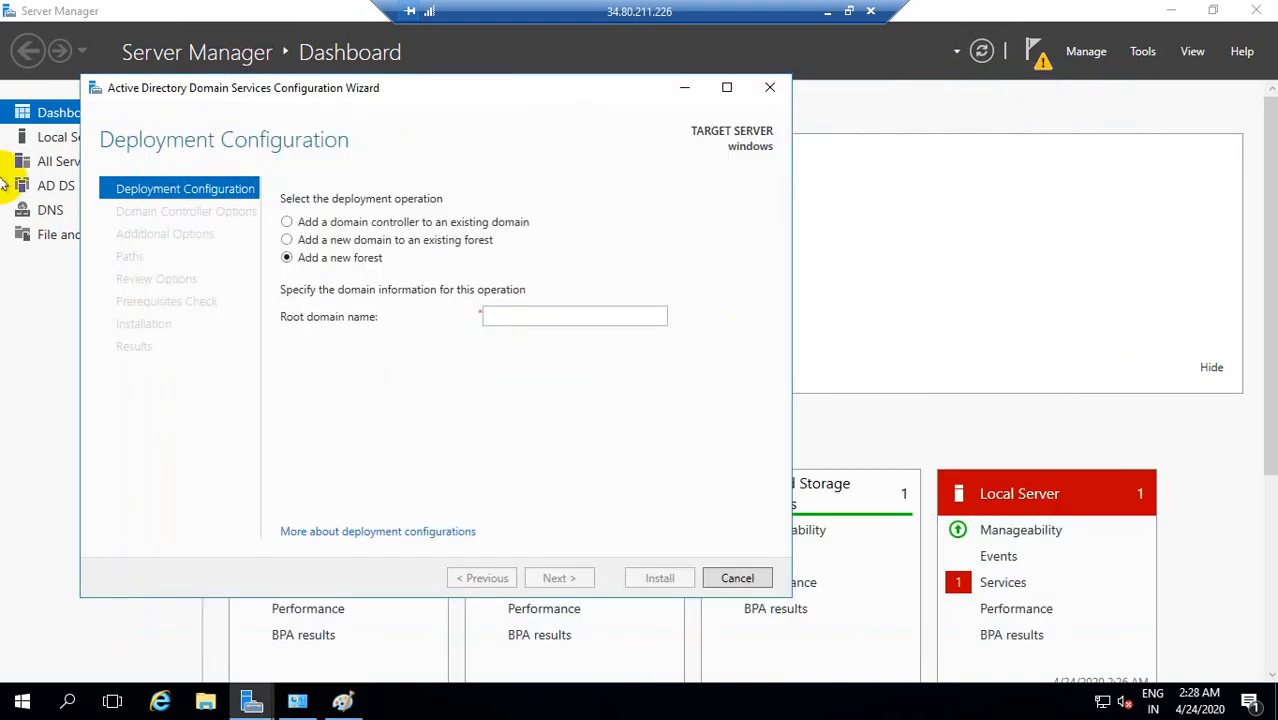
left_click(498, 320)
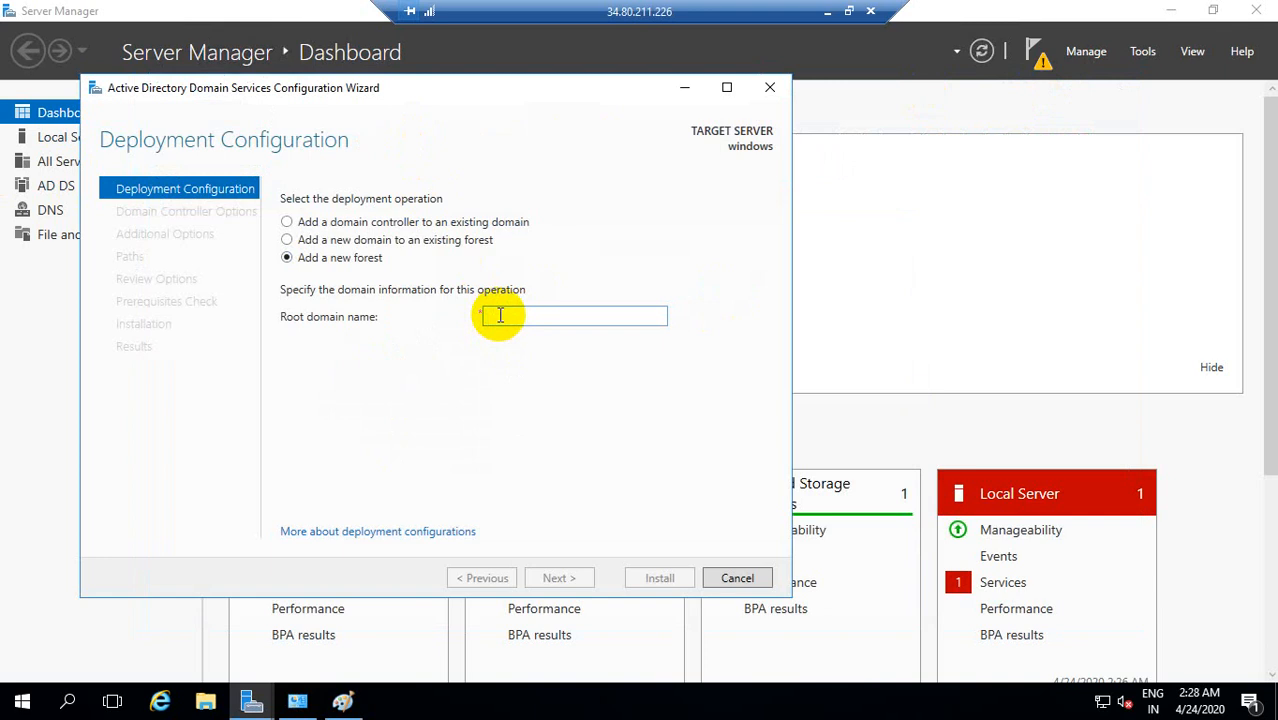
type("win2016.edu")
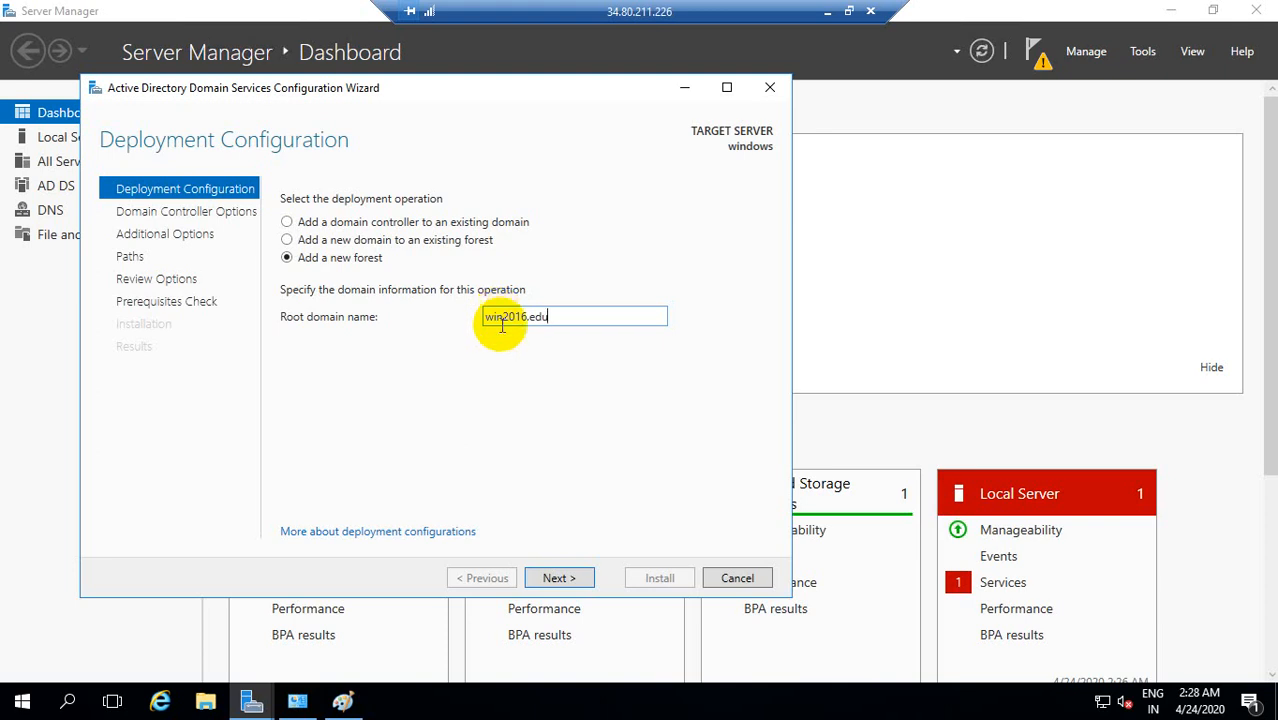
left_click(567, 579)
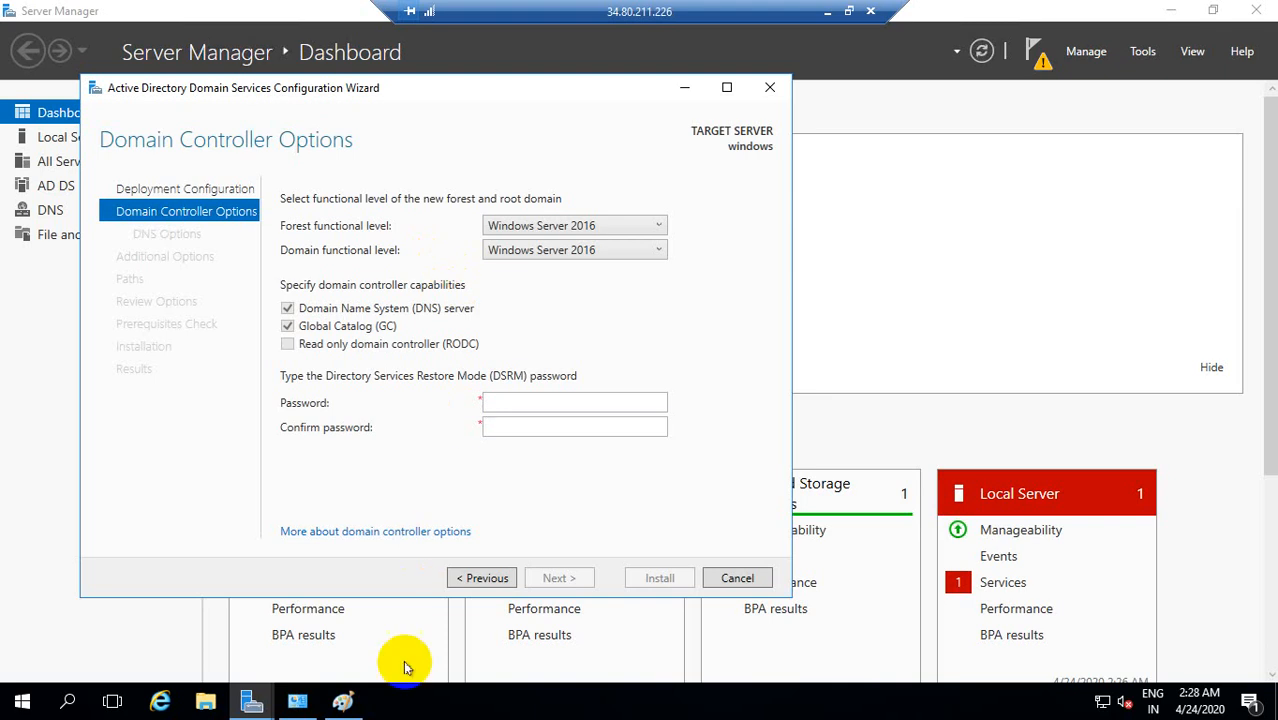
Step: Switch back to Paint and add the text labels "Forest" above the rectangle and "Domain" beside the triangle
left_click(342, 699)
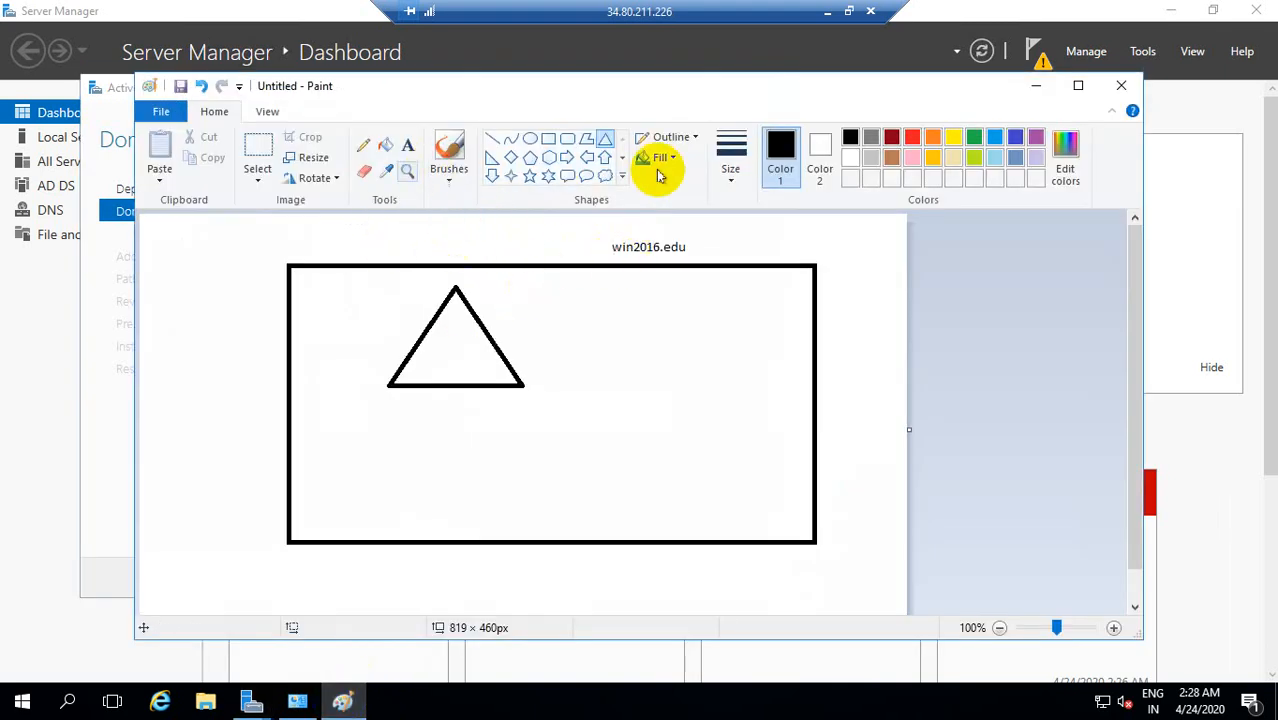
mouse_move(508, 245)
left_mouse_down()
mouse_move(568, 240)
mouse_move(502, 228)
left_mouse_up()
key("ctrl+z")
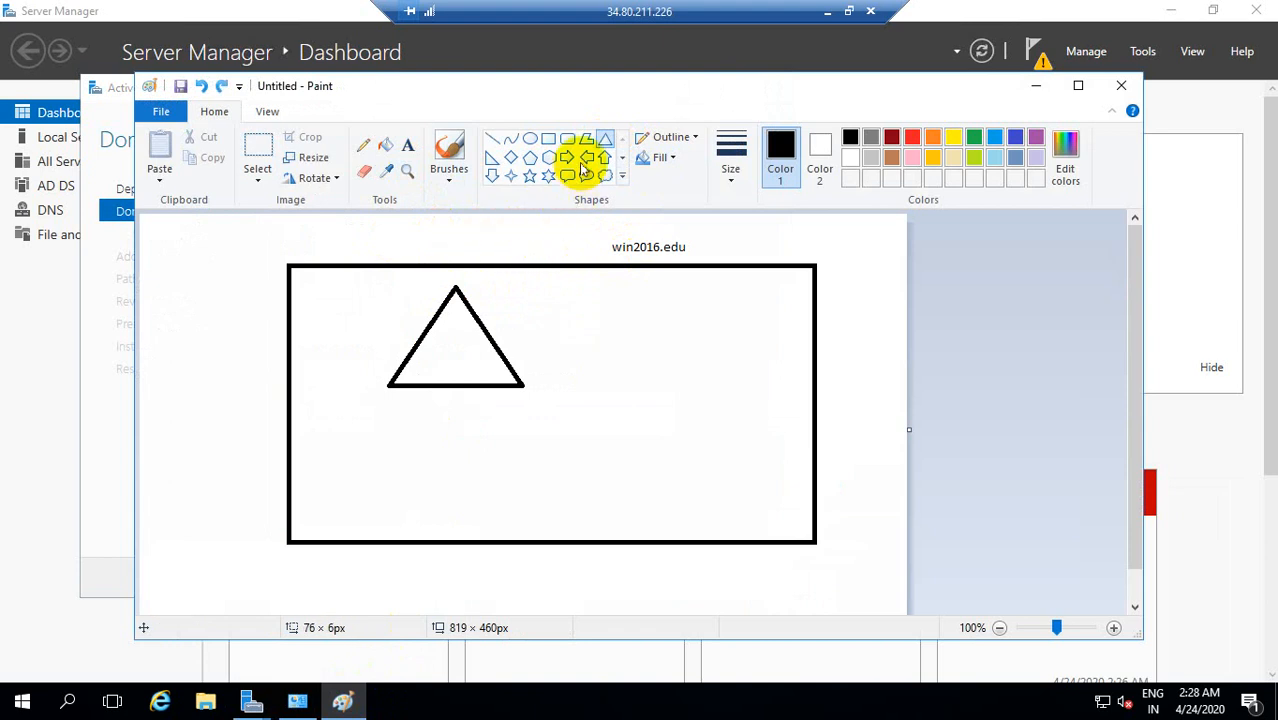
left_click(407, 145)
left_click_drag(437, 219, 571, 248)
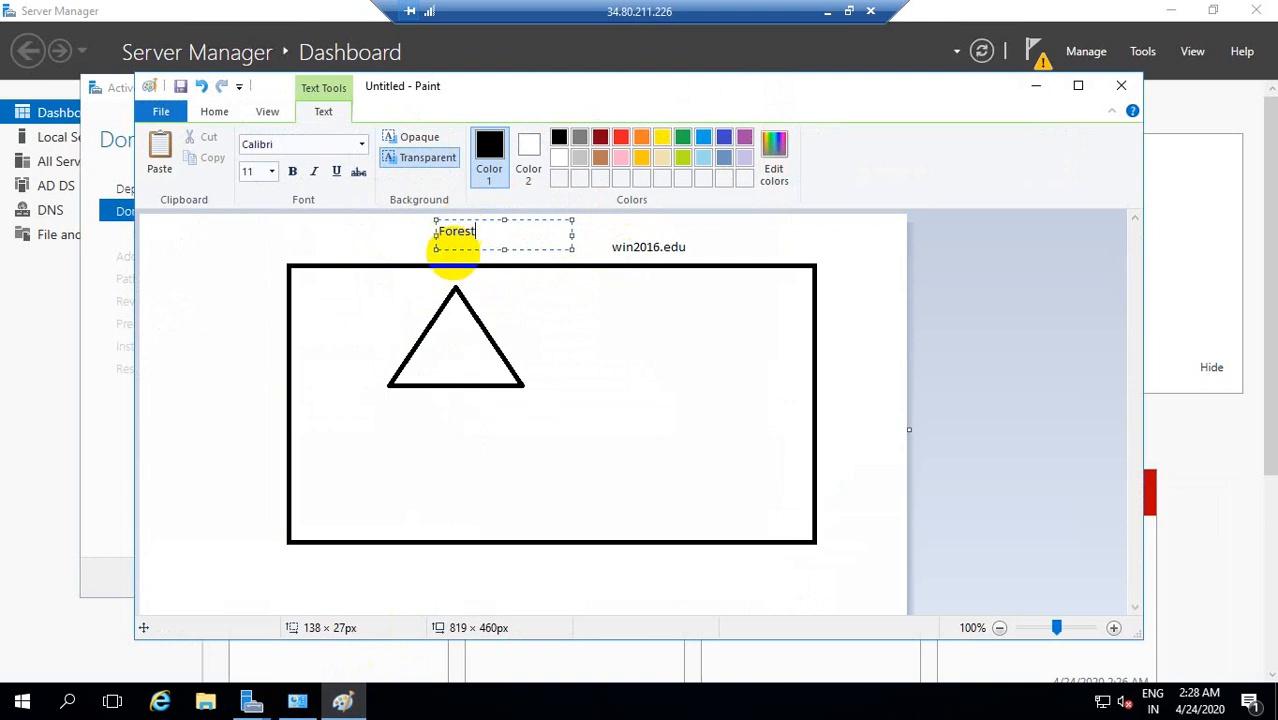
left_click(570, 318)
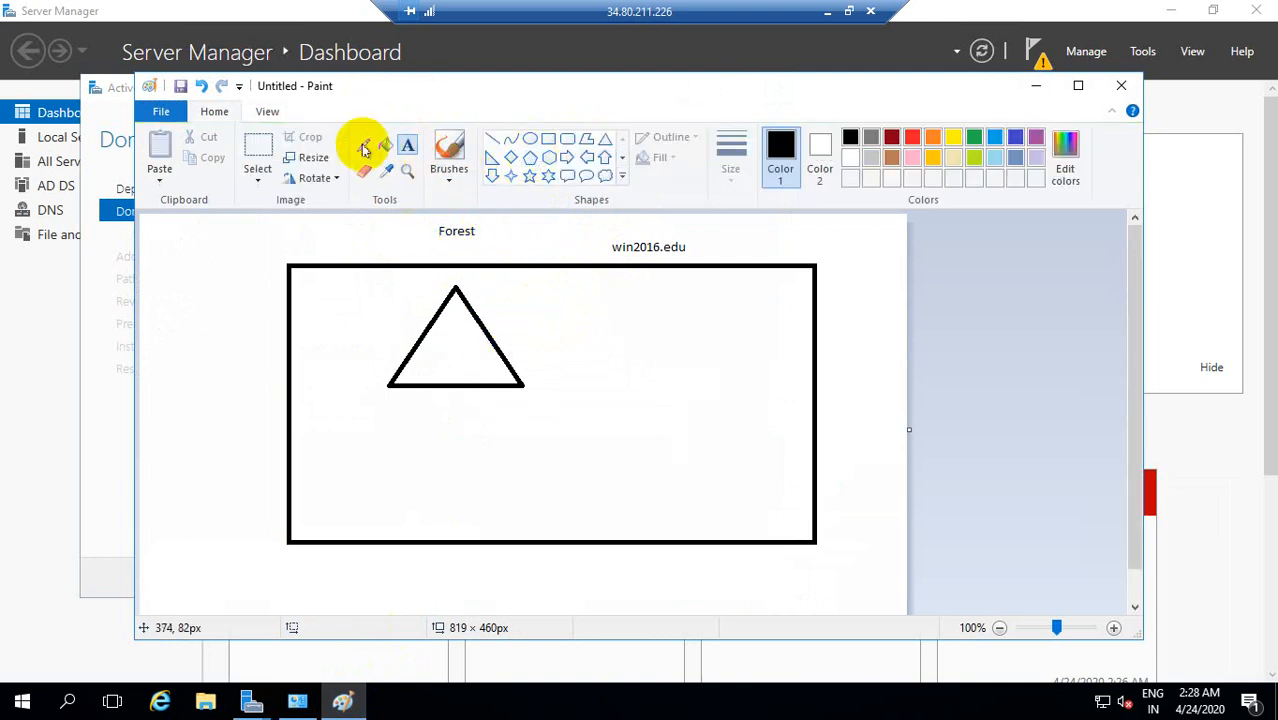
left_click_drag(520, 343, 613, 365)
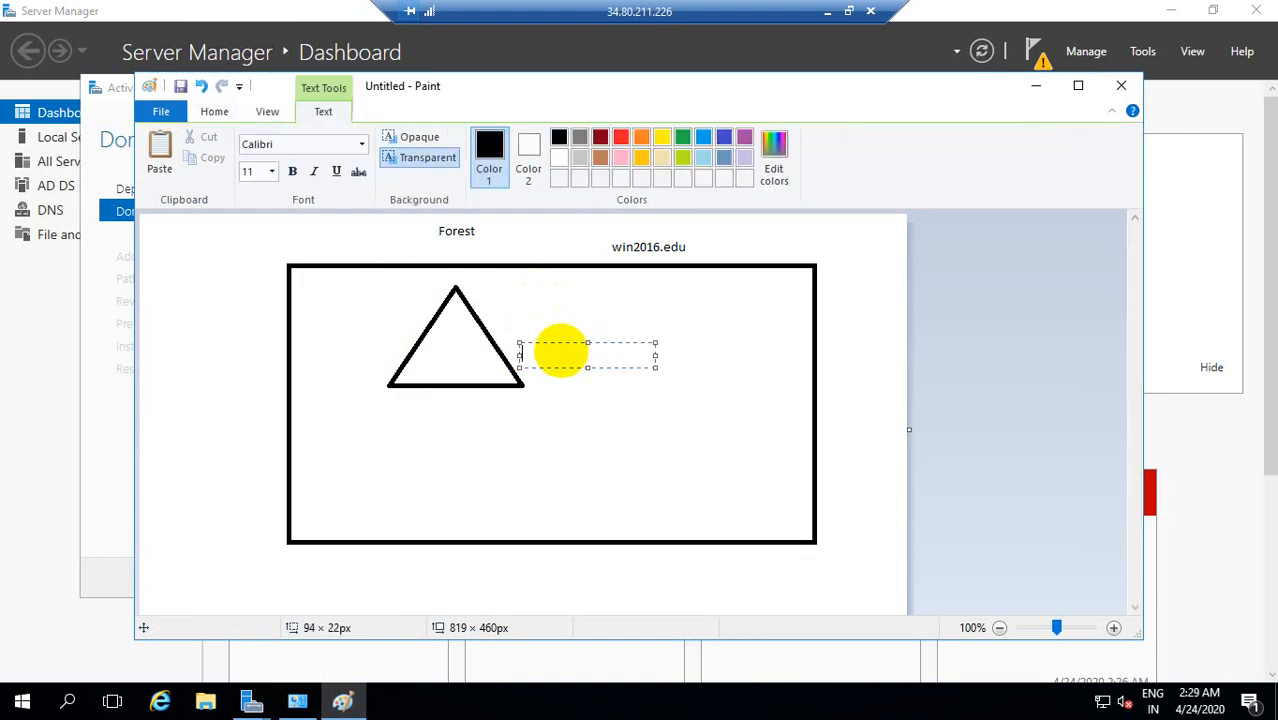
left_click(613, 416)
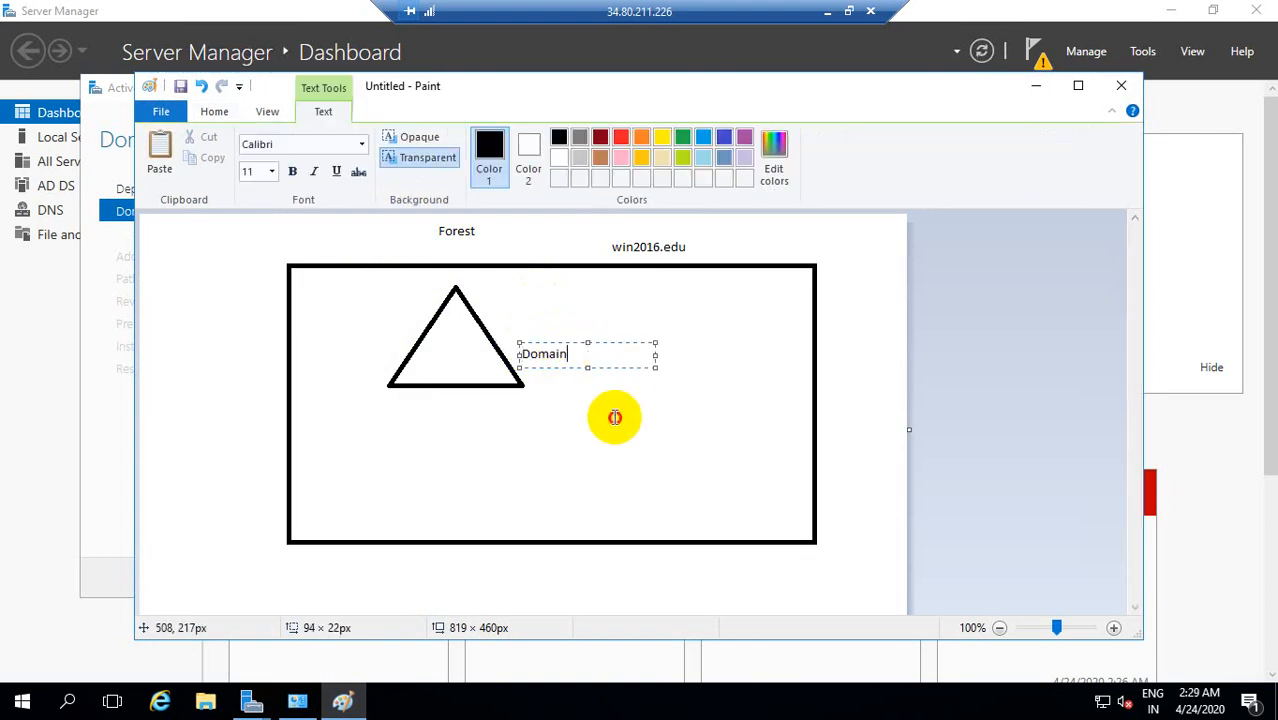
Step: Return to the Active Directory configuration wizard and check which forest functional levels are offered
left_click(1036, 86)
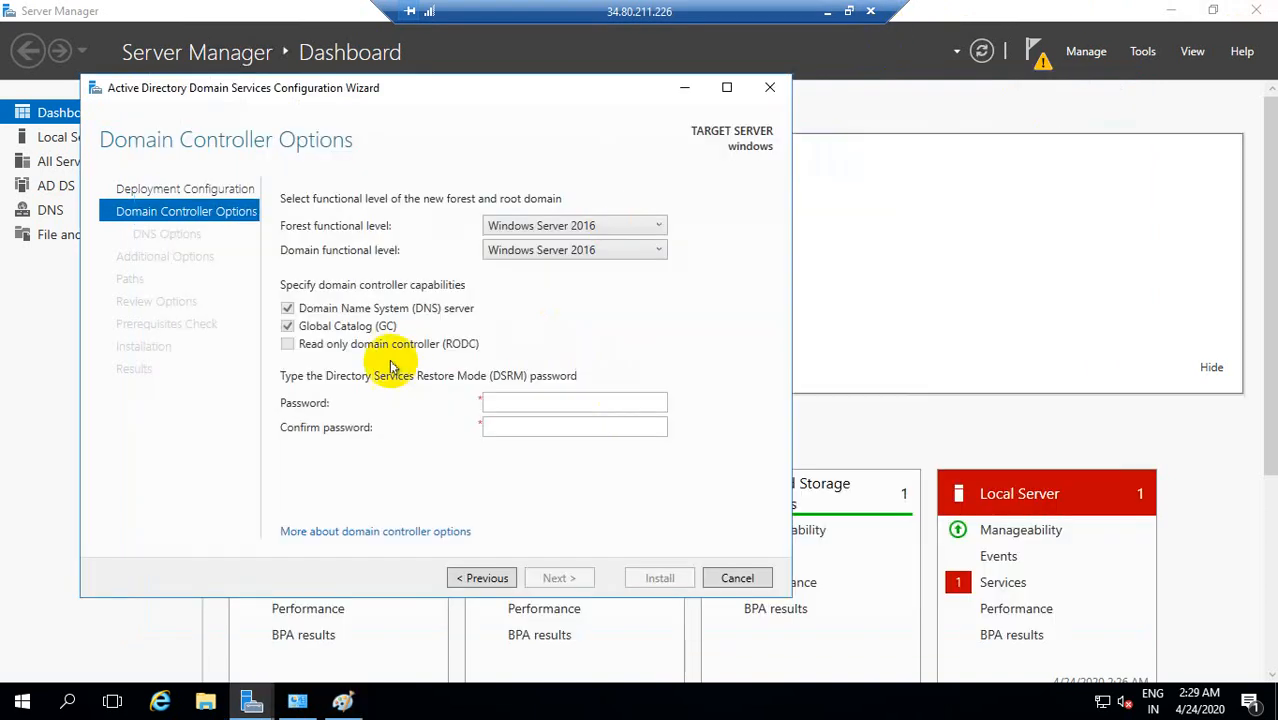
left_click(655, 230)
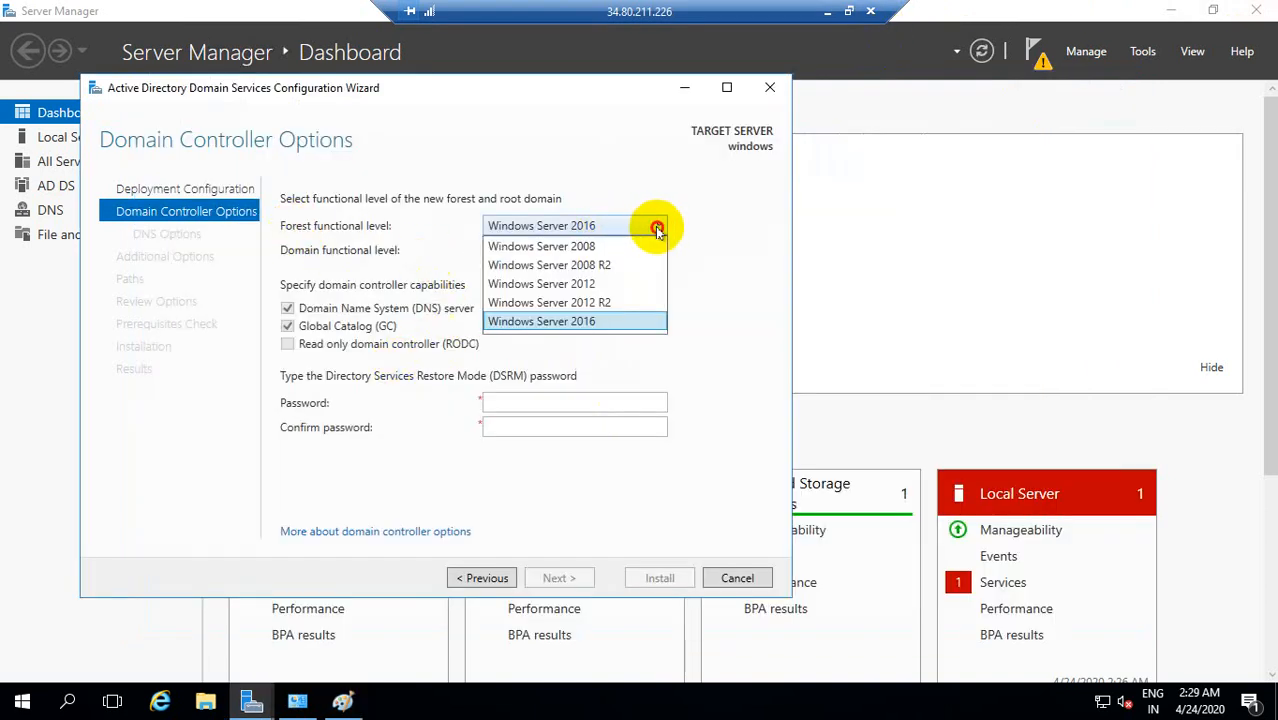
left_click(655, 230)
Step: Switch to Paint to view the diagram's Forest label, and return to the Active Directory configuration wizard
left_click(343, 702)
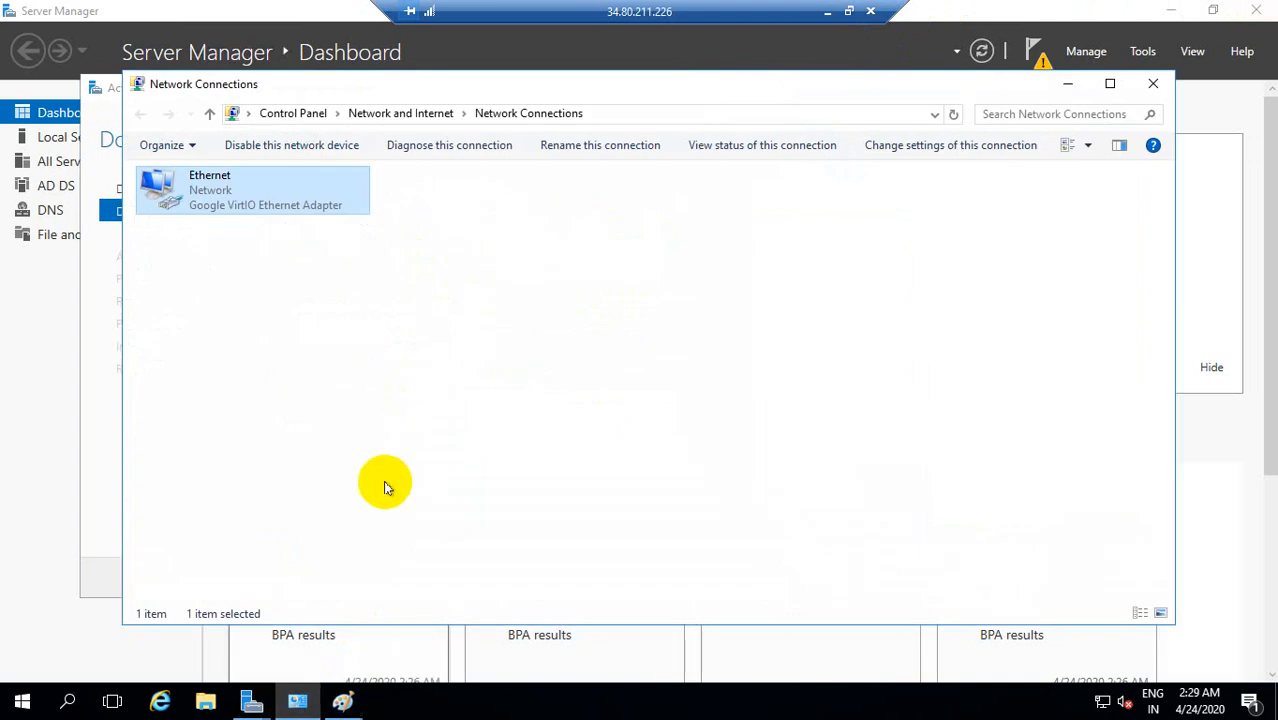
left_click(343, 702)
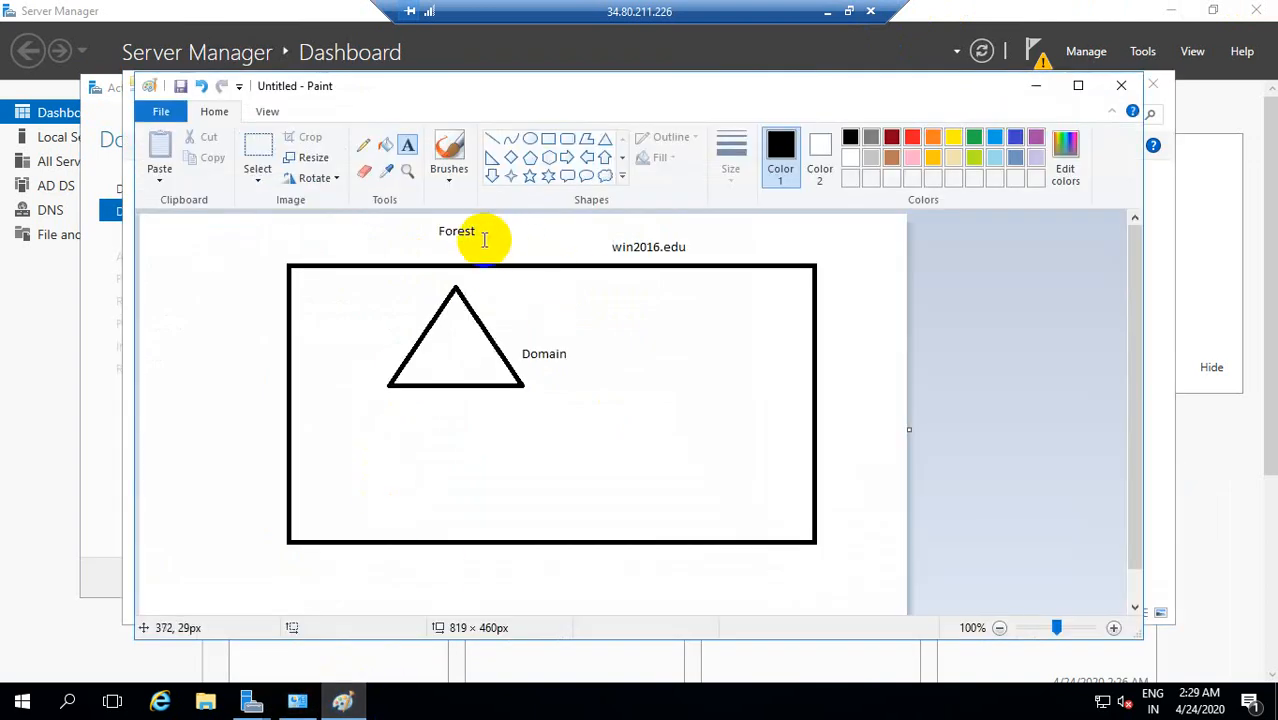
left_click(441, 234)
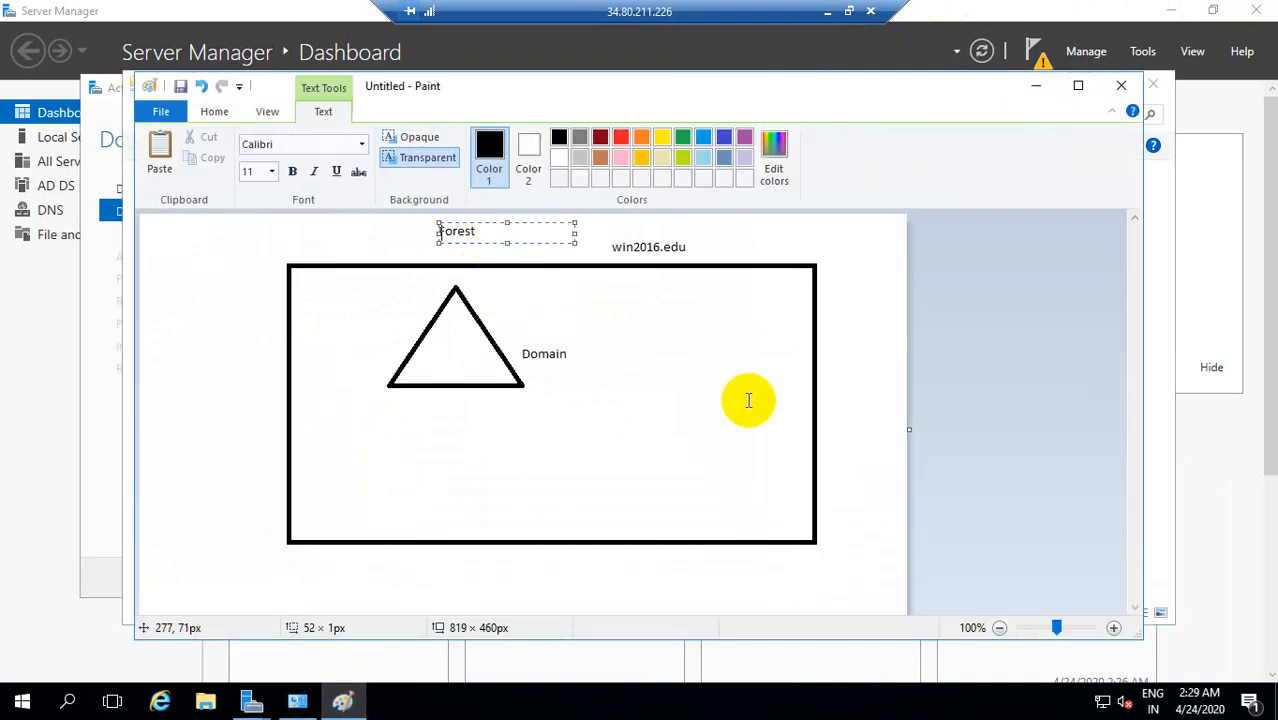
left_click(1038, 86)
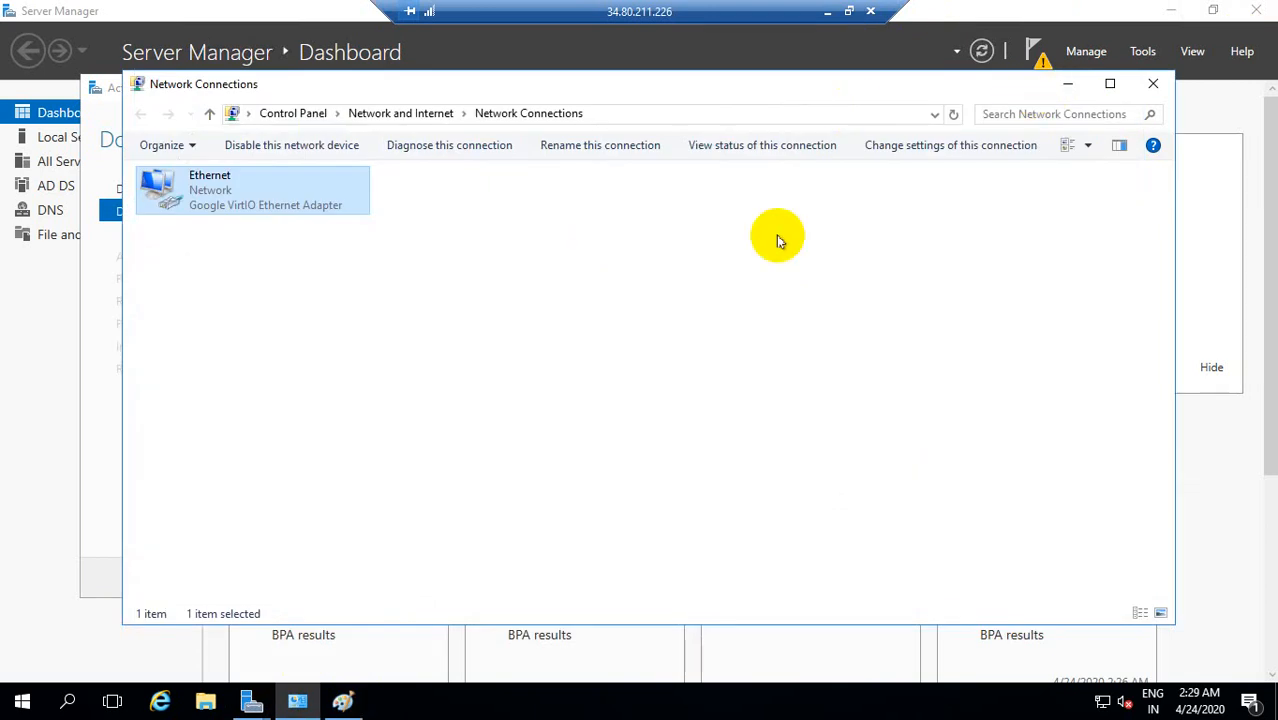
left_click(1066, 84)
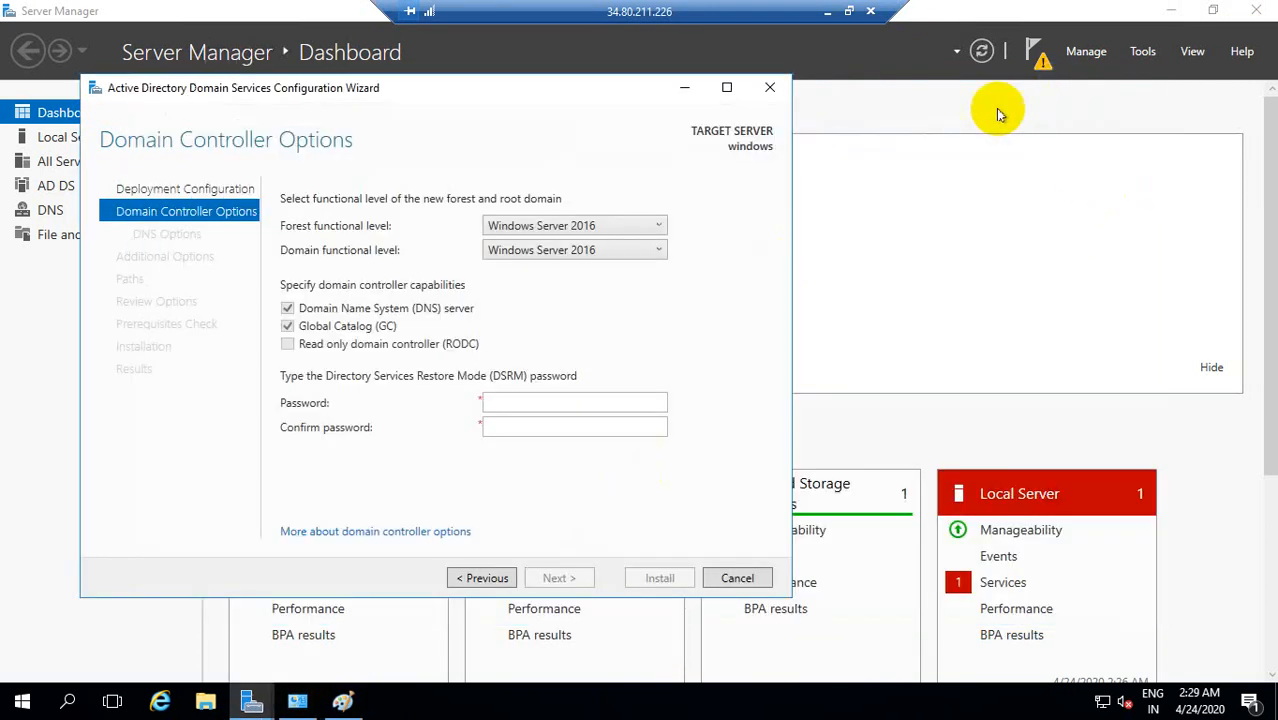
Step: Try the Windows Server 2008 forest functional level and set it back to Windows Server 2016
left_click(661, 229)
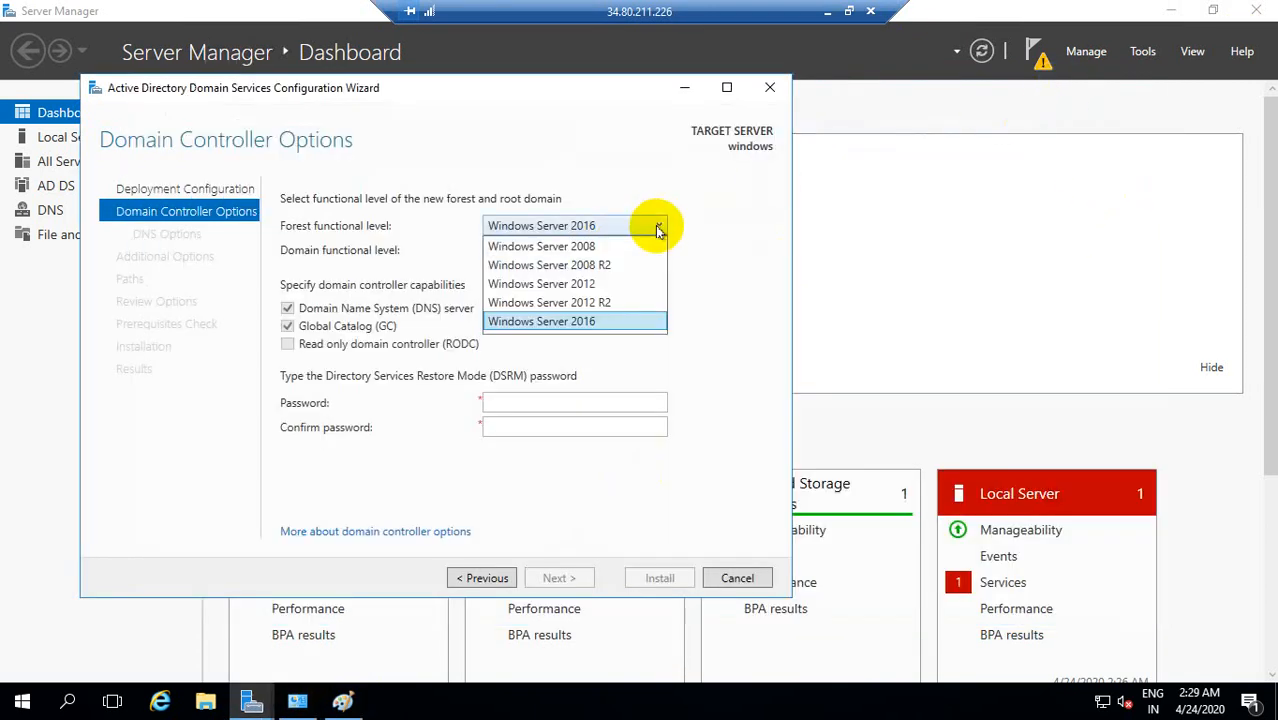
left_click(583, 249)
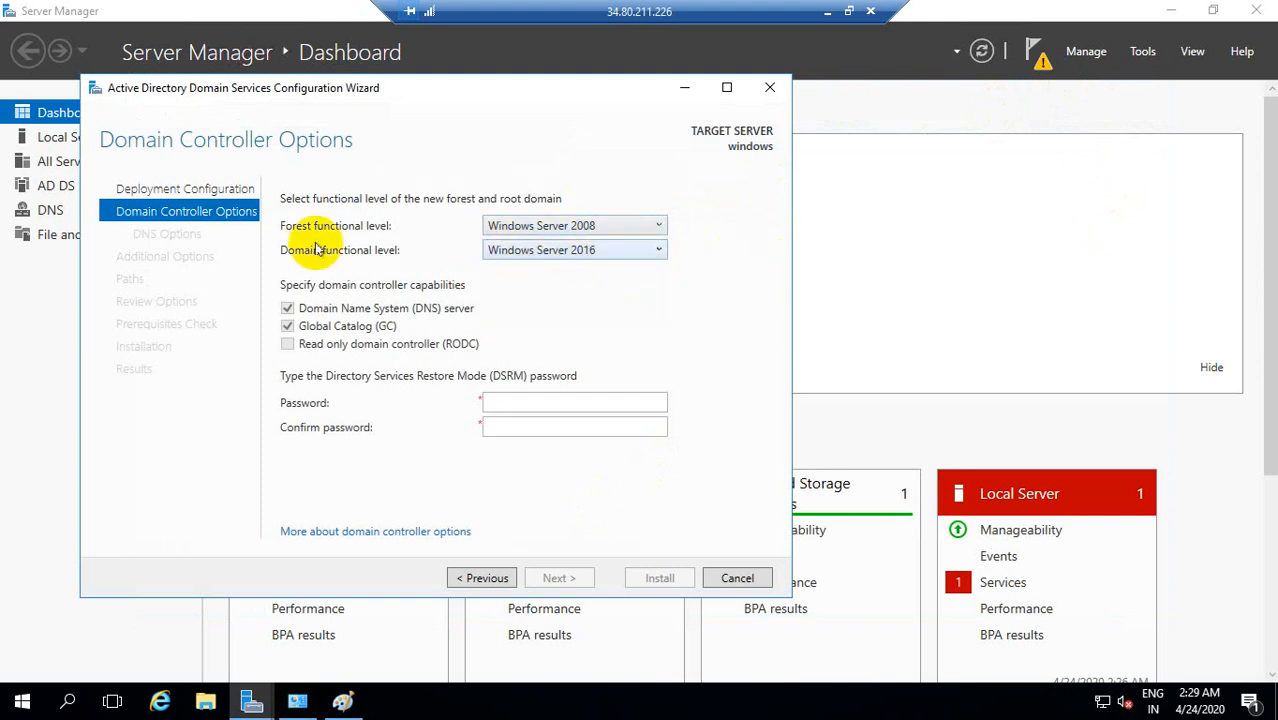
left_click(657, 230)
left_click(576, 321)
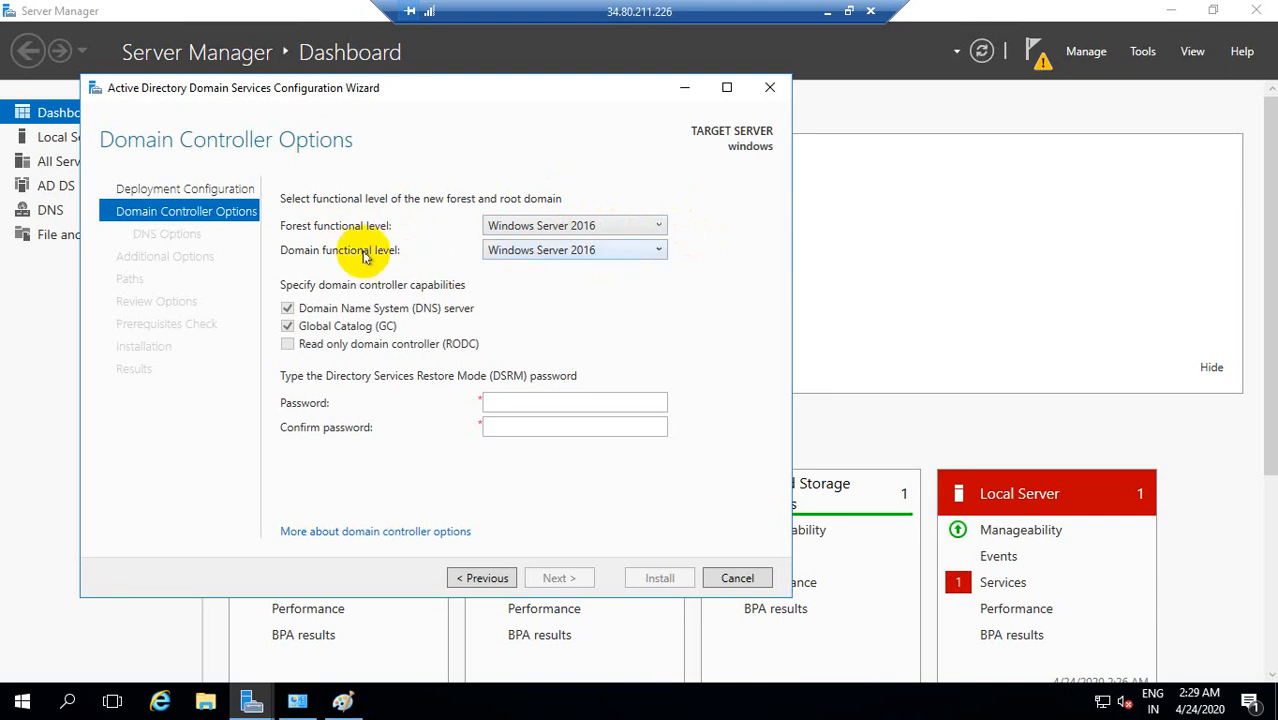
Step: Examine the available domain functional levels and compare them with the forest functional level choices
left_click(510, 252)
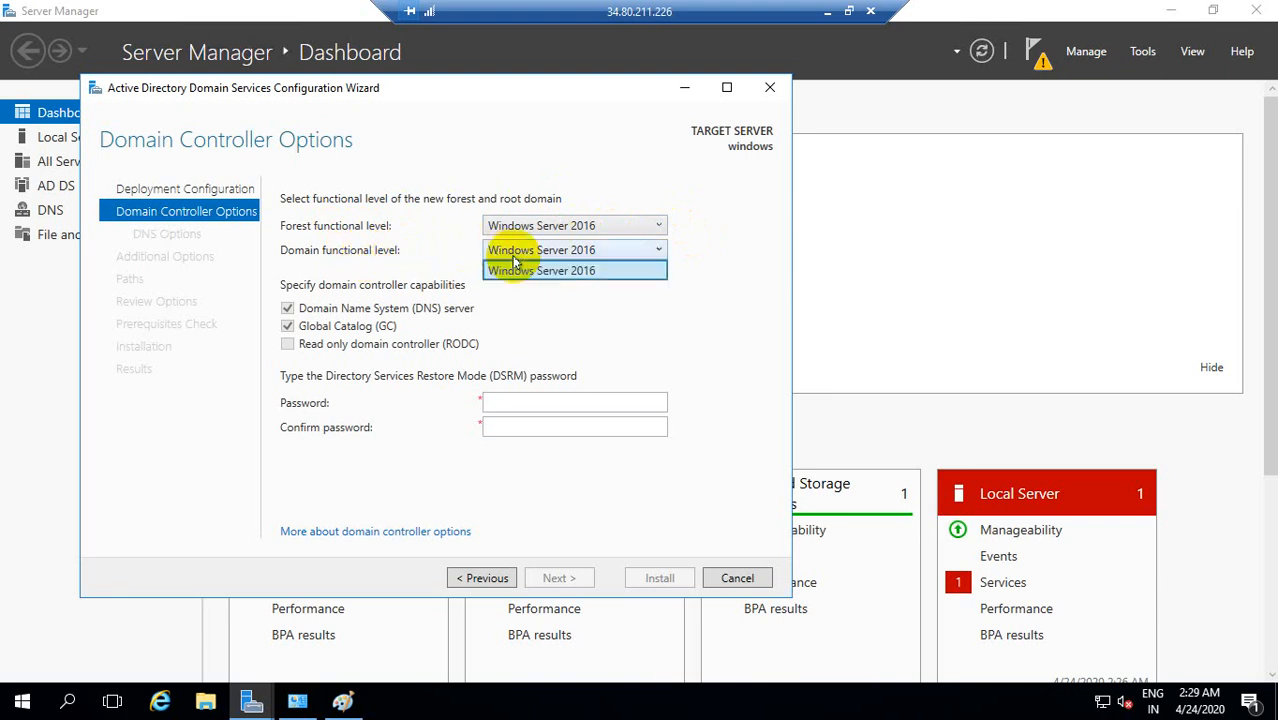
left_click(590, 226)
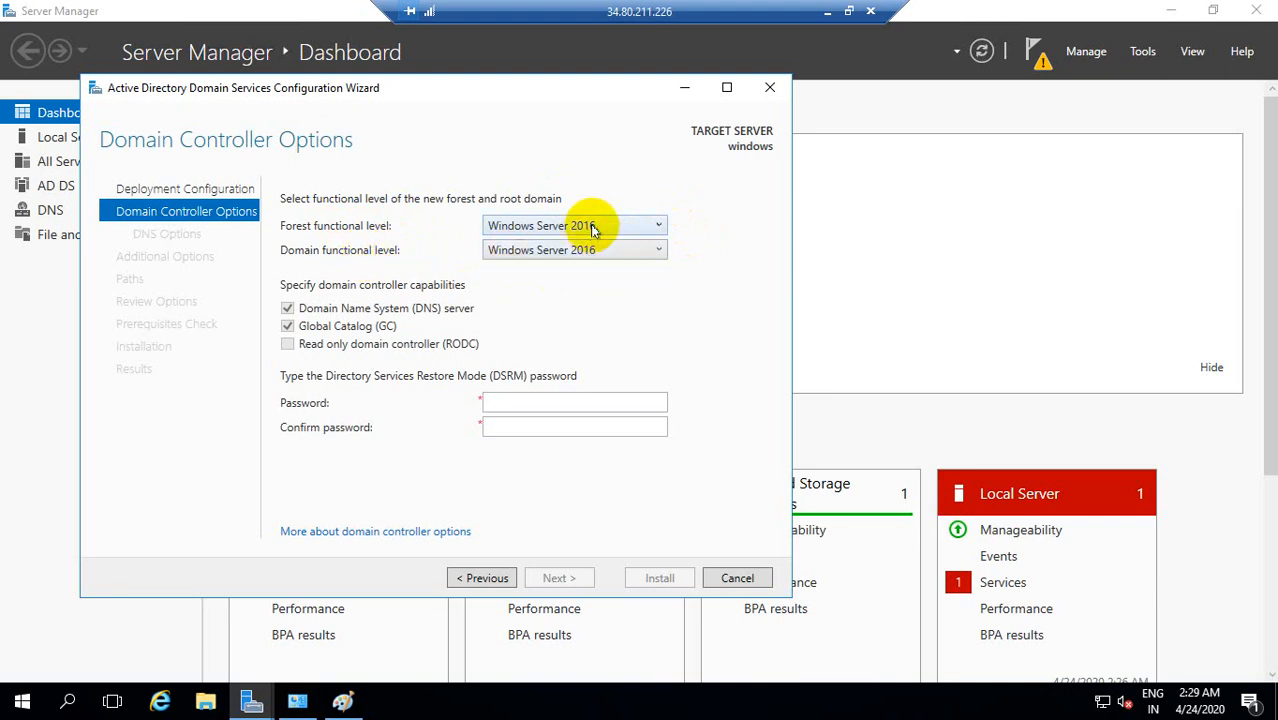
left_click(655, 228)
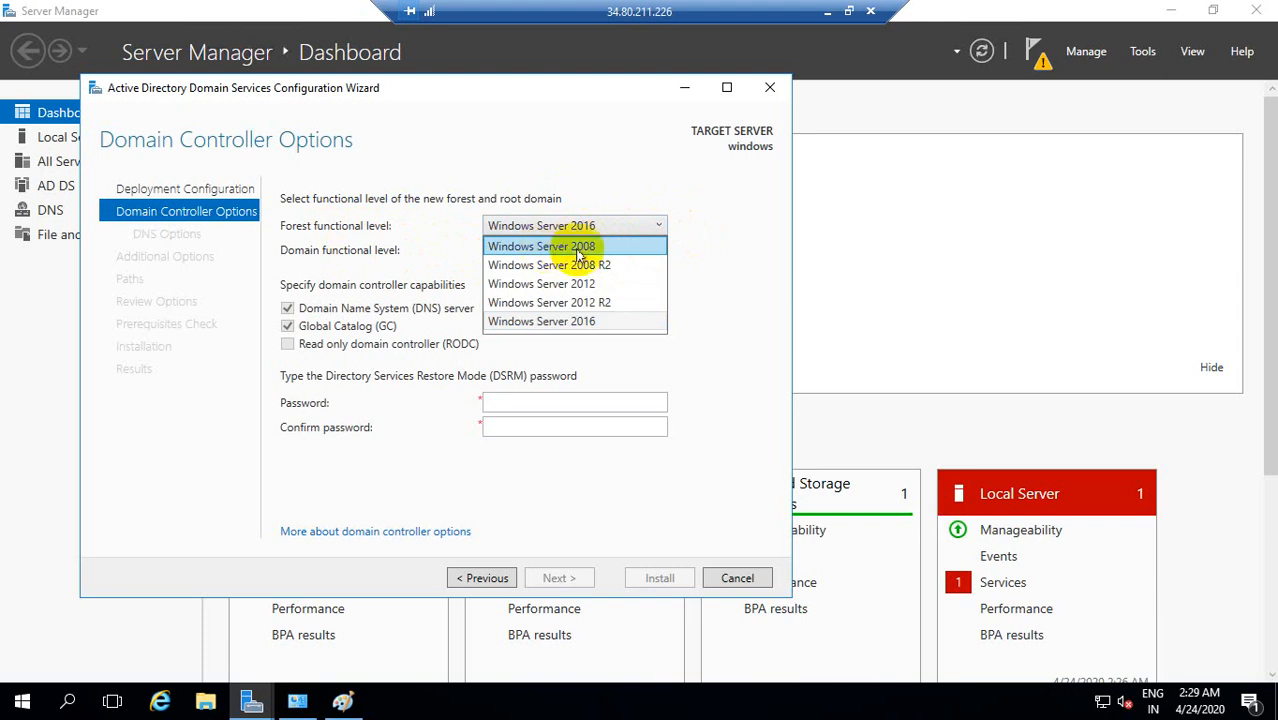
left_click(688, 252)
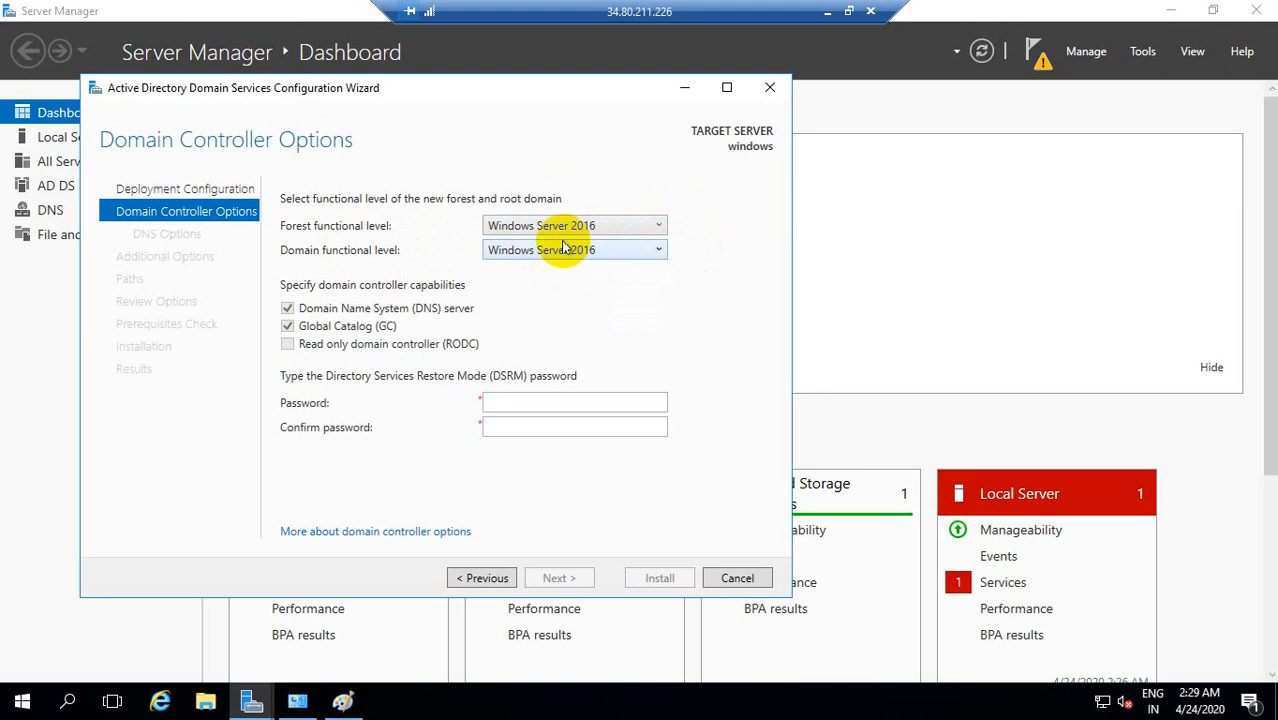
Step: Try to enter the Directory Services Restore Mode password and its confirmation, and clear the confirmation
left_click(422, 380)
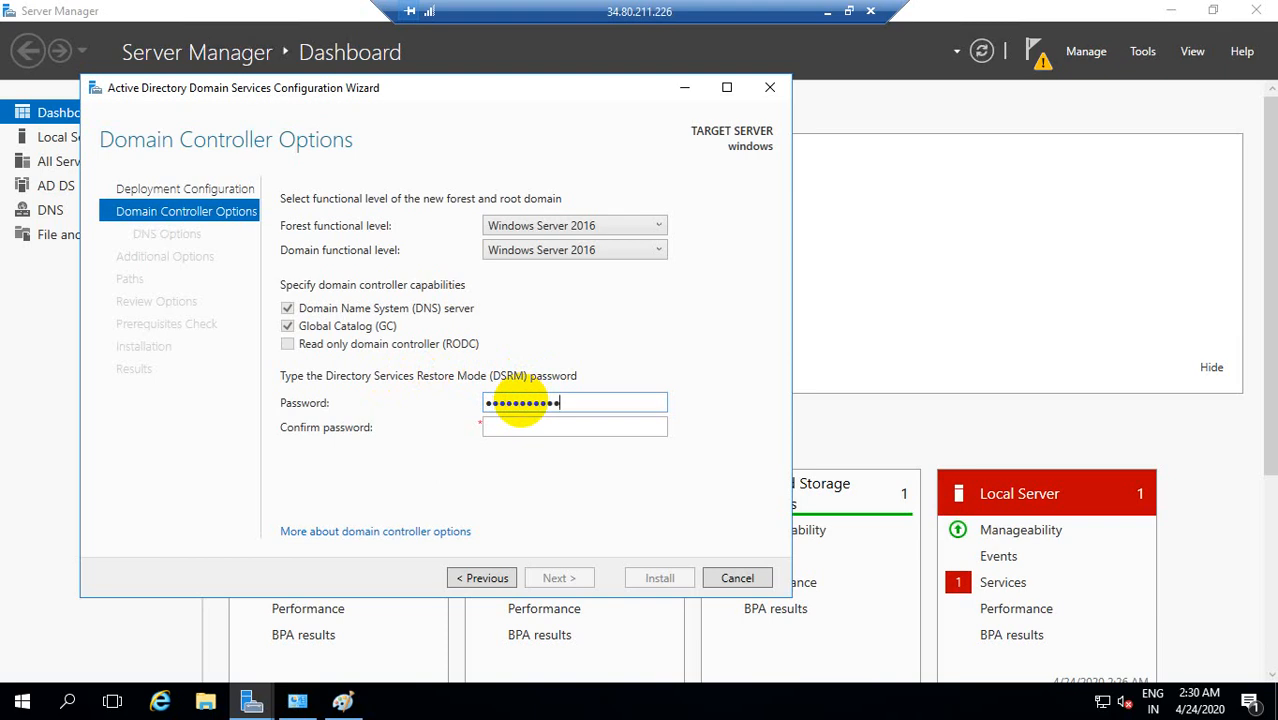
type("•")
left_click_drag(577, 403, 471, 403)
key("BackSpace")
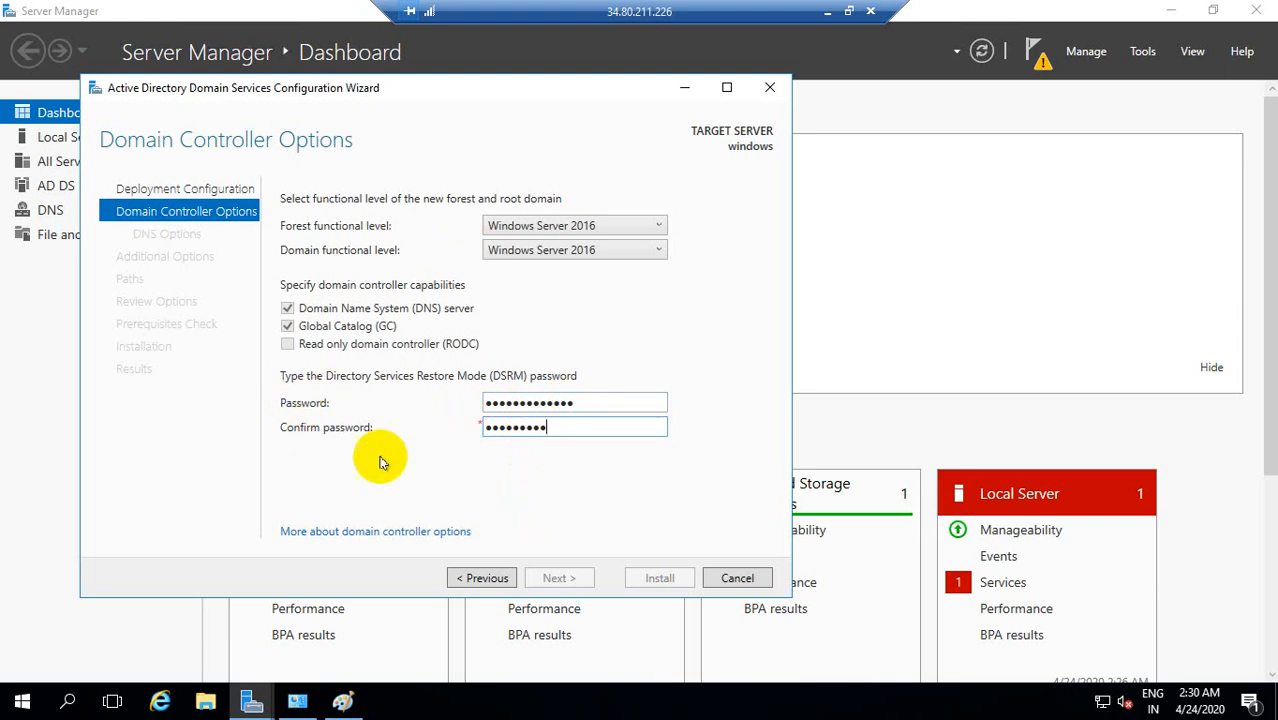
left_click(552, 433)
left_click_drag(552, 427, 448, 434)
mouse_move(540, 427)
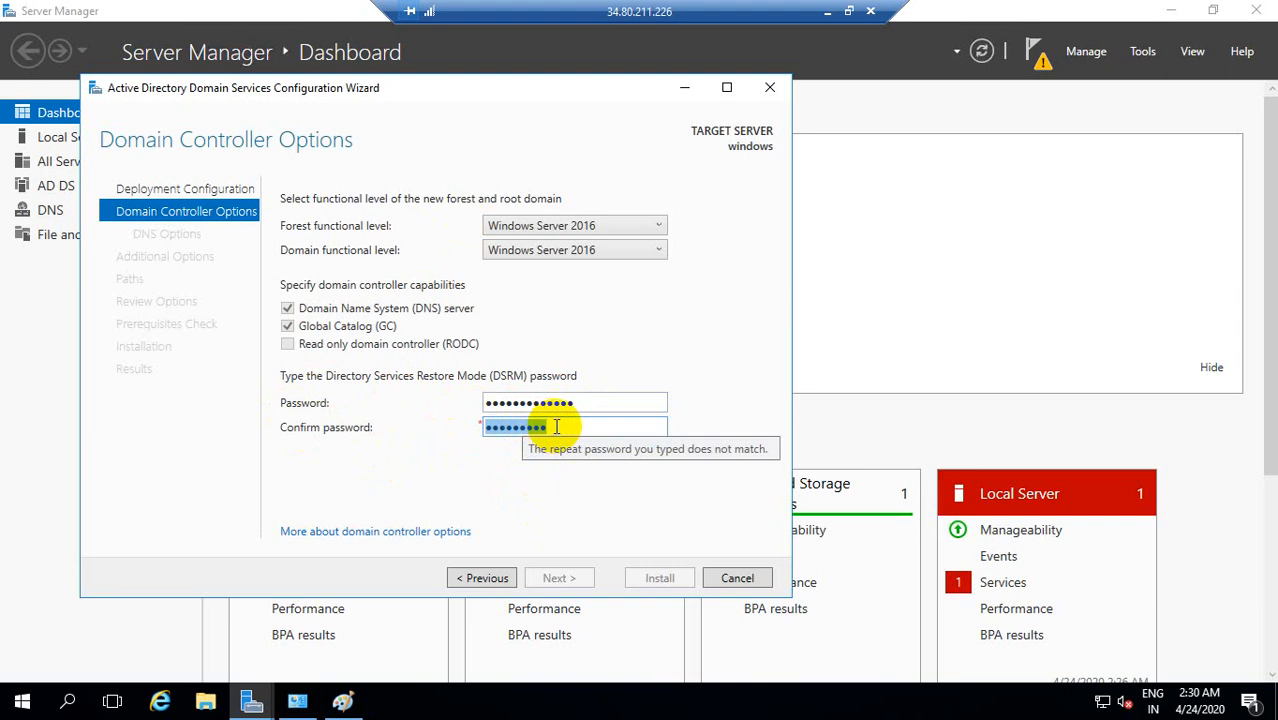
left_click(557, 427)
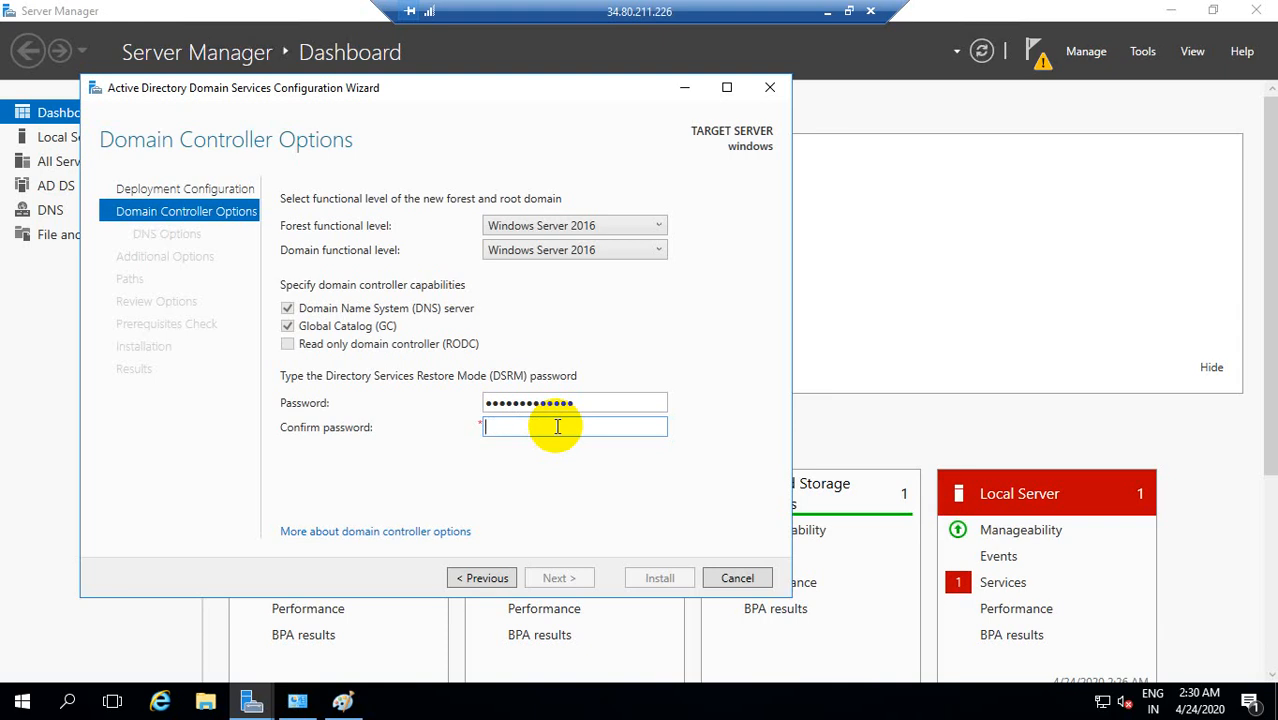
Step: Clear the Directory Services Restore Mode password and try entering it again with its confirmation
left_click_drag(599, 401, 434, 399)
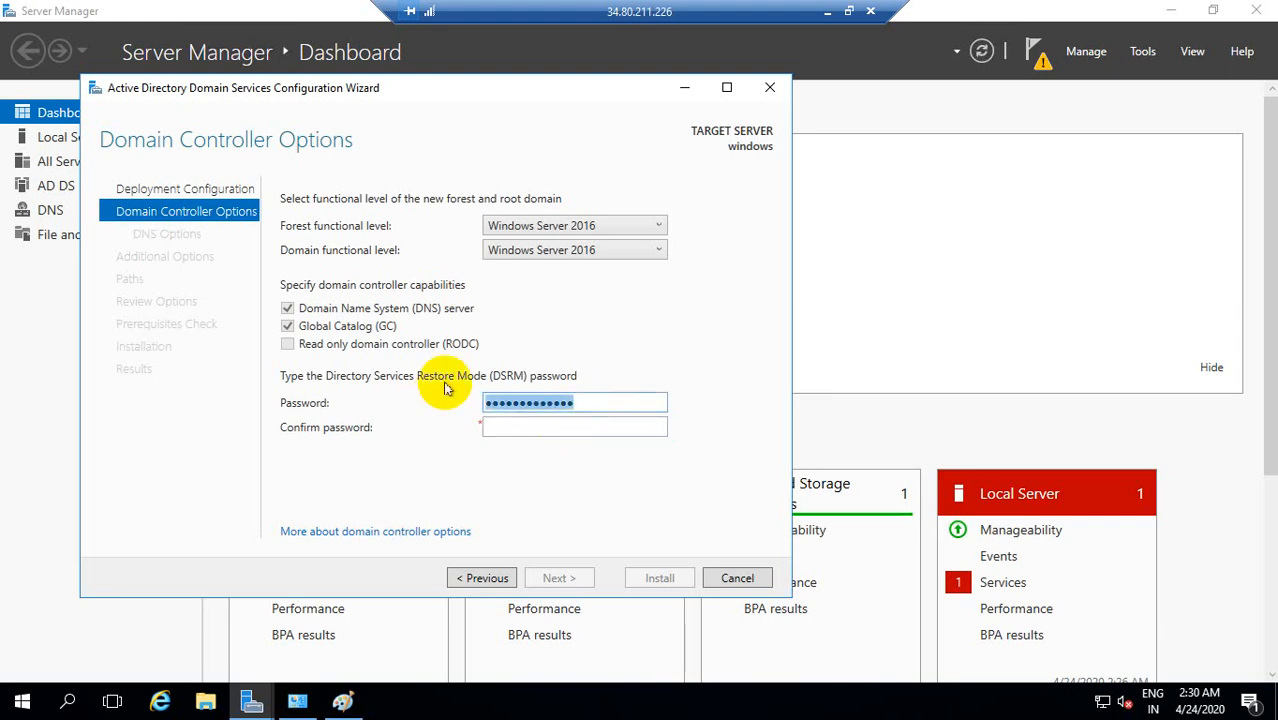
key("BackSpace")
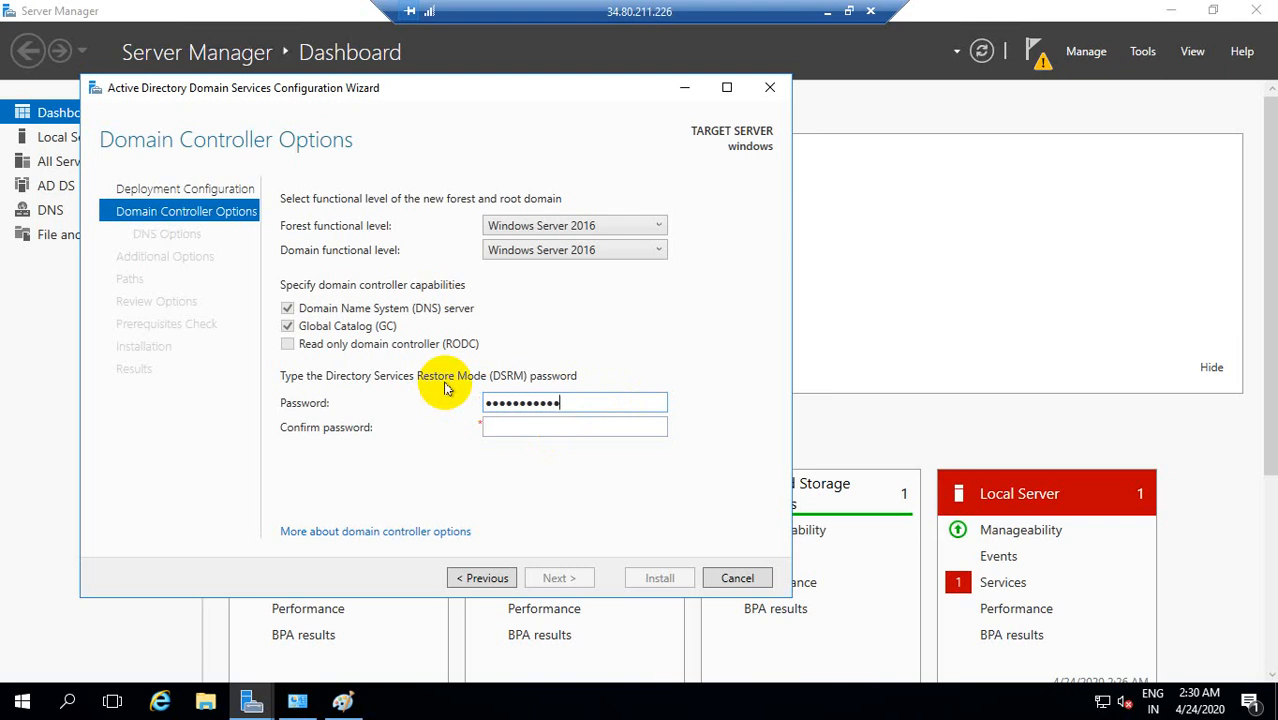
type("•••••••••••••")
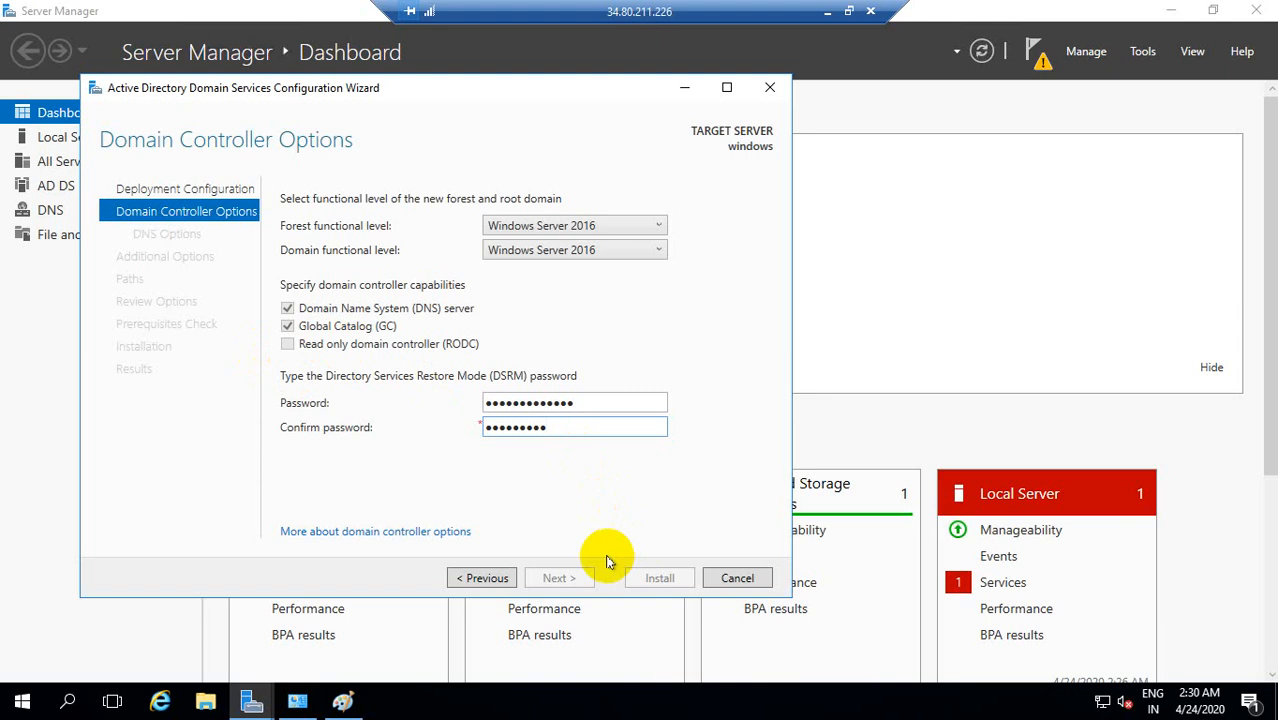
left_click(385, 535)
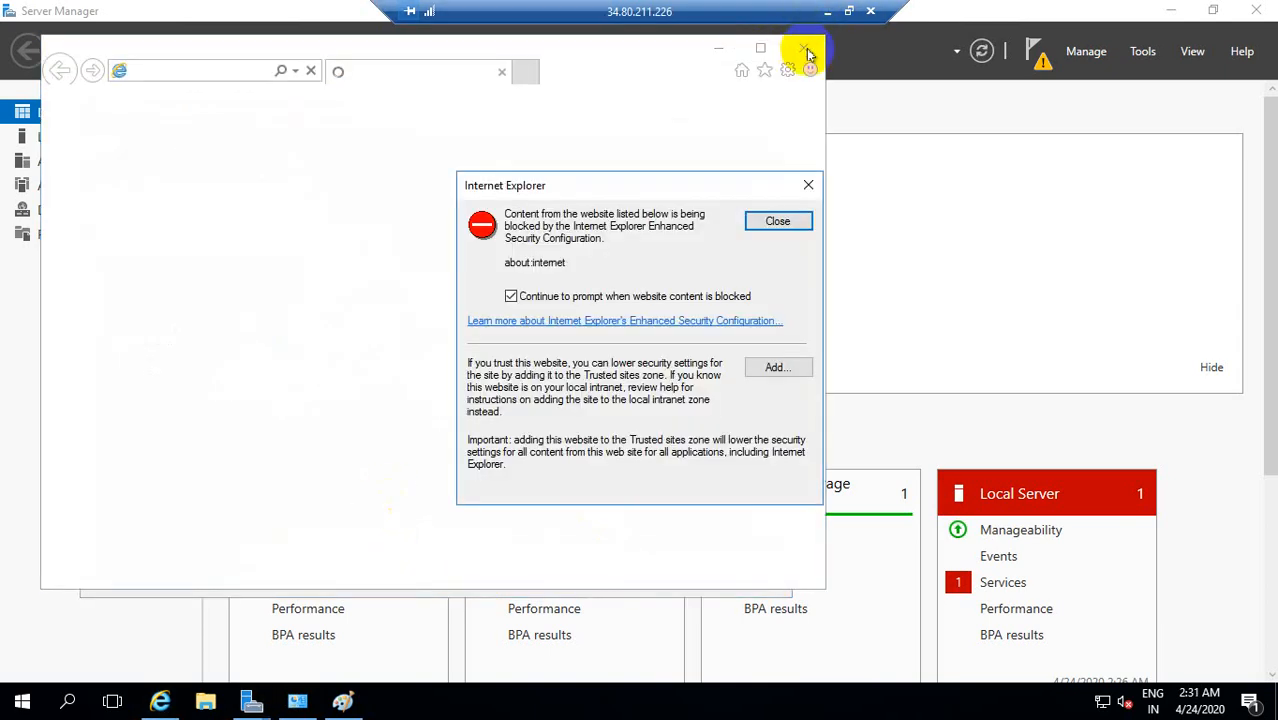
left_click(808, 185)
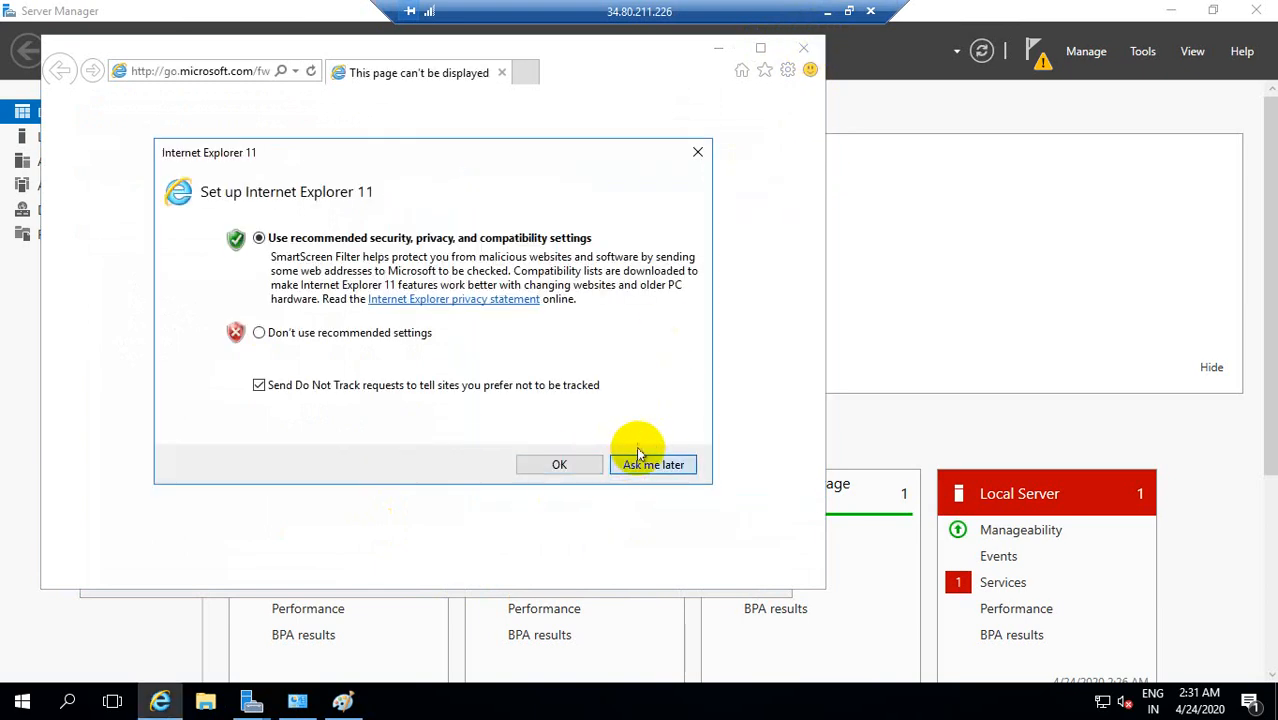
left_click(640, 458)
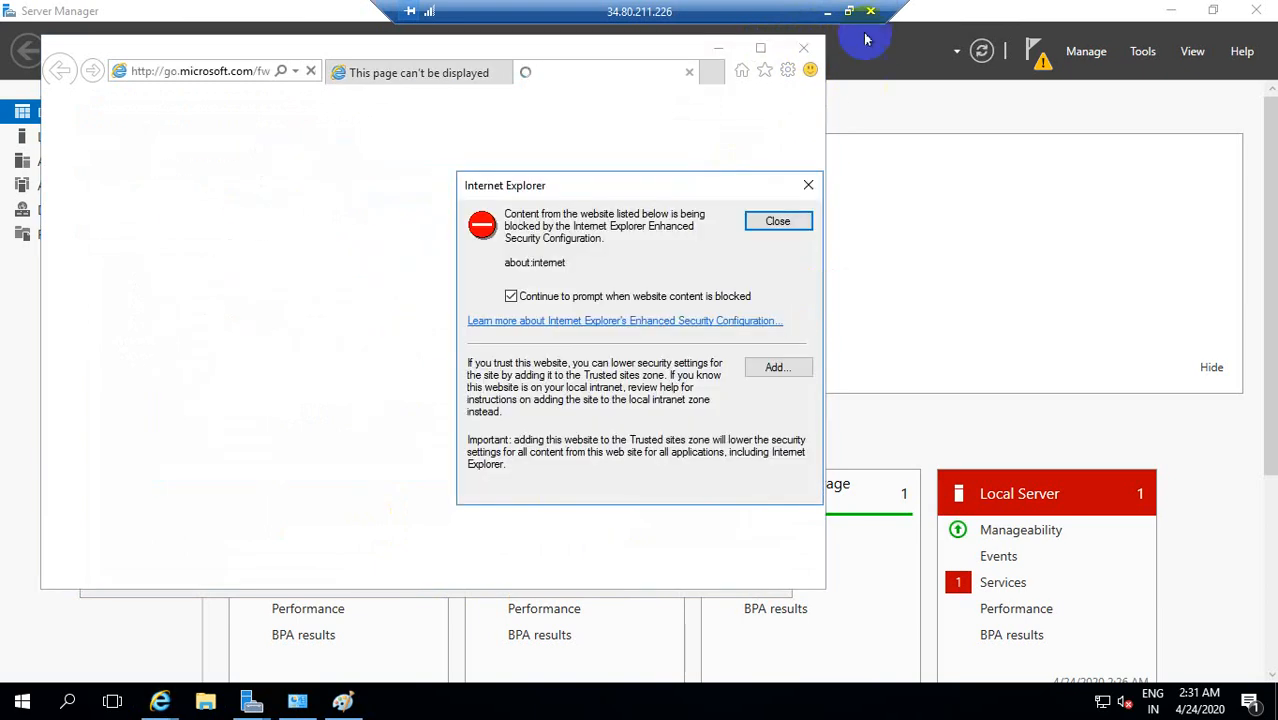
left_click(778, 221)
left_click(804, 49)
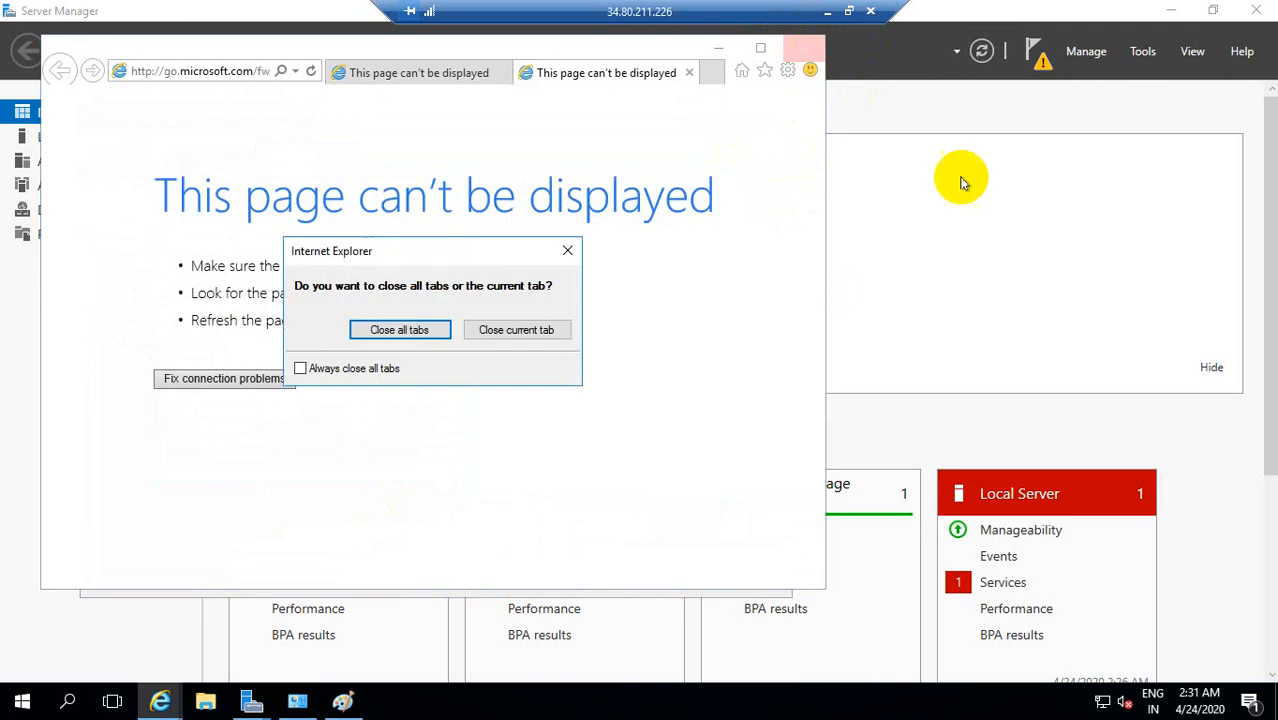
left_click(516, 333)
left_click(805, 48)
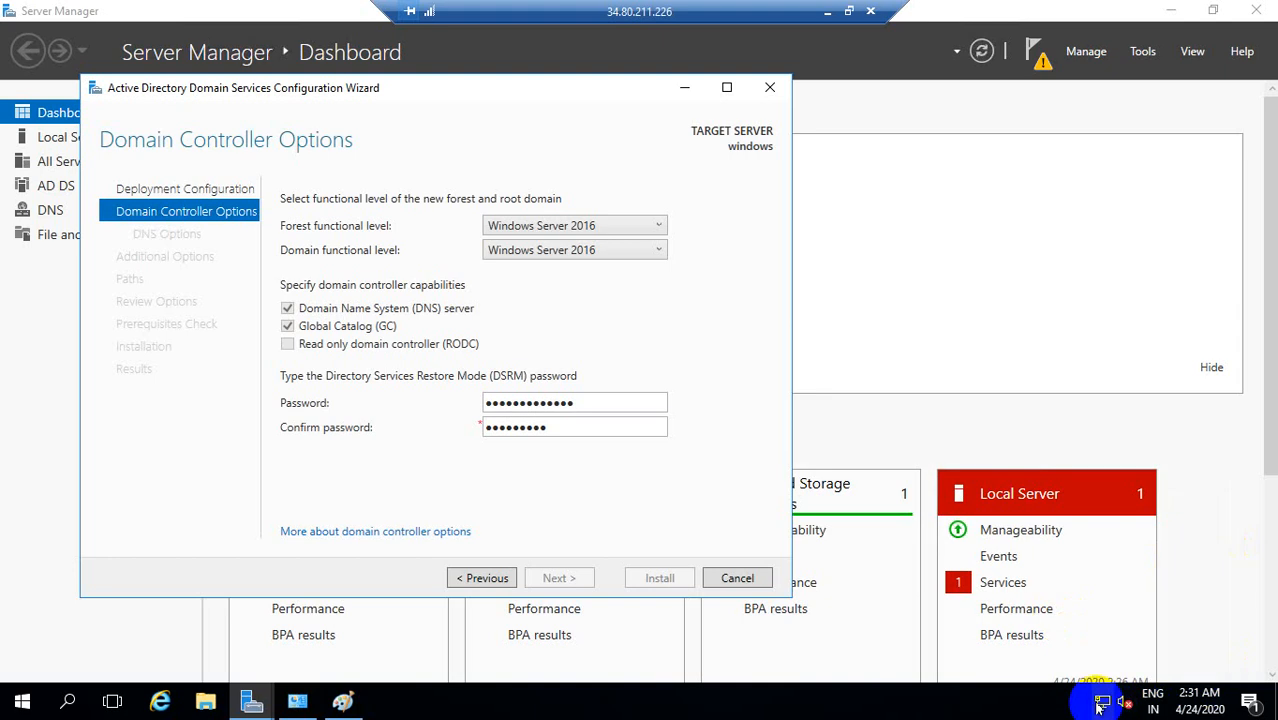
Step: Take the remote session out of full screen, re-enter the DSRM password with matching confirmation, and continue to DNS Options
left_click(848, 11)
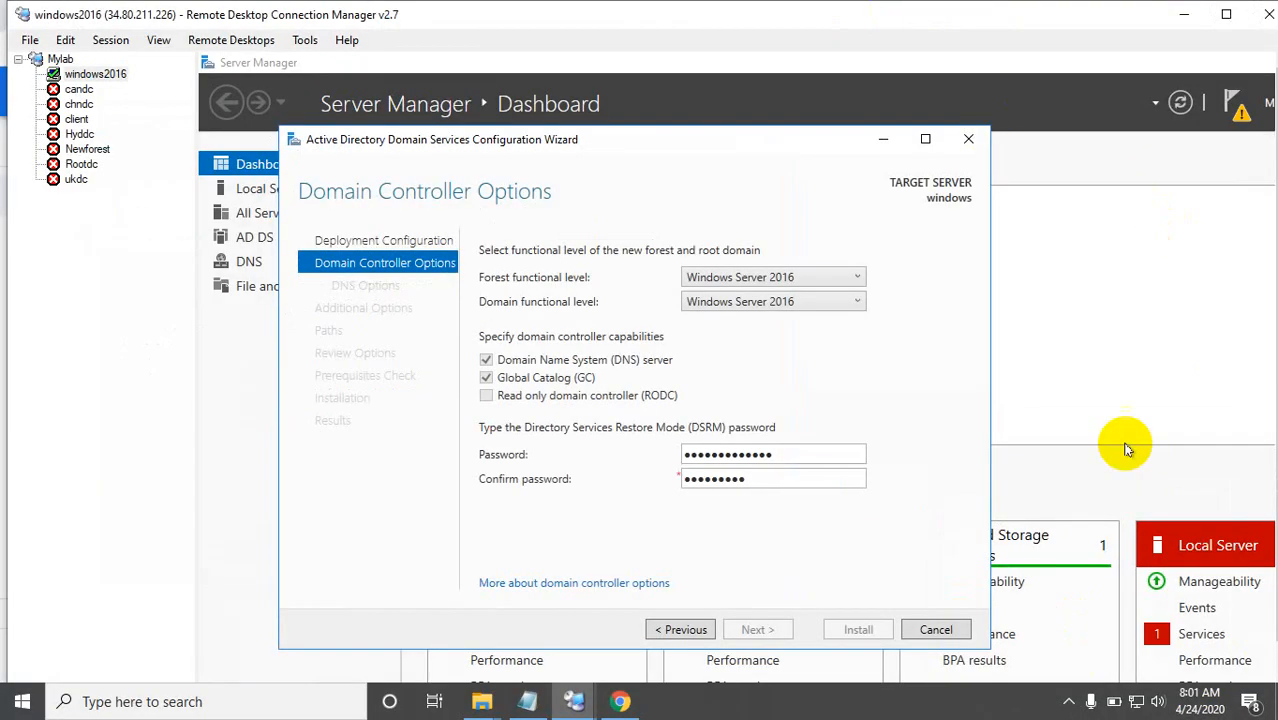
left_click(1072, 702)
left_click(1031, 703)
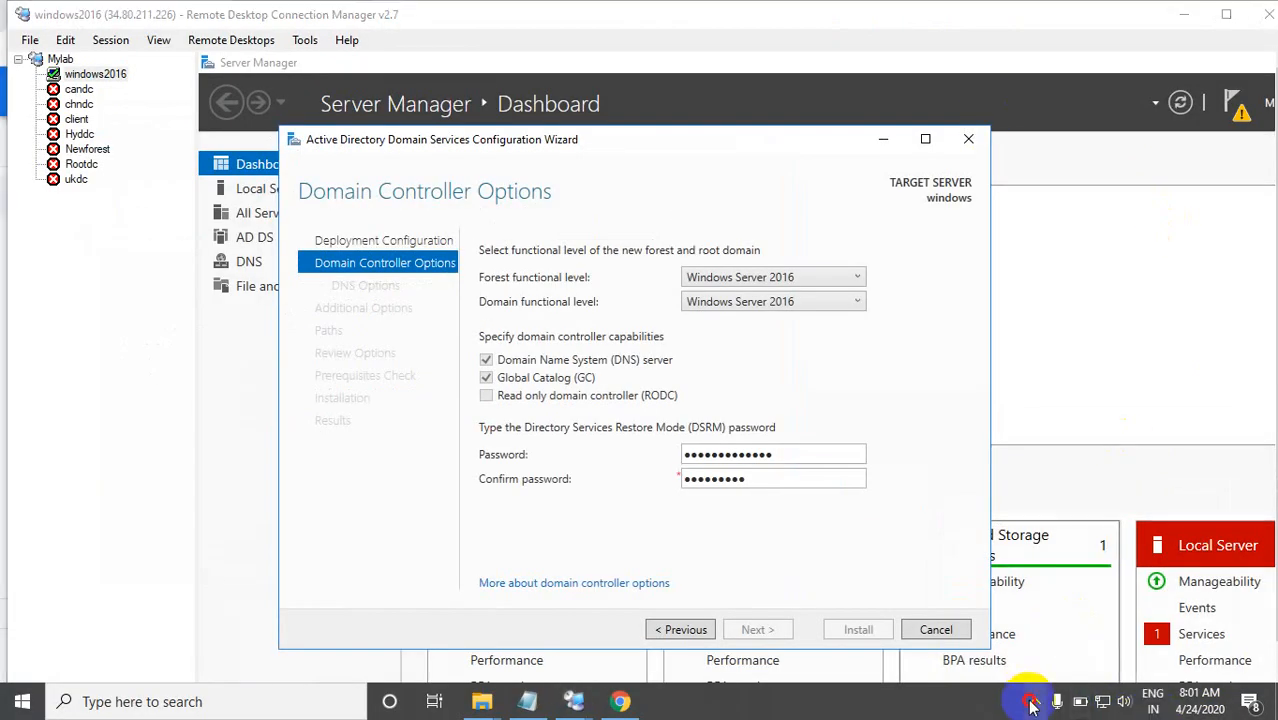
left_click(762, 480)
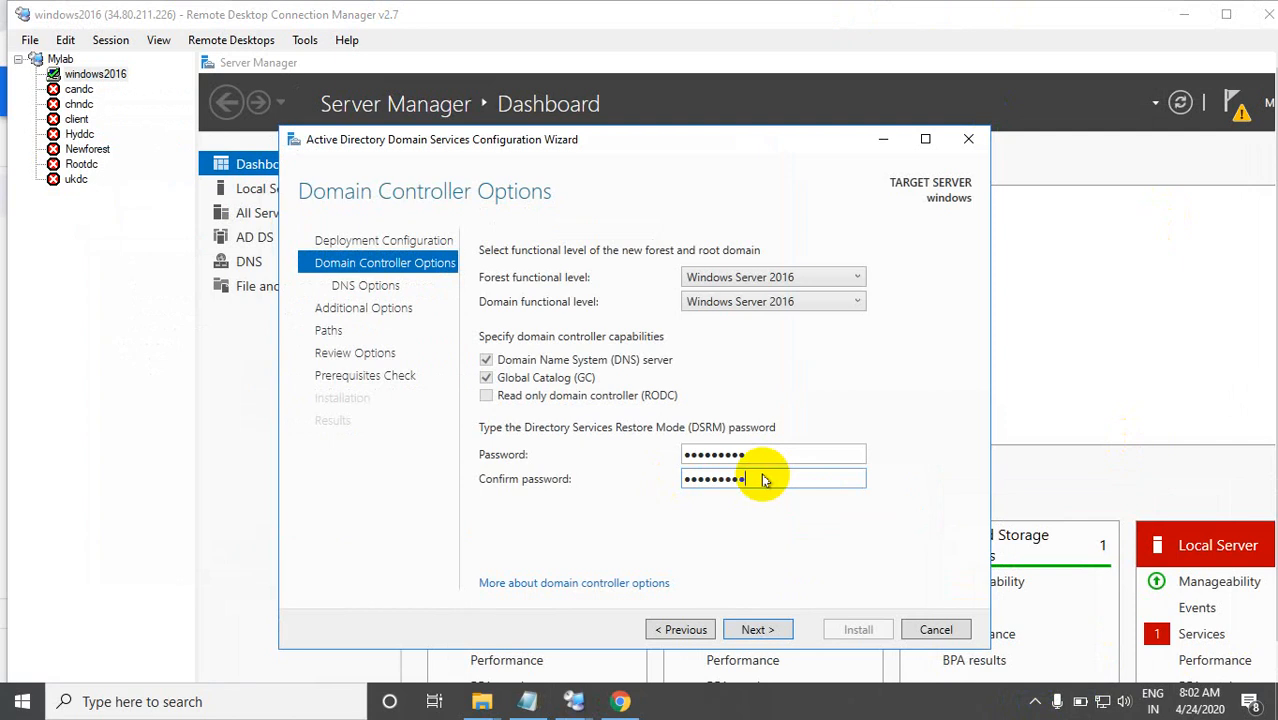
left_click(755, 453)
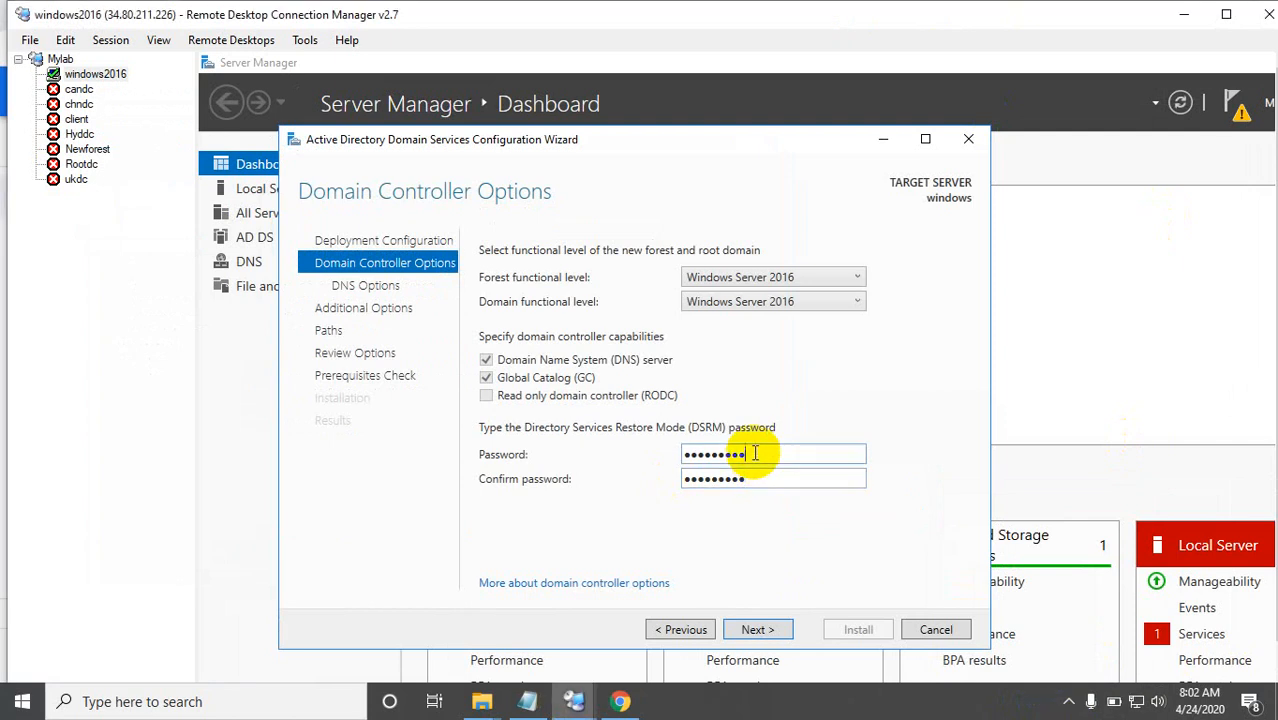
left_click(748, 476)
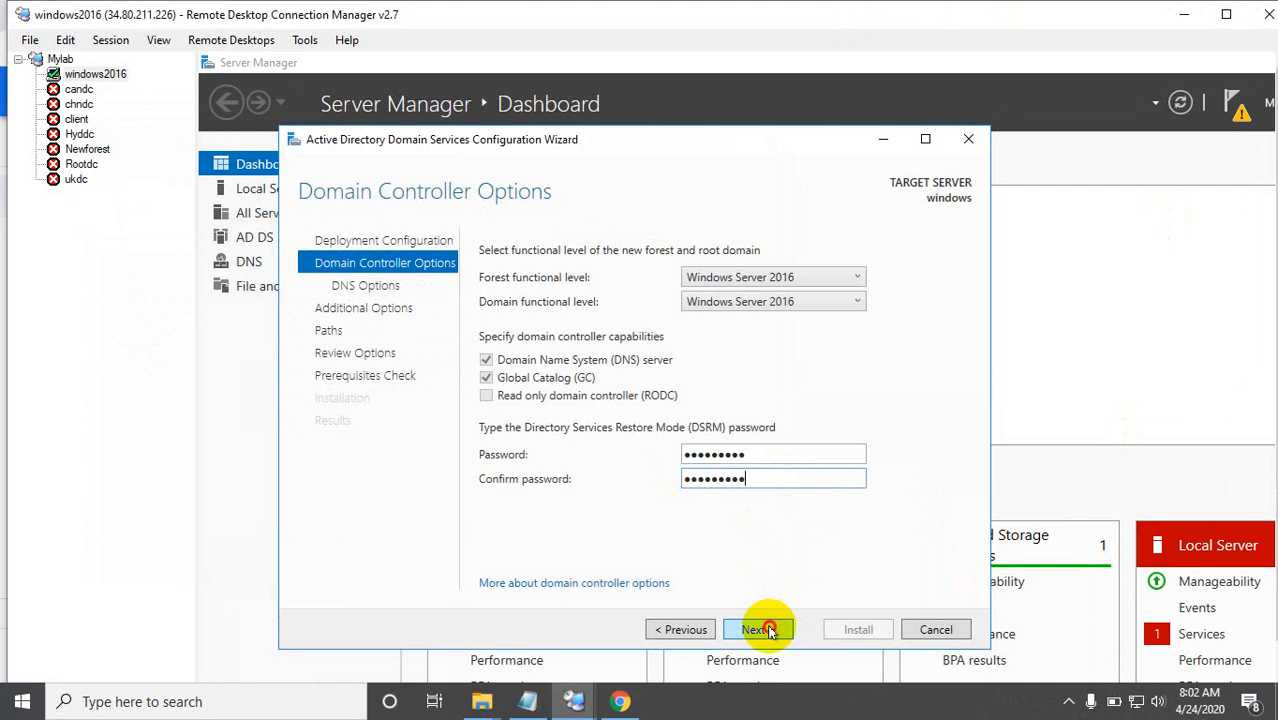
left_click(770, 630)
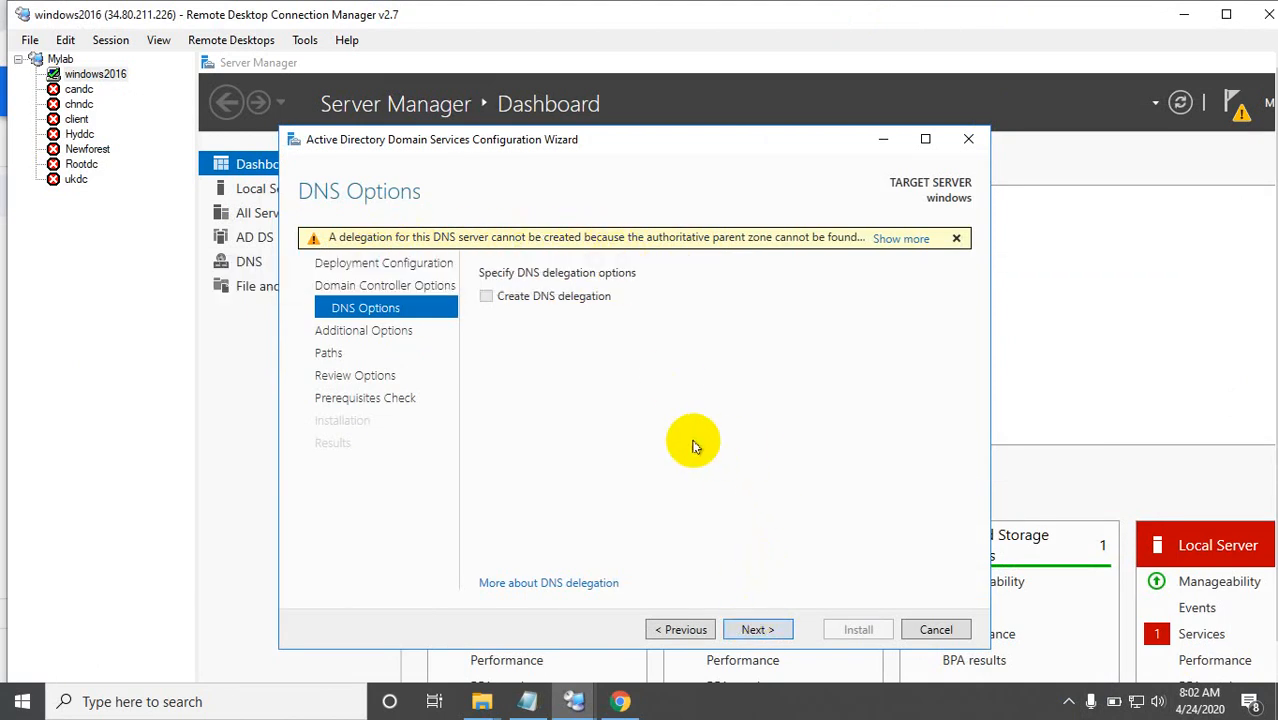
Step: Leave DNS delegation off, keep the NetBIOS domain name WIN2016 and the default AD DS folder paths, and continue to Review Options
left_click(757, 628)
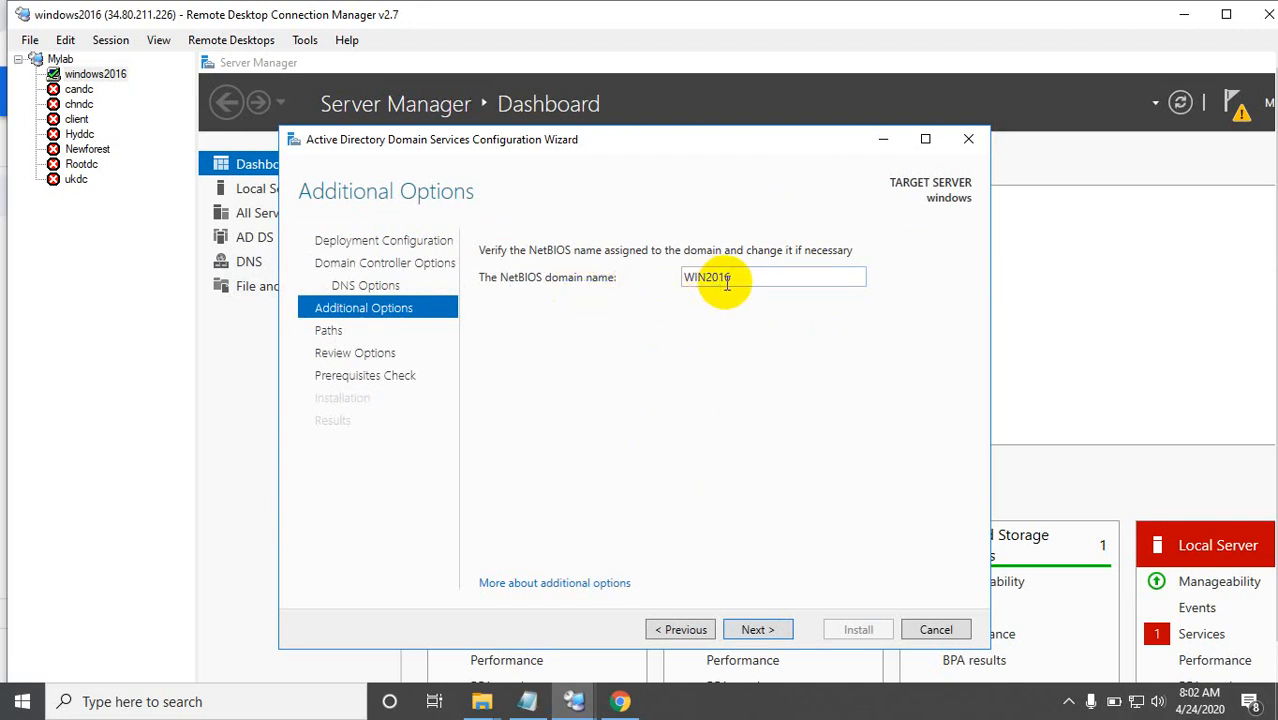
left_click(752, 630)
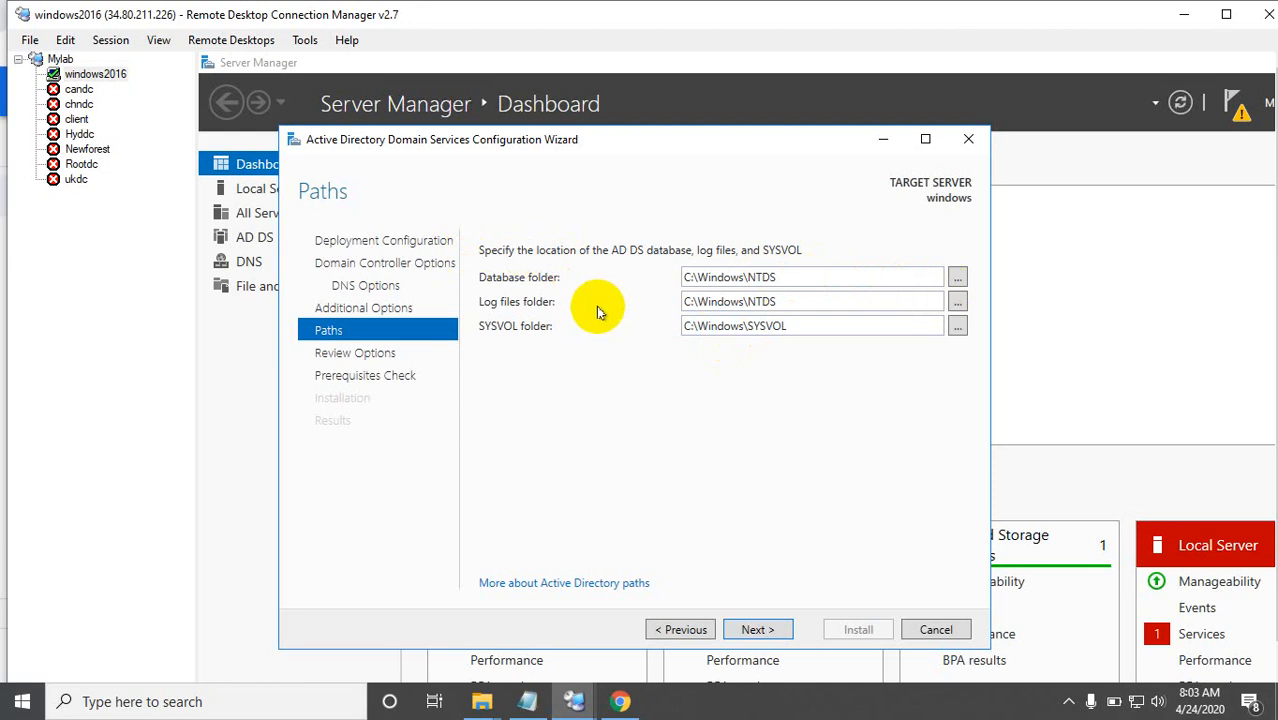
left_click(756, 629)
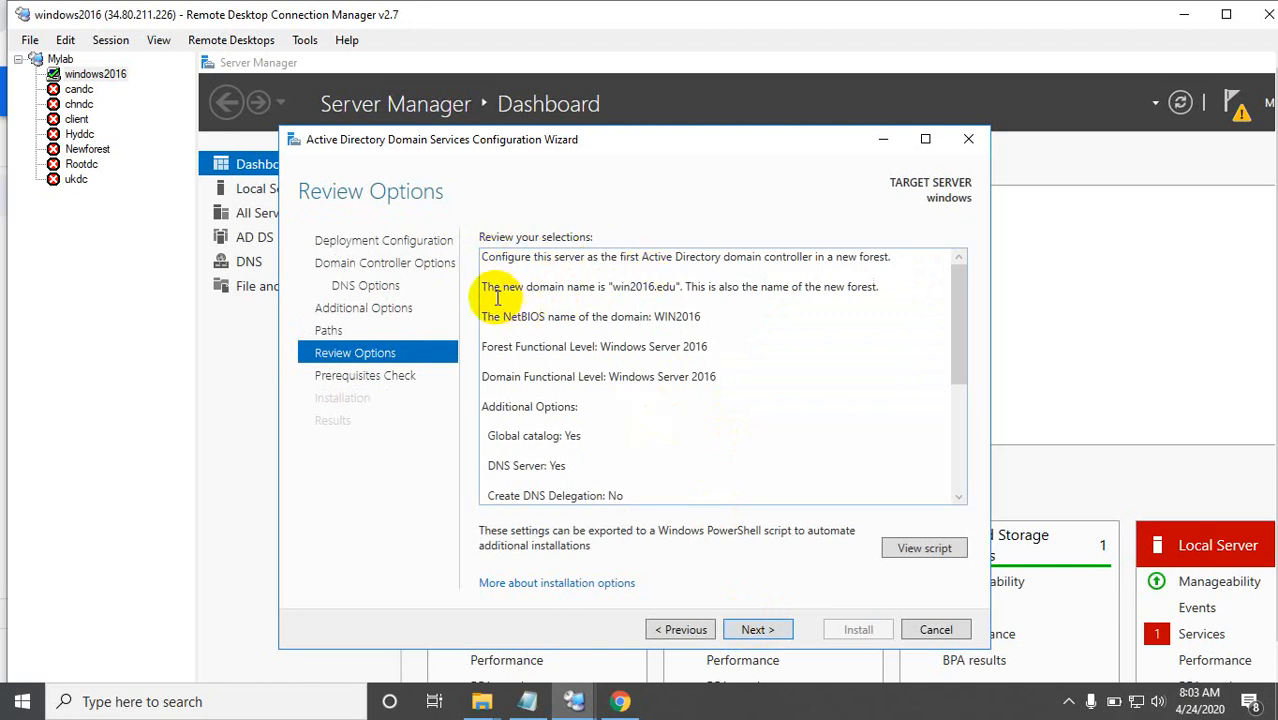
Step: Review the new forest selections, run the prerequisites check, and start the Active Directory Domain Services installation
left_click(650, 288)
key("ctrl+a")
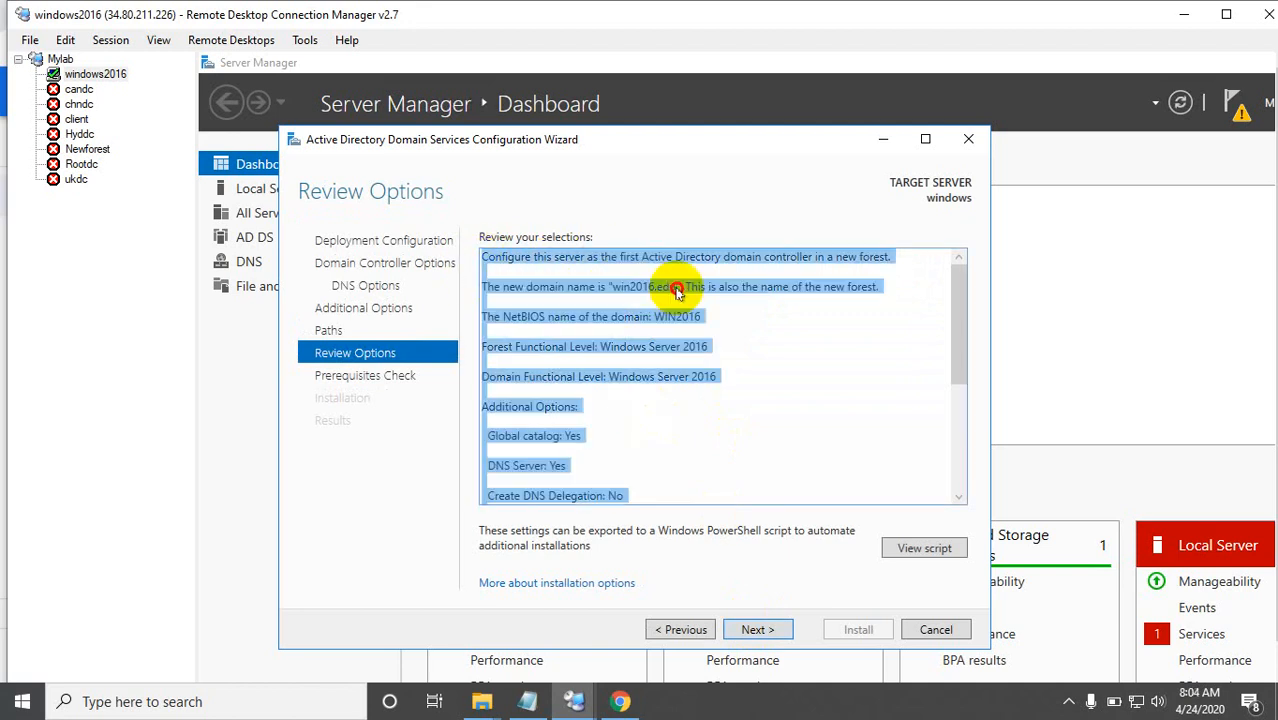
left_click(718, 318)
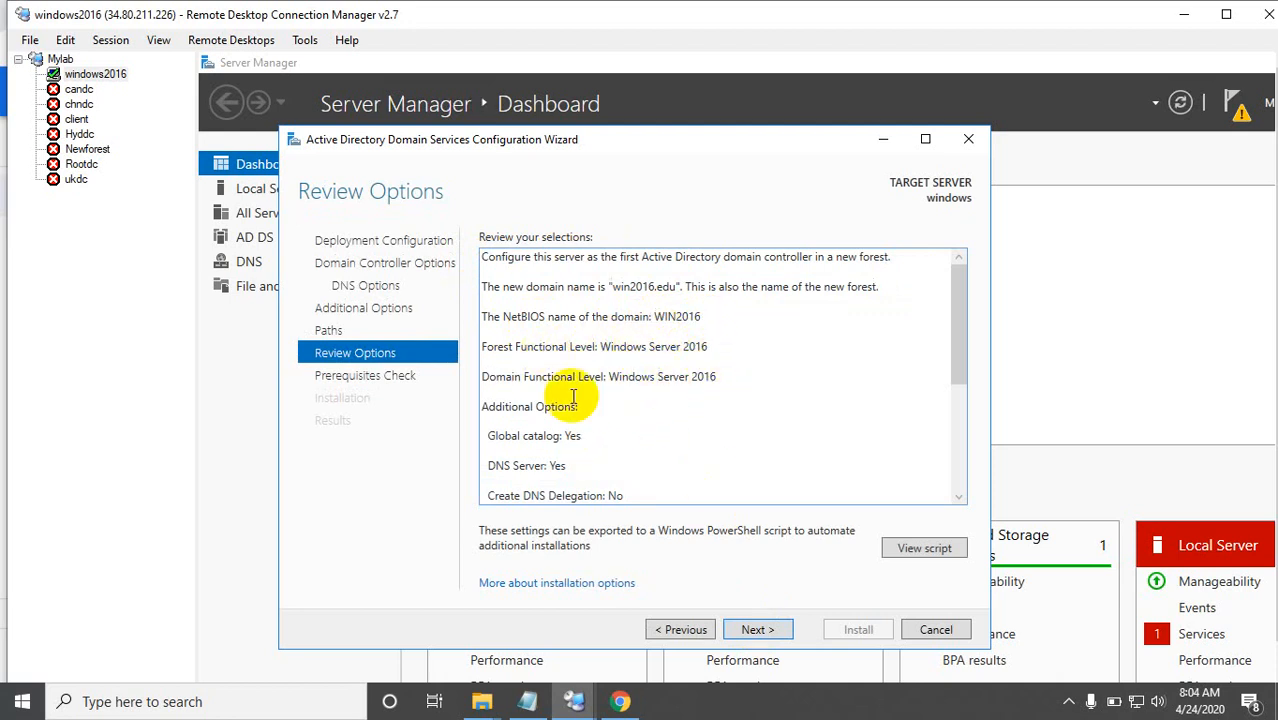
left_click(748, 631)
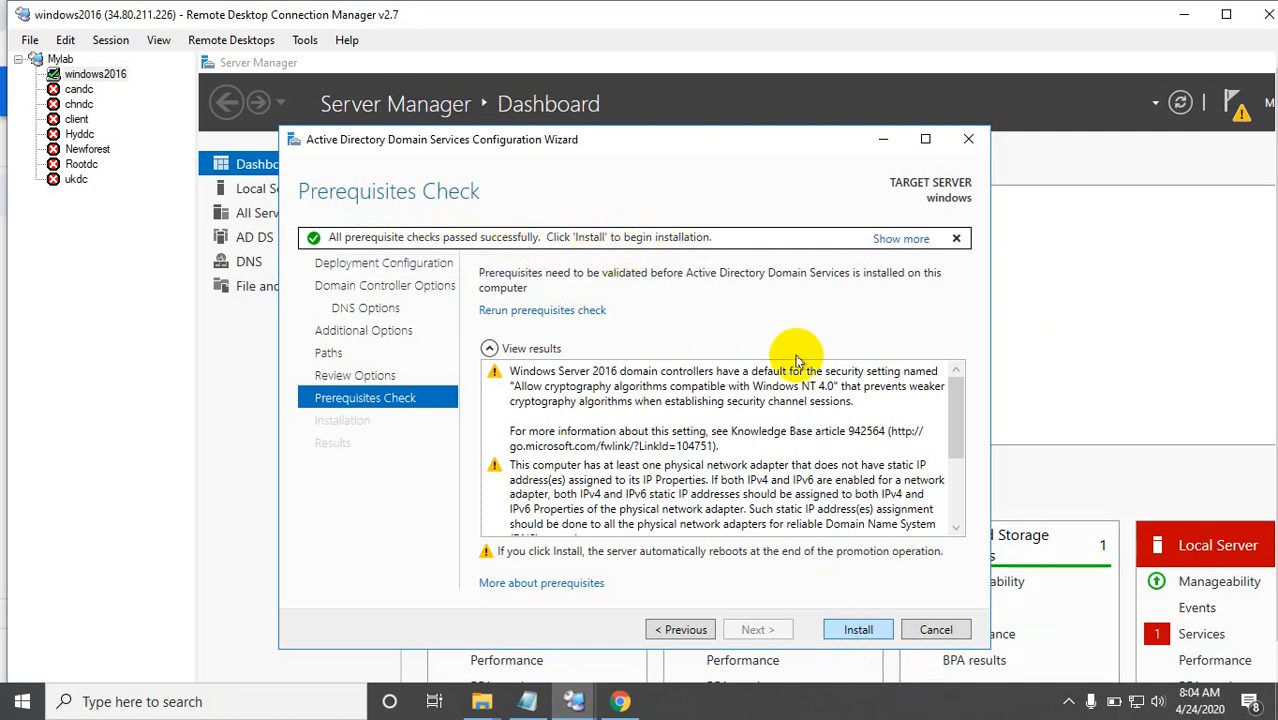
left_click(862, 630)
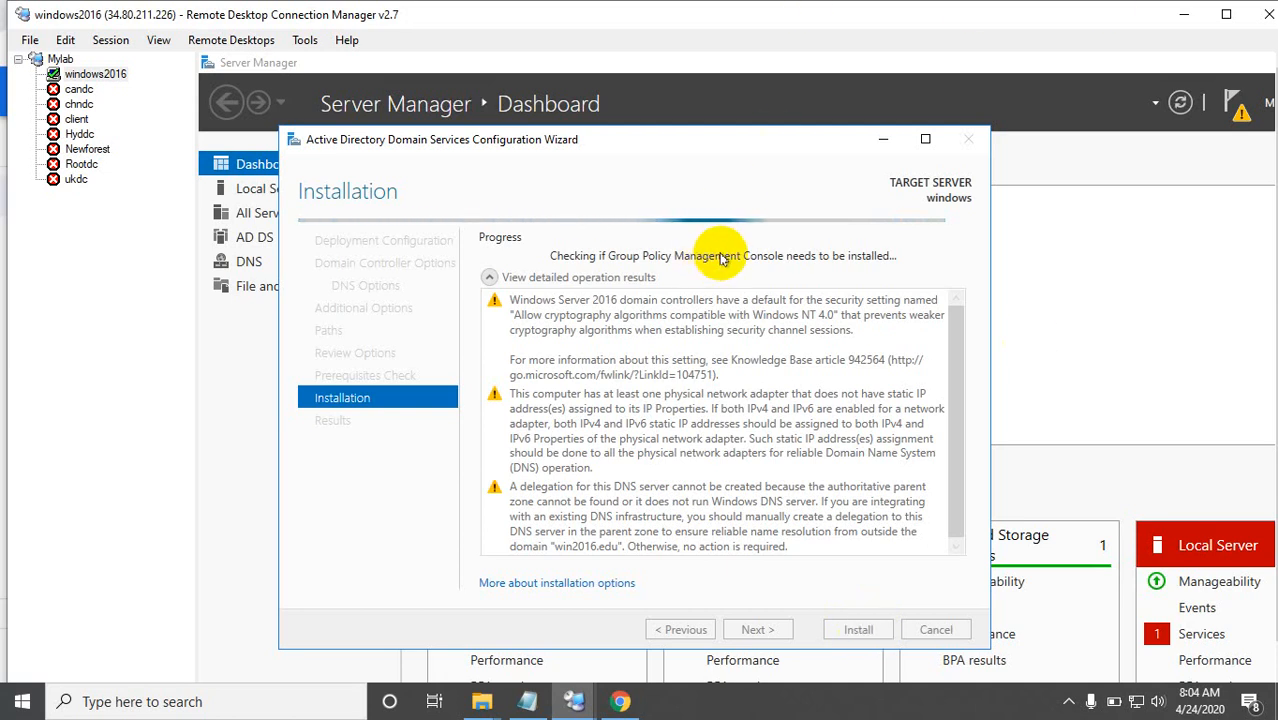
Step: Dismiss the sign-out notice for the server restart once the domain controller promotion is complete
left_click(1072, 709)
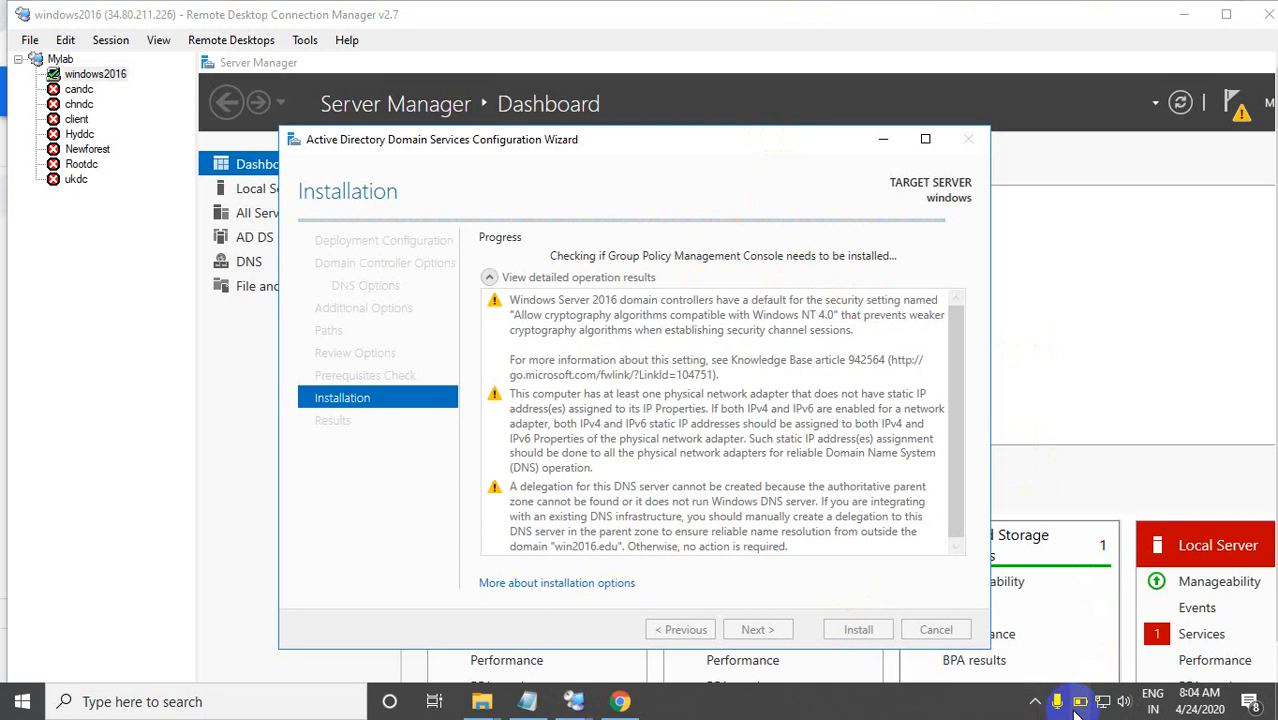
left_click(1035, 701)
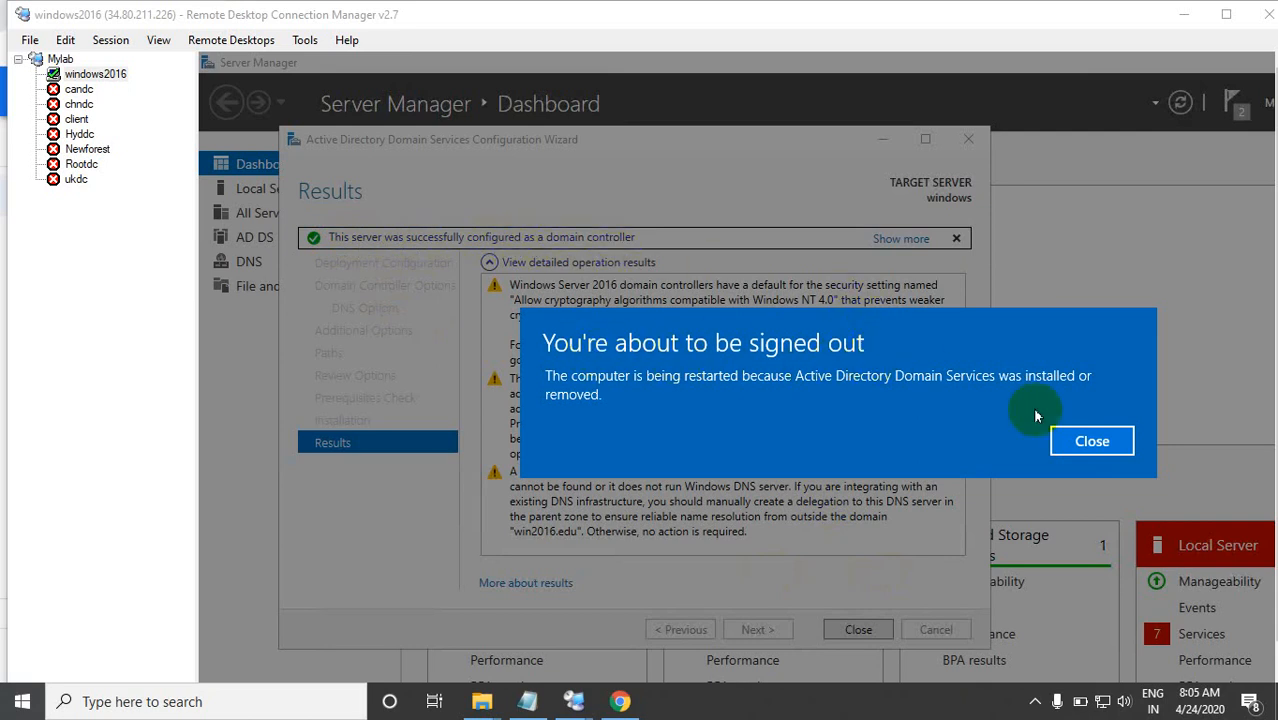
left_click(1066, 440)
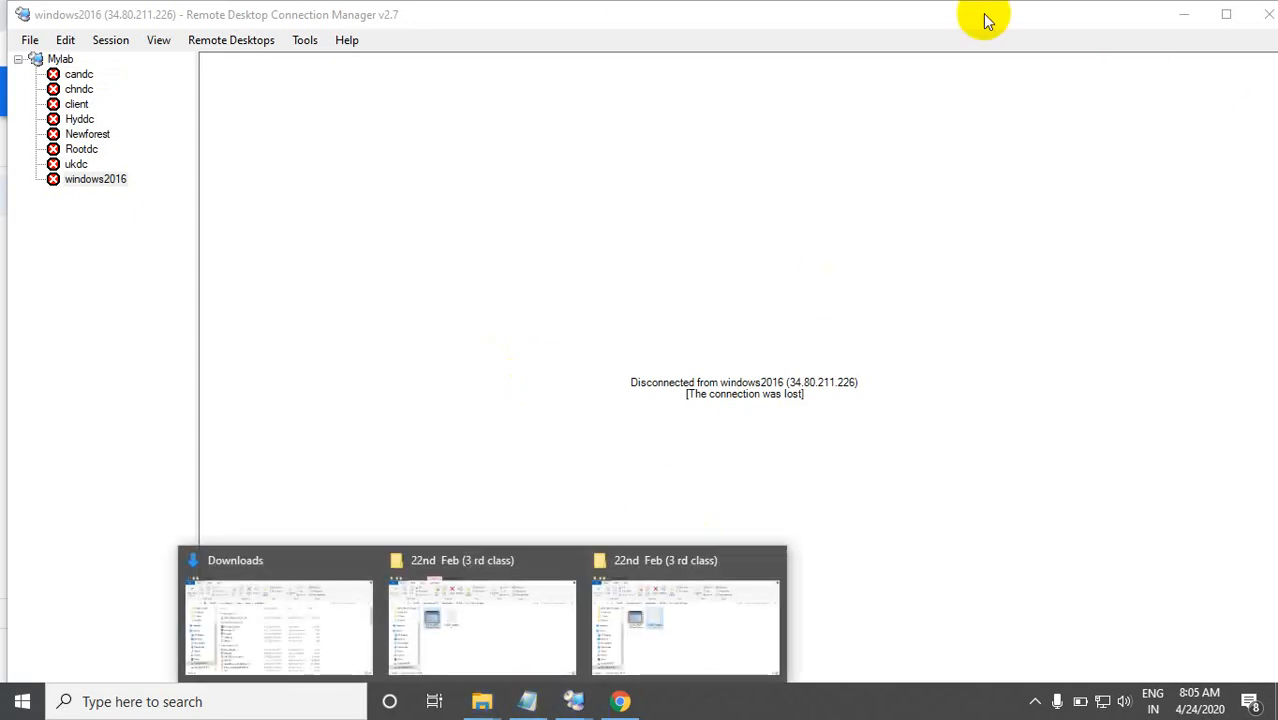
Step: Maximize the connection manager window, try to reconnect to the windows2016 server, and check its VM in the Google Cloud console
left_click(1227, 18)
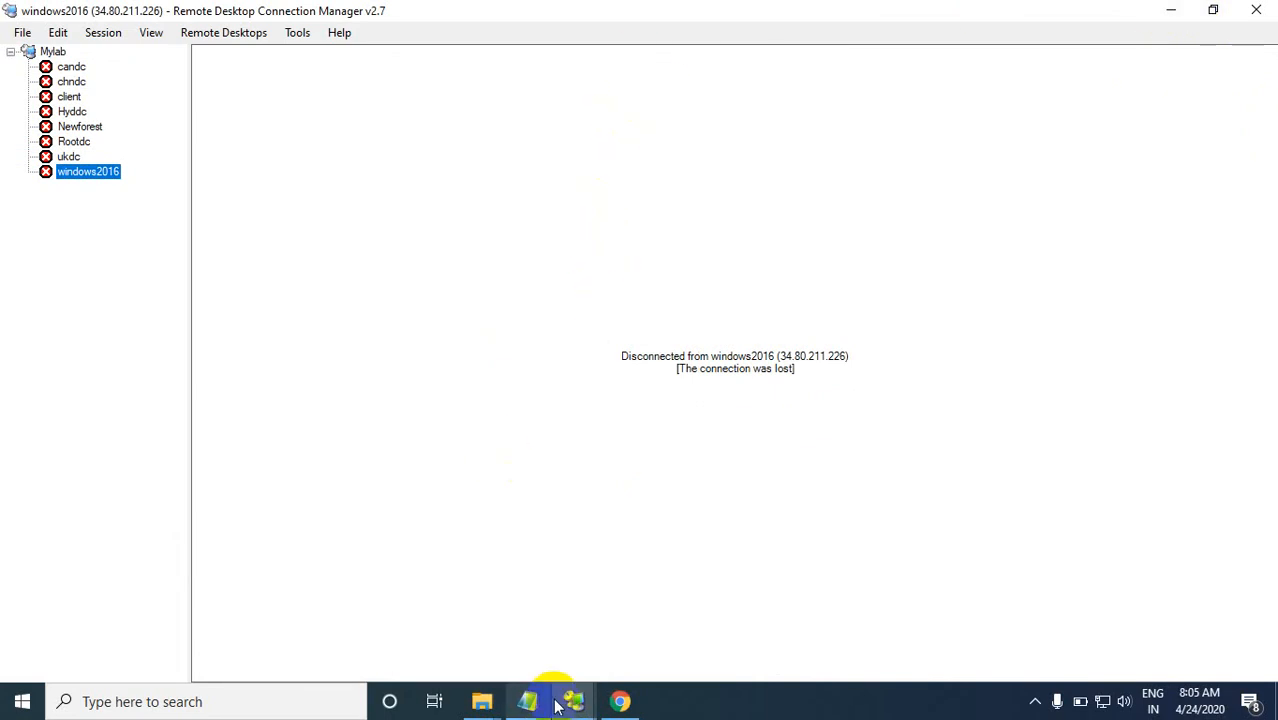
right_click(91, 177)
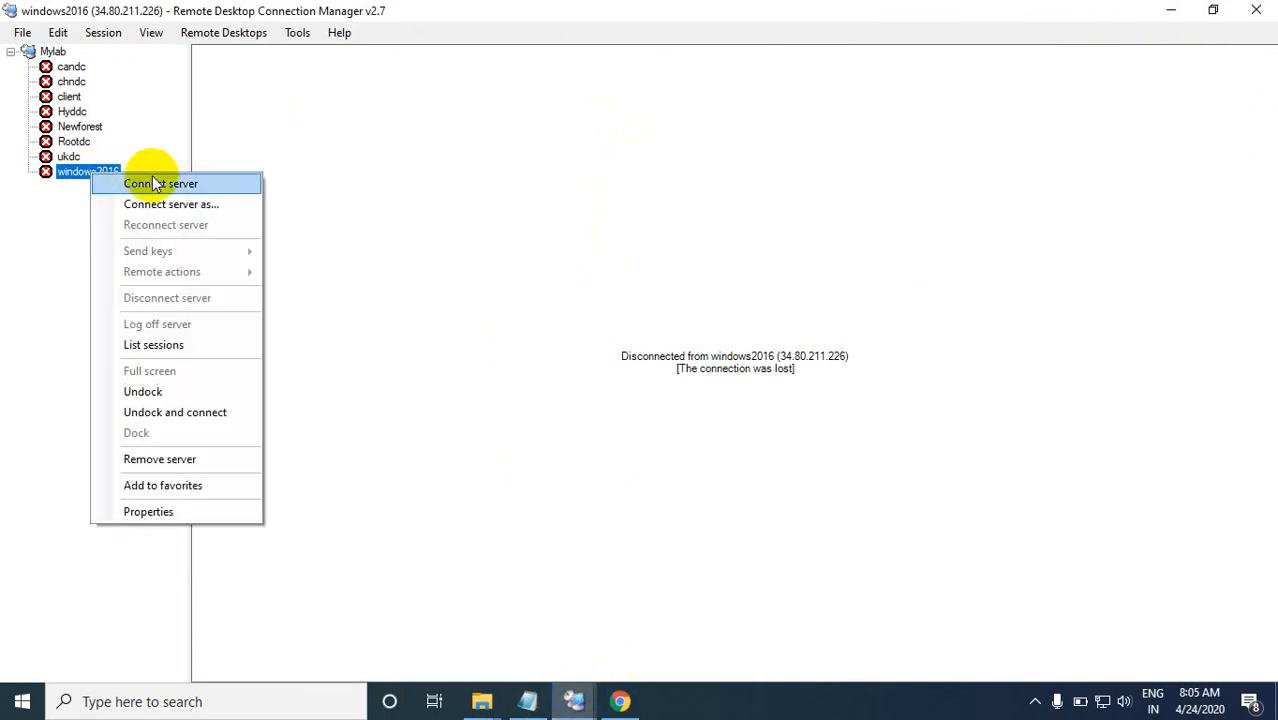
left_click(156, 180)
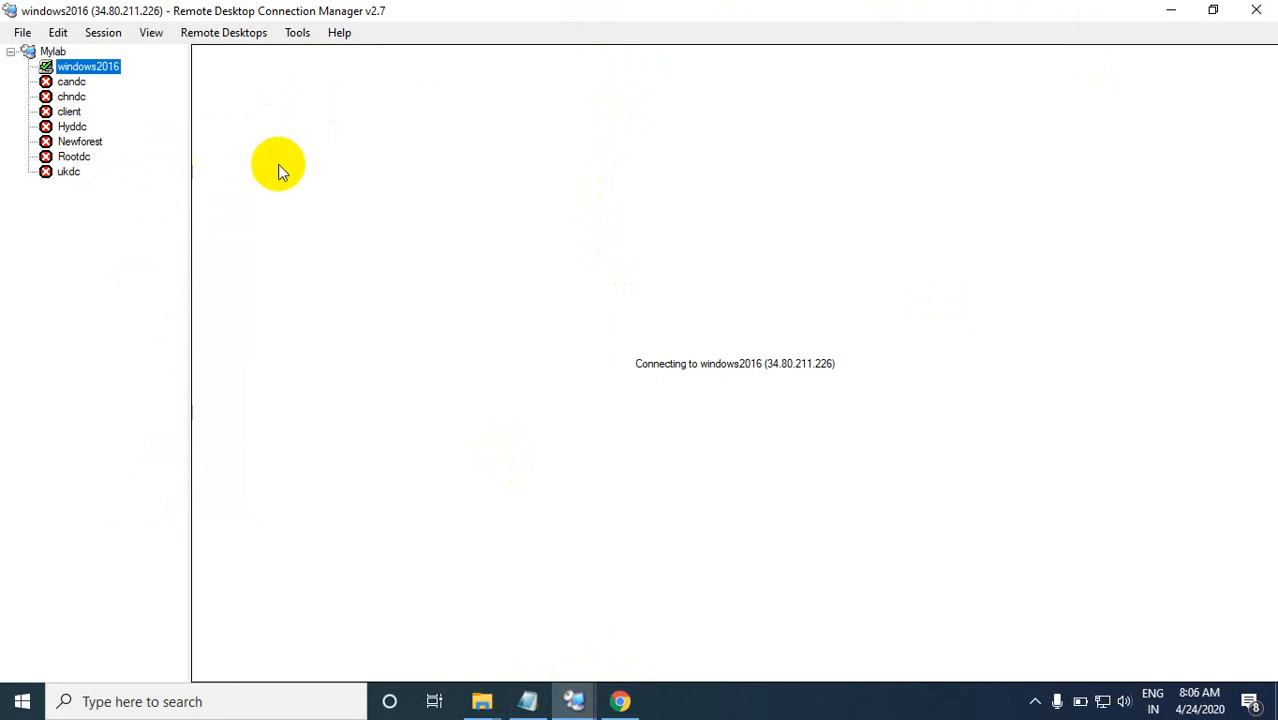
left_click(573, 701)
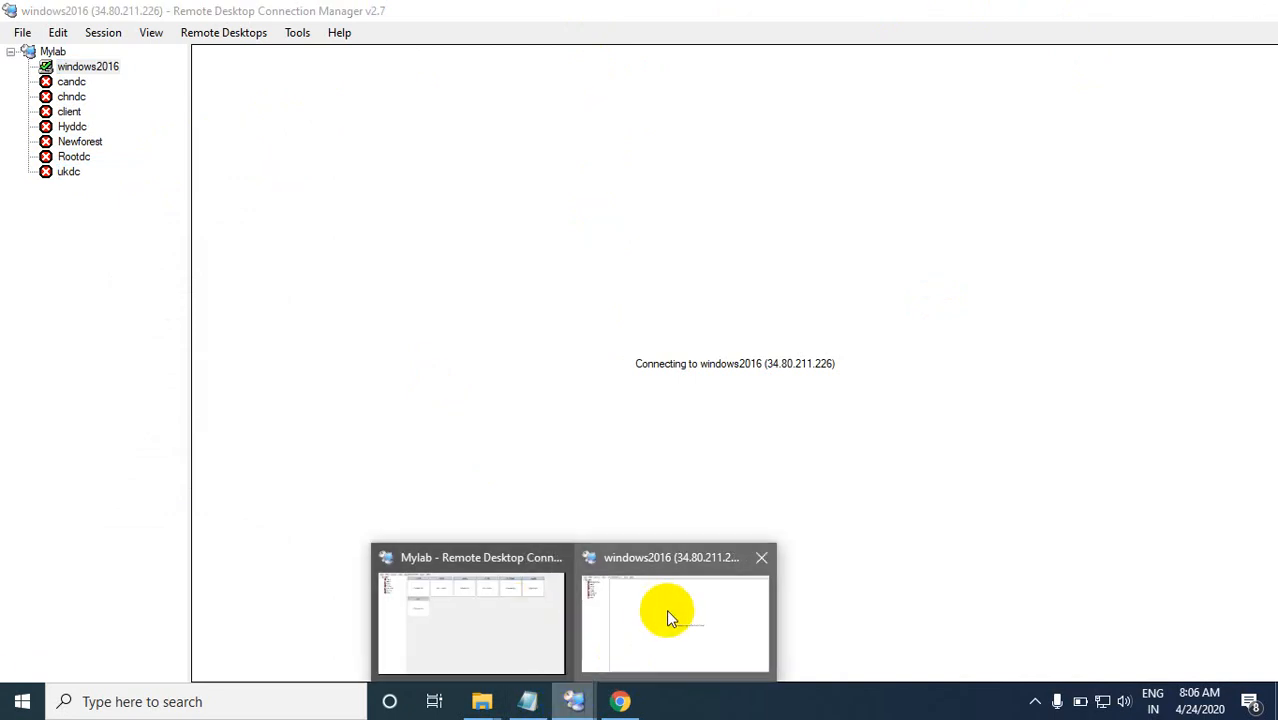
left_click(666, 609)
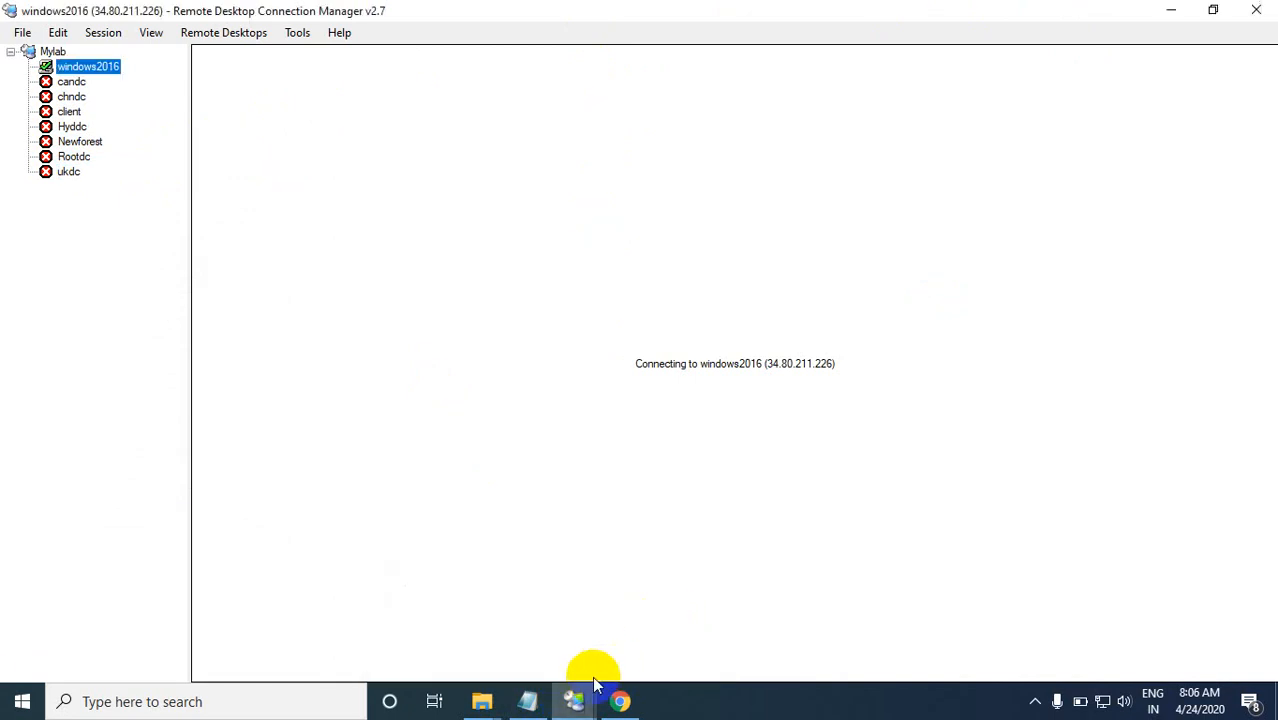
left_click(621, 701)
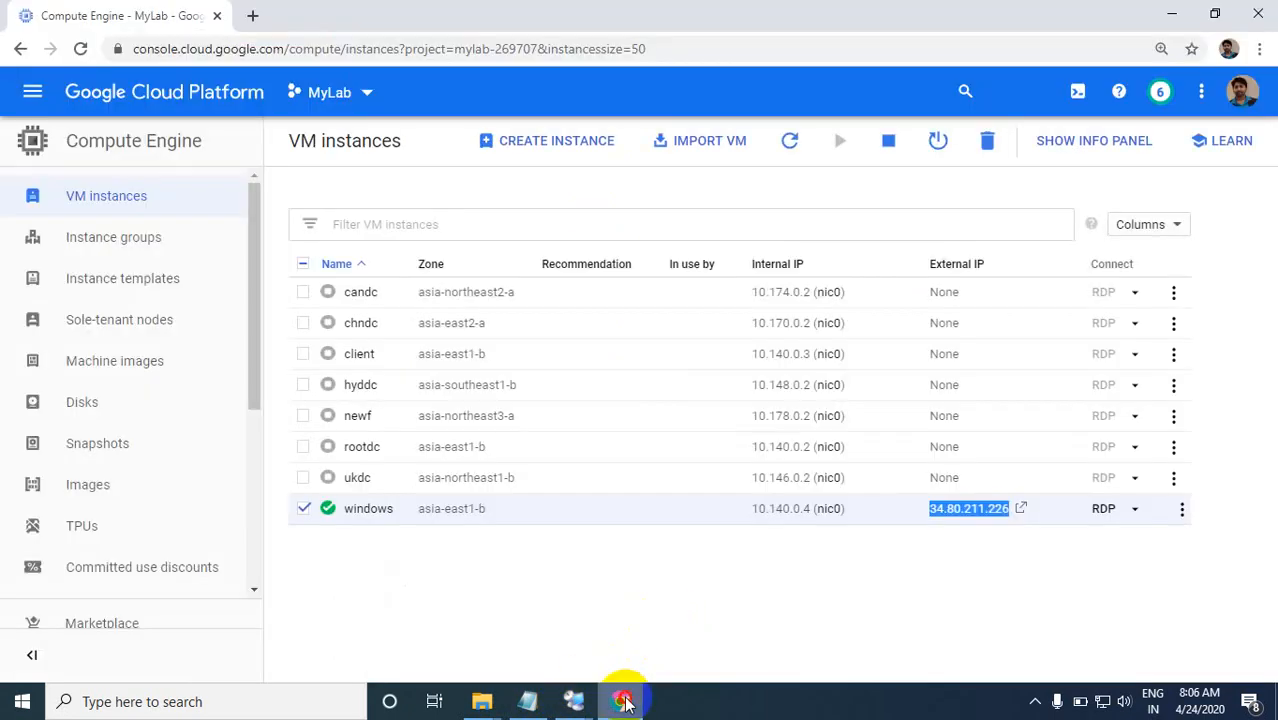
left_click(621, 701)
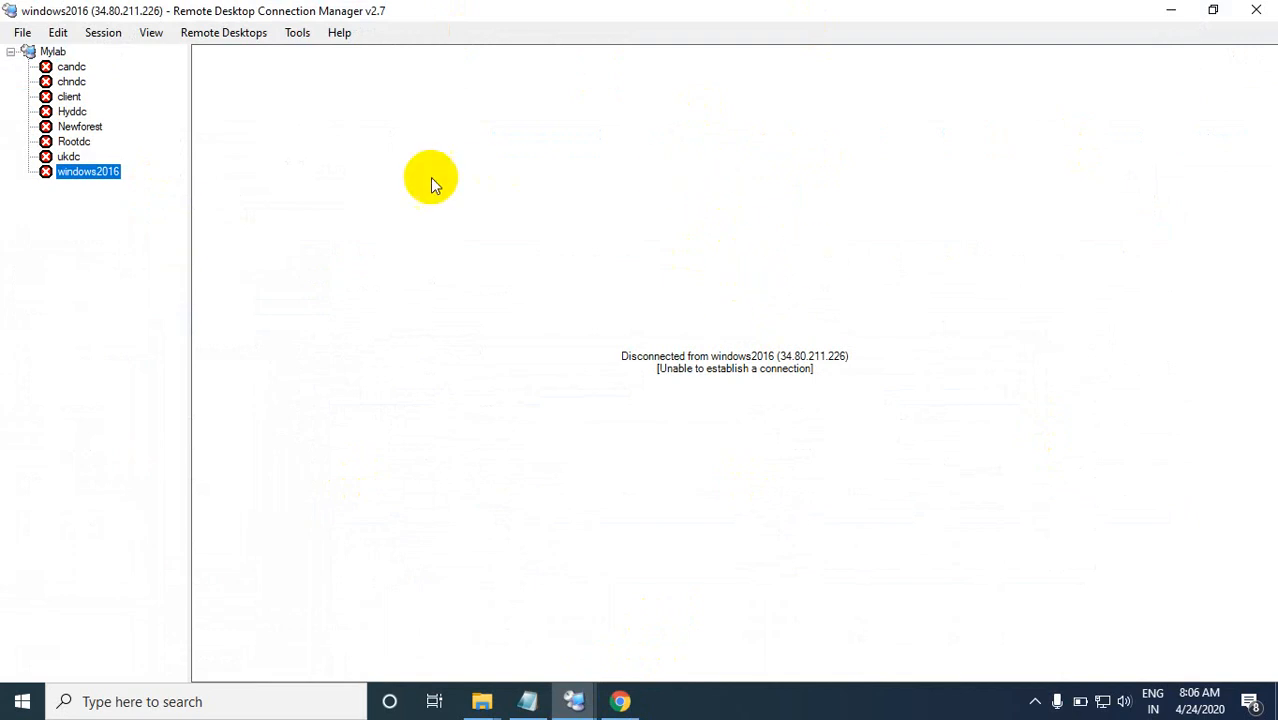
Step: Try connecting to windows2016 again, choosing to sign in with a different account
right_click(80, 173)
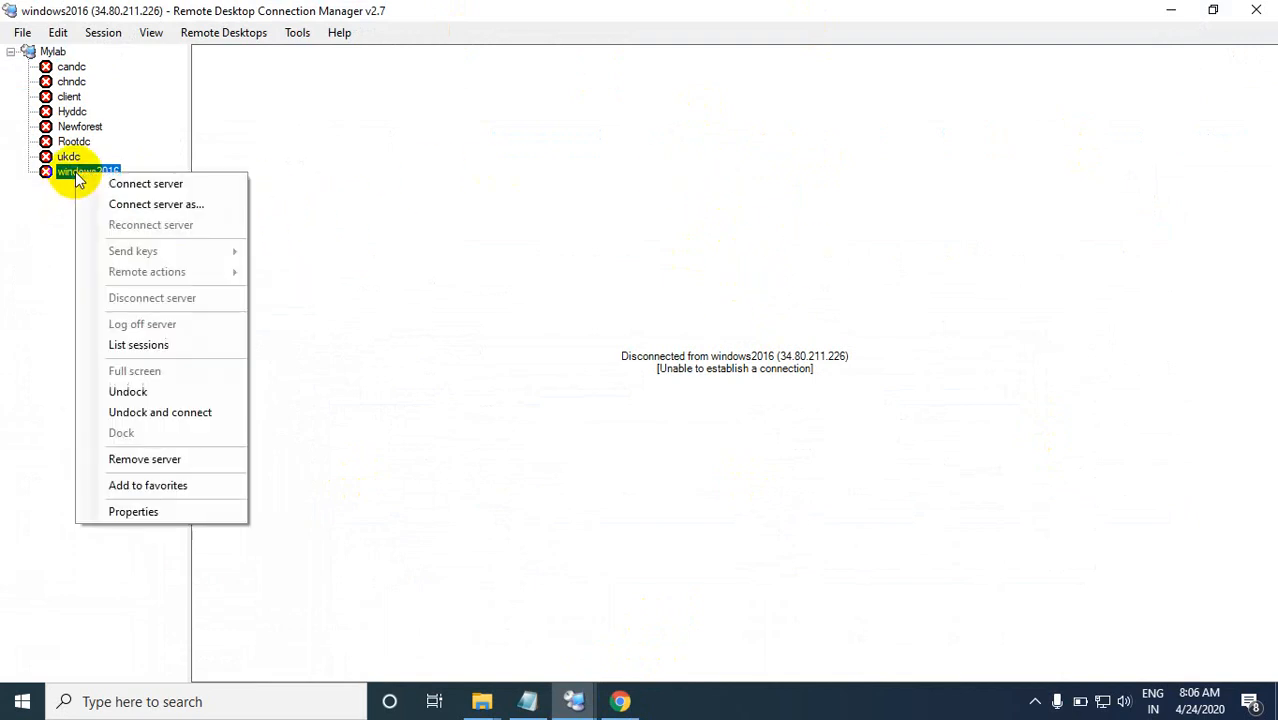
left_click(143, 205)
left_click(493, 20)
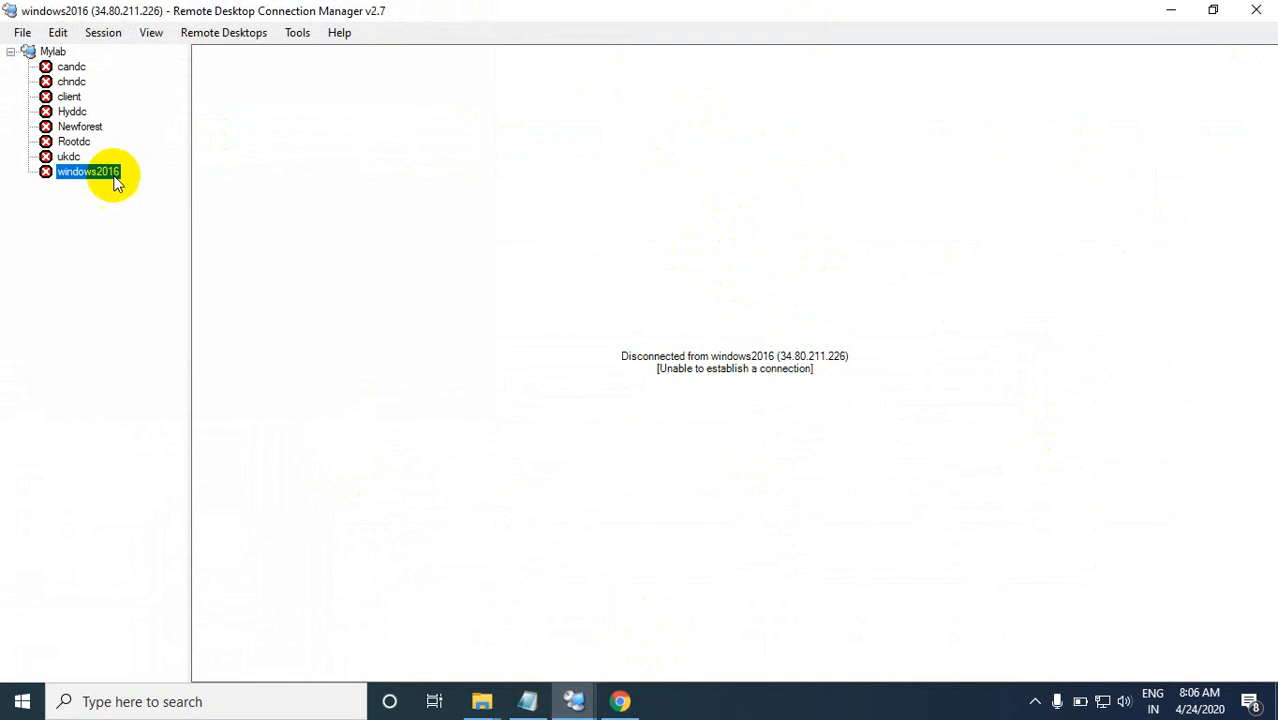
right_click(97, 183)
left_click(145, 185)
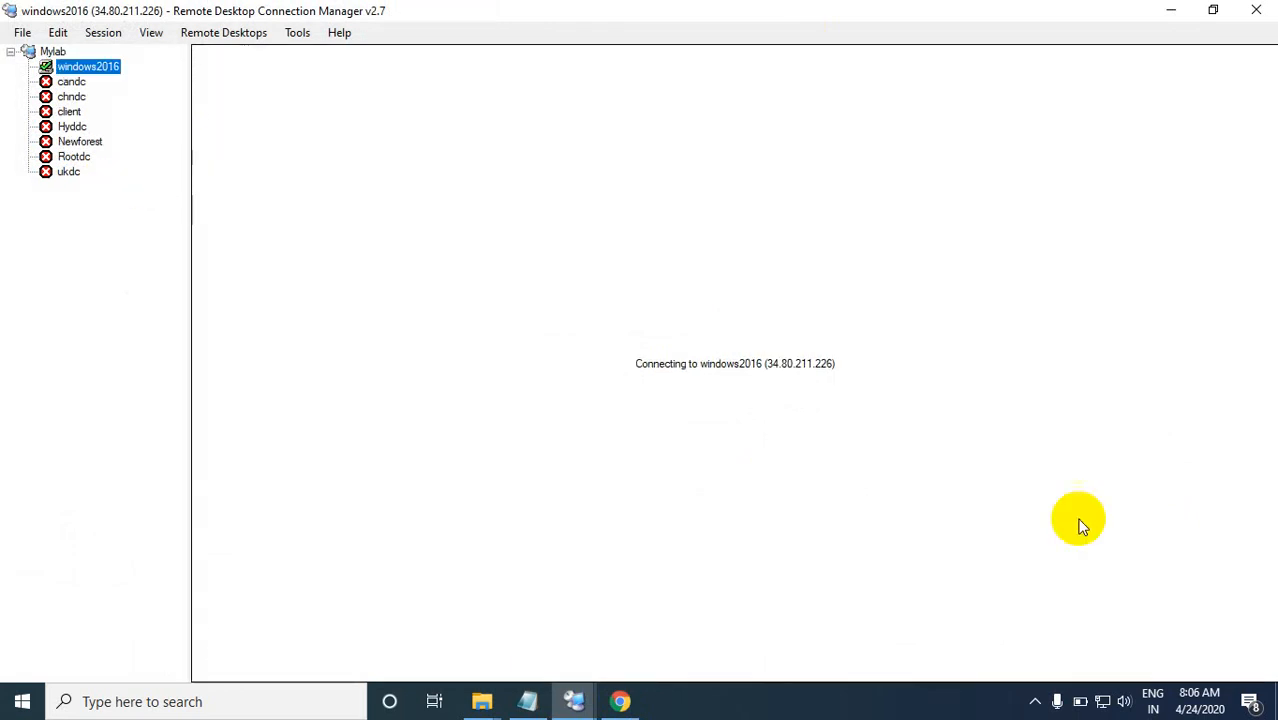
left_click(1035, 702)
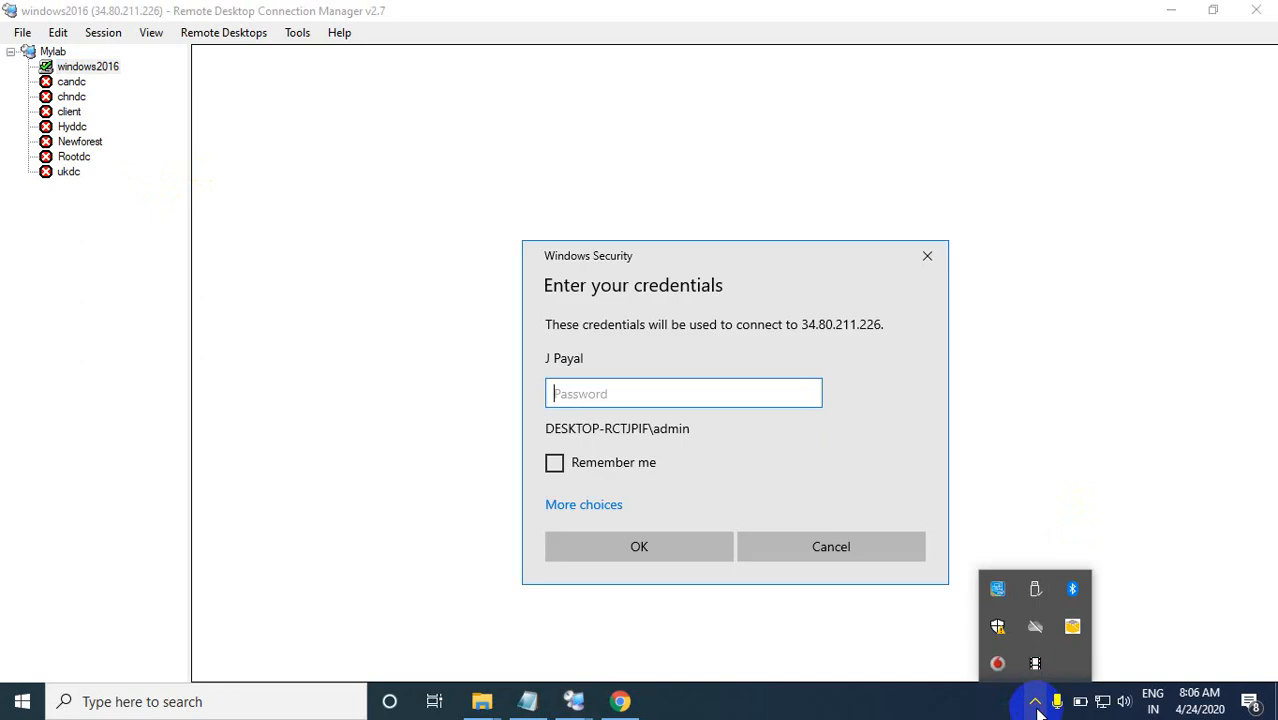
left_click(600, 505)
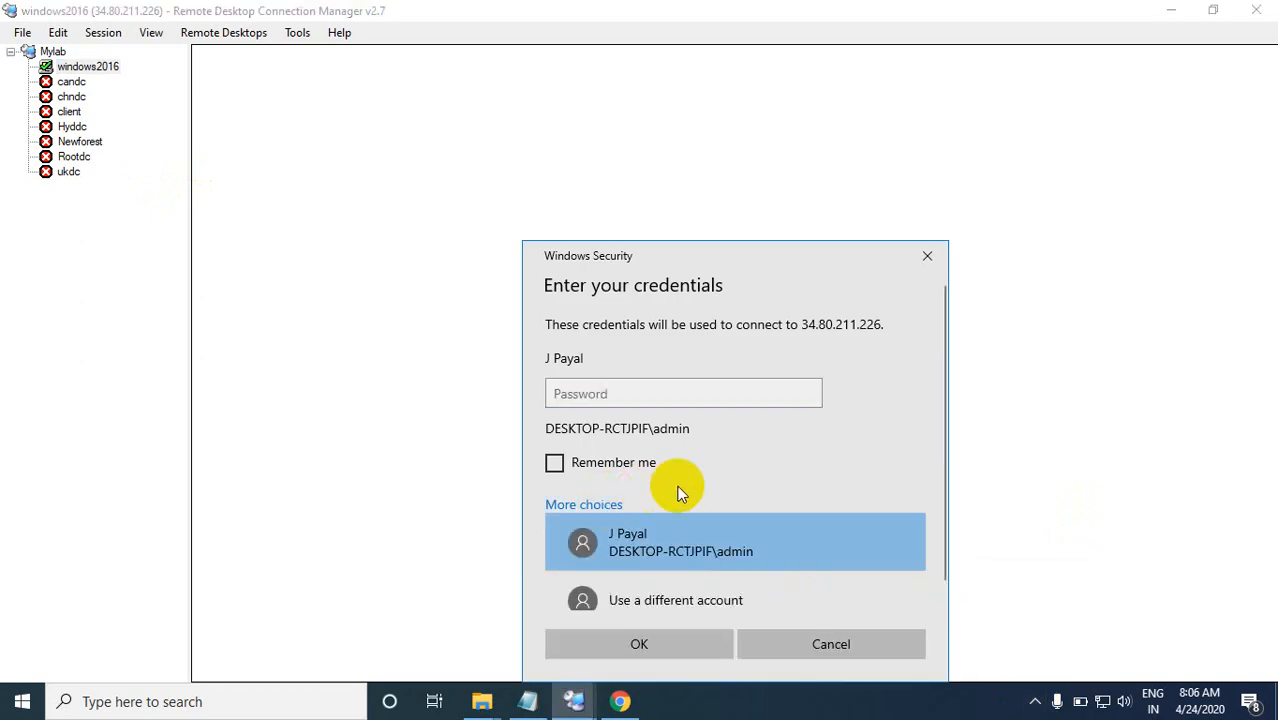
left_click(656, 586)
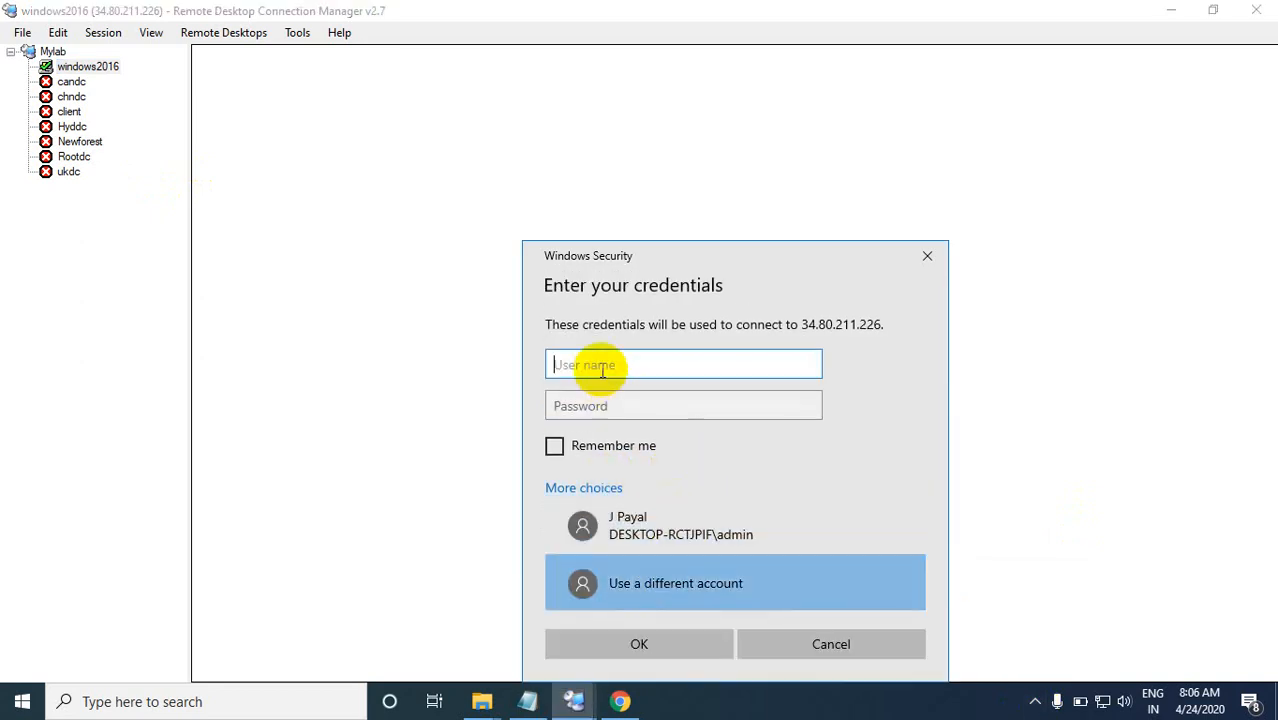
left_click(1035, 701)
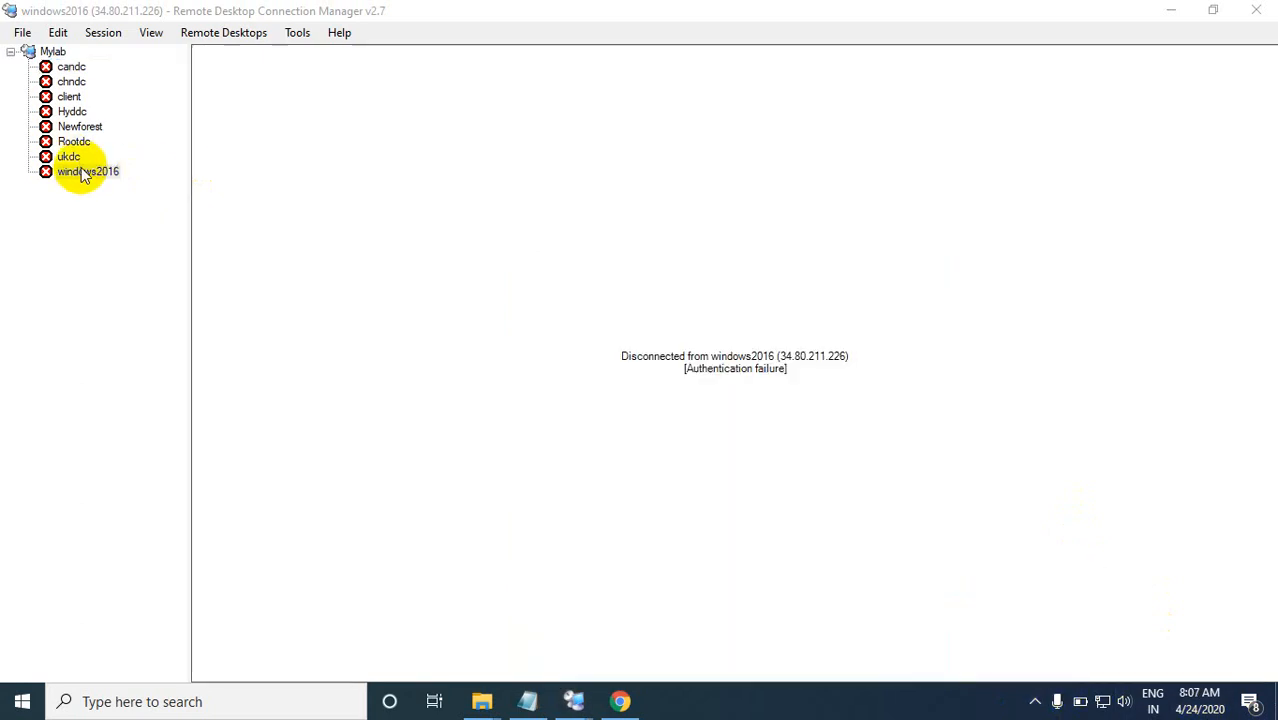
Step: Start another connection to windows2016 and choose to use a different account for its credentials
right_click(84, 174)
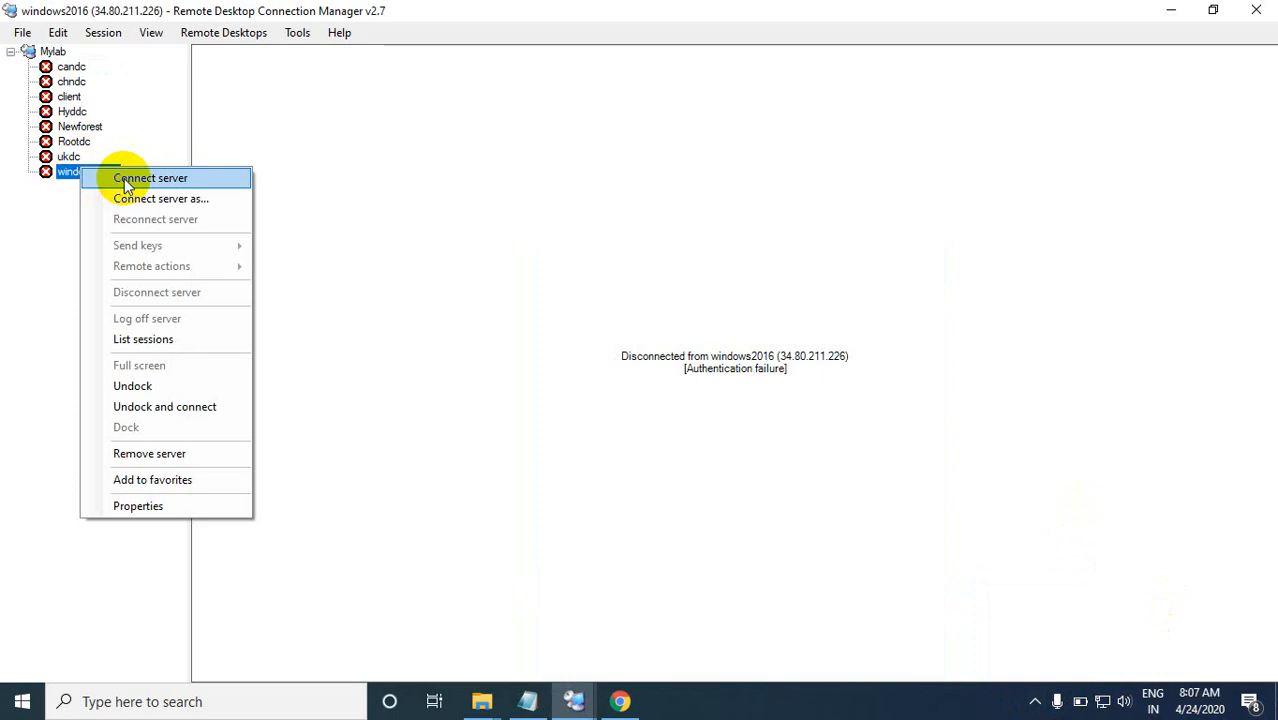
left_click(125, 182)
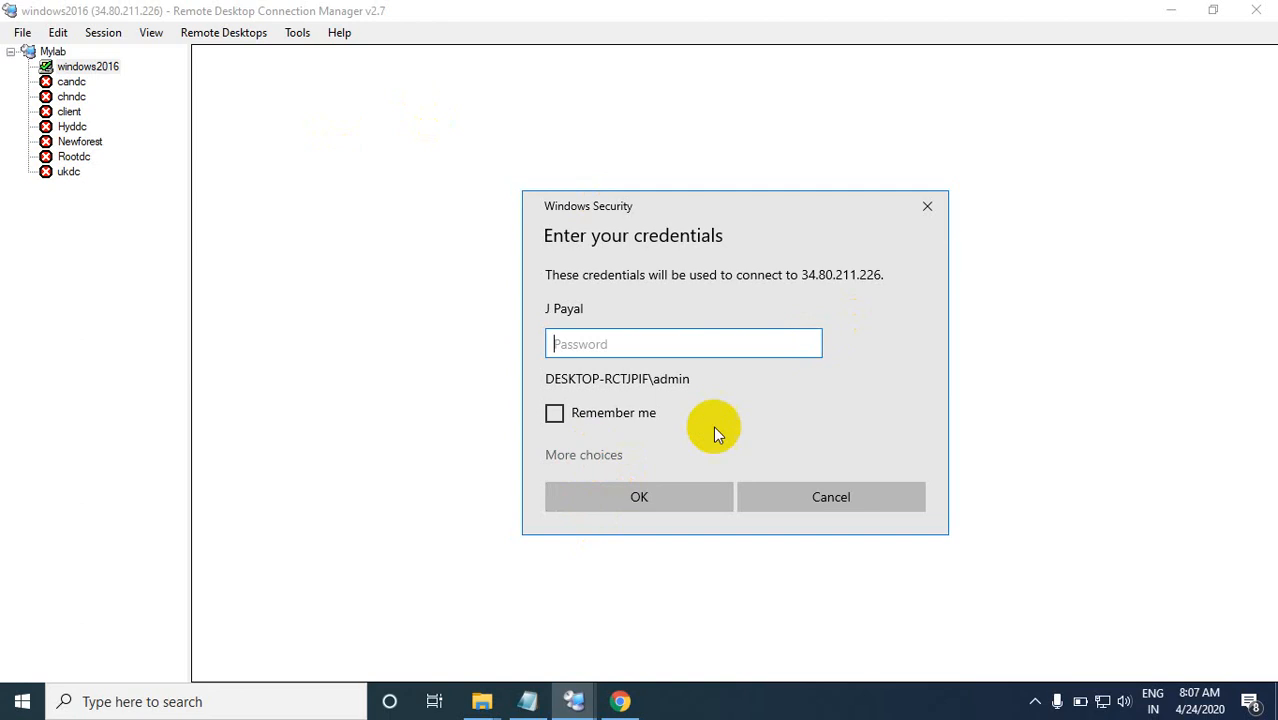
left_click(588, 462)
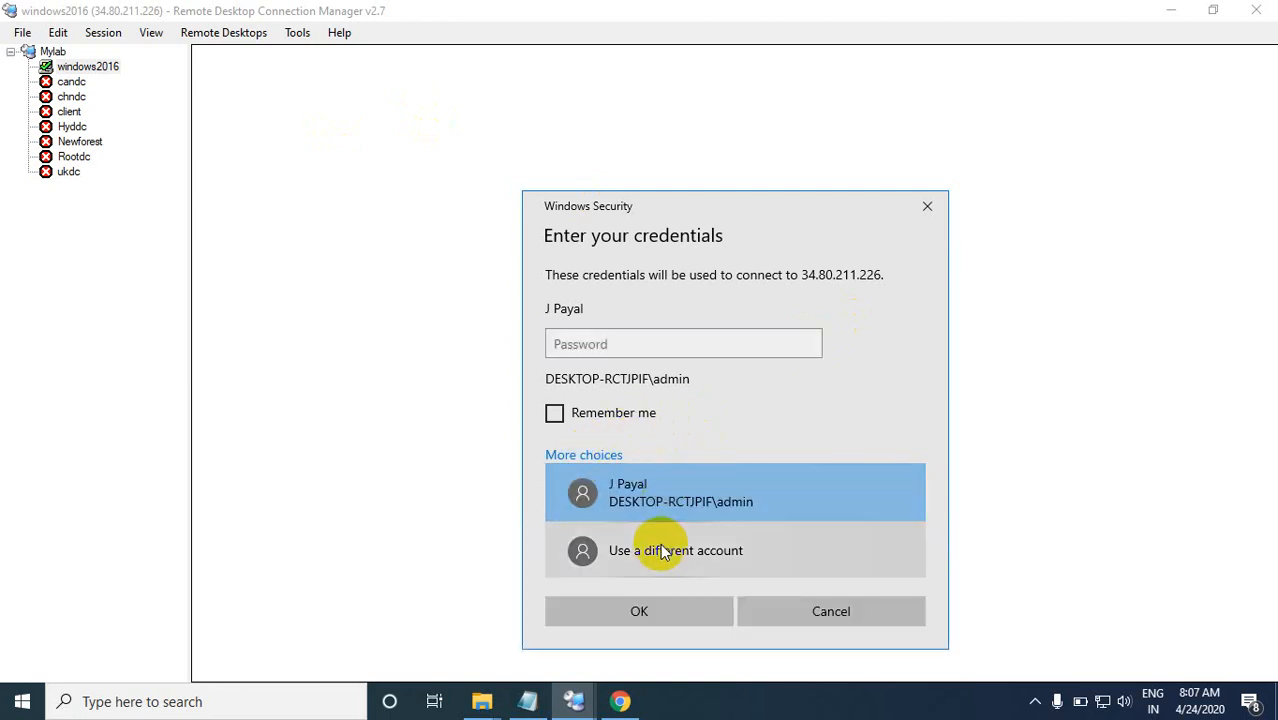
left_click(650, 540)
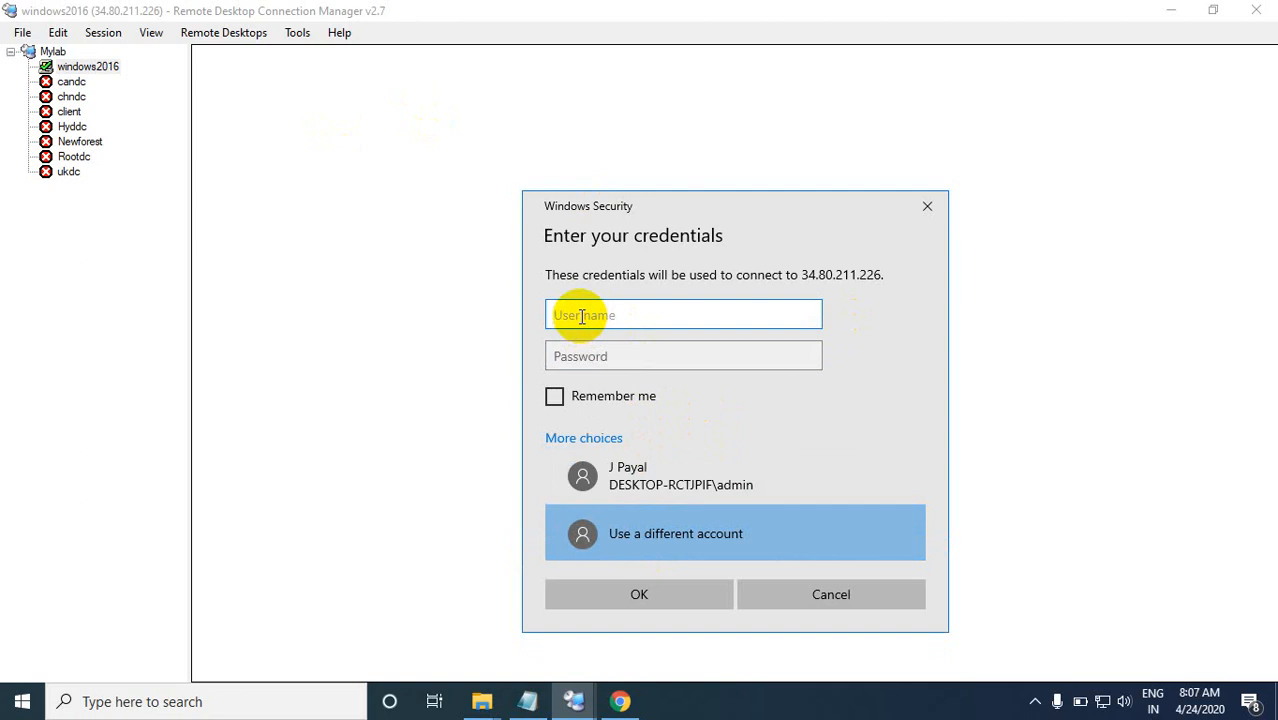
Step: Sign in to the server as win2016\Administrator with the account password
type("win2016\\Ad")
type("mini")
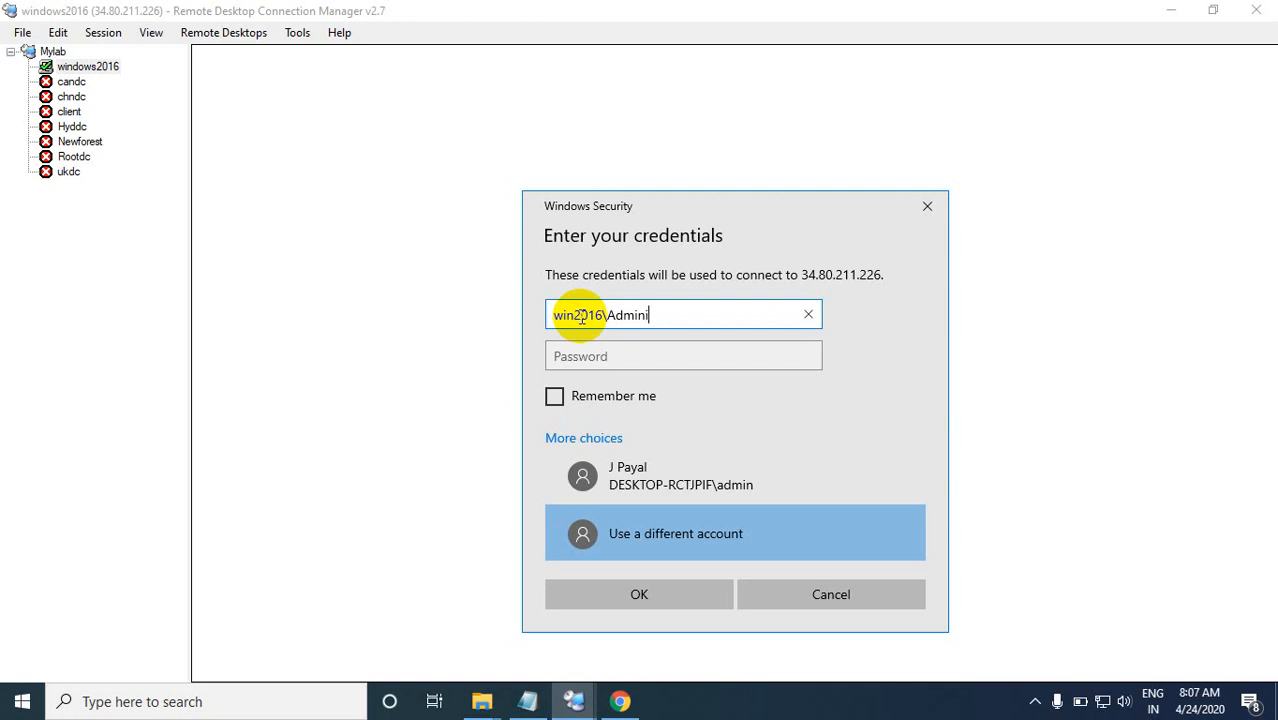
type("strator")
left_click(583, 363)
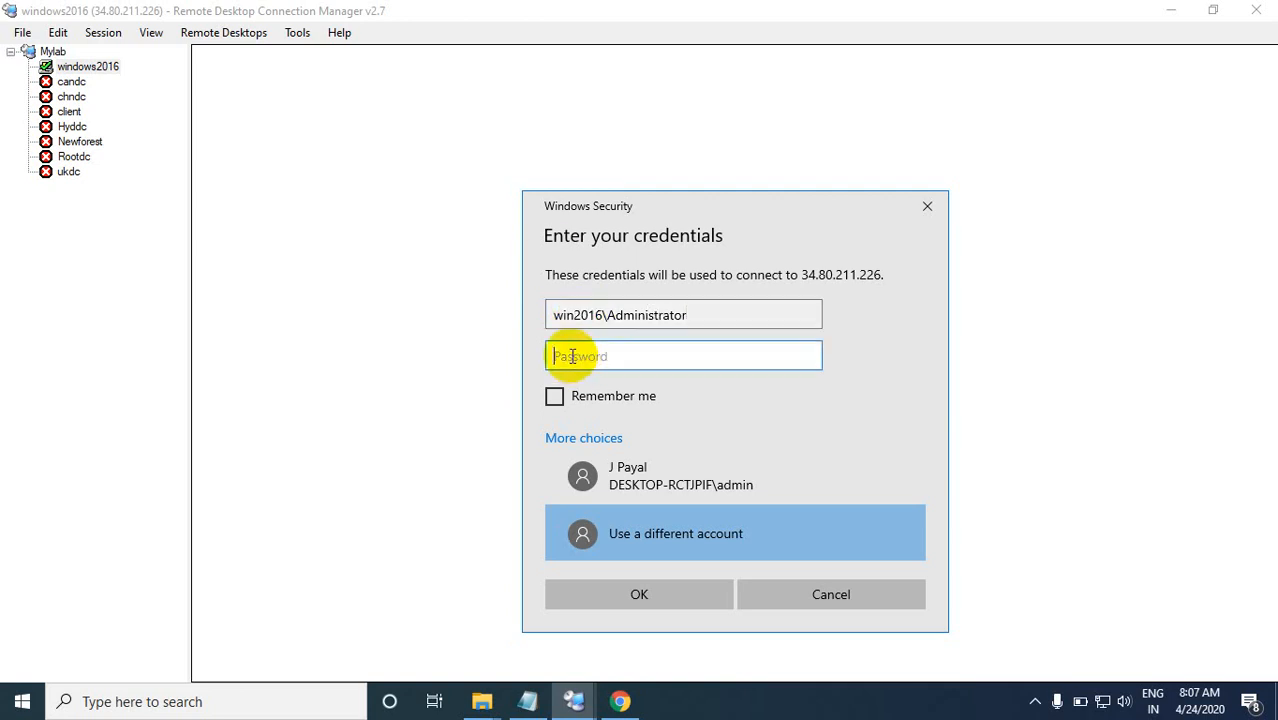
type("*********")
left_click(648, 598)
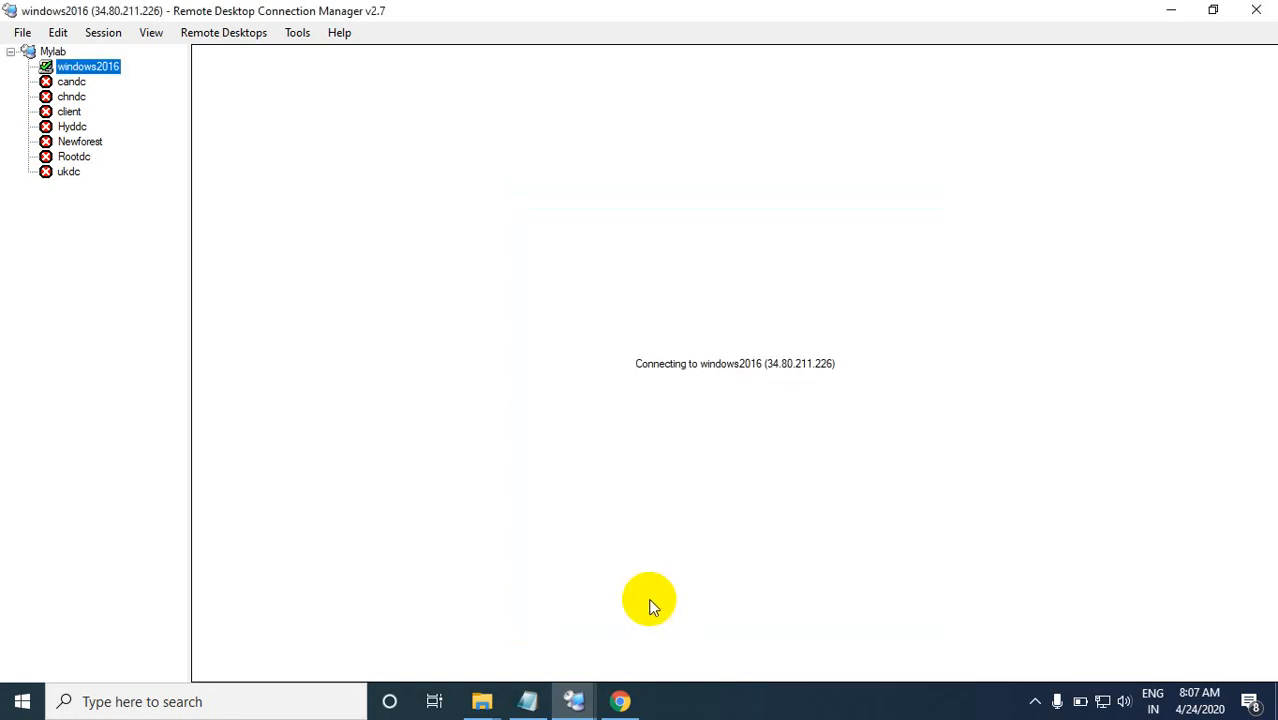
left_click(794, 525)
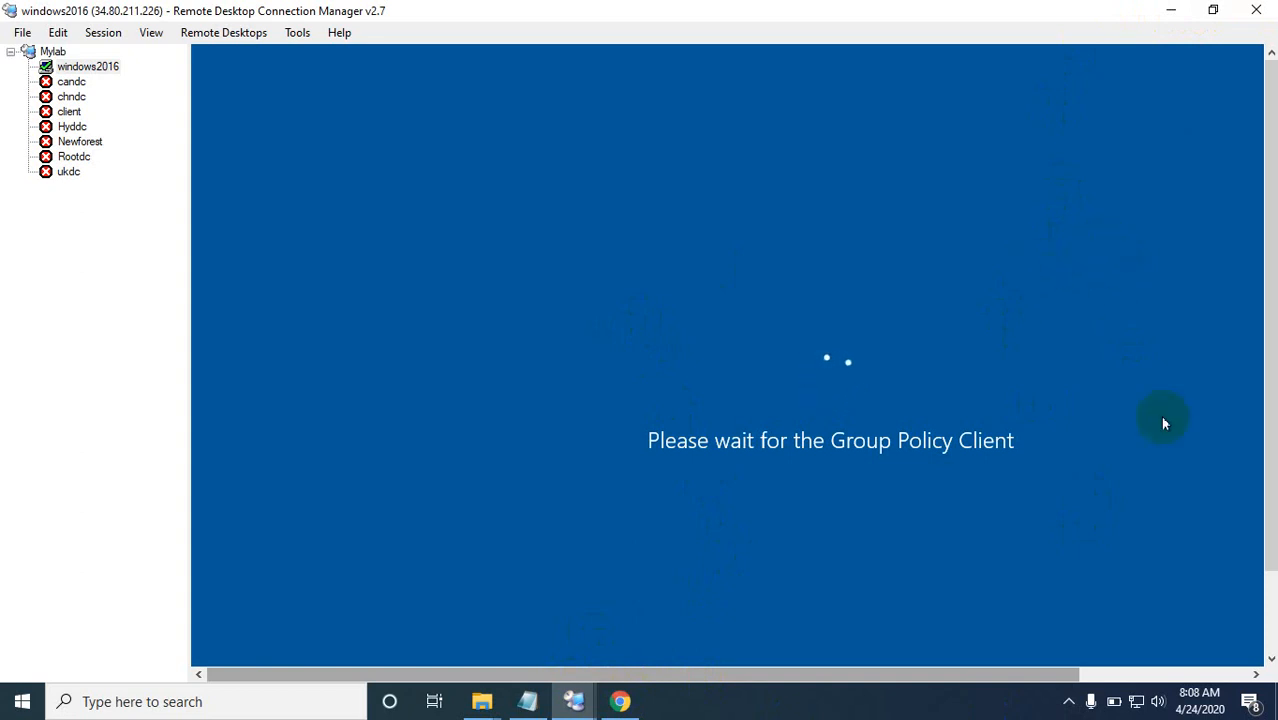
left_click(1036, 702)
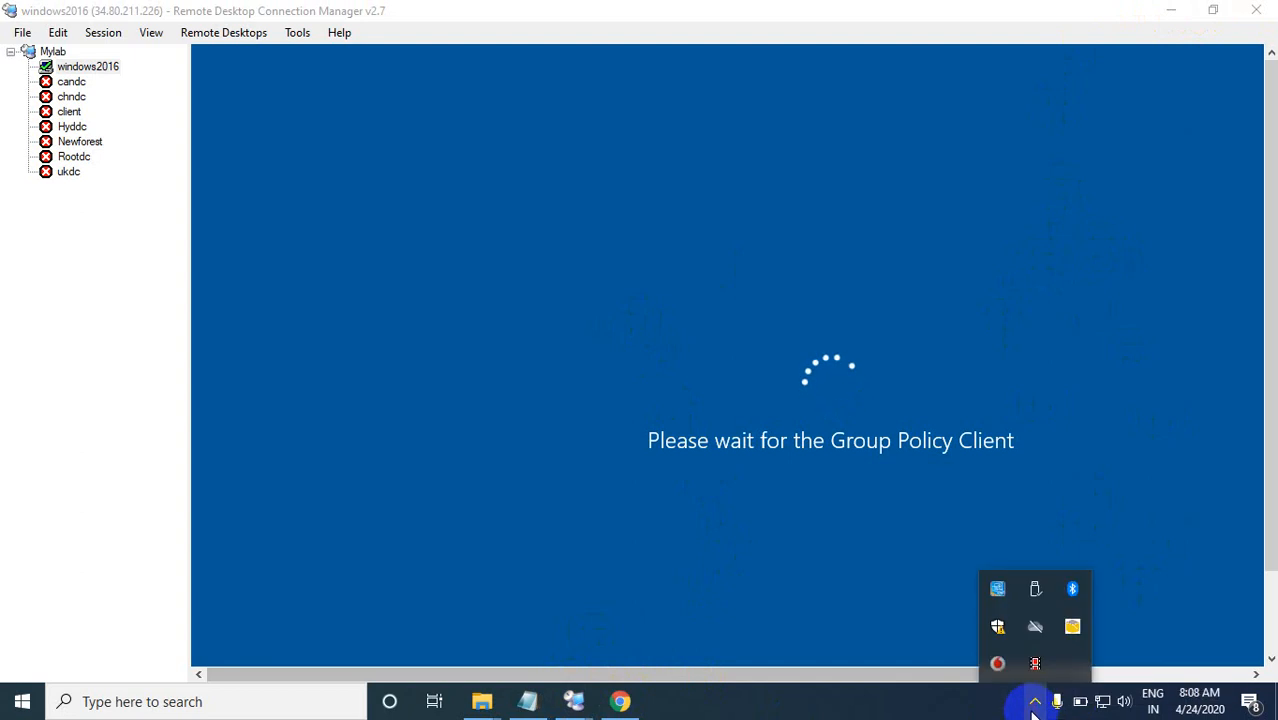
left_click(1040, 672)
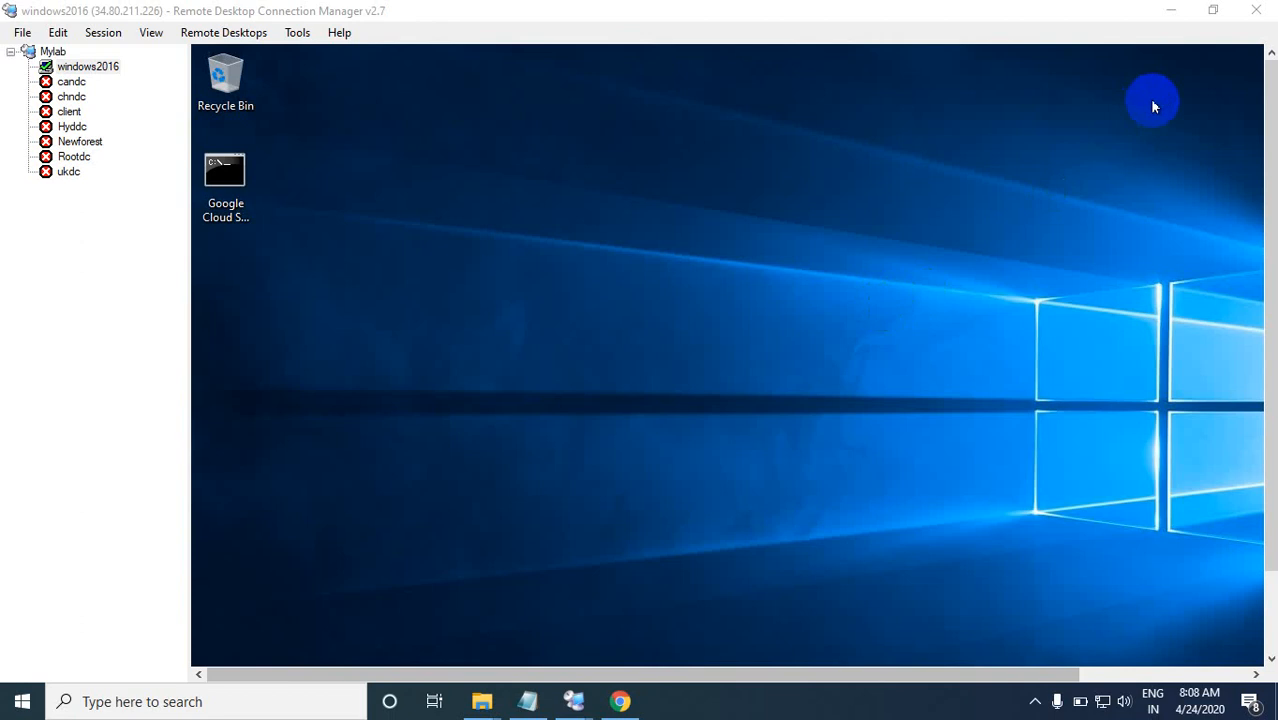
Step: Show the windows2016 session in full screen and open Server Manager's list of administrative tools
right_click(100, 66)
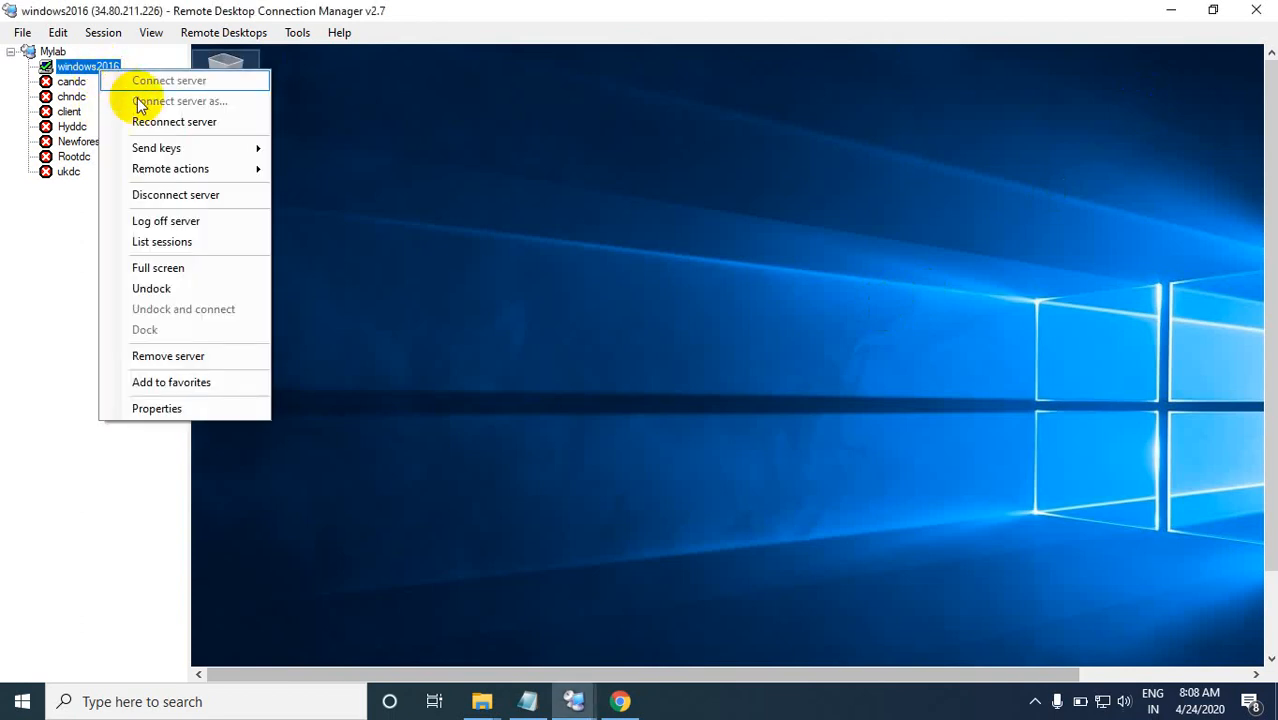
left_click(177, 269)
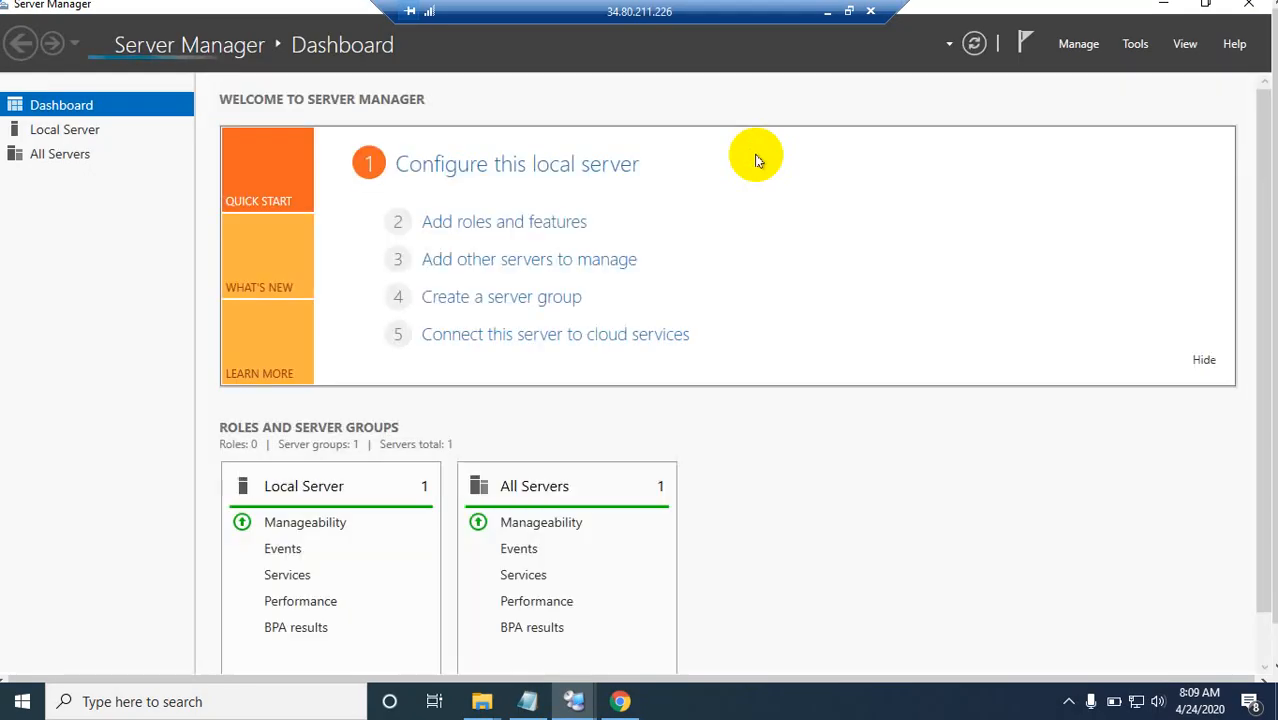
left_click(1137, 45)
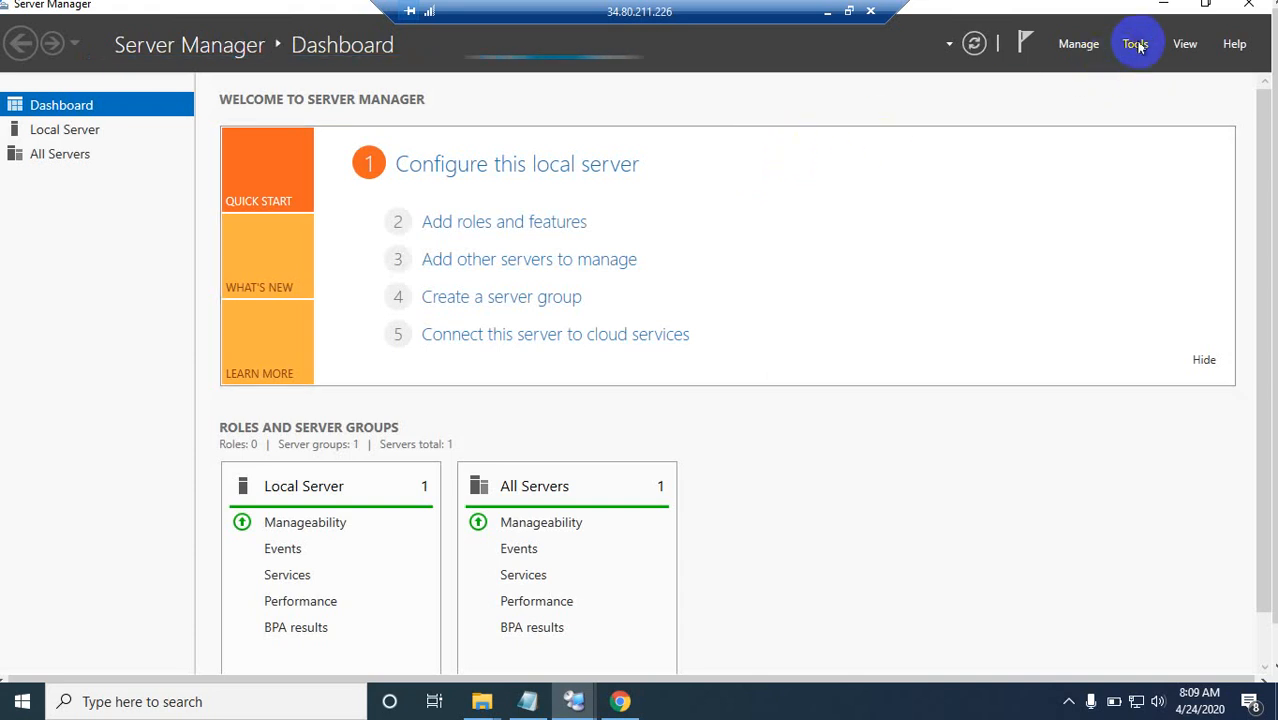
left_click(1136, 46)
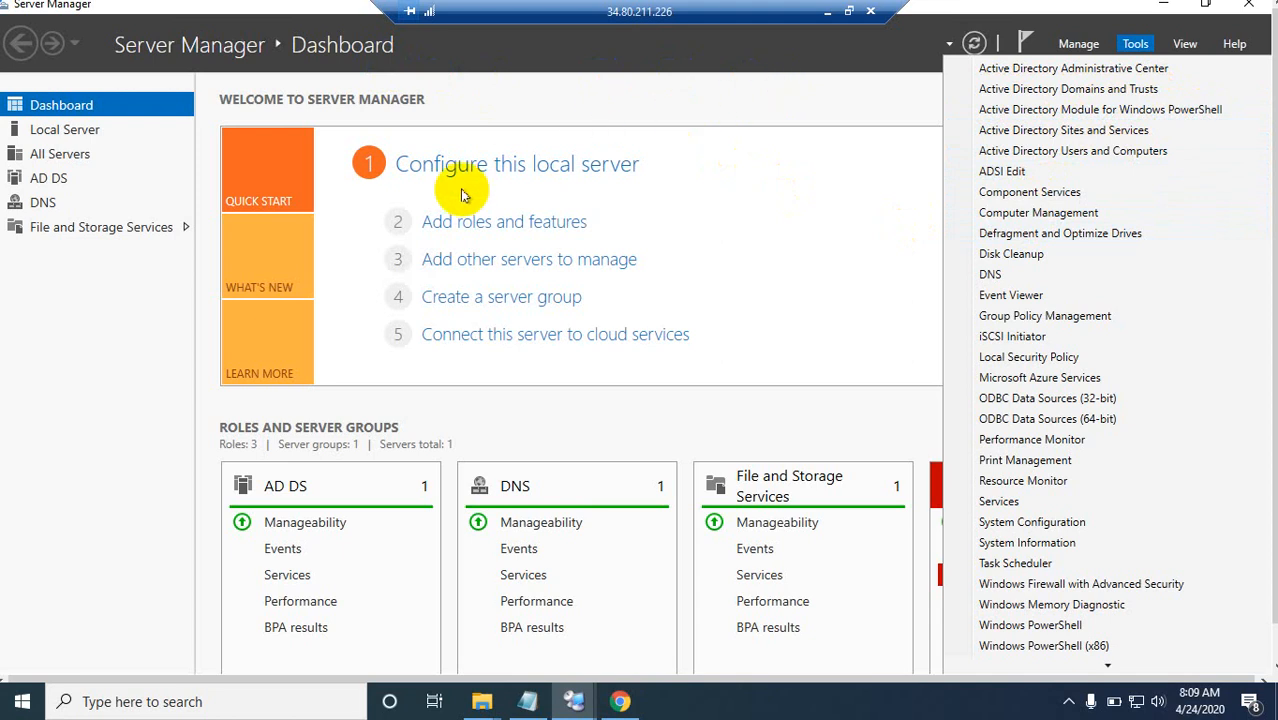
Step: Close the tools list, run ncpa.cpl, and open the Ethernet adapter's Internet Protocol Version 4 (TCP/IPv4) properties
left_click(816, 92)
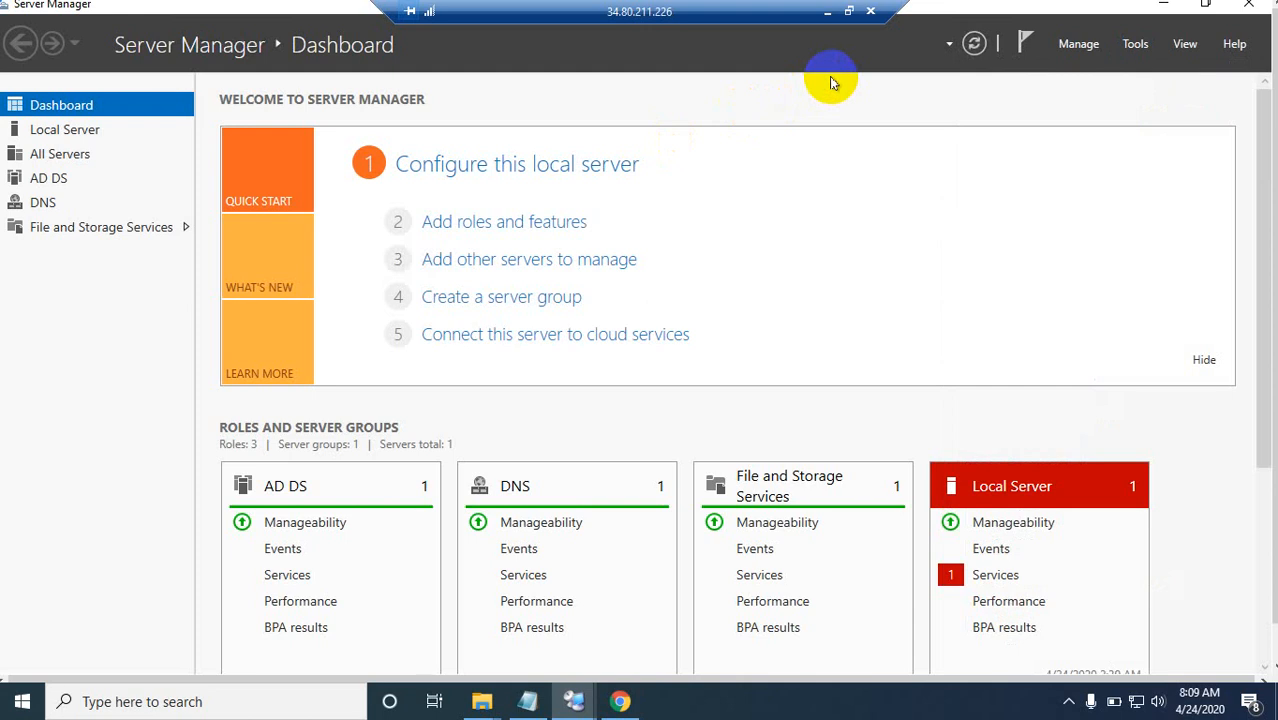
key("super+r")
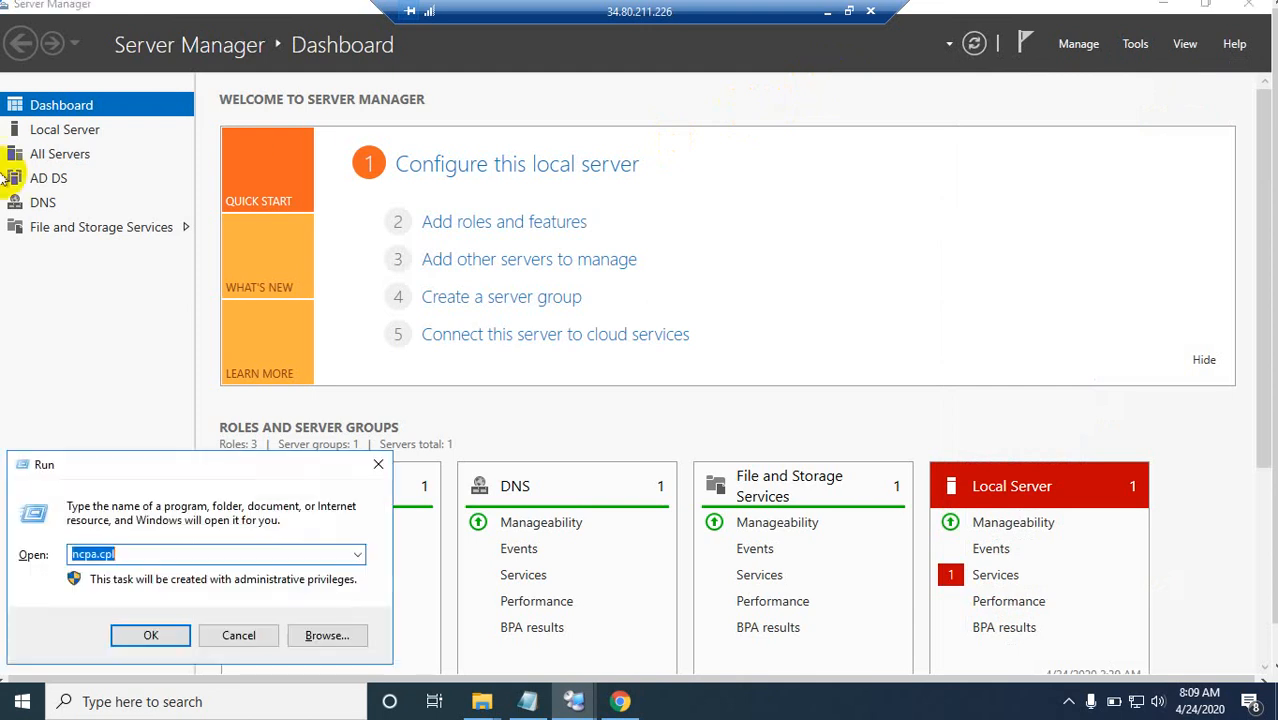
left_click(151, 635)
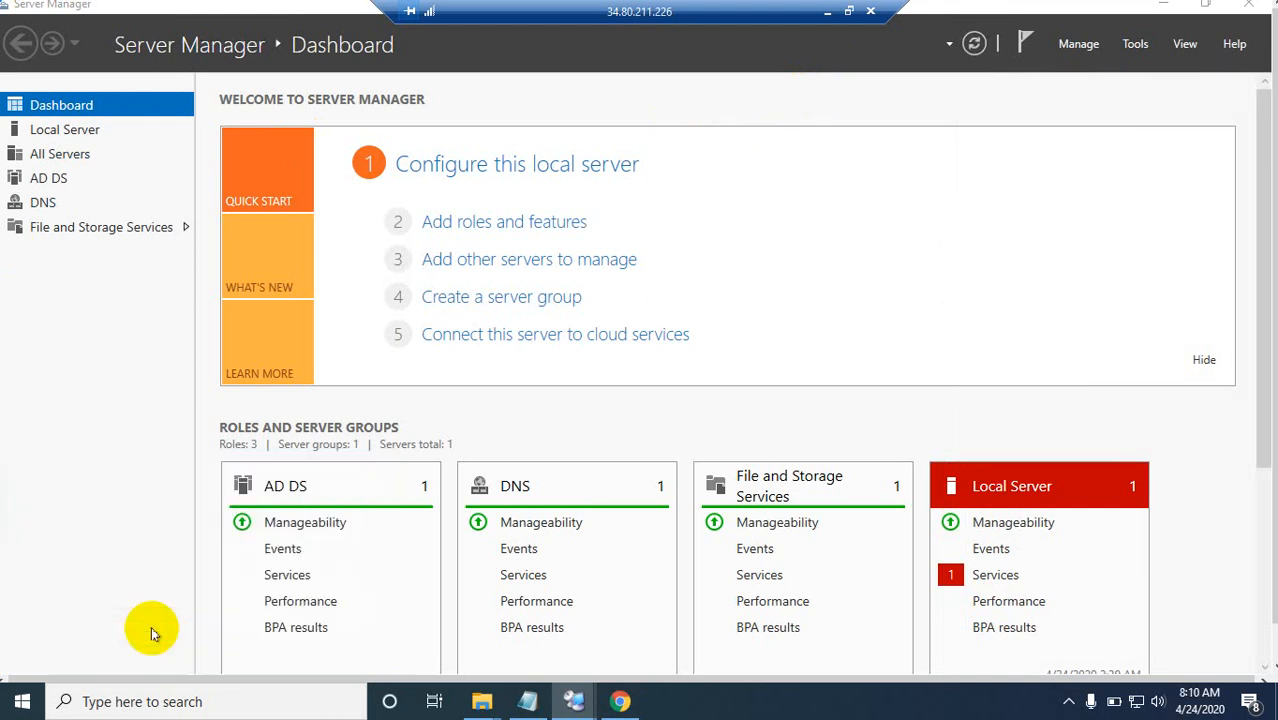
right_click(214, 187)
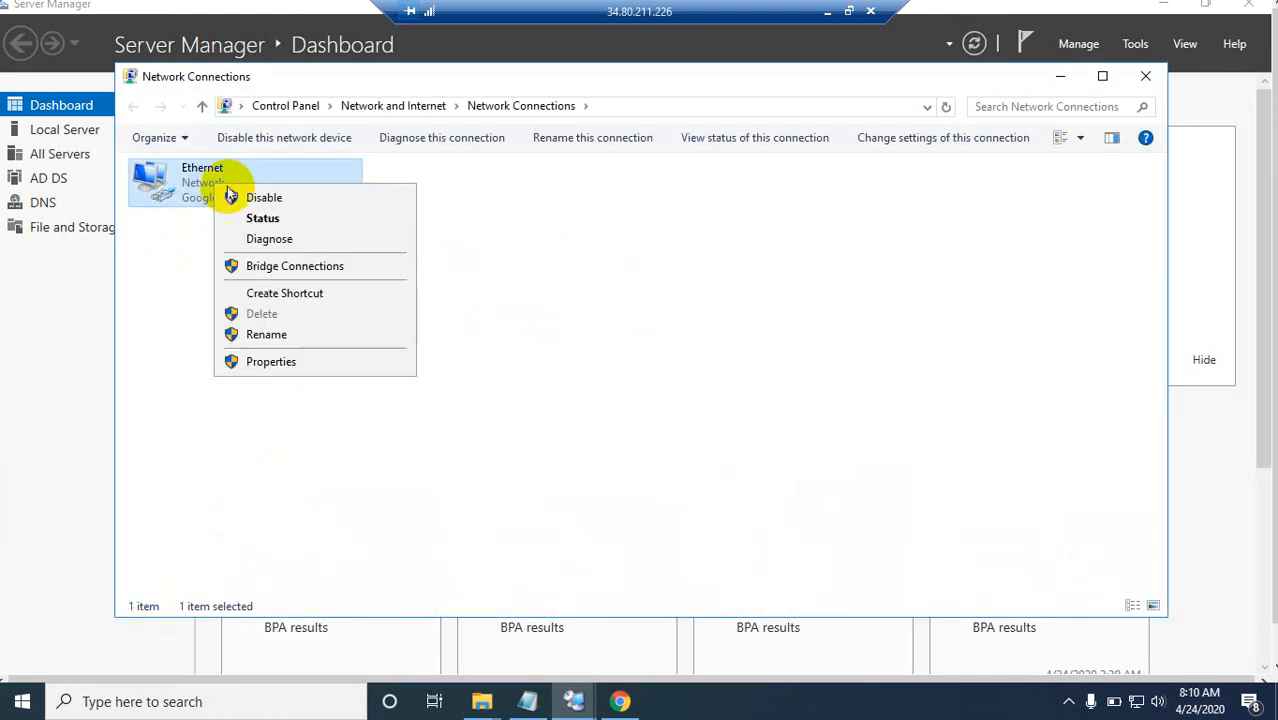
left_click(291, 360)
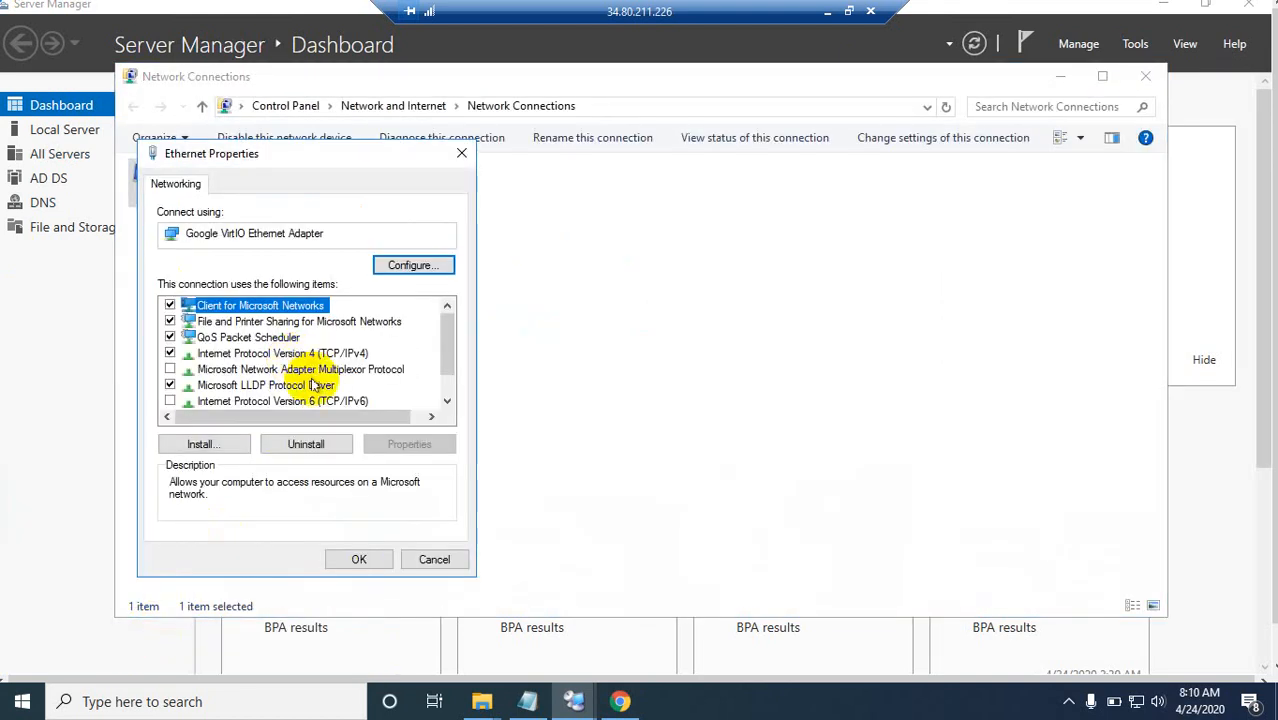
left_click(299, 354)
double_click(299, 354)
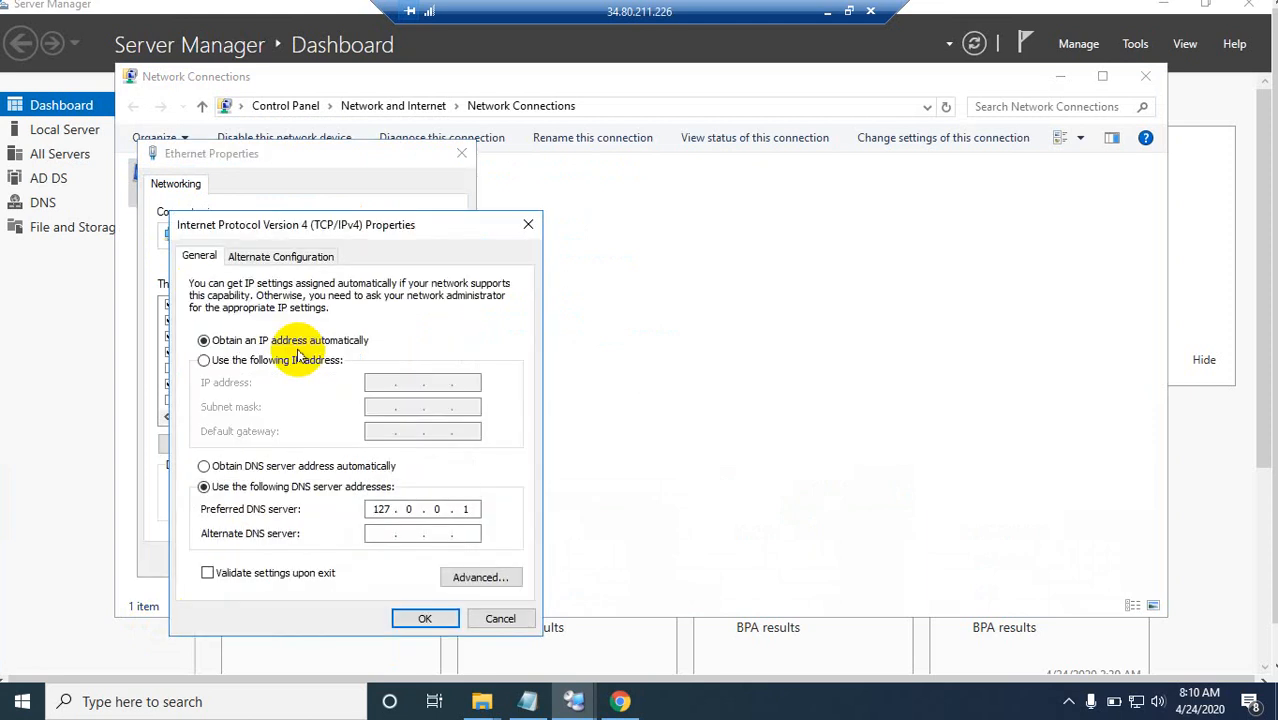
Step: Set the Ethernet adapter's preferred DNS server to 10.140.0.4
left_click(389, 510)
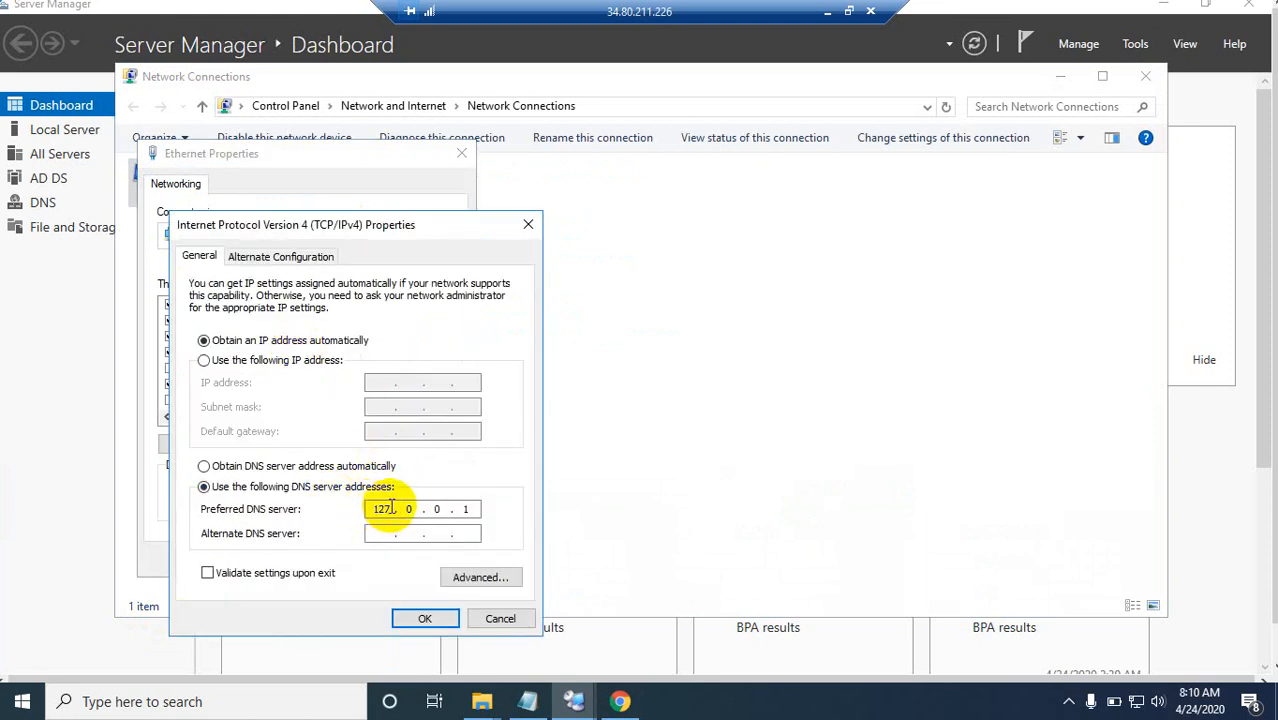
key("BackSpace")
key("BackSpace")
key("BackSpace")
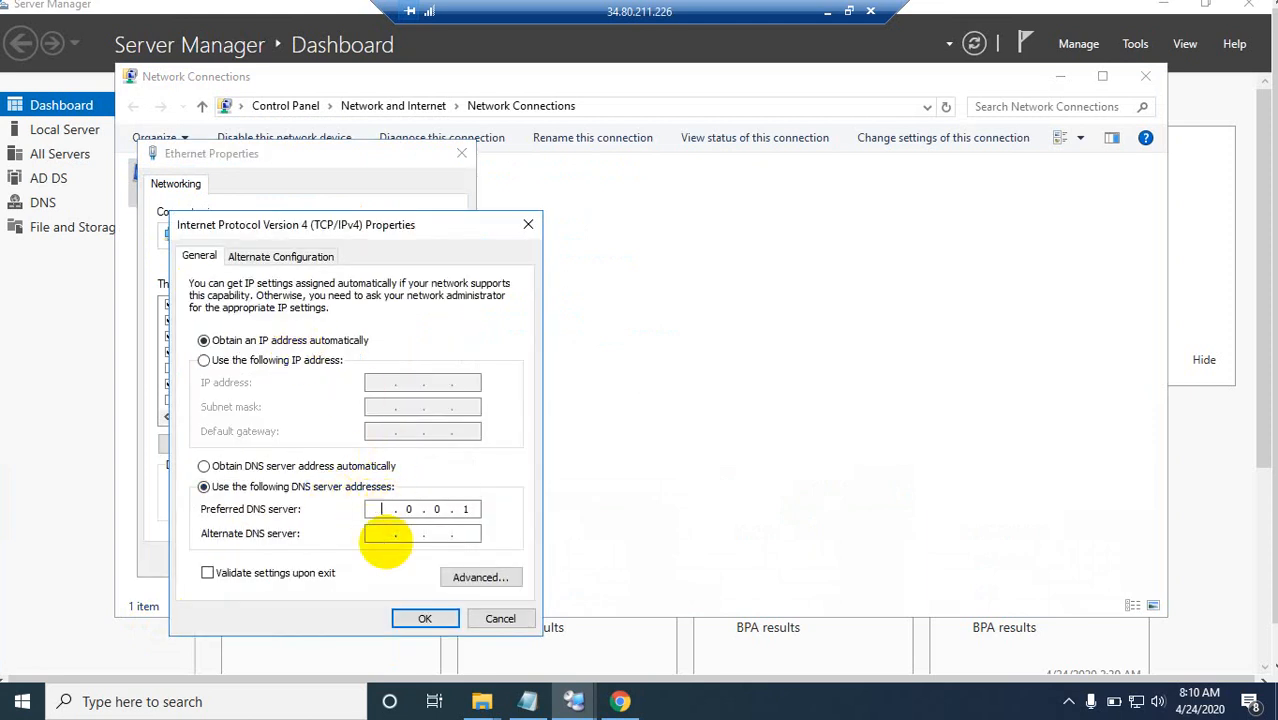
type("10 .140")
Step: Check the windows VM's internal IP in the Google Cloud console, return to the server, and save the adapter's DNS settings
left_click(827, 11)
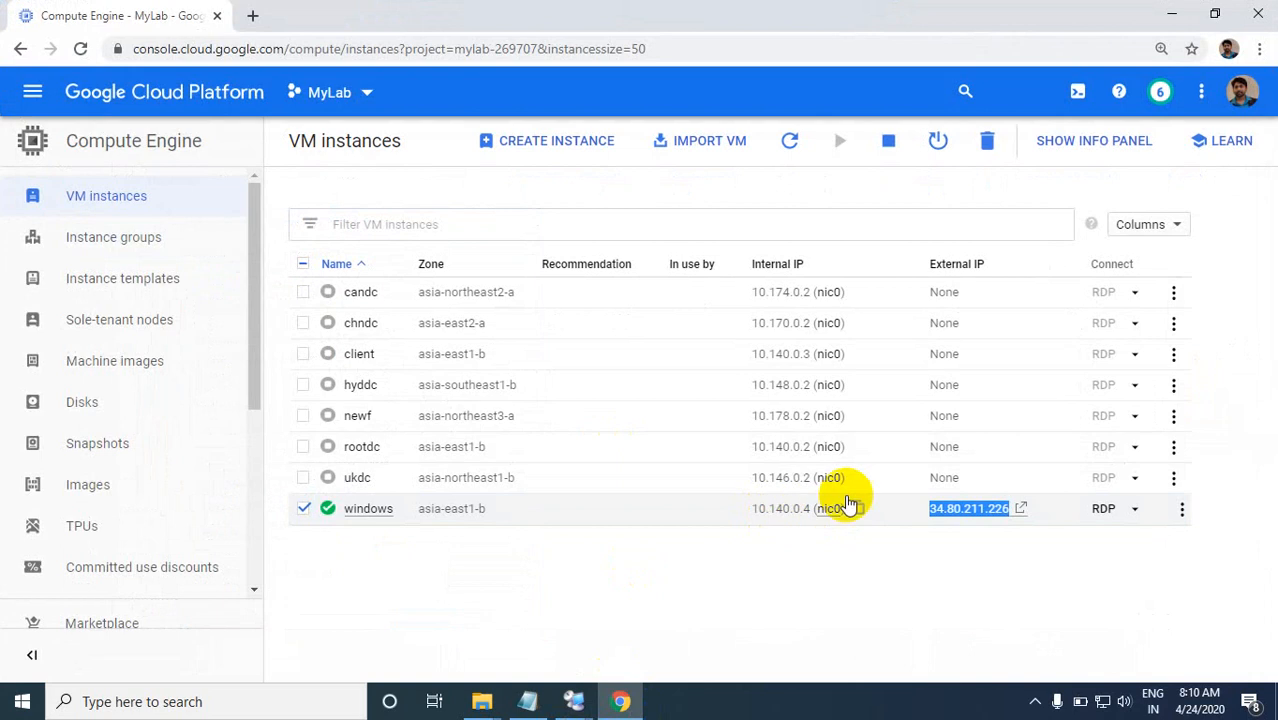
left_click(1171, 16)
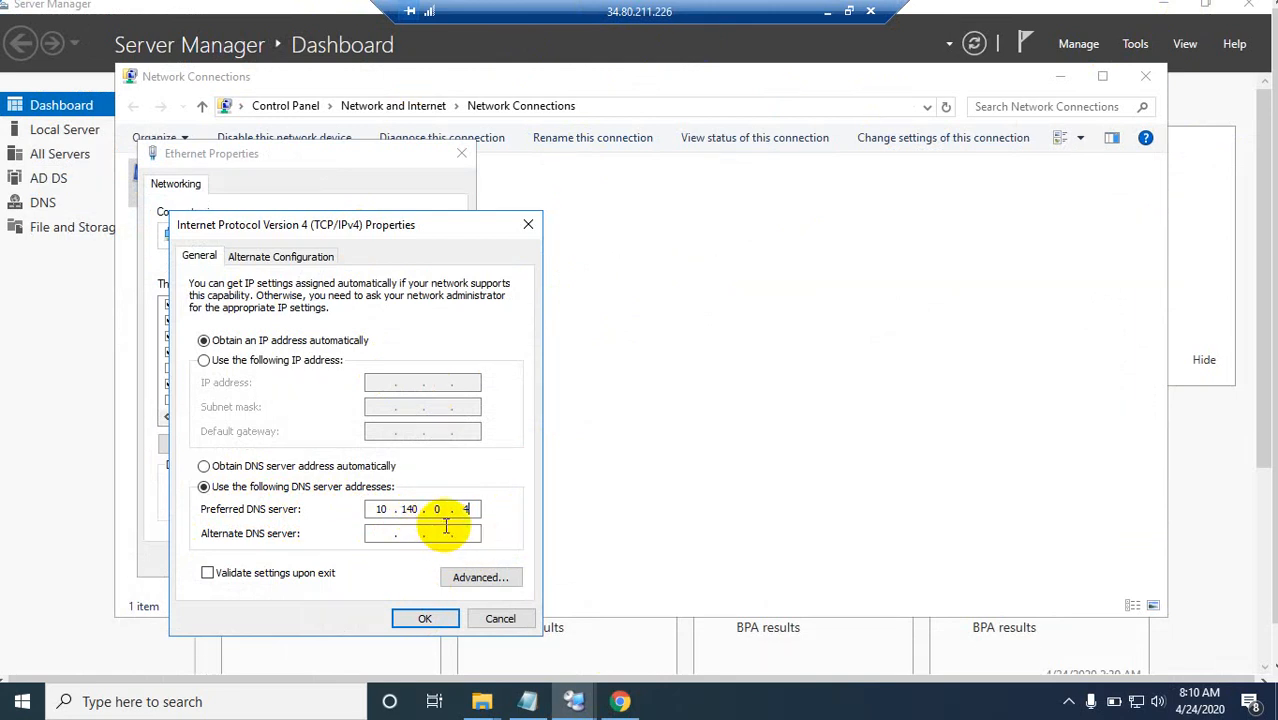
left_click(422, 622)
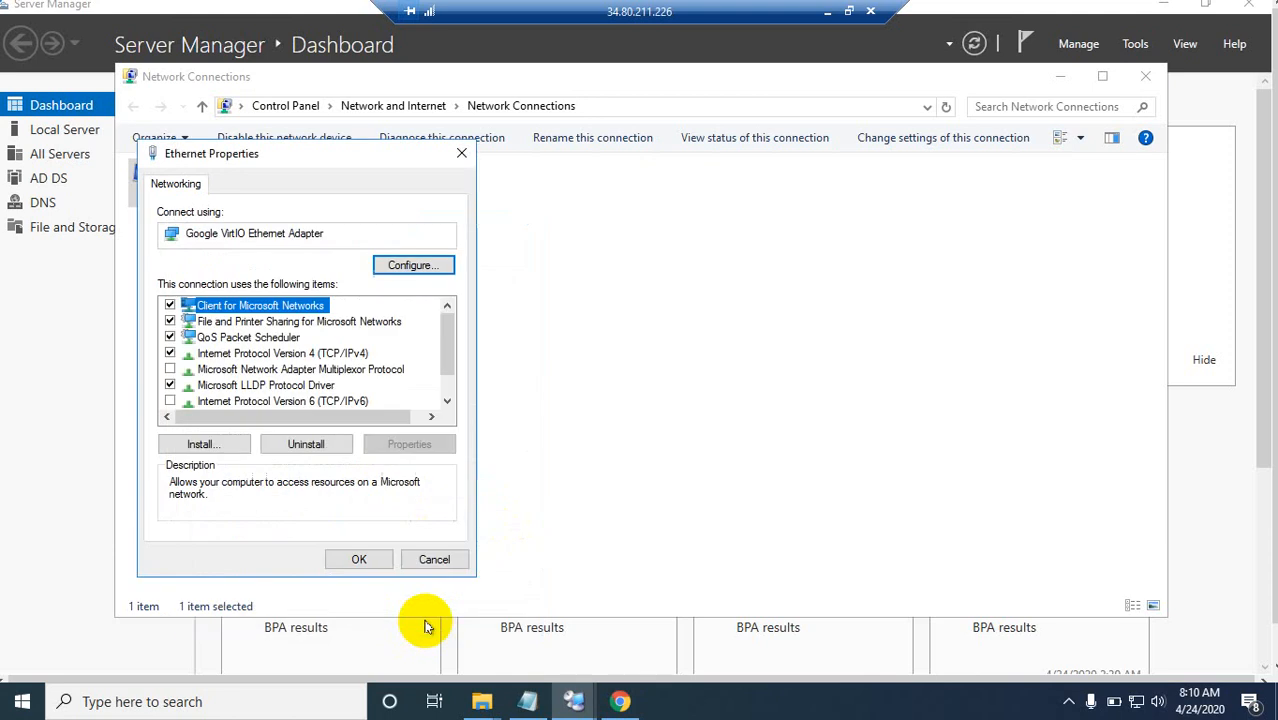
left_click(365, 561)
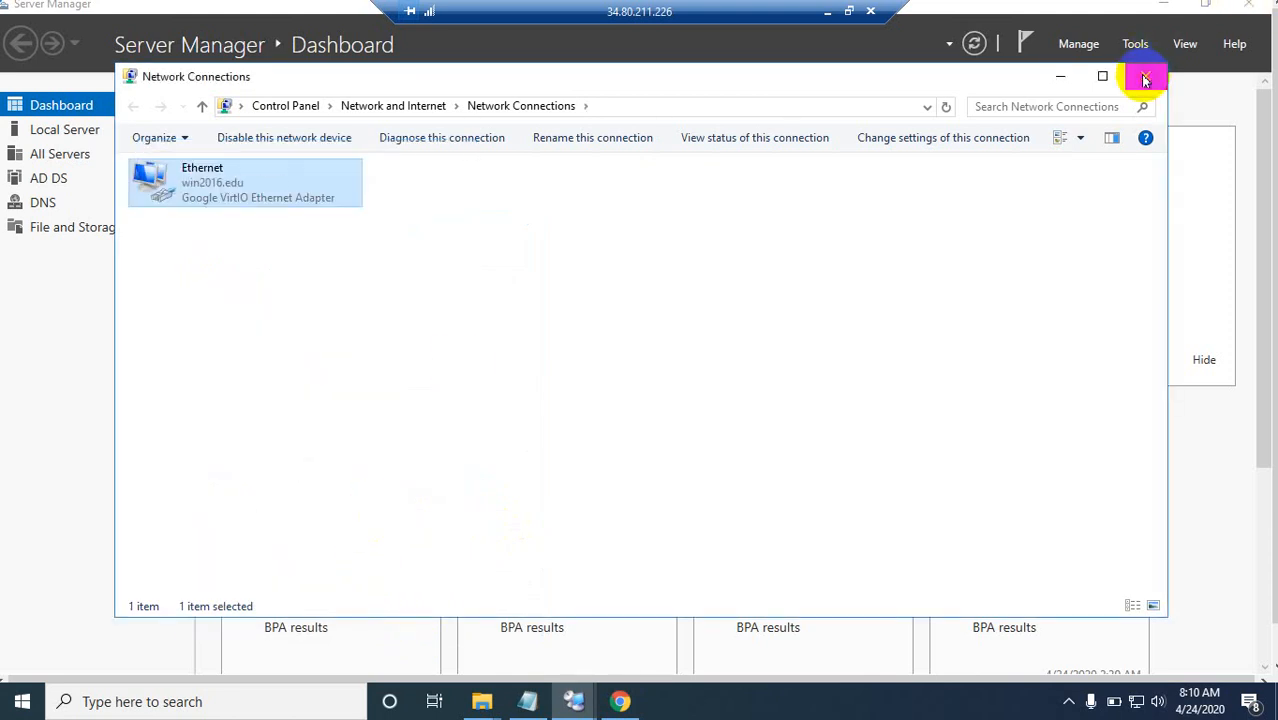
left_click(1145, 80)
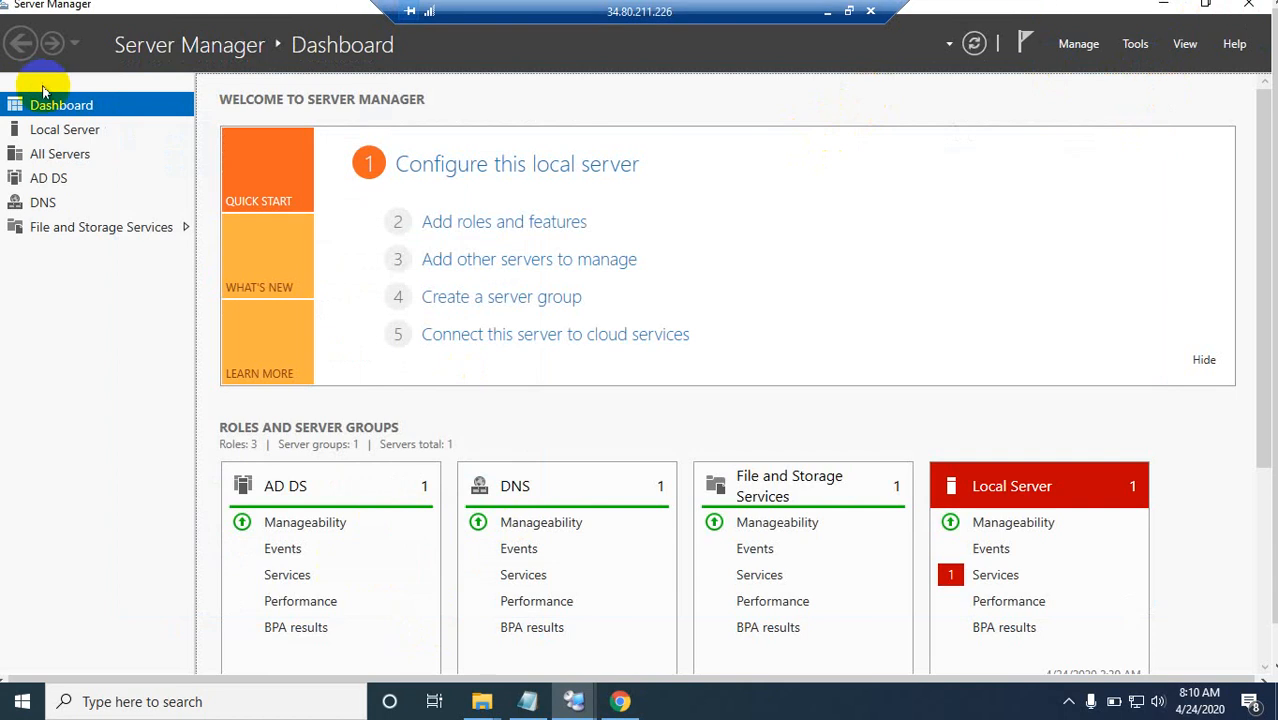
left_click(849, 11)
right_click(92, 67)
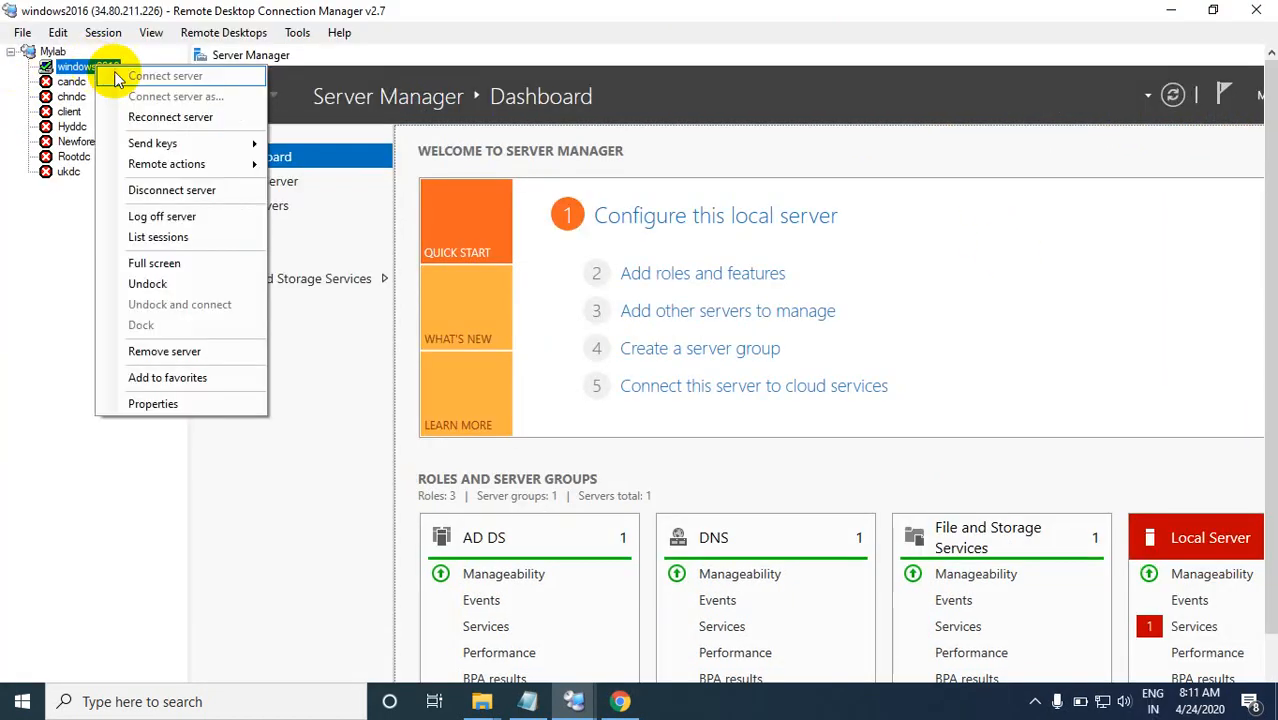
left_click(160, 262)
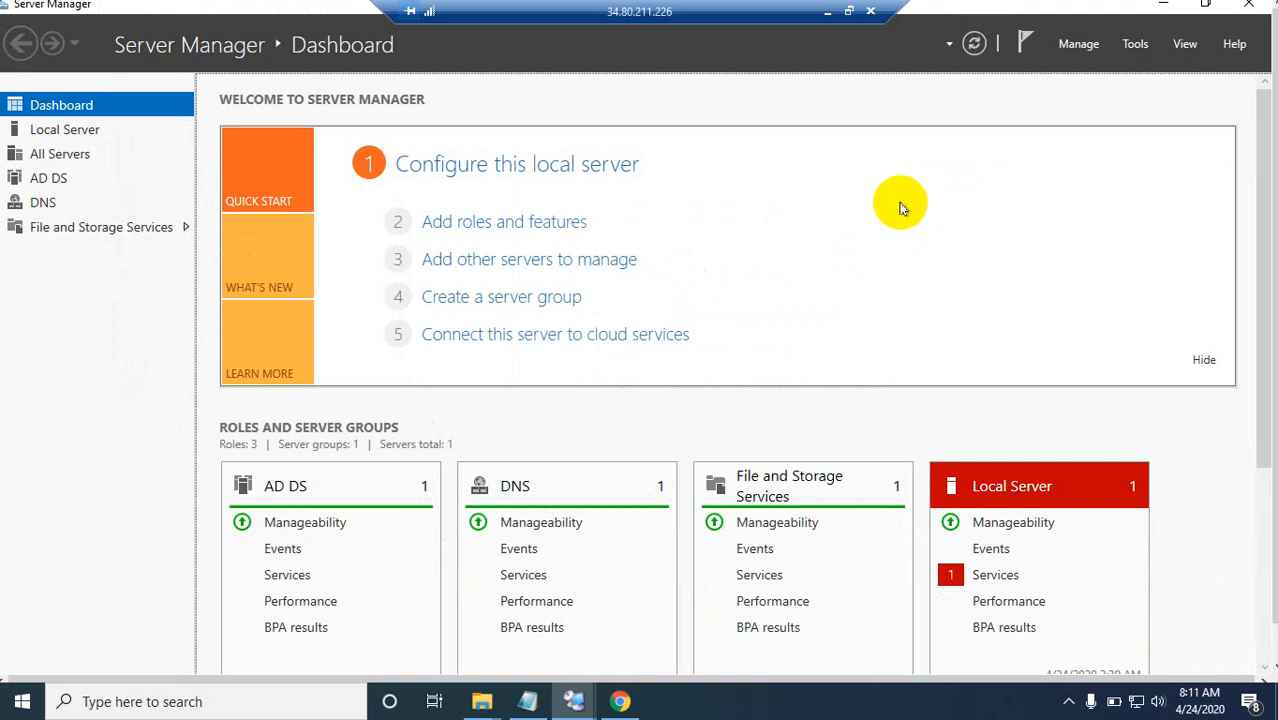
Step: Launch Group Policy Management on the server with the gpmc.msc command
key("super")
key("super+r")
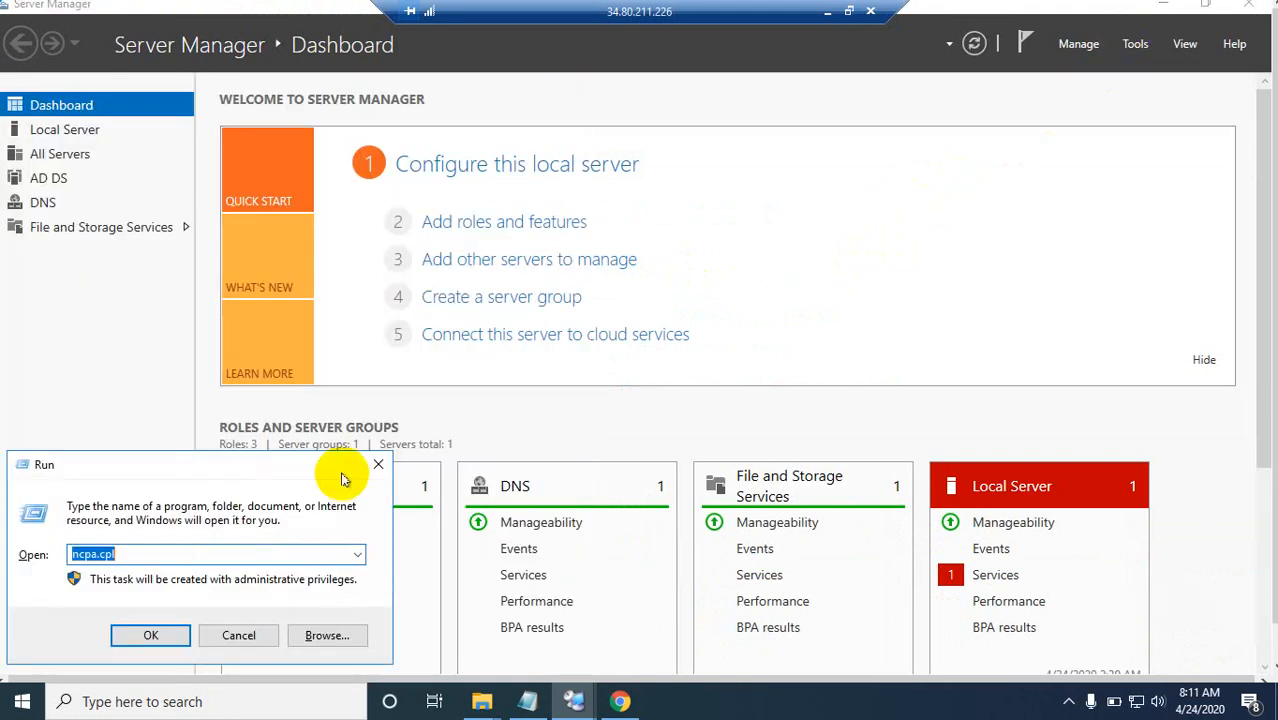
key("BackSpace")
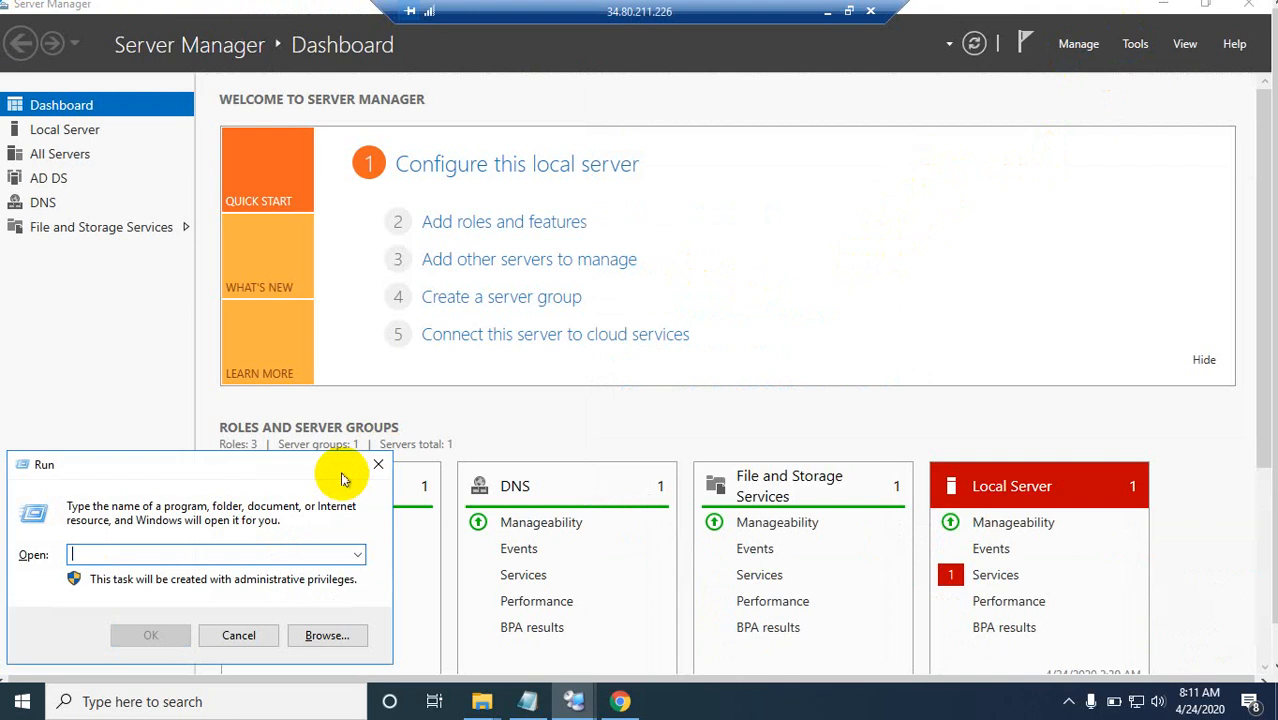
type("g")
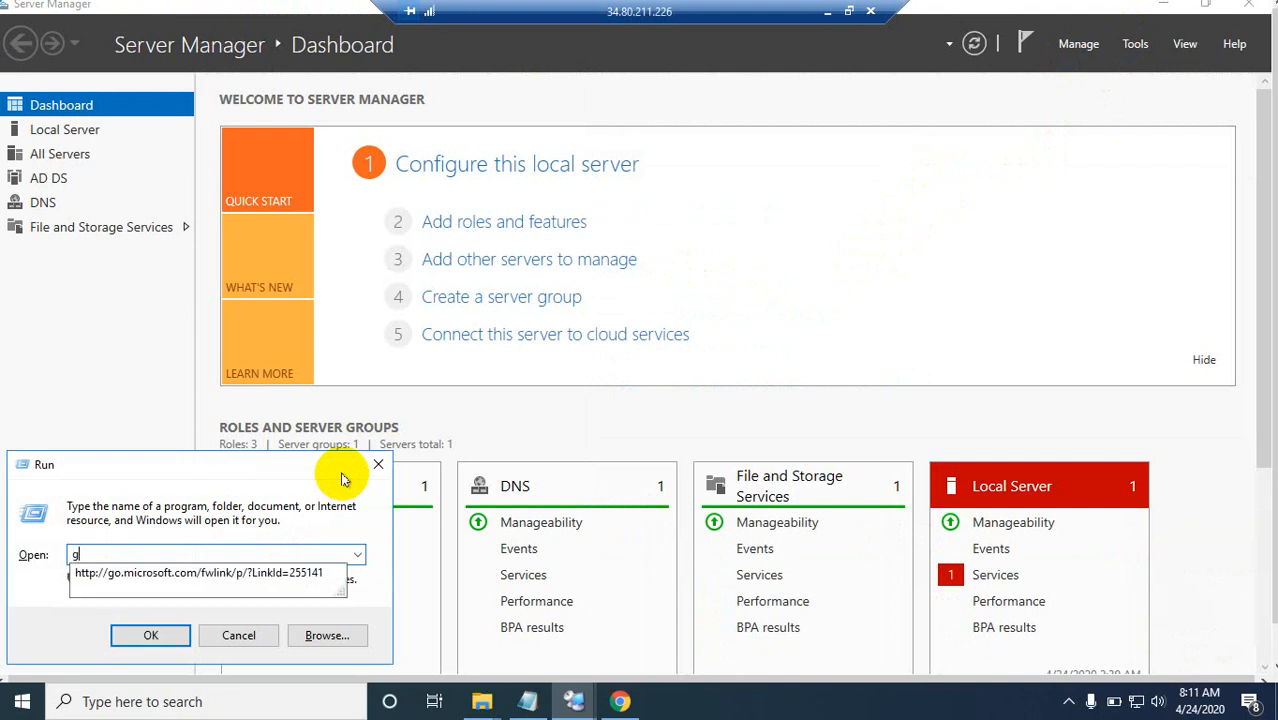
type("pmc.msc")
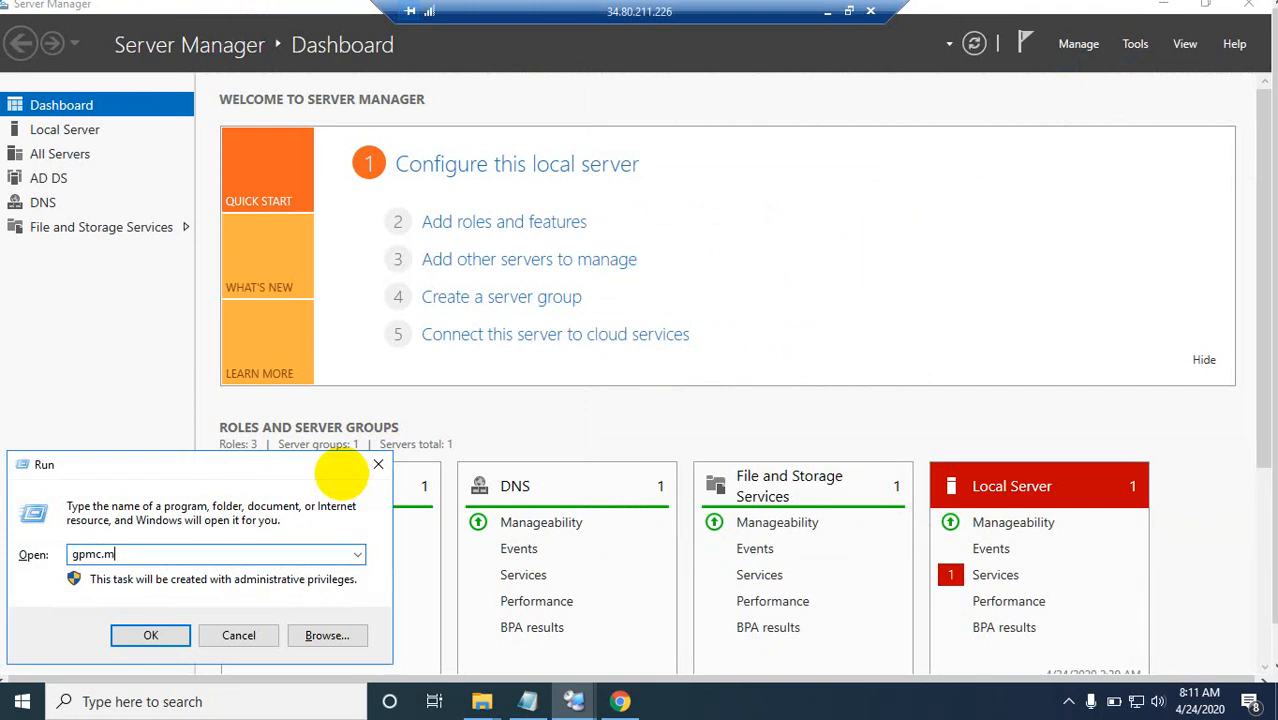
left_click(168, 636)
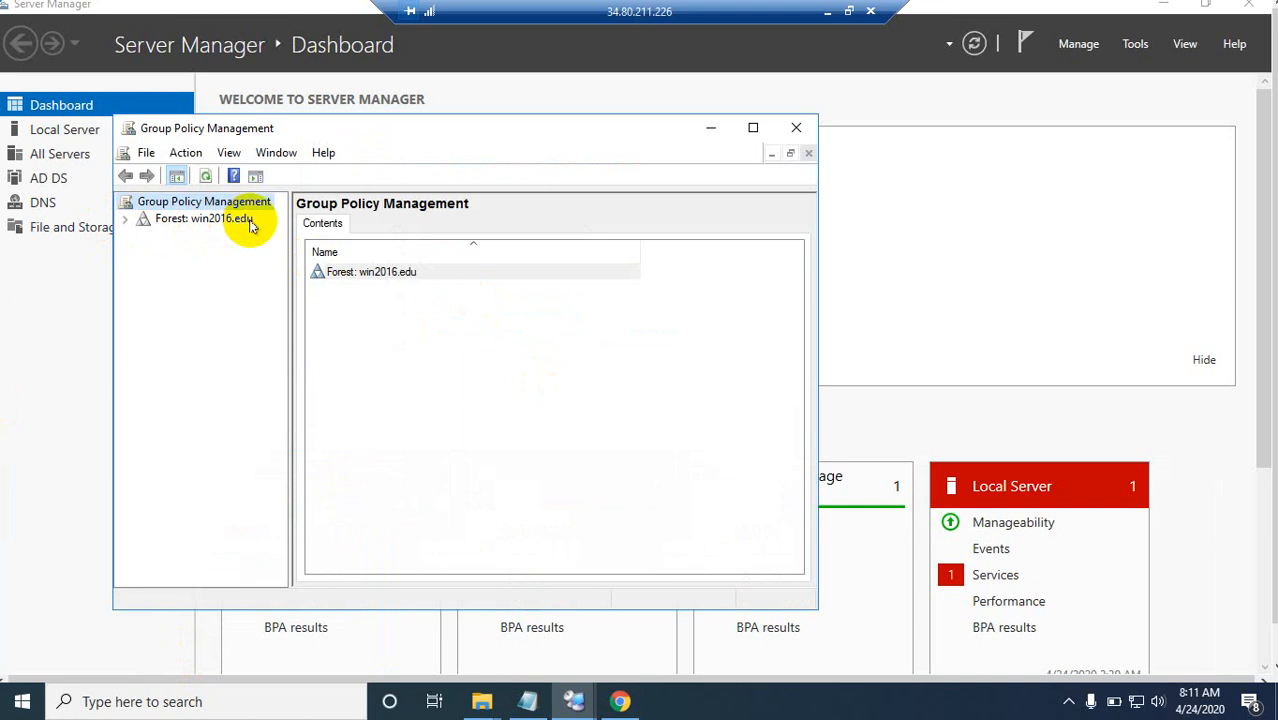
Step: Expand the win2016.edu forest and its Domains container to examine the domain and its current domain controller
left_click(125, 220)
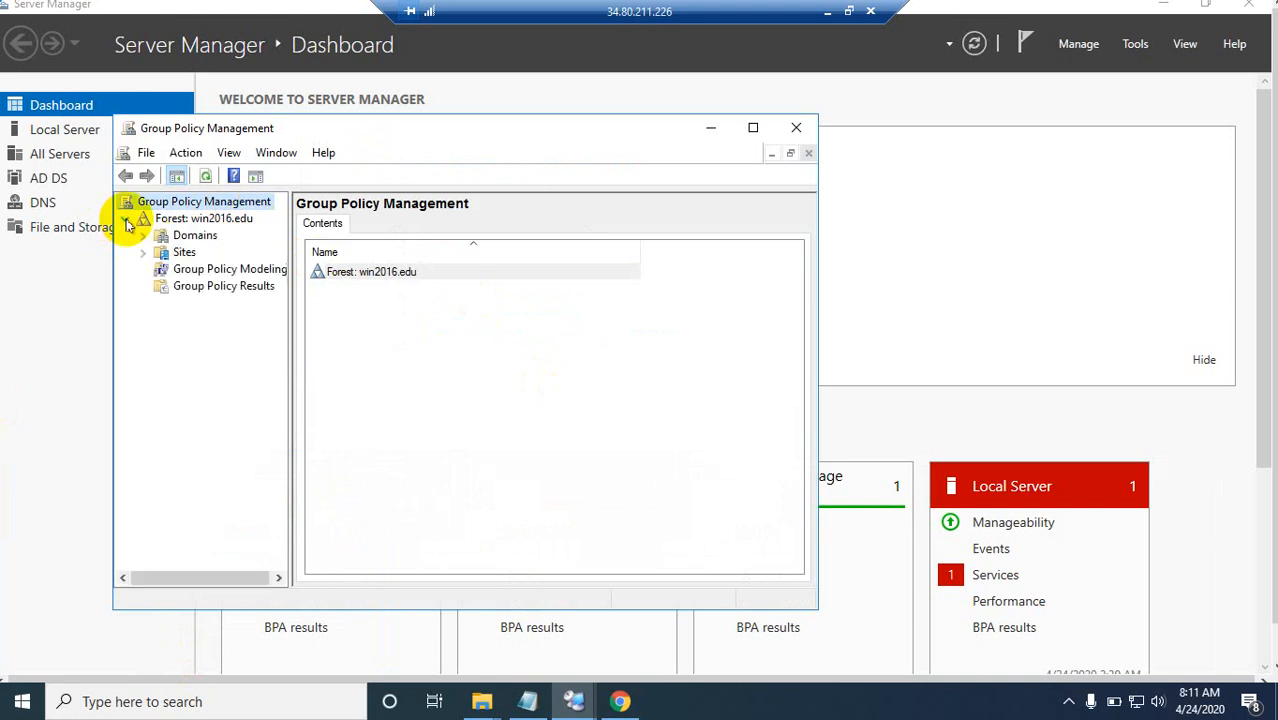
left_click(194, 238)
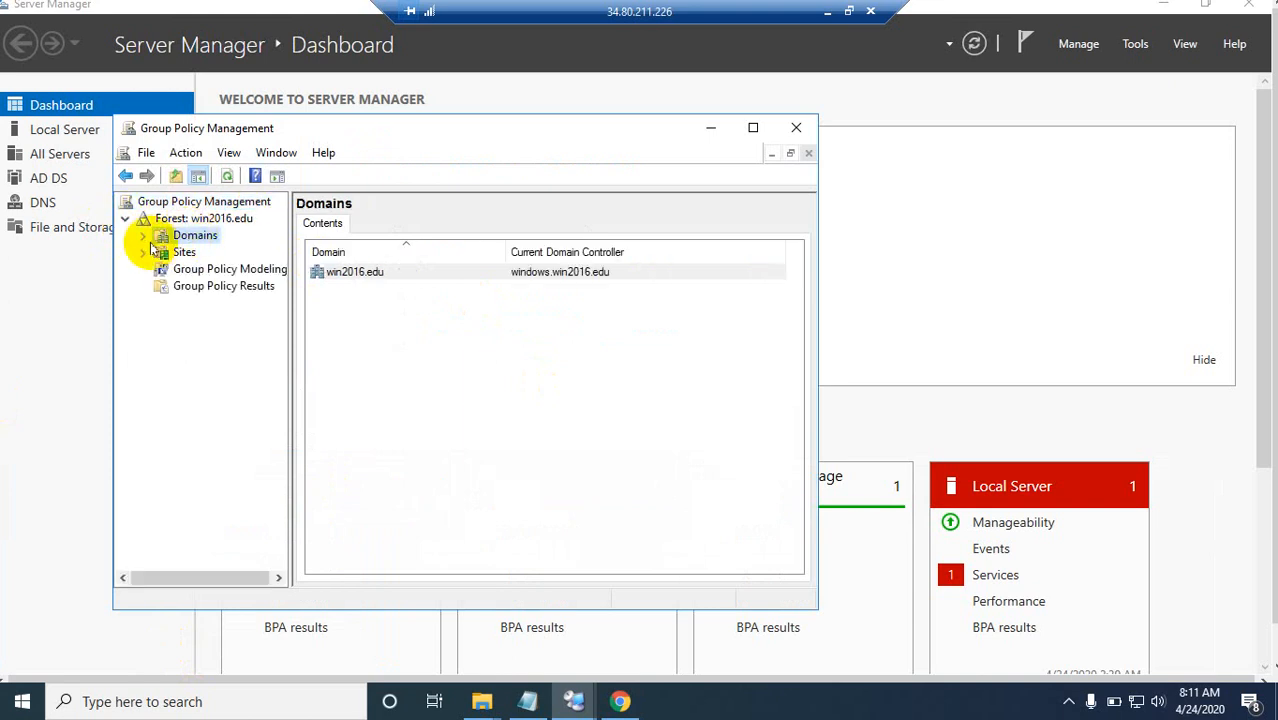
left_click(143, 237)
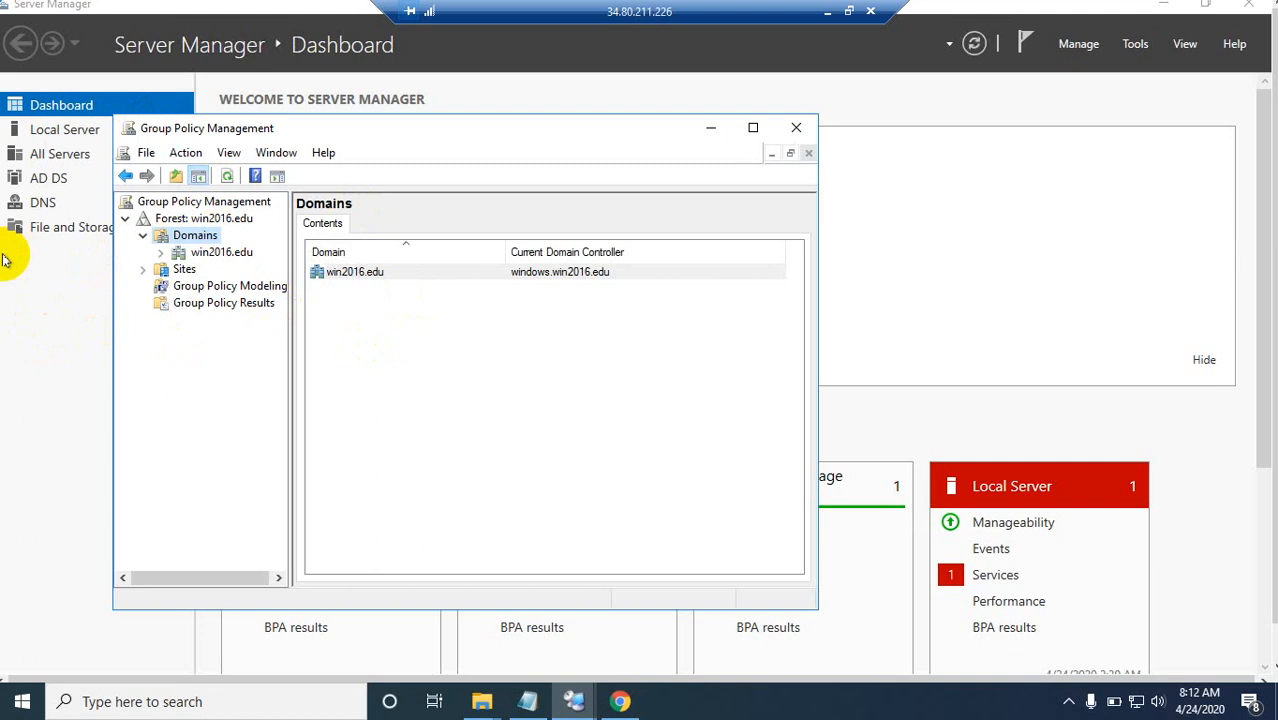
Step: Switch to the Google Cloud console to view the windows VM in the instance list, and return to the windows2016 session
left_click(828, 12)
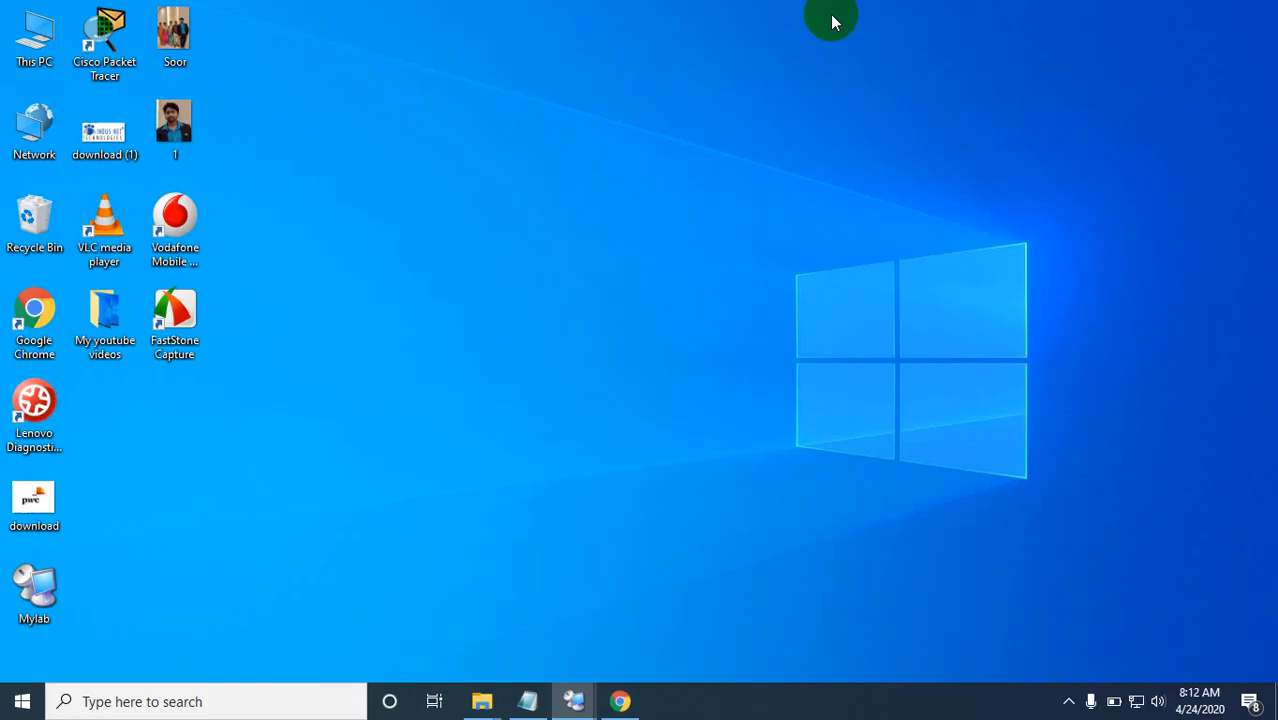
left_click(620, 701)
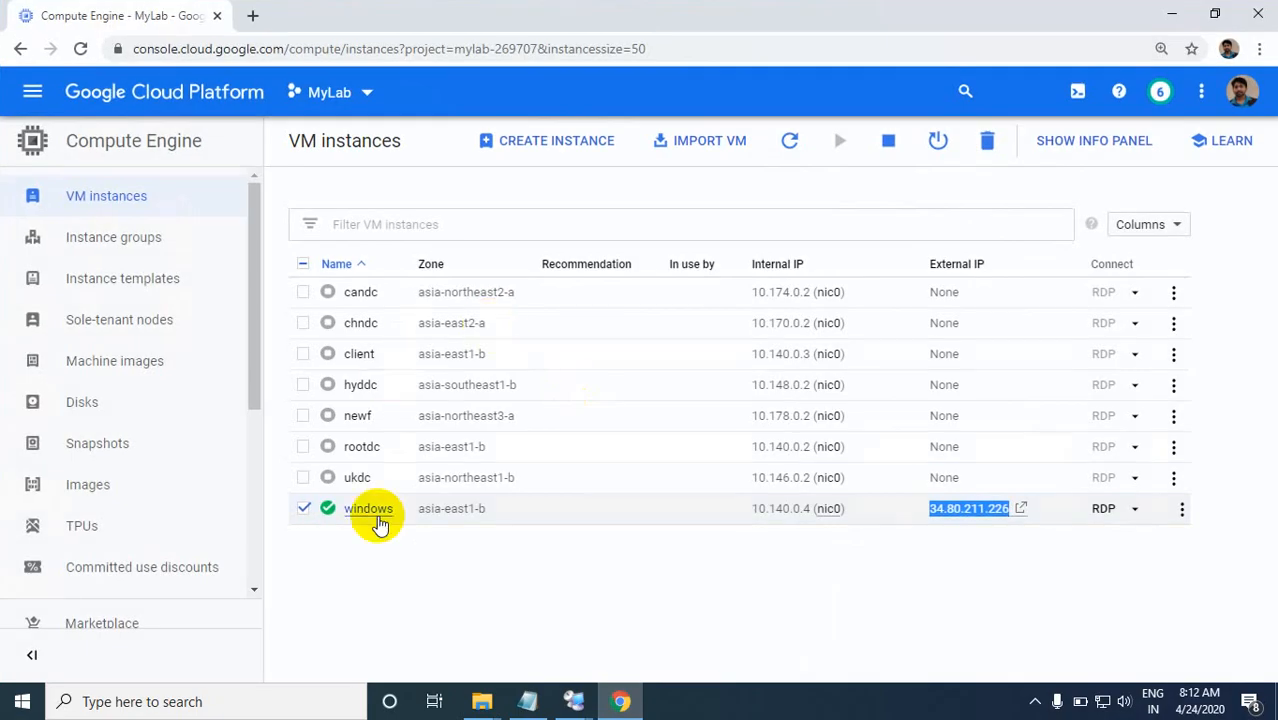
left_click(572, 701)
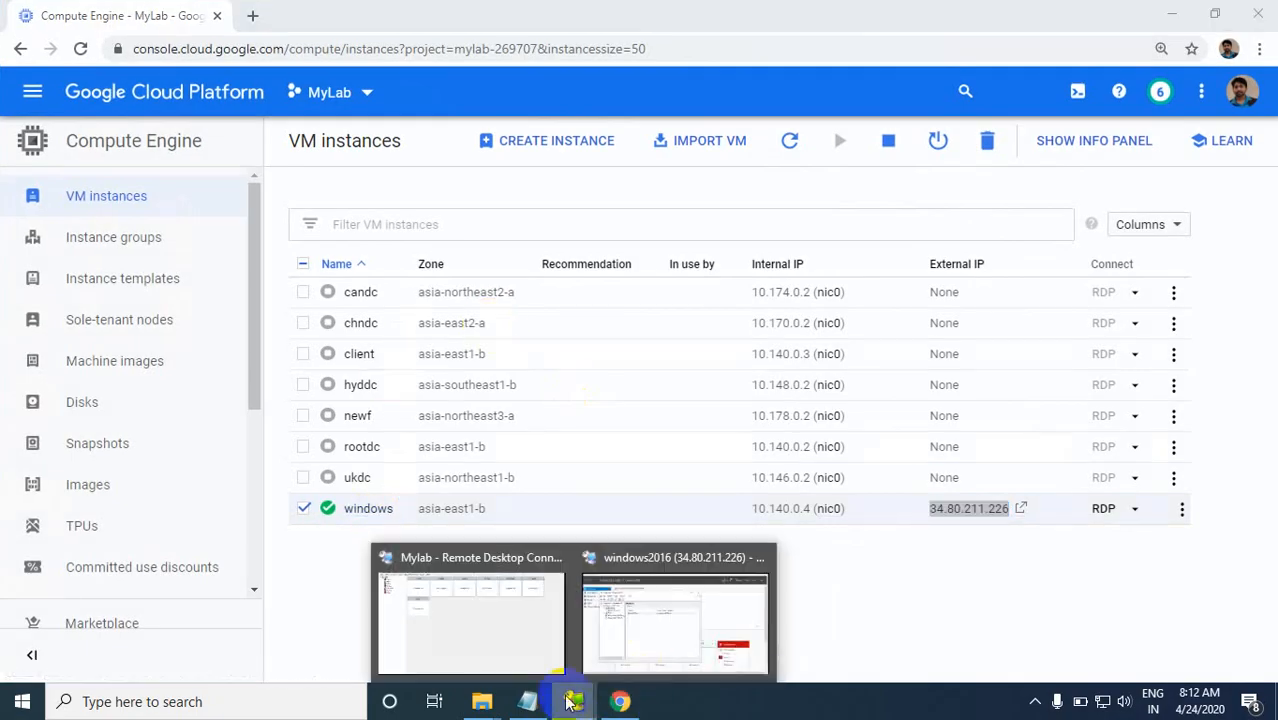
left_click(622, 636)
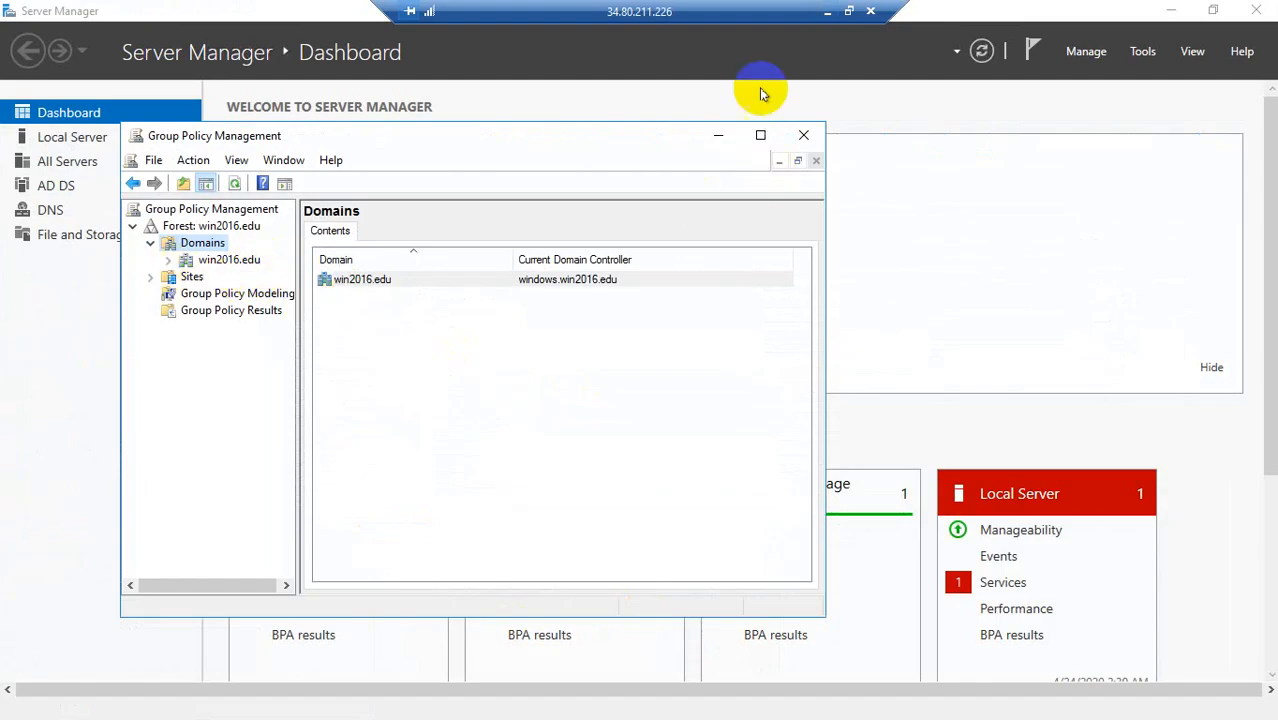
Step: Minimize Group Policy Management, examine the computer name and domain in This PC's system properties, and close those windows
left_click(716, 137)
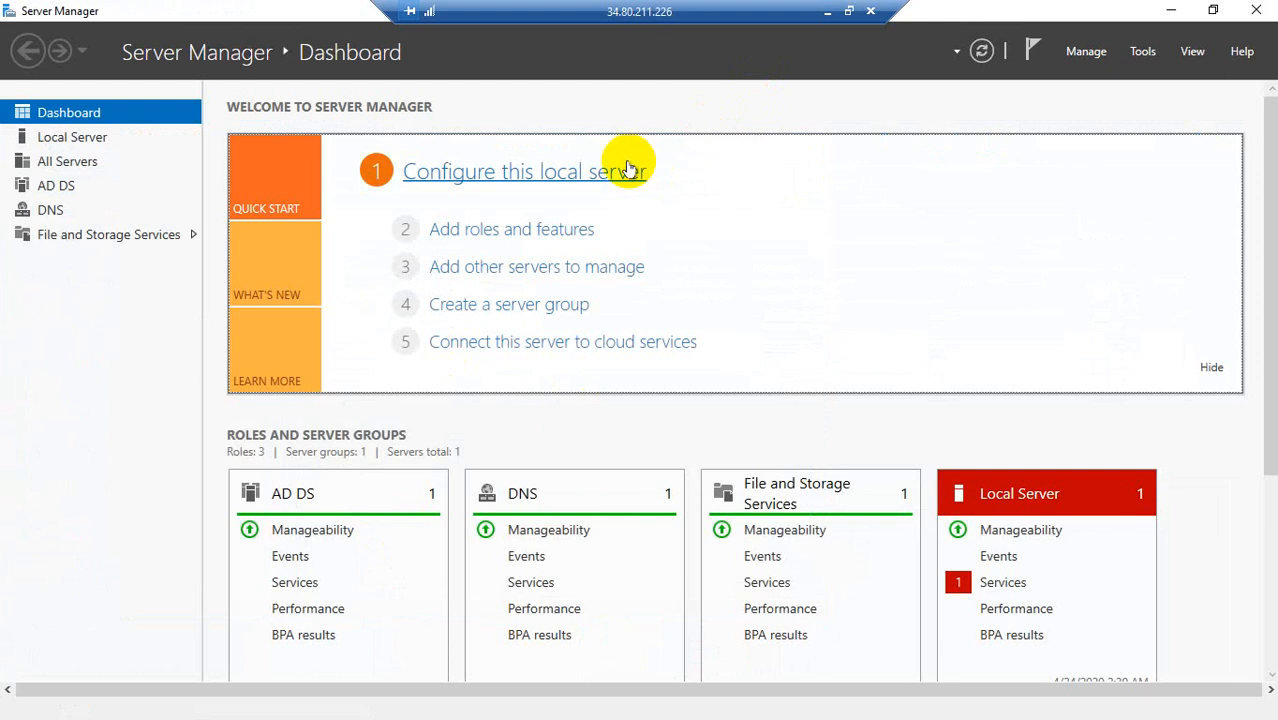
key("super+e")
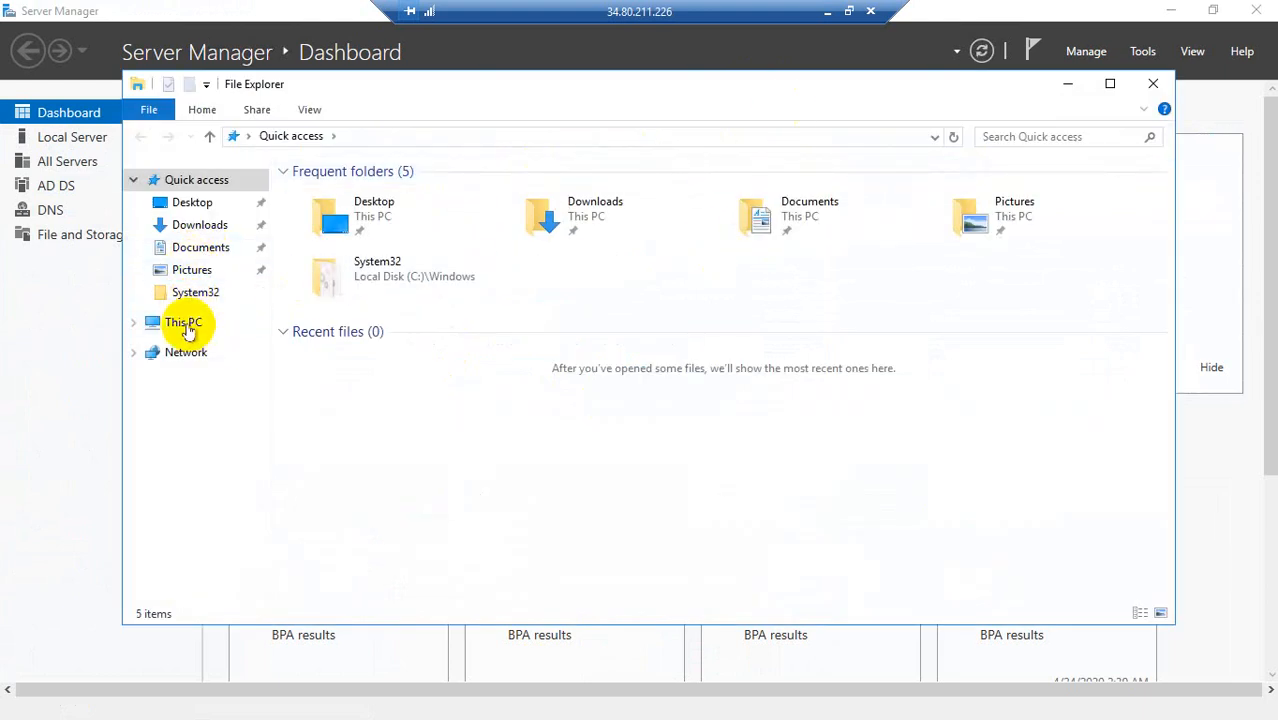
right_click(186, 327)
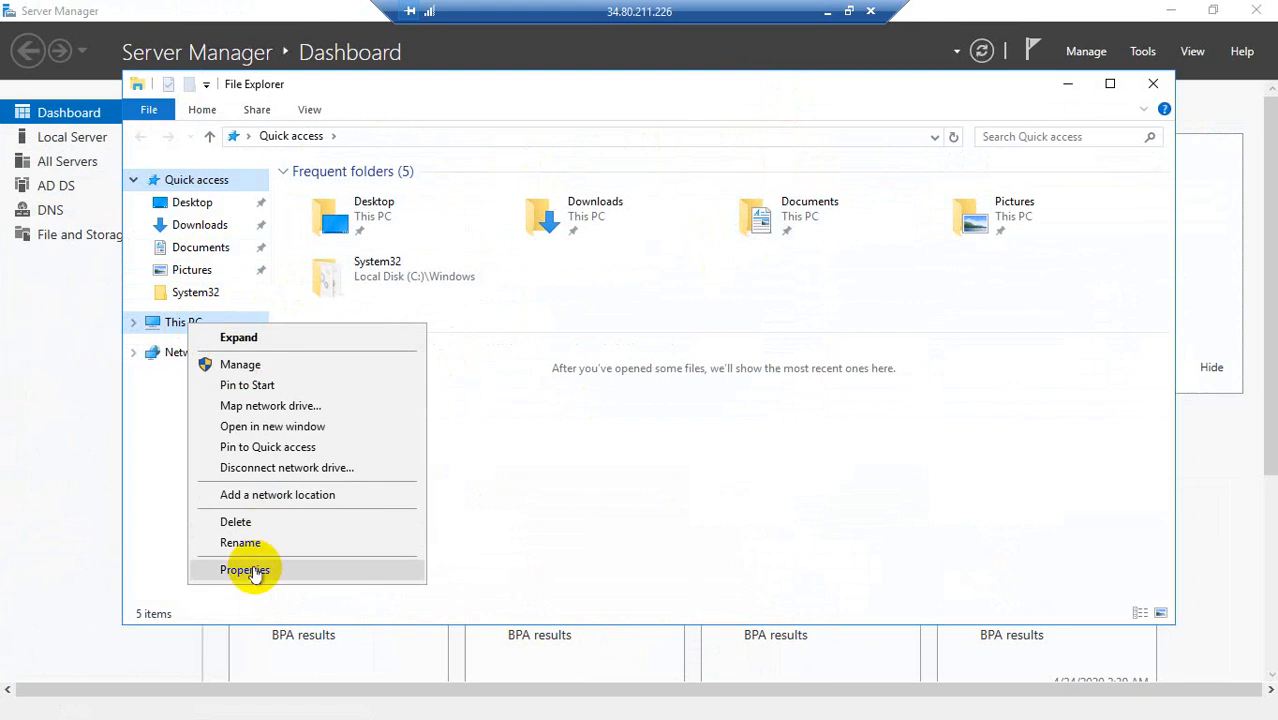
left_click(254, 570)
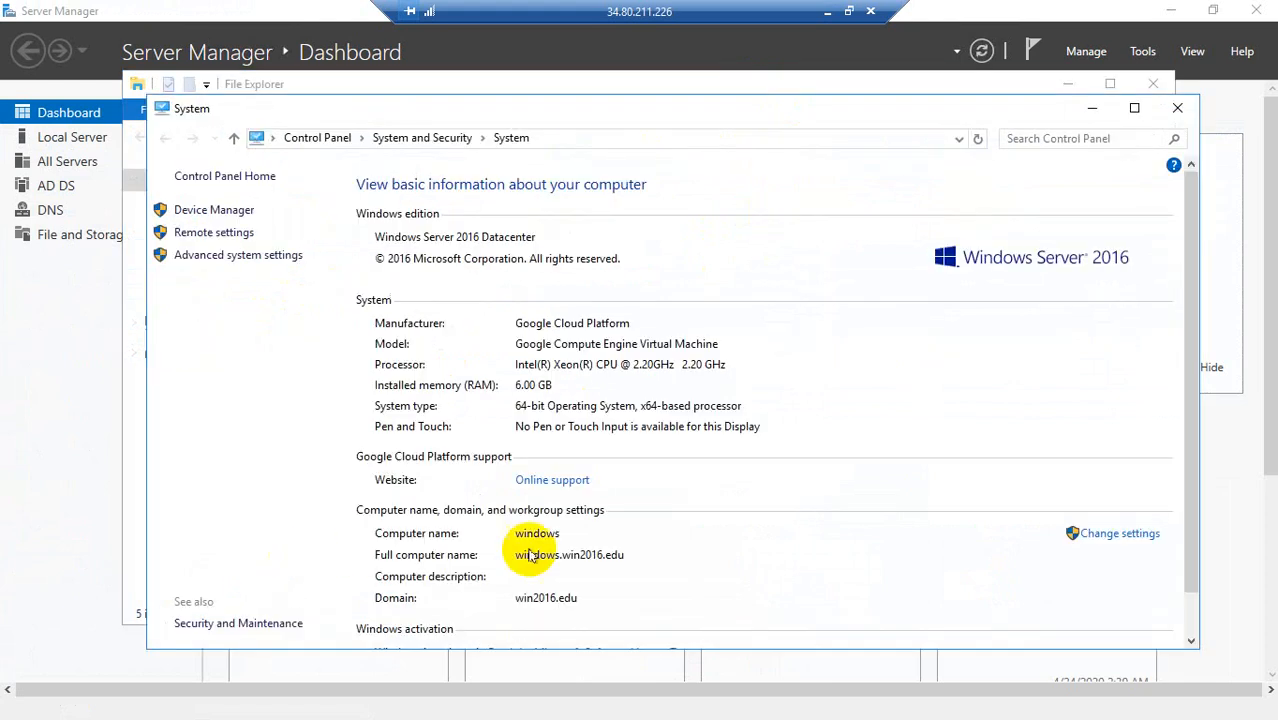
mouse_move(376, 528)
left_mouse_down()
mouse_move(556, 541)
mouse_move(536, 538)
left_mouse_up()
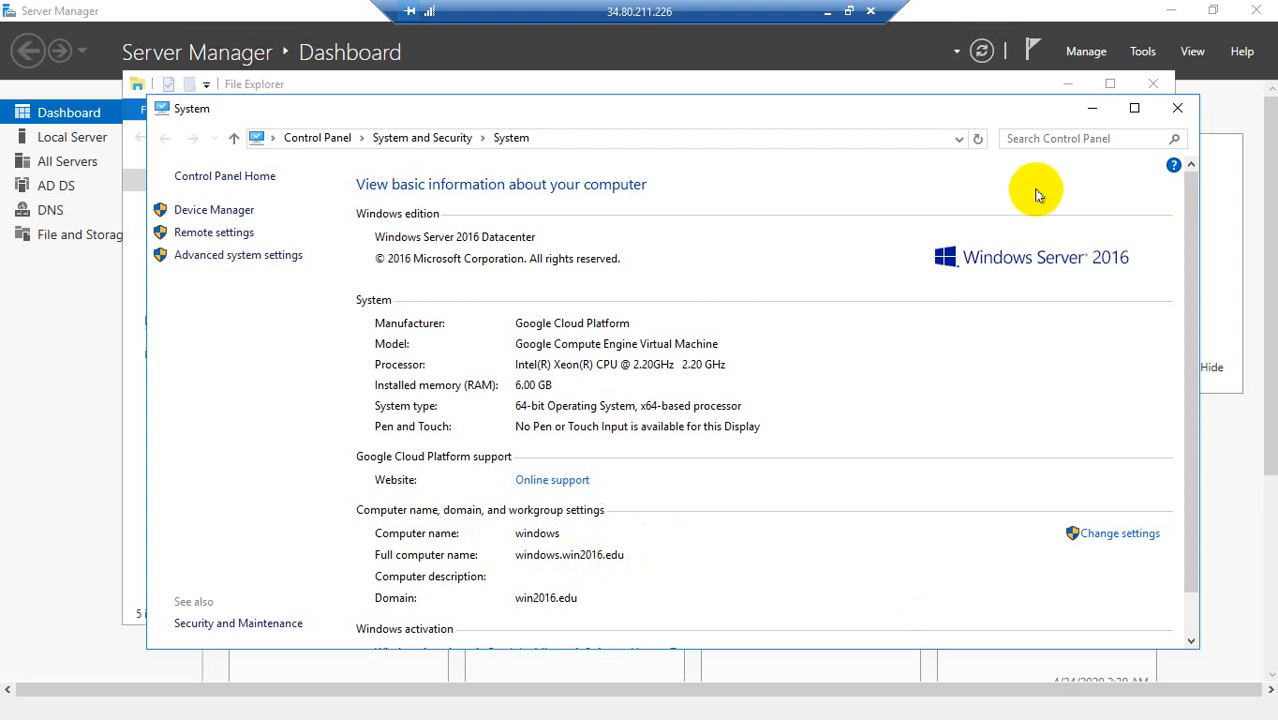
left_click(1177, 108)
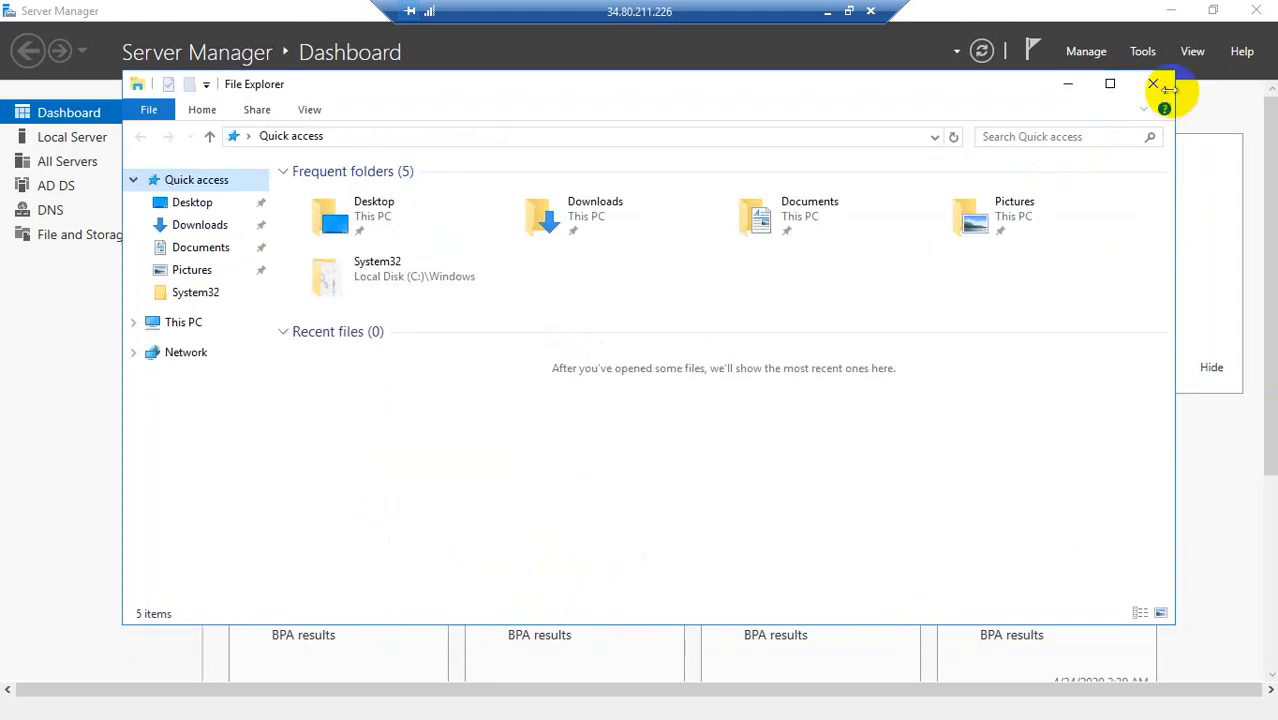
left_click(1155, 84)
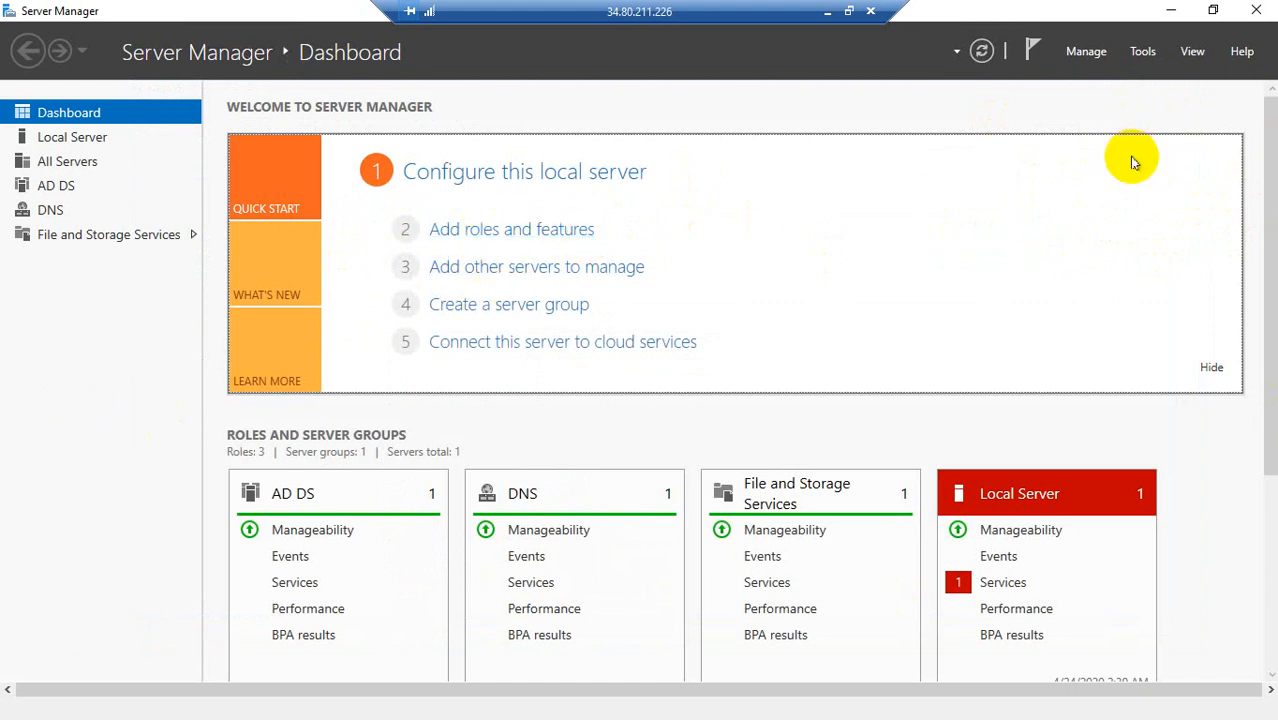
Step: Reopen Group Policy Management with gpmc.msc, examine the win2016.edu forest's Domains and Sites containers, and close the console
key("super+r")
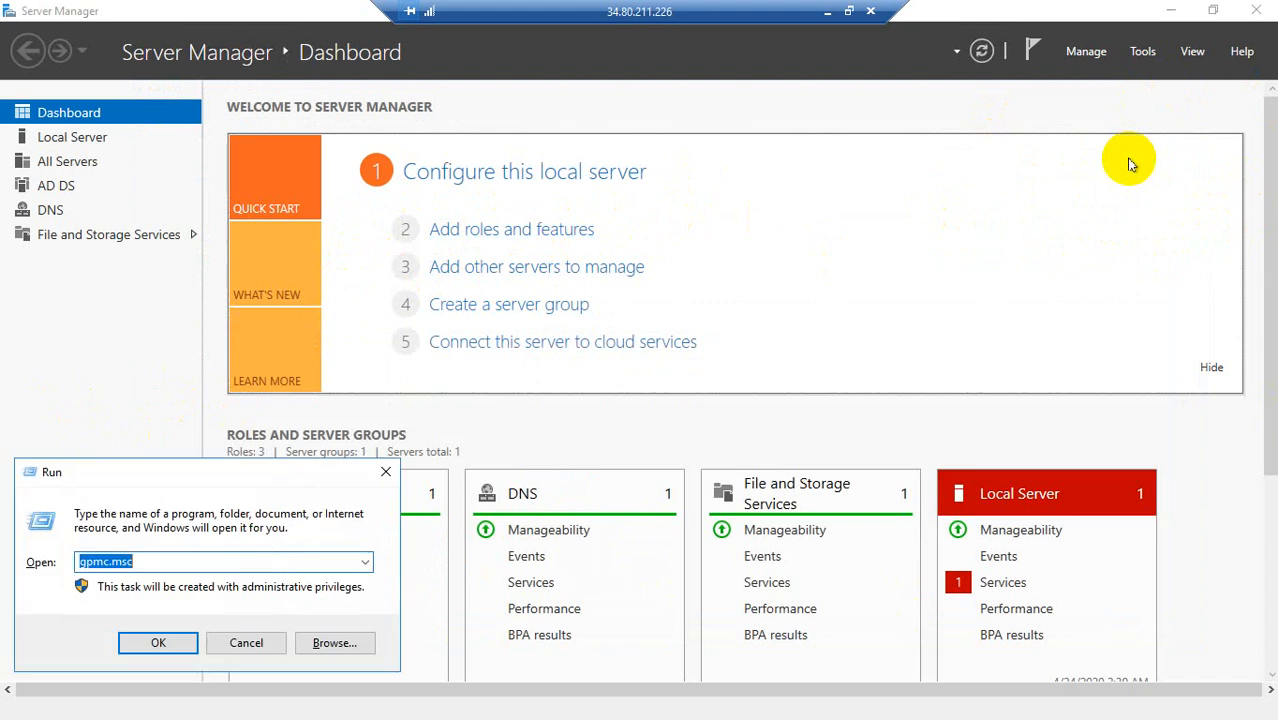
left_click(182, 643)
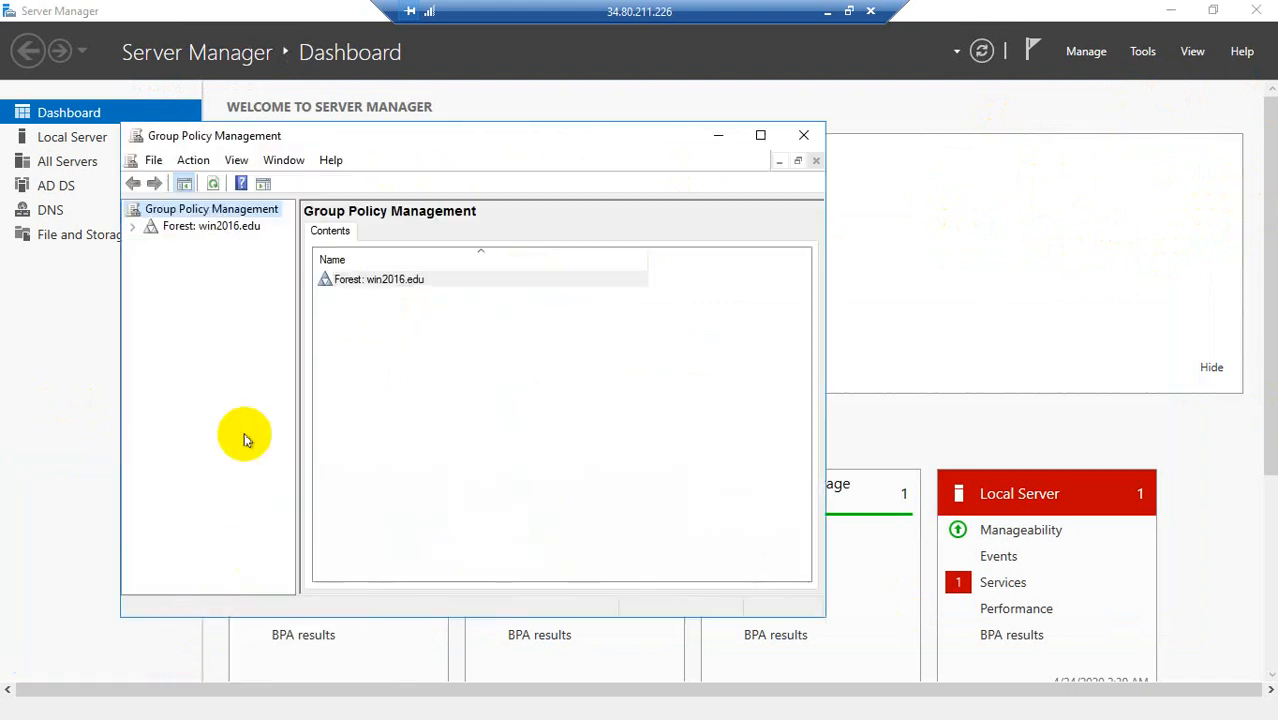
left_click(132, 226)
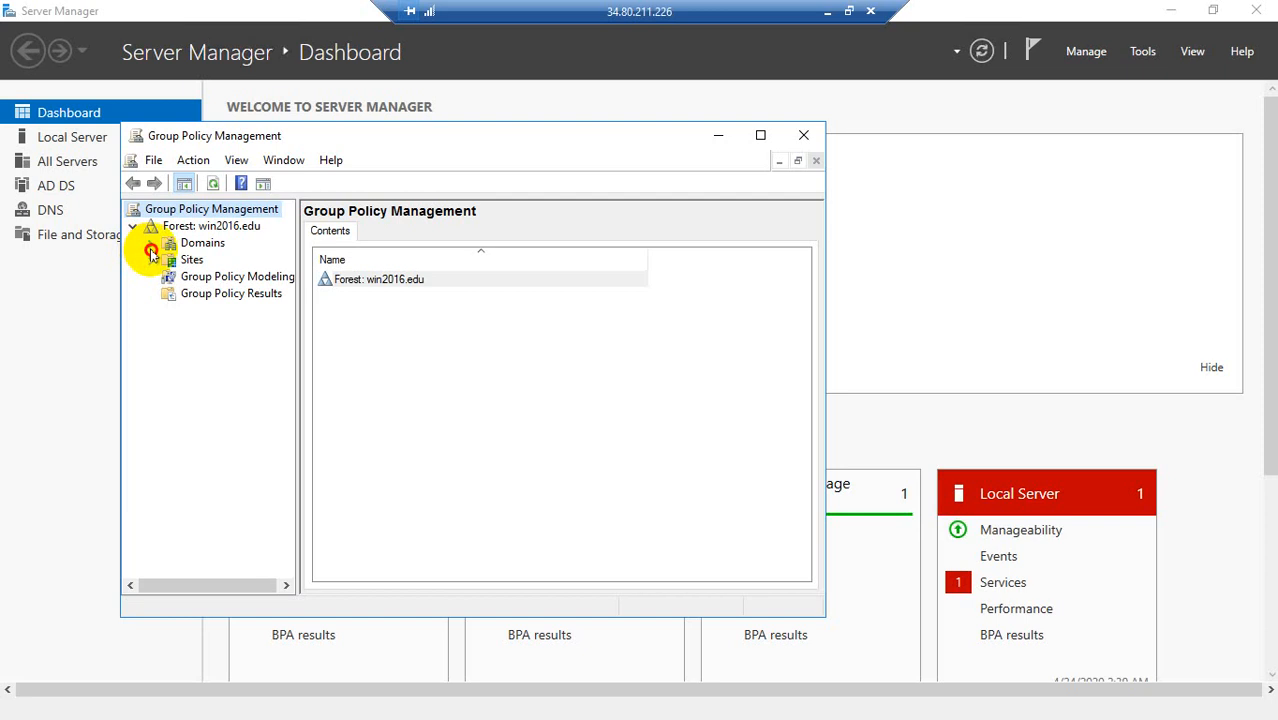
left_click(150, 243)
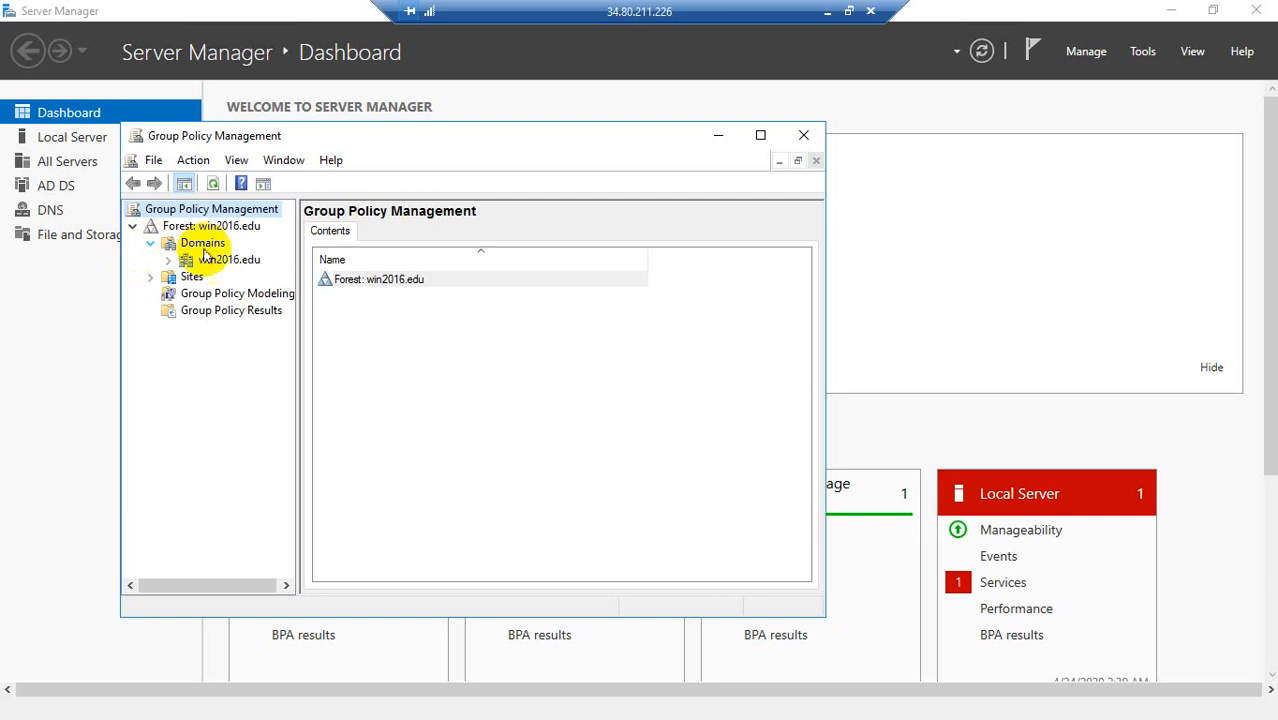
left_click(173, 278)
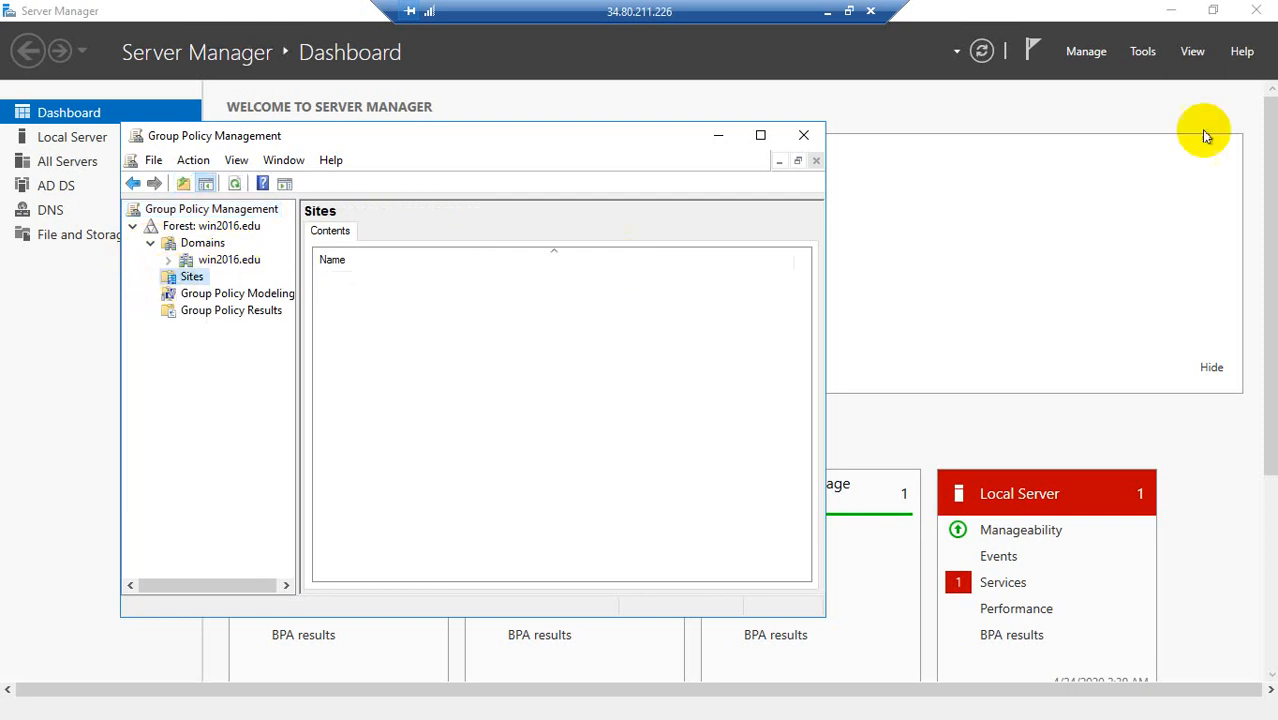
left_click(803, 134)
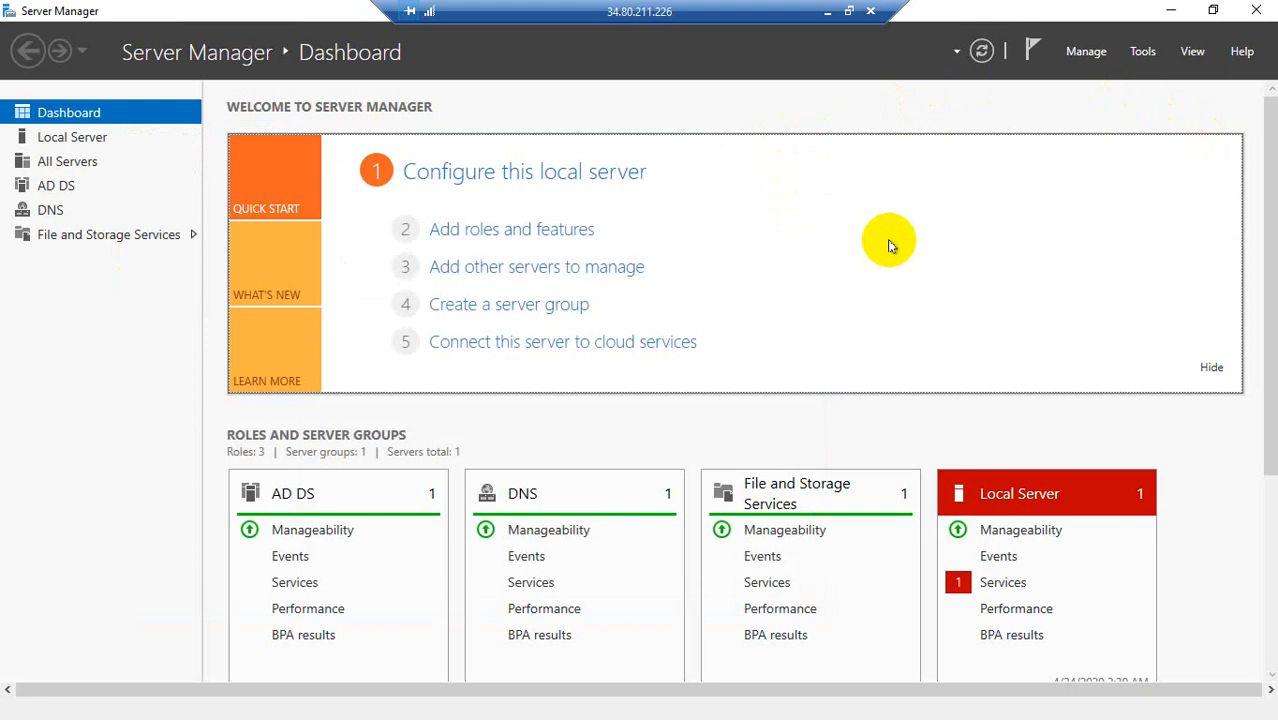
Step: Open Group Policy Management from Server Manager's administrative tools, view the forest tree, and close the console
key("super+r")
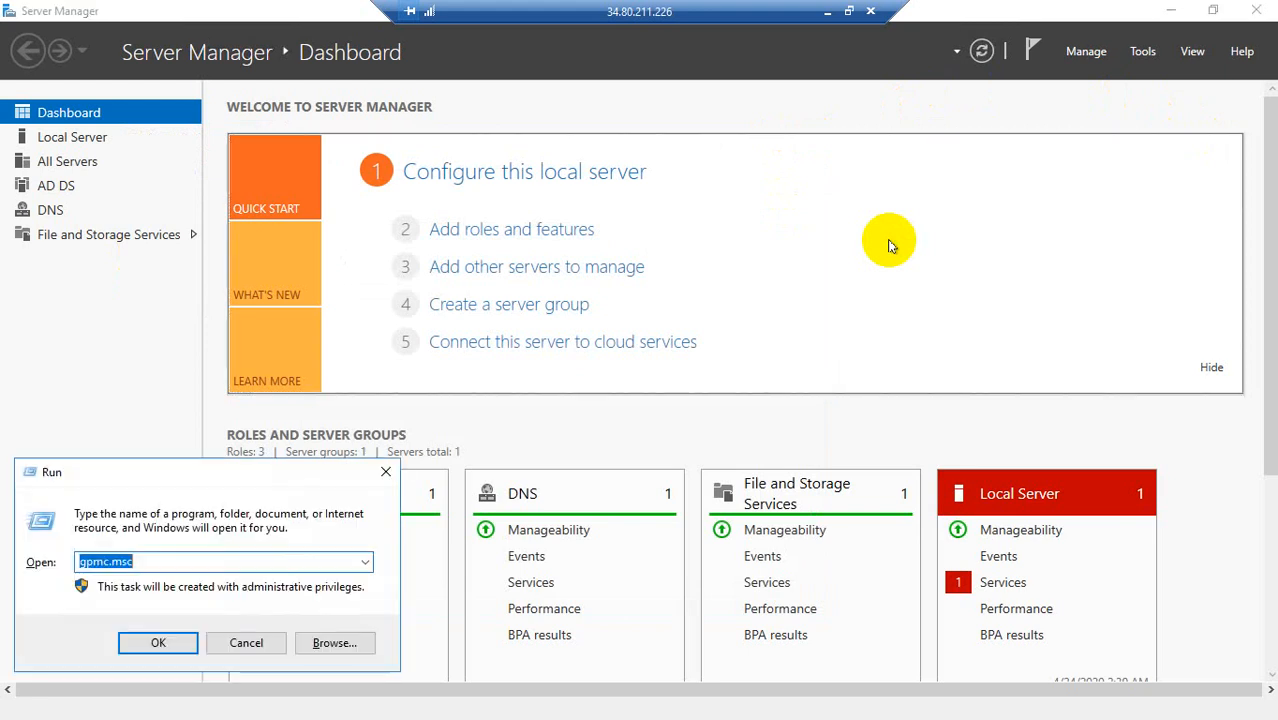
key("BackSpace")
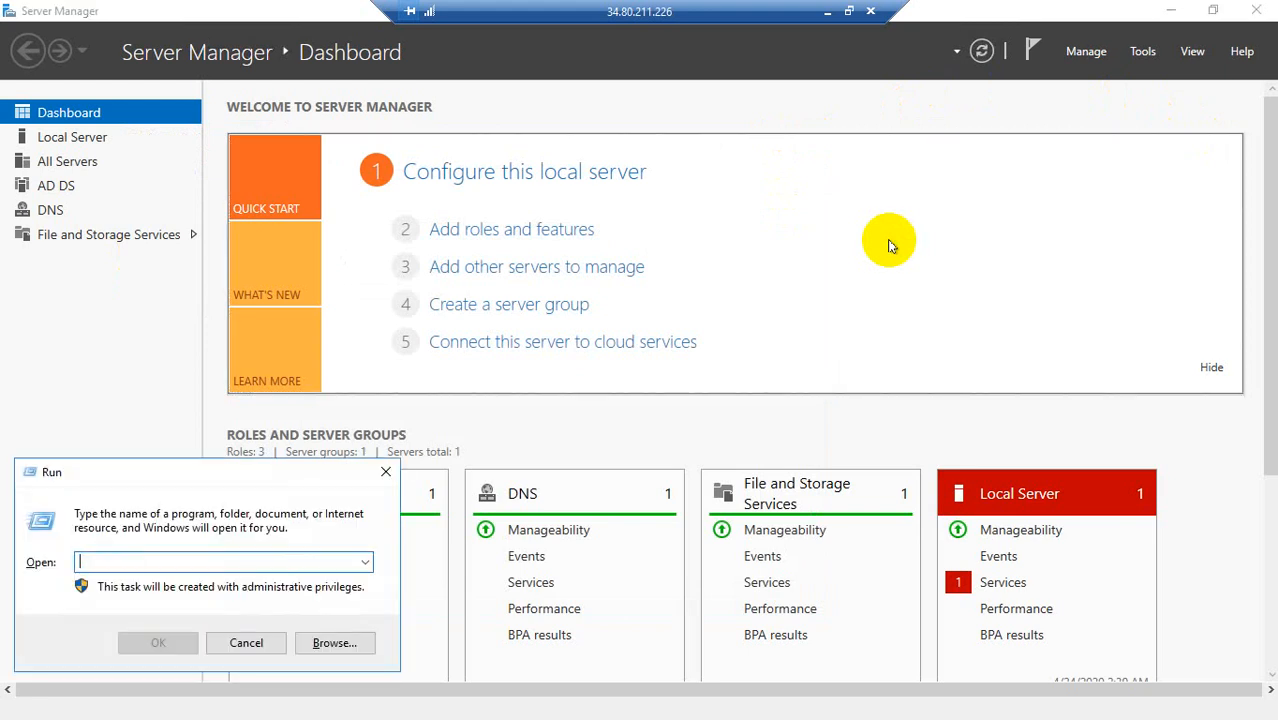
left_click(1140, 52)
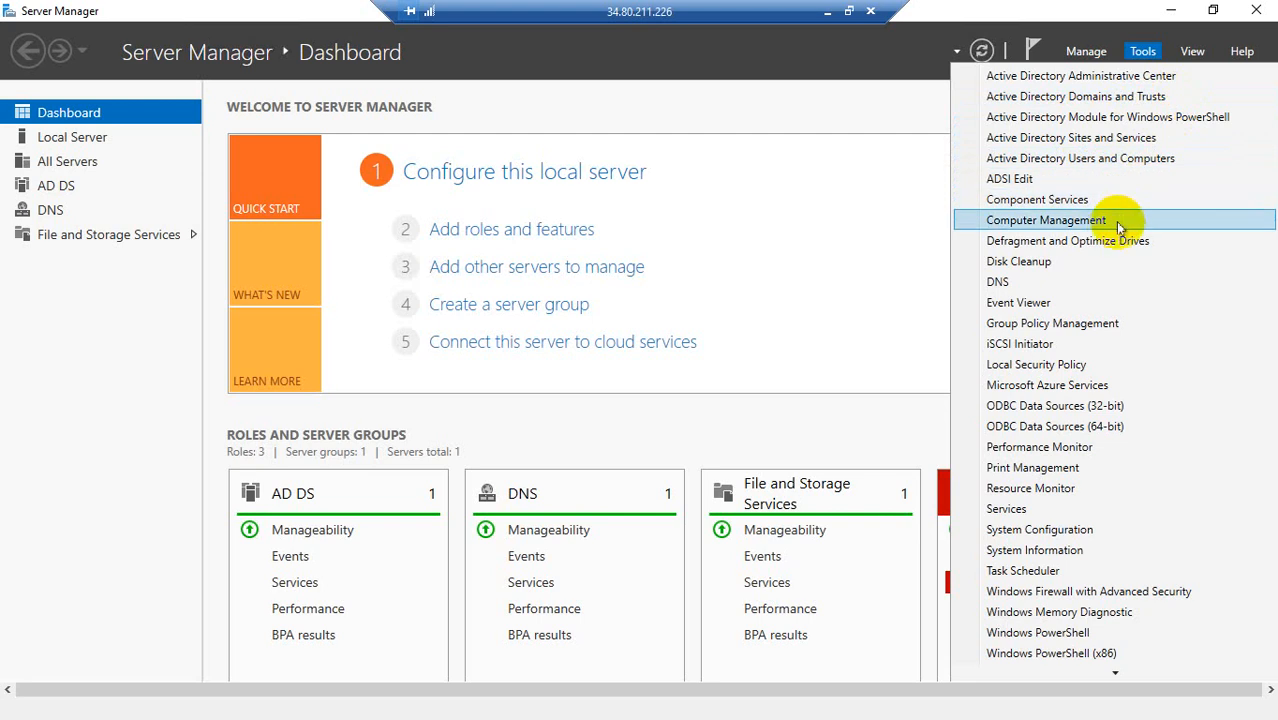
left_click(1110, 326)
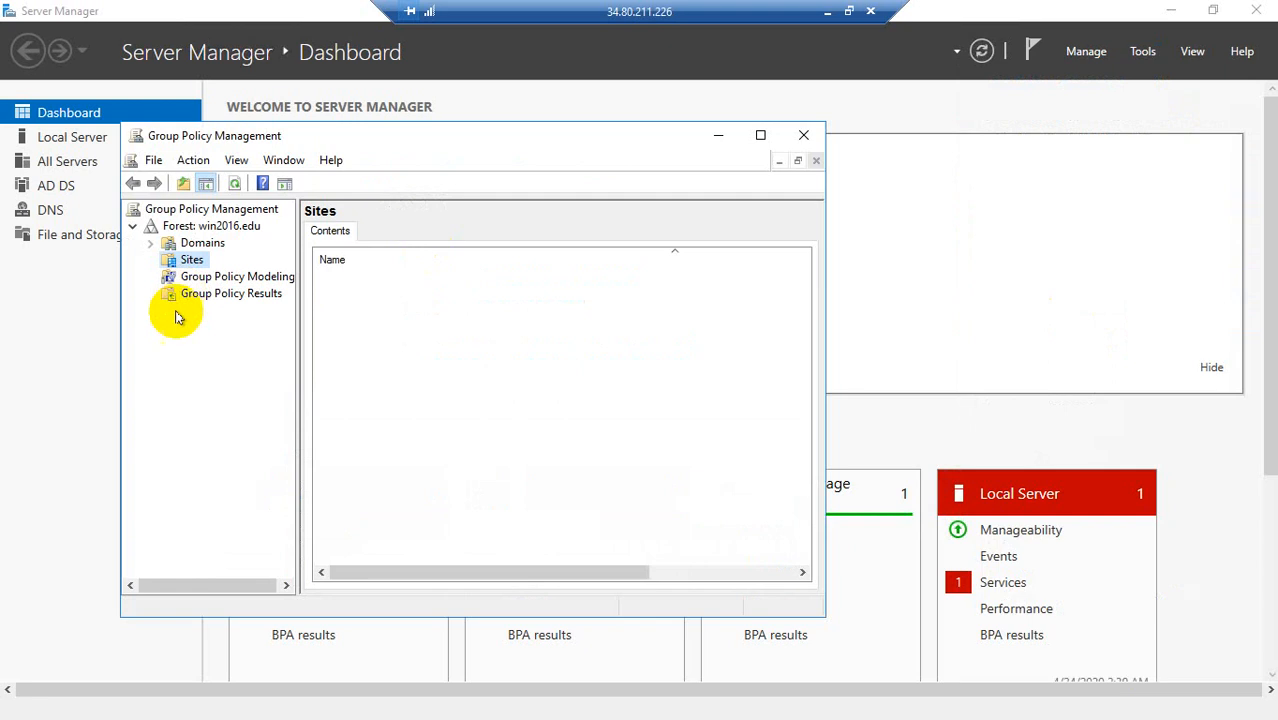
left_click(805, 133)
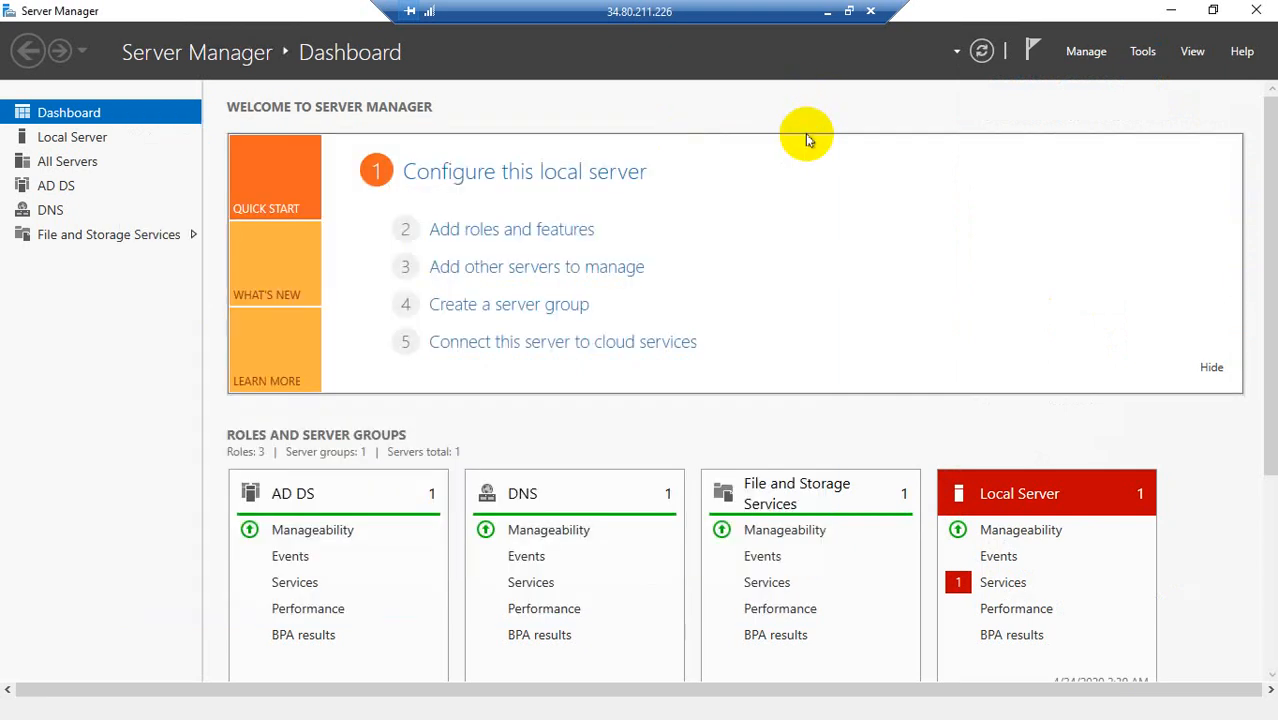
Step: Launch Active Directory Users and Computers on the server with the dsa.msc command
key("super+r")
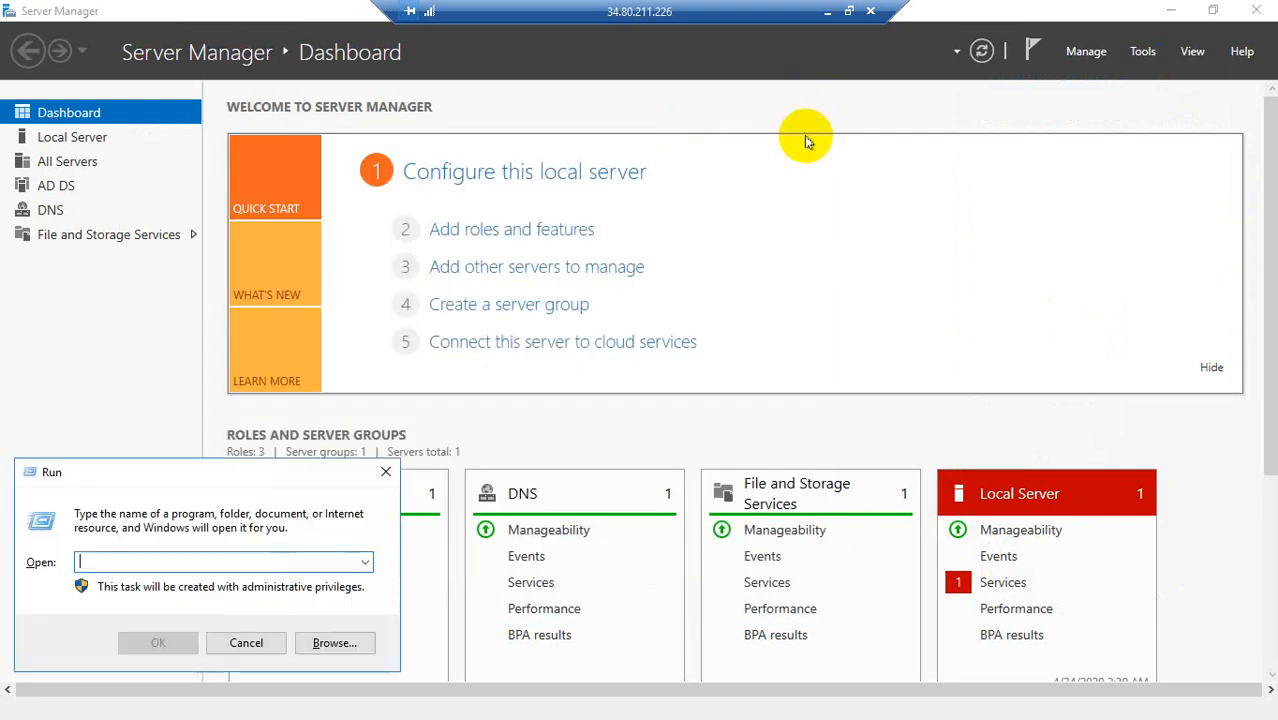
type("r")
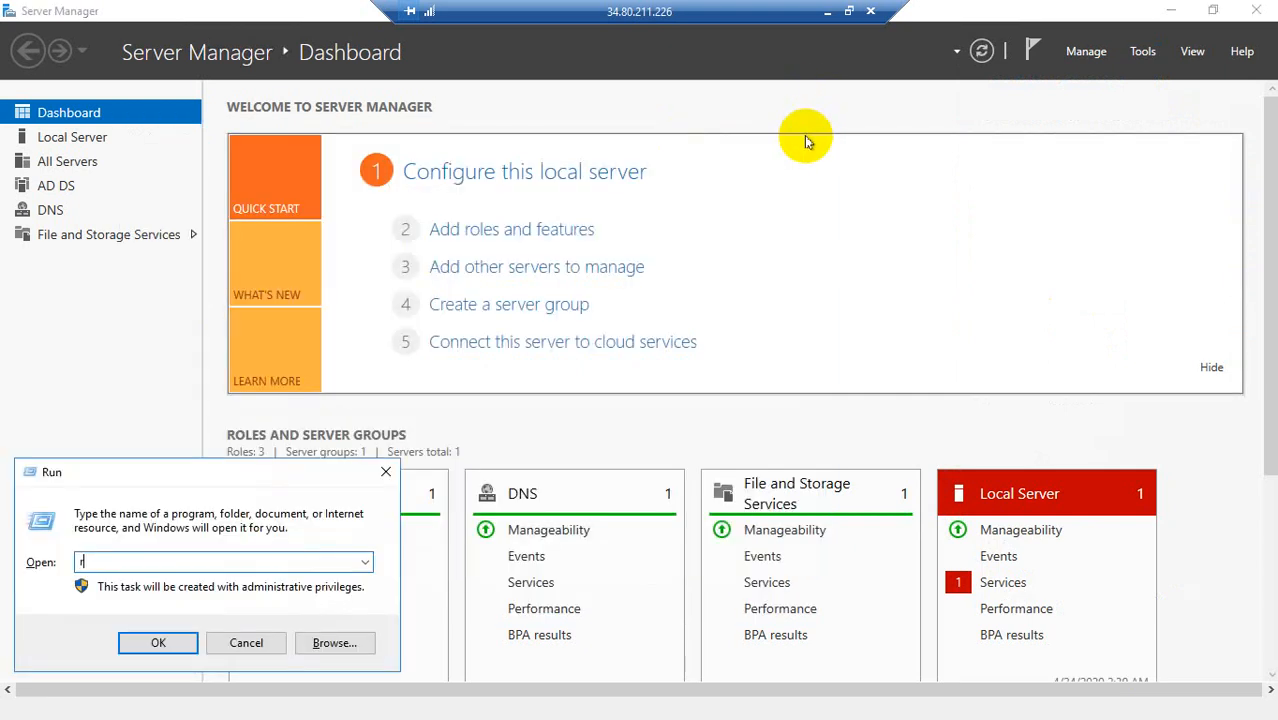
key("BackSpace")
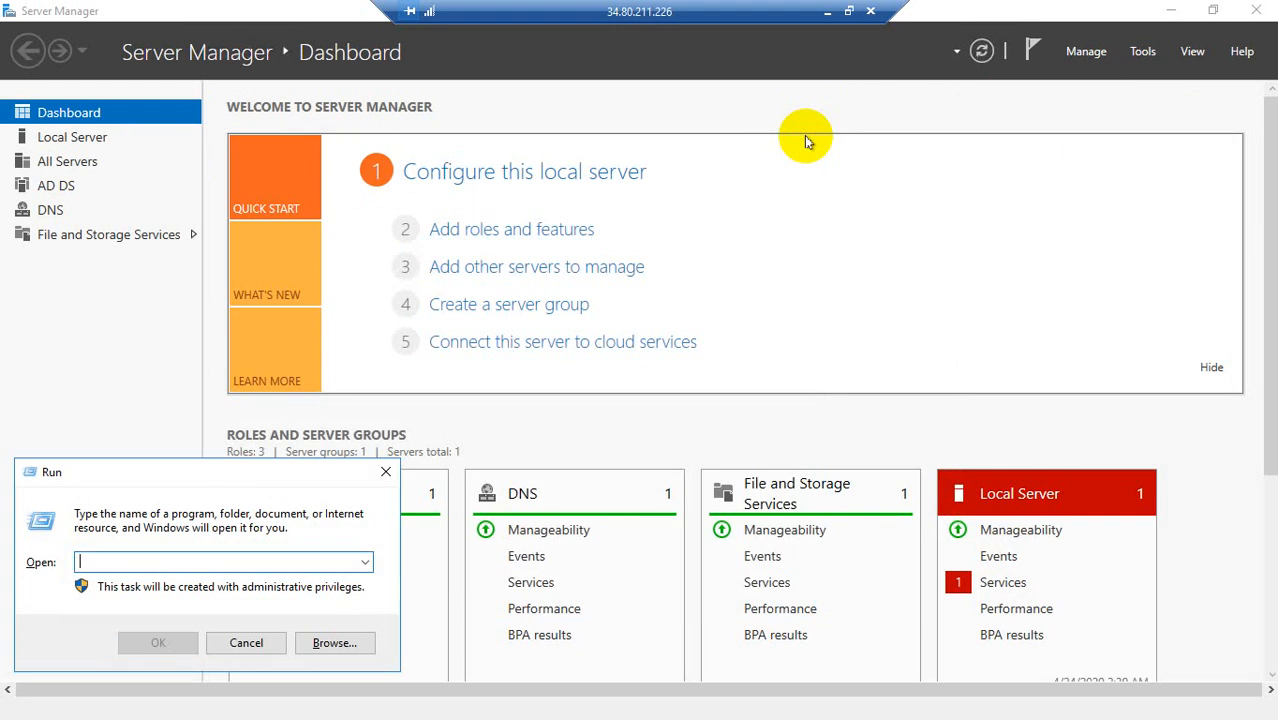
type("dsa")
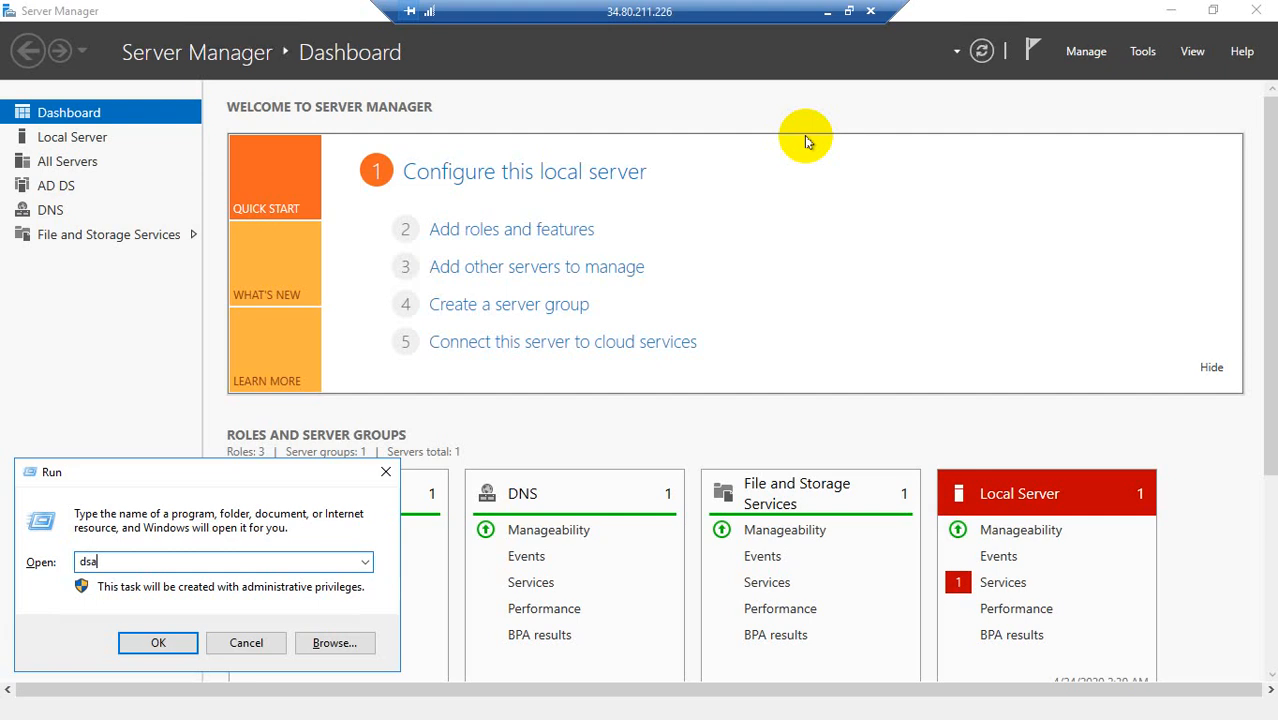
type(".msc")
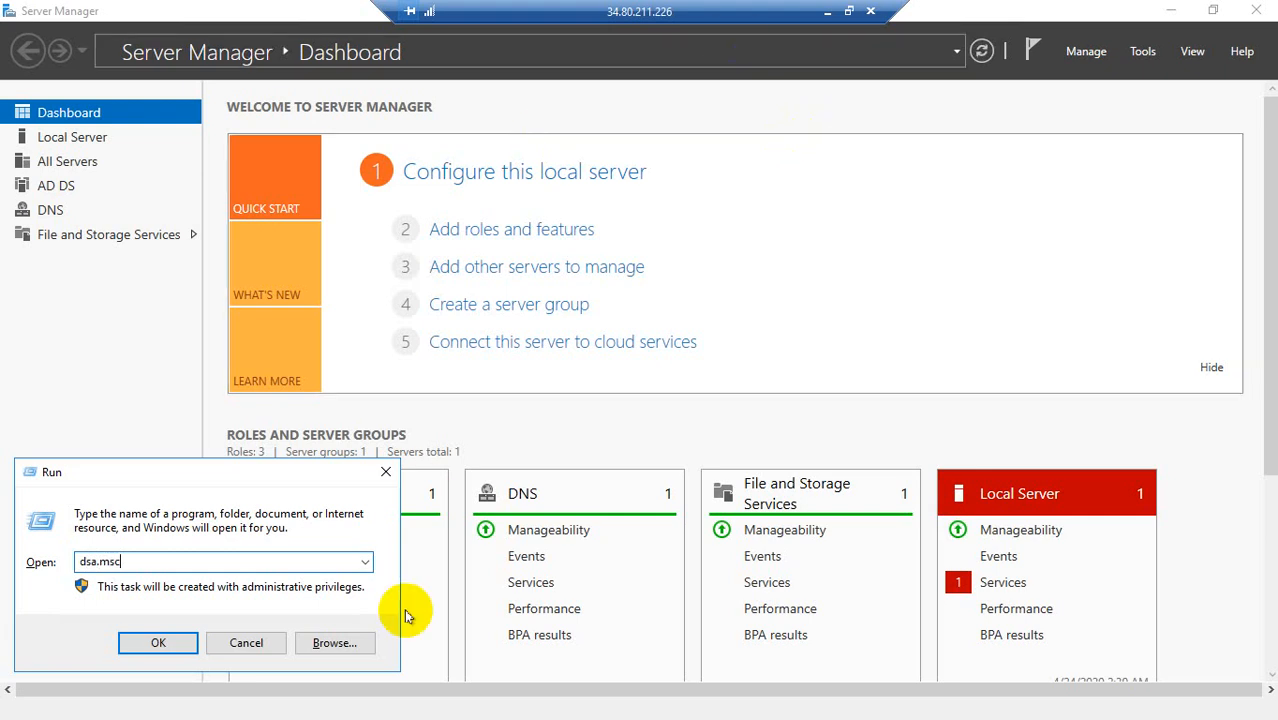
left_click(157, 642)
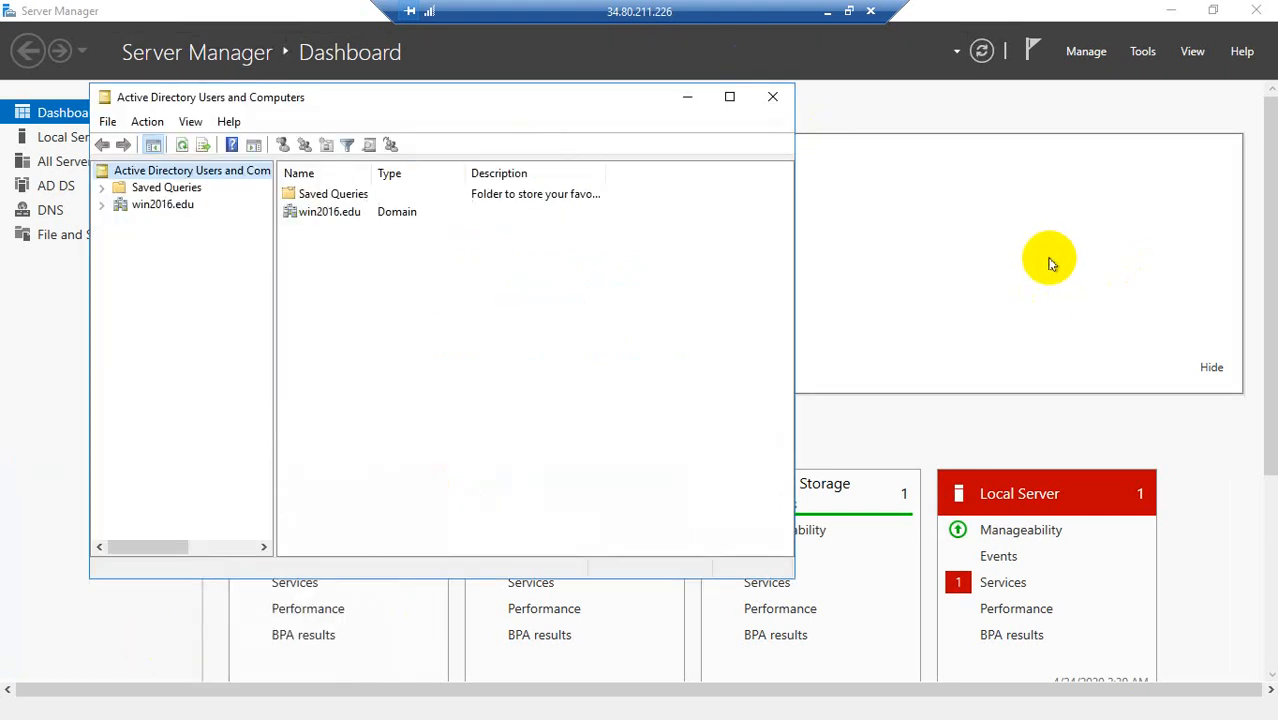
Step: Expand the win2016.edu domain, examine the contents of Domain Controllers and Users, and minimize Active Directory Users and Computers
left_click(102, 206)
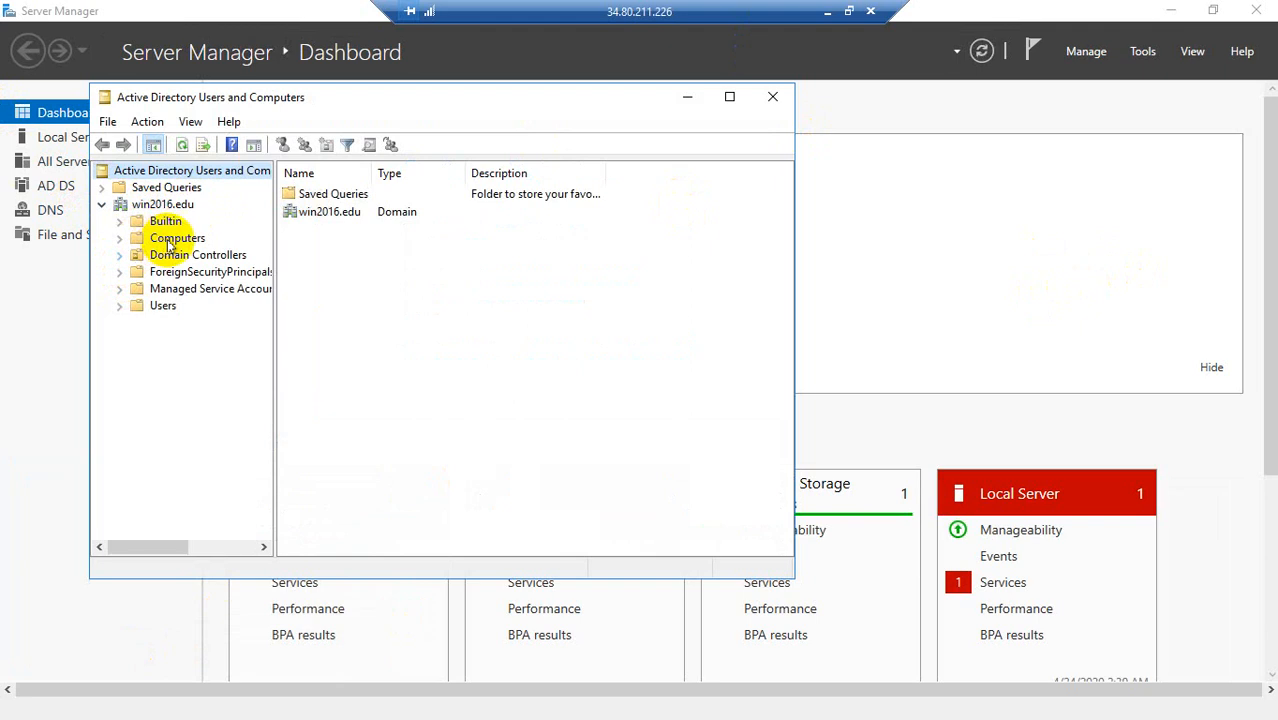
left_click(163, 260)
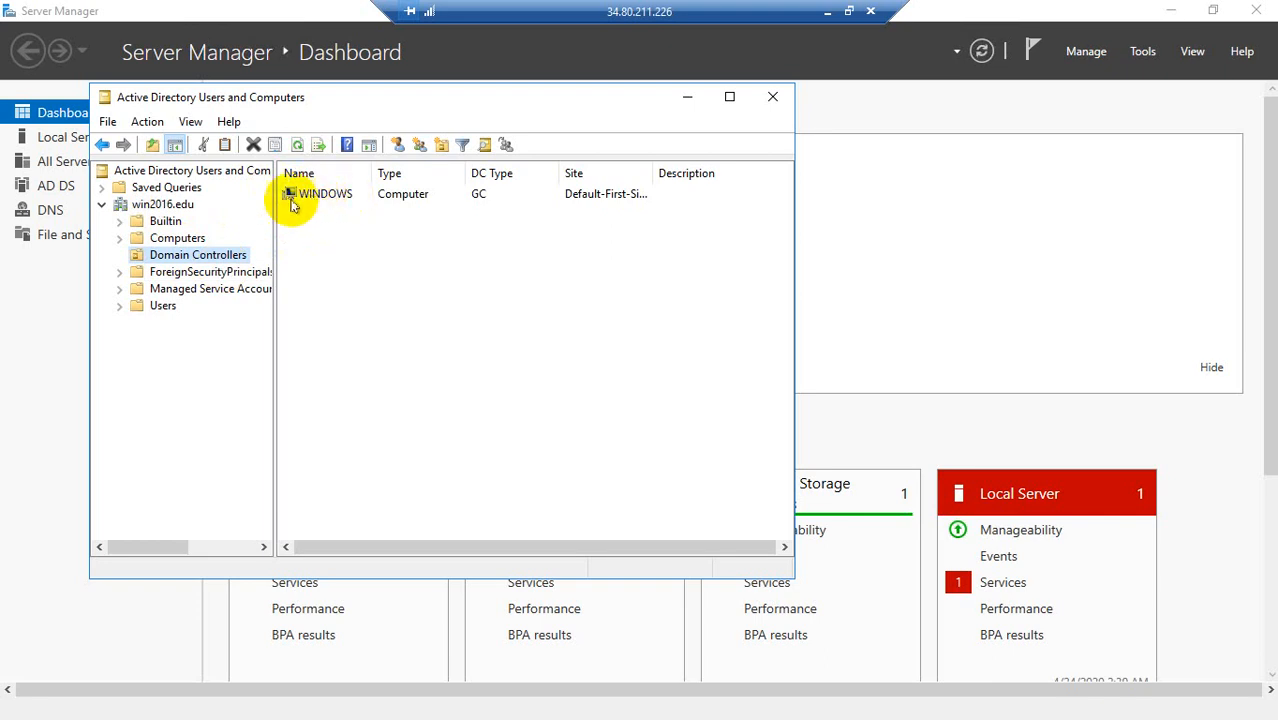
left_click(137, 307)
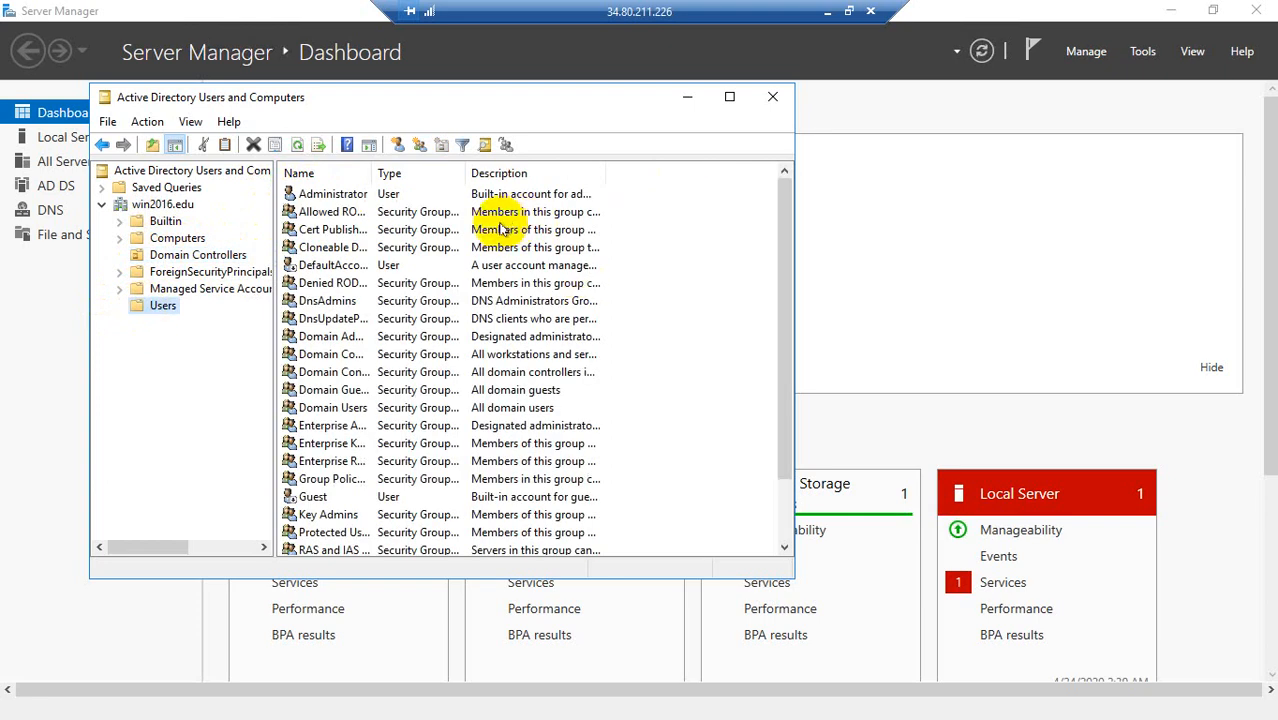
scroll(503, 230, "down", 2)
scroll(400, 450, "up", 2)
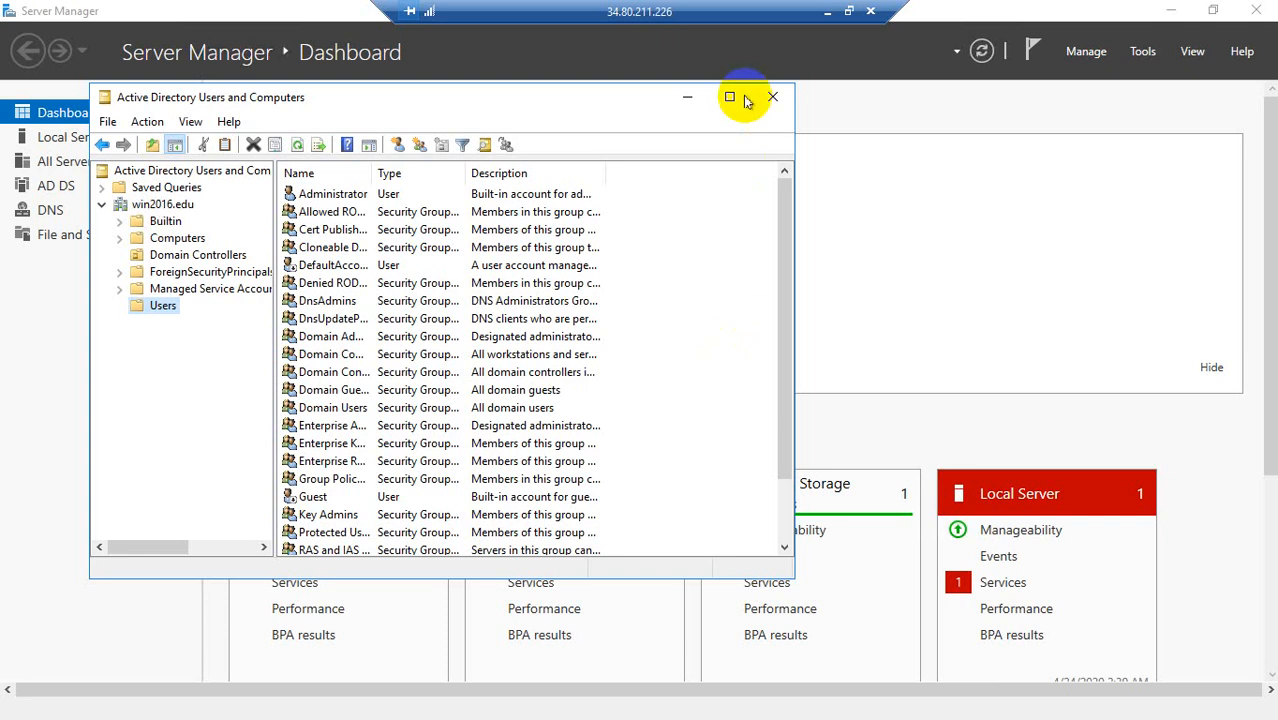
left_click(687, 97)
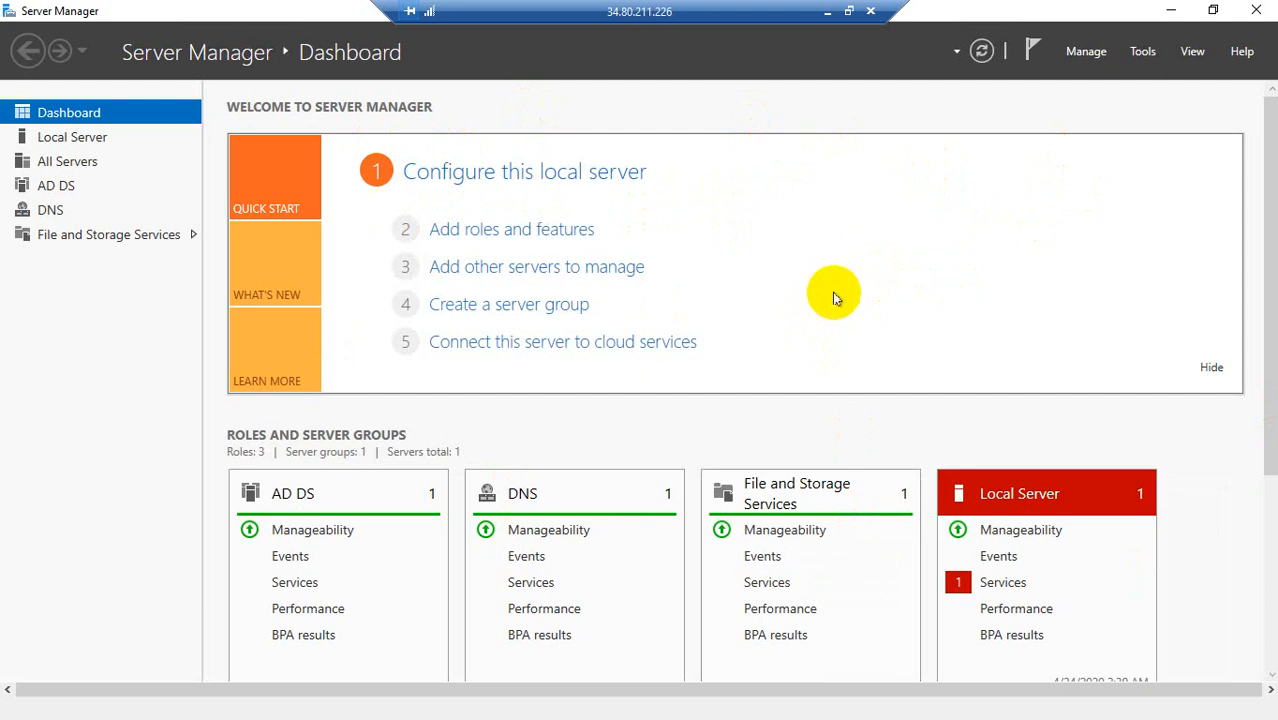
left_click(460, 230)
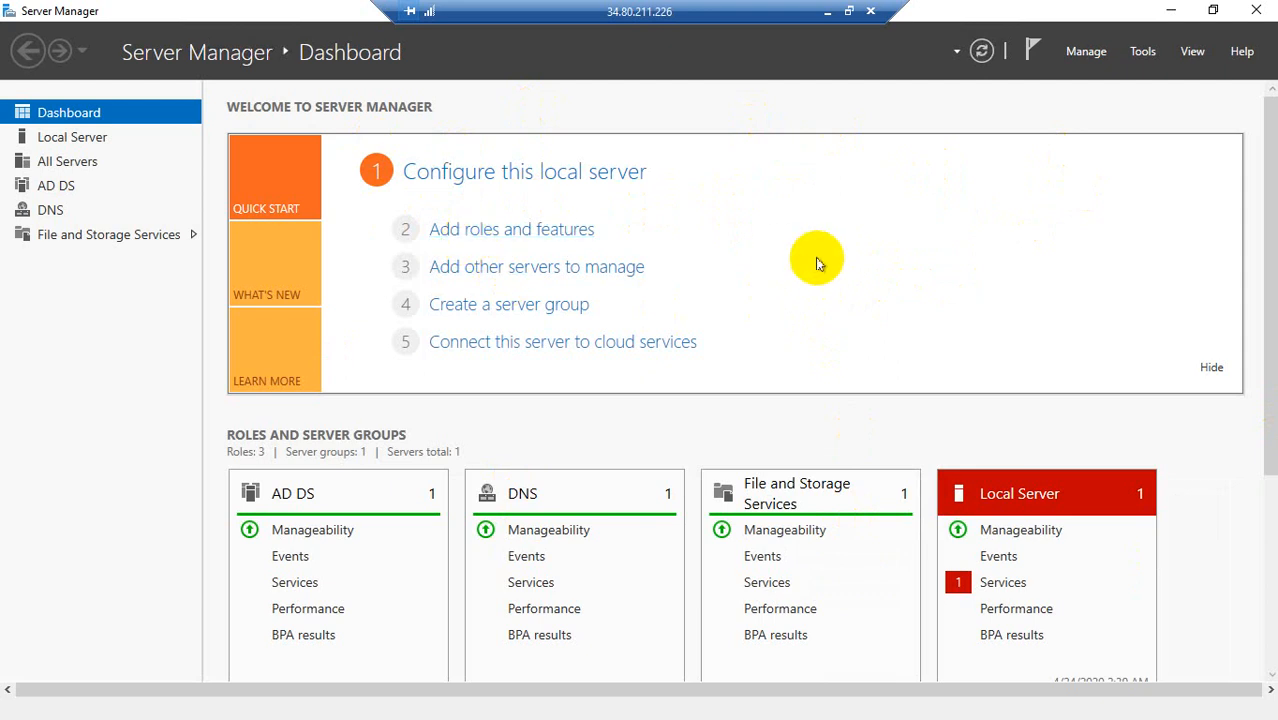
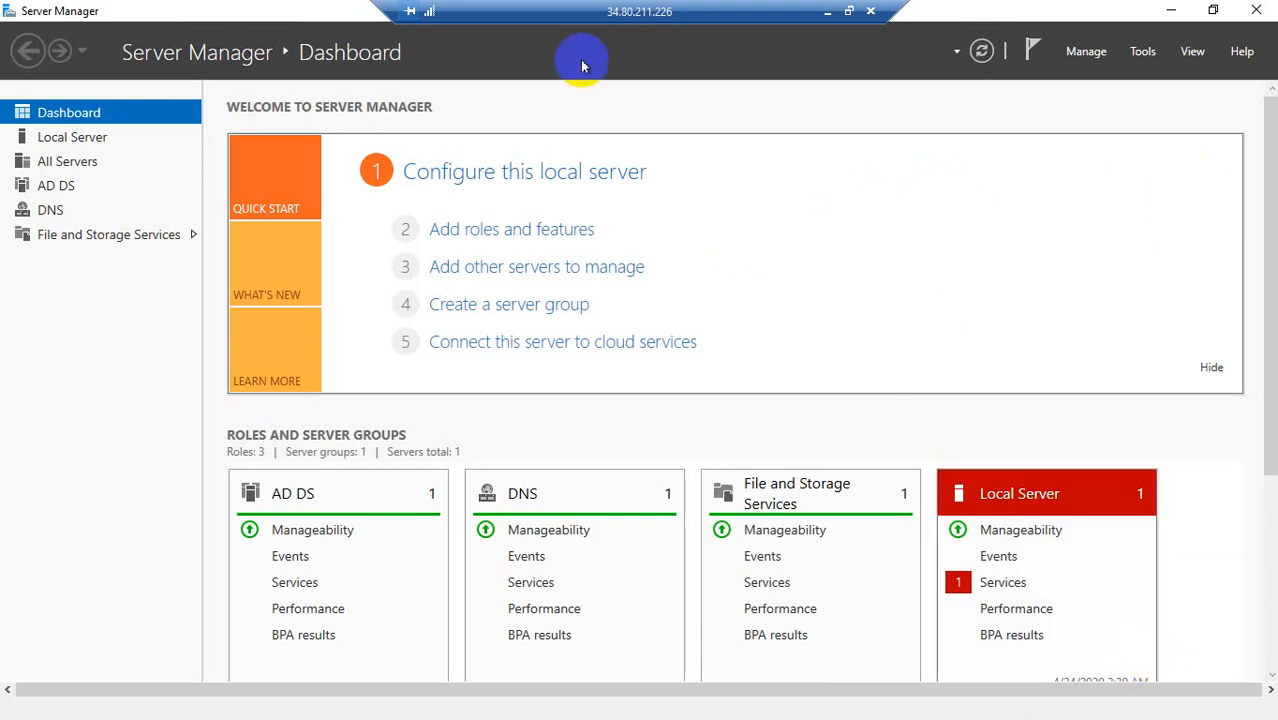
Step: Take the remote desktop session out of full screen and show the local computer's hidden system tray items
left_click(848, 11)
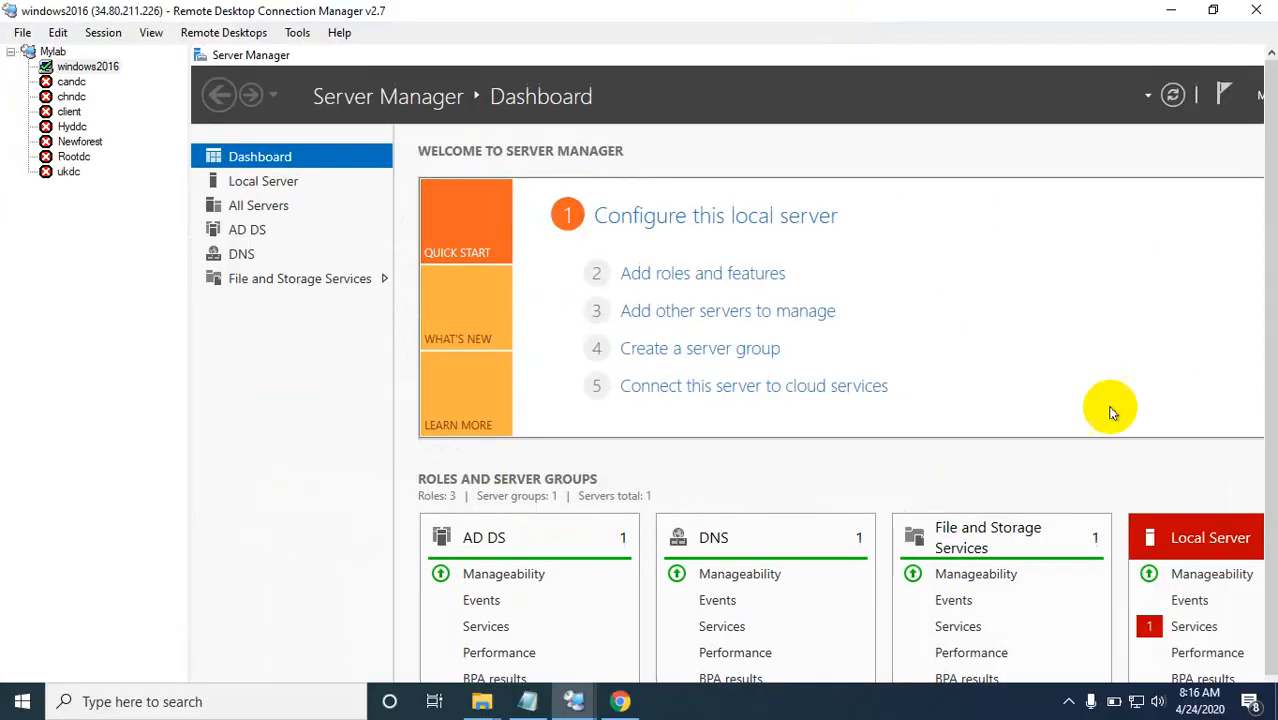
left_click(1036, 705)
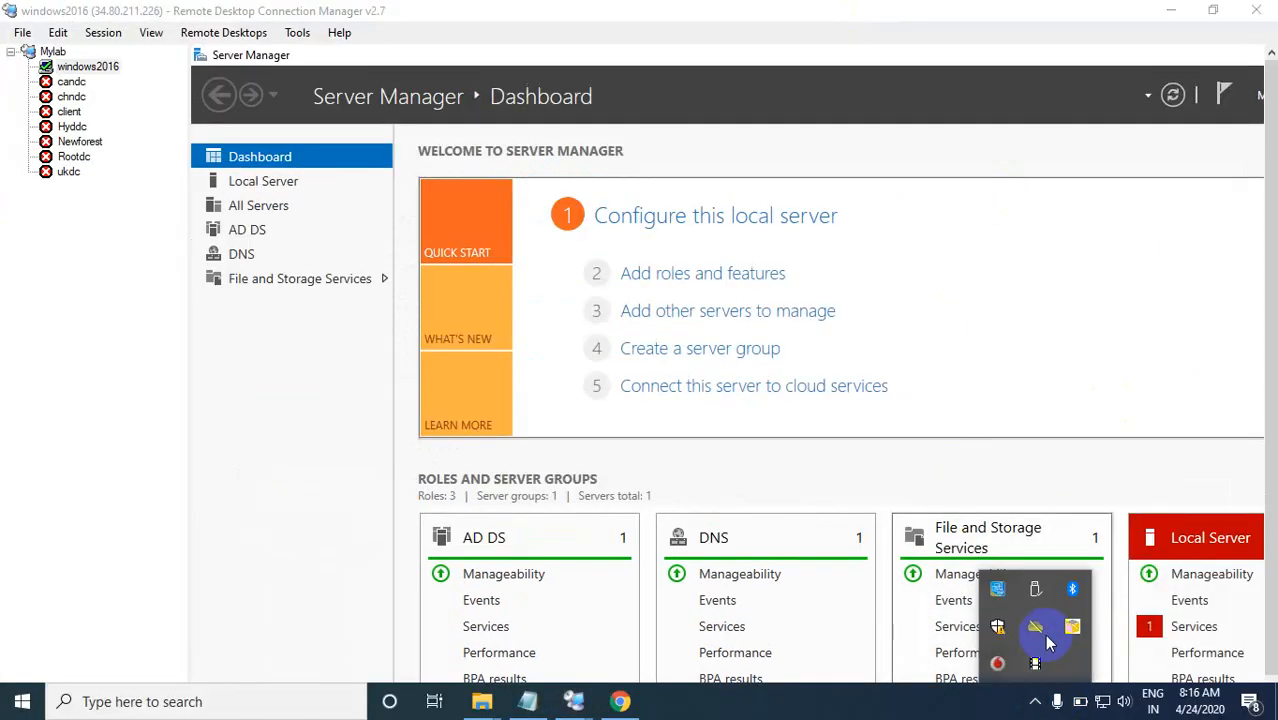